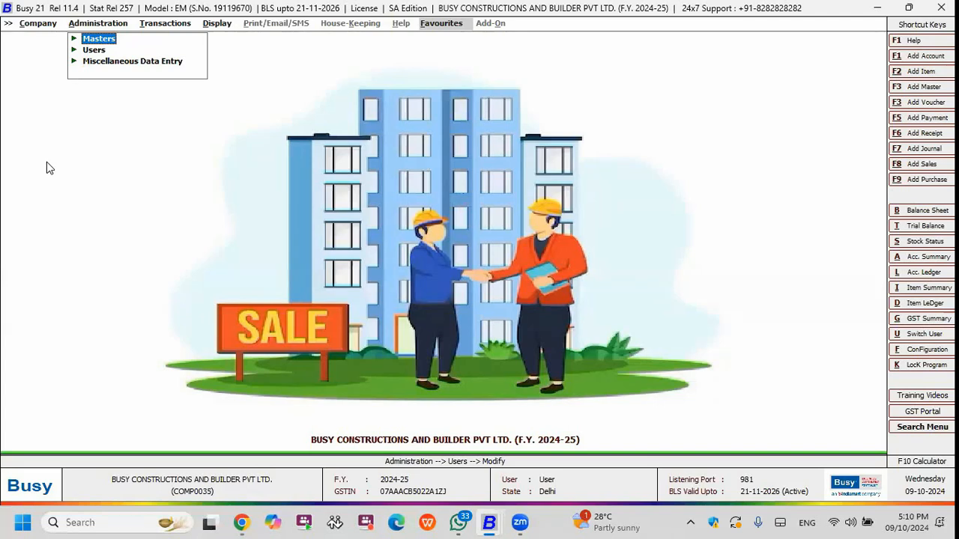
Display the list of account masters for the Sundry Debtors group in the standard format.
key("Return")
key("Return")
key("Down")
key("Return")
key("Escape")
key("Down")
key("Return")
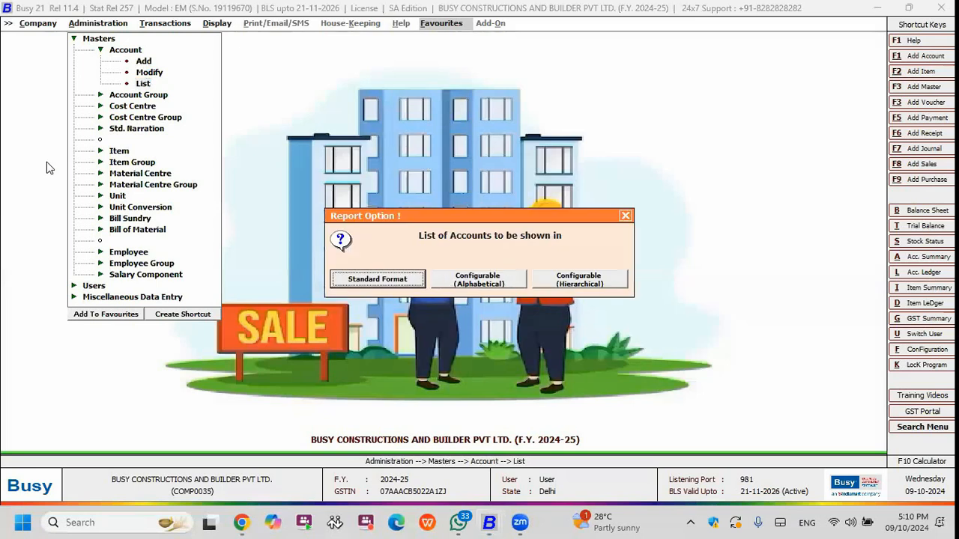
key("Return")
key("Return")
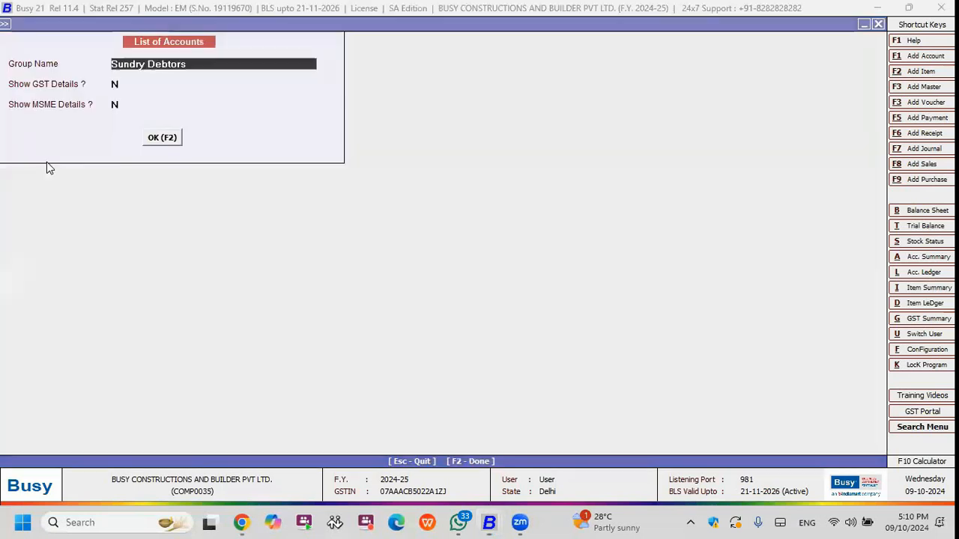
key("F2")
Browse the debtor accounts, open the second one for modification and go to its group.
key("Down")
key("Down")
key("Down")
key("Up")
key("Up")
key("Up")
key("Down")
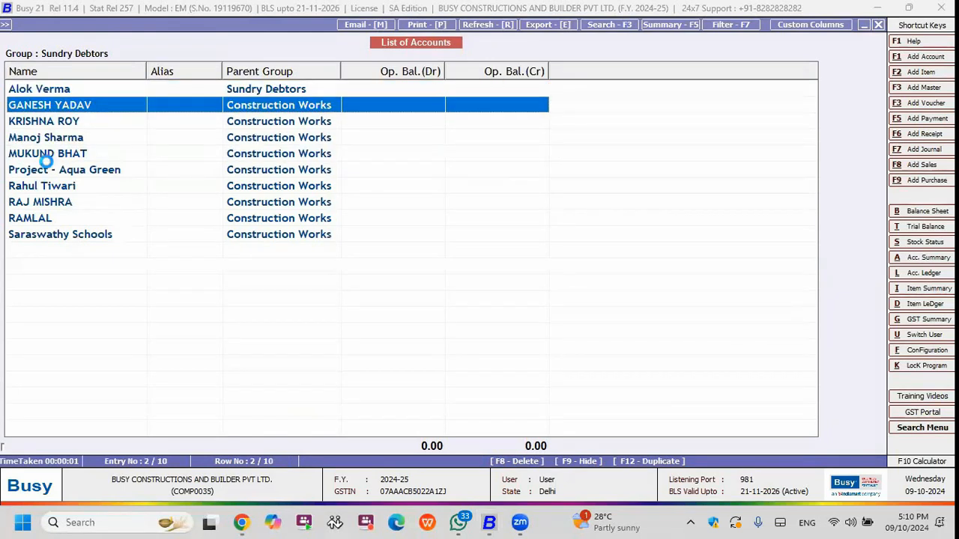
key("Return")
key("Return")
key("Return")
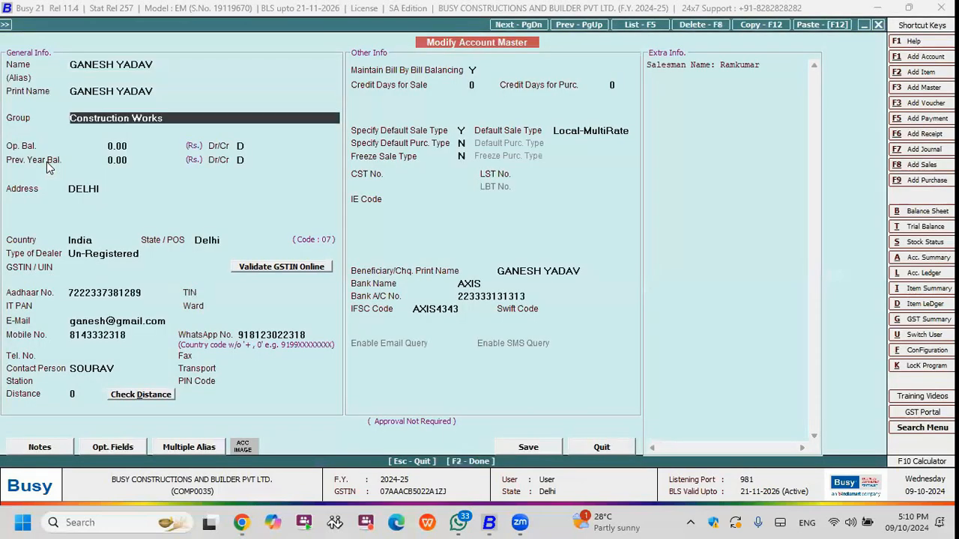
Examine the Construction Works group master and its parent group, then leave it without saving.
key("alt+m")
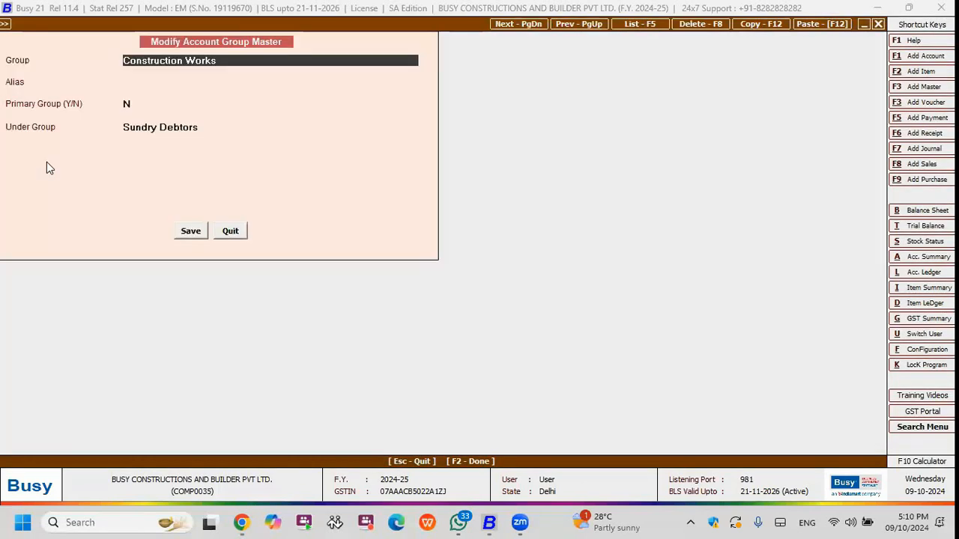
key("Return")
key("Return")
key("Return")
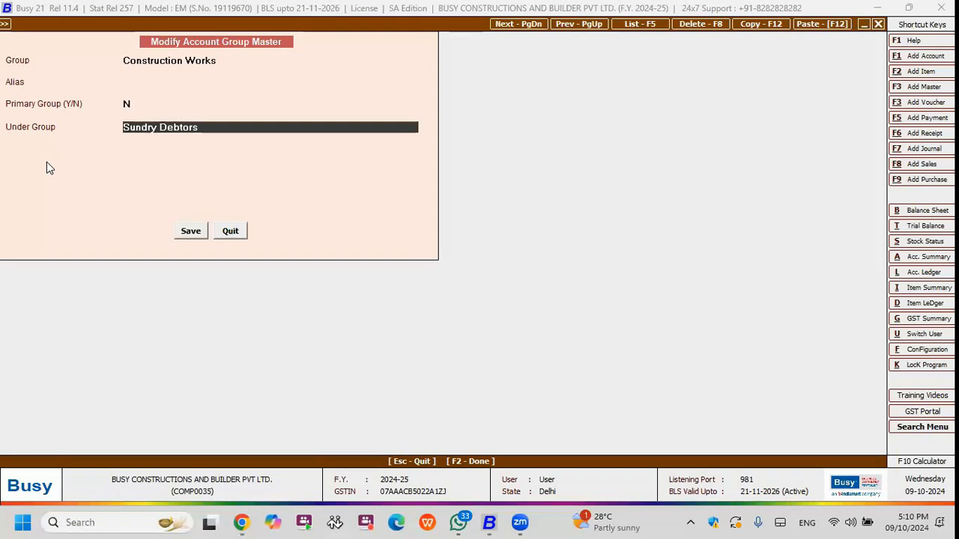
key("Escape")
key("Return")
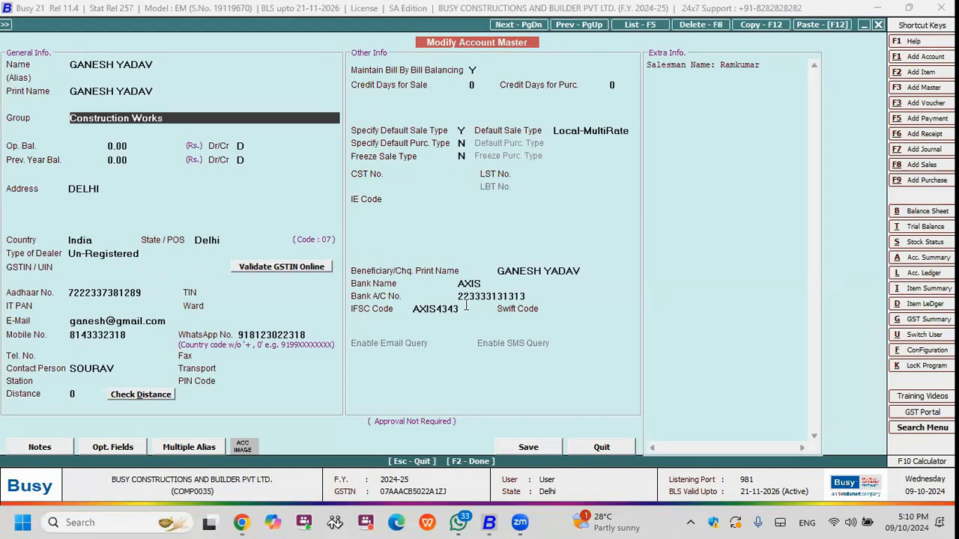
Review the account's credit limit prompt and its beneficiary and bank details.
key("F2")
key("F2")
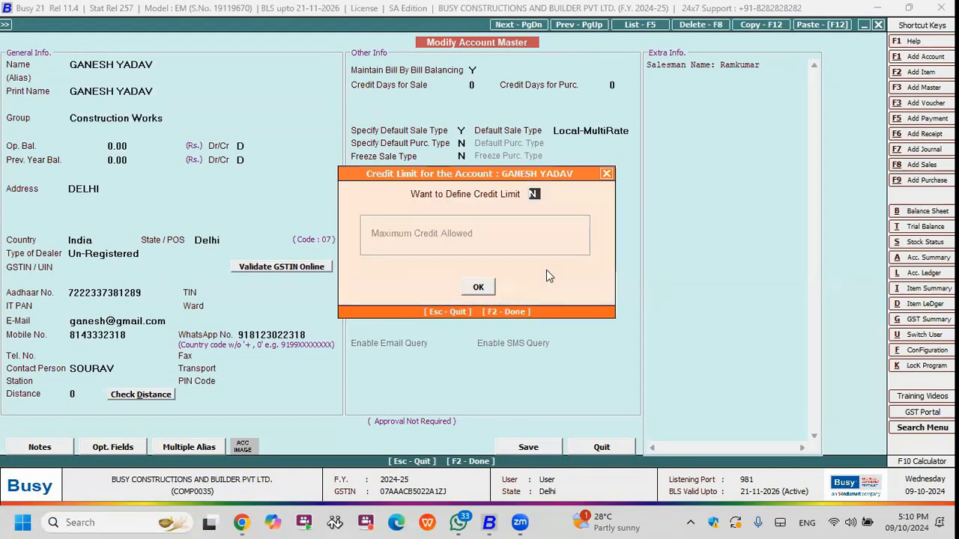
key("F2")
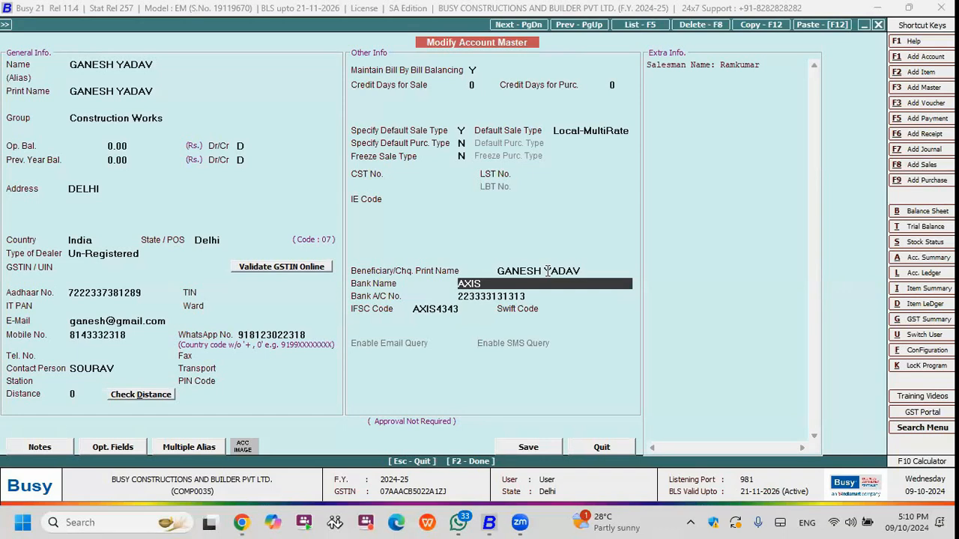
key("F2")
key("Return")
Turn on credit limit definition (Y) for the account and save the account master.
left_click(193, 92)
key("Return")
key("Return")
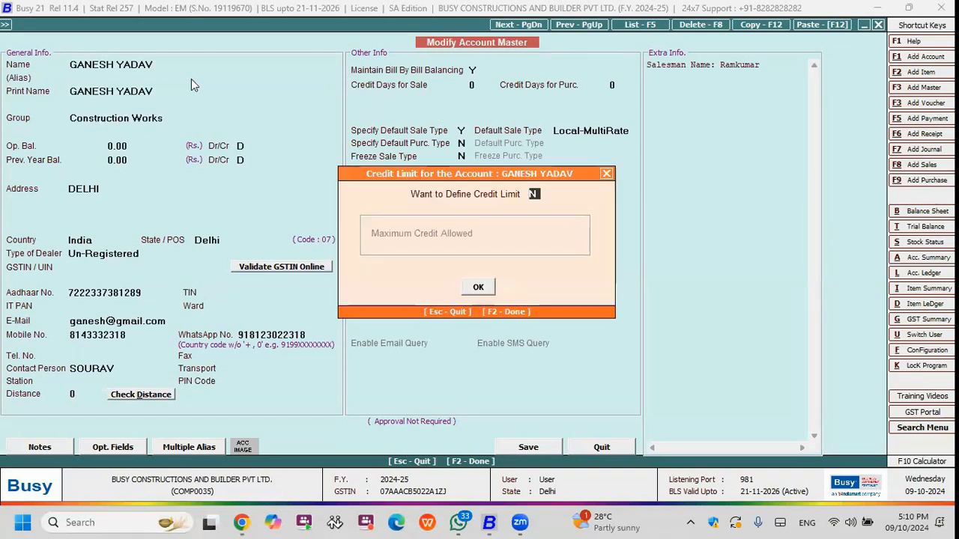
type("y")
key("Return")
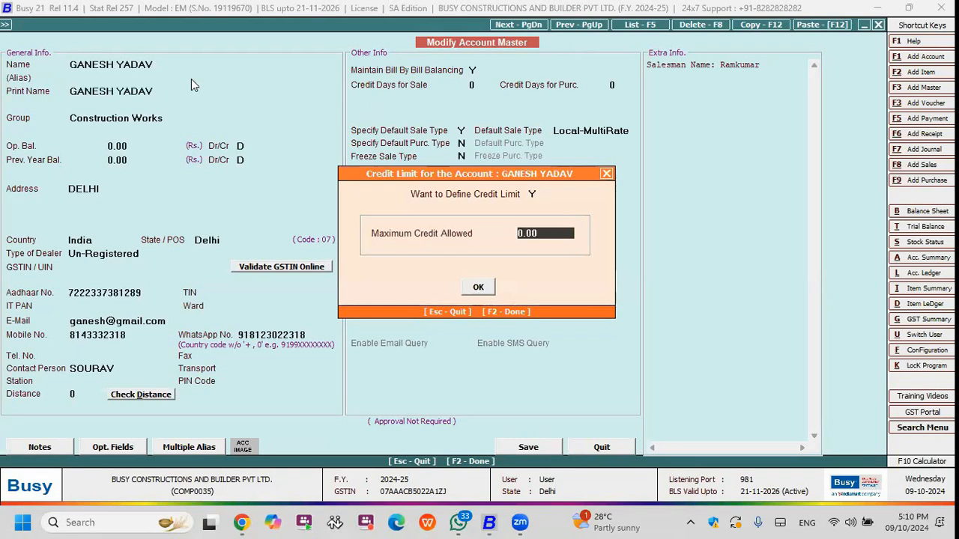
key("Return")
key("Return")
key("F2")
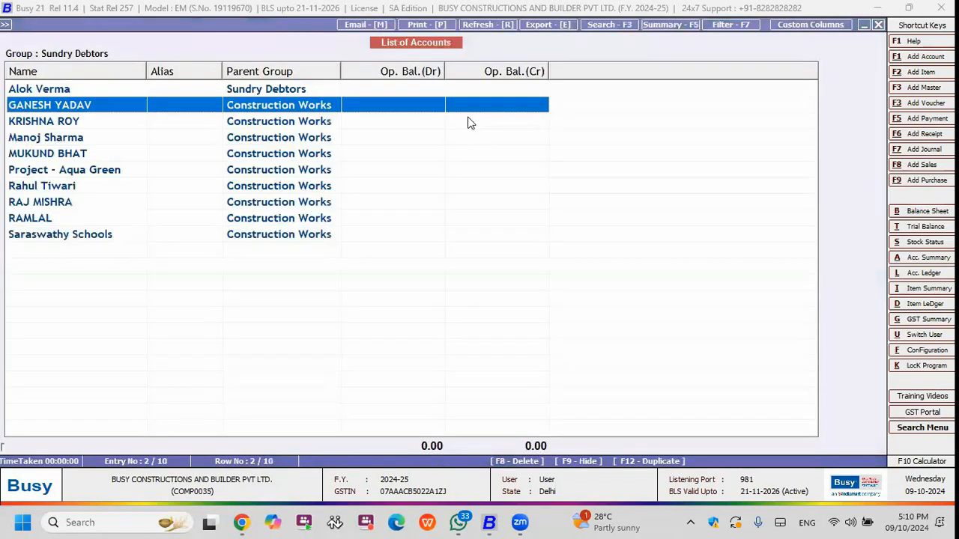
Close the account list and display the list of item masters for the Construction group.
key("Escape")
key("Escape")
key("Down")
key("Down")
key("Down")
key("Down")
key("Down")
key("Down")
key("Down")
key("Down")
key("Return")
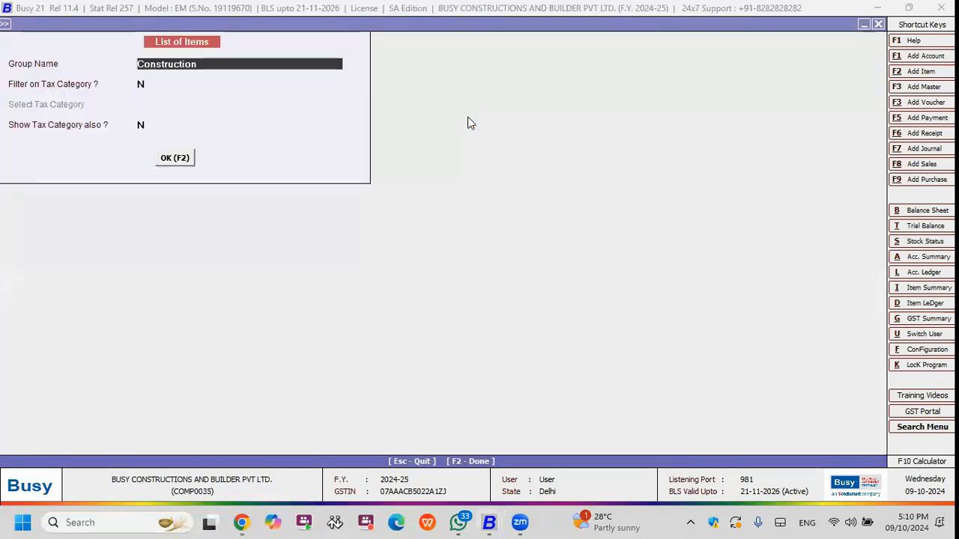
key("F2")
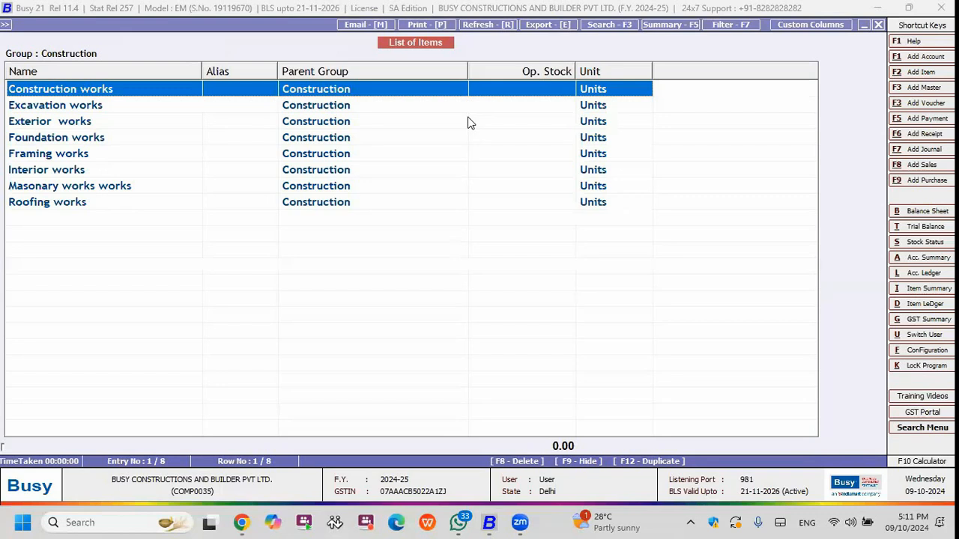
Browse the Construction items and open the Roofing works item master.
key("Down")
key("Down")
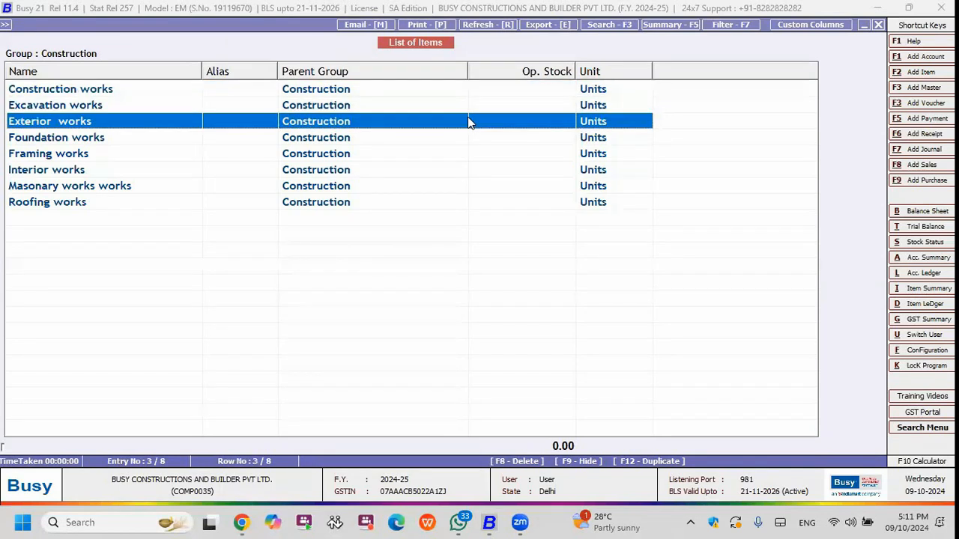
key("Down")
key("Down")
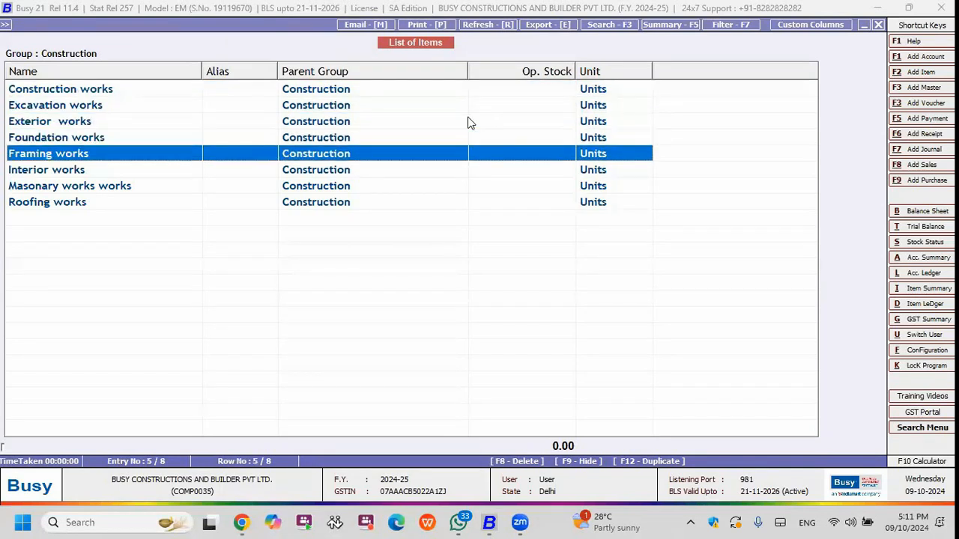
key("Down")
key("Down")
key("Down")
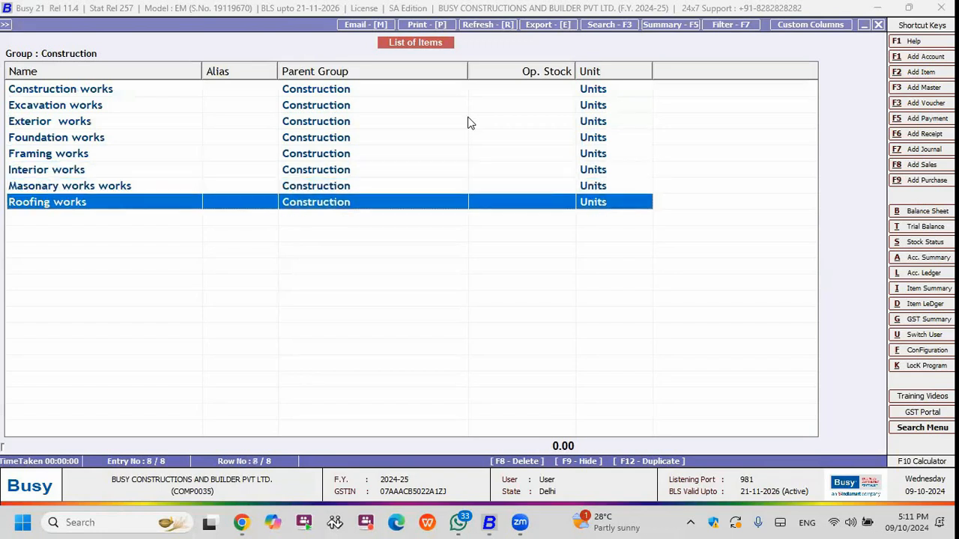
key("Return")
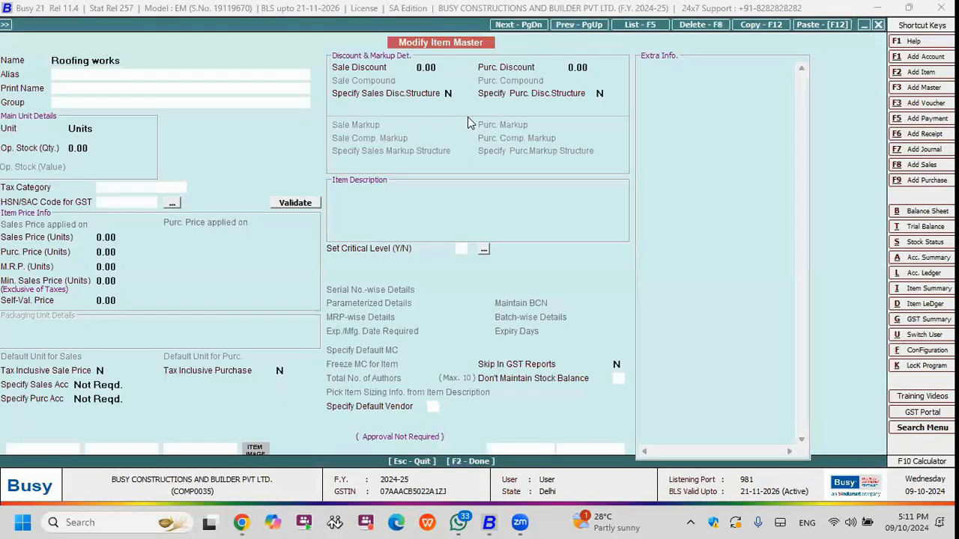
Review the Roofing works item's name, group, unit, tax category and HSN/SAC code, then leave without saving.
key("Return")
key("Return")
key("Return")
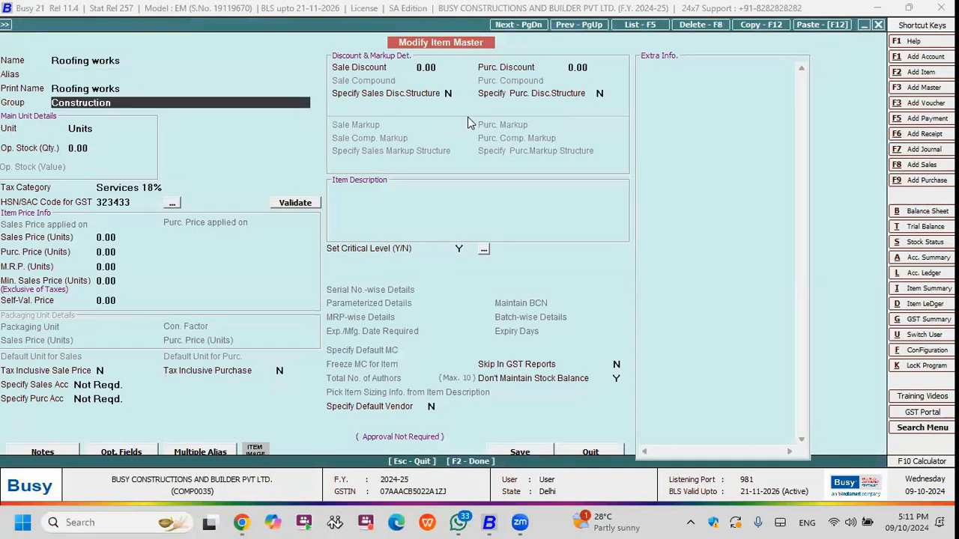
key("Up")
key("Up")
key("Up")
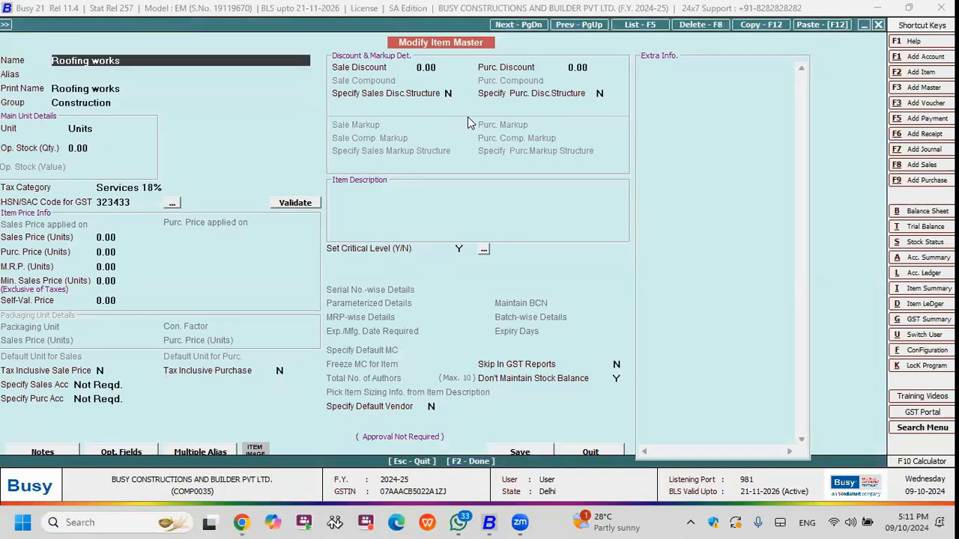
key("Return")
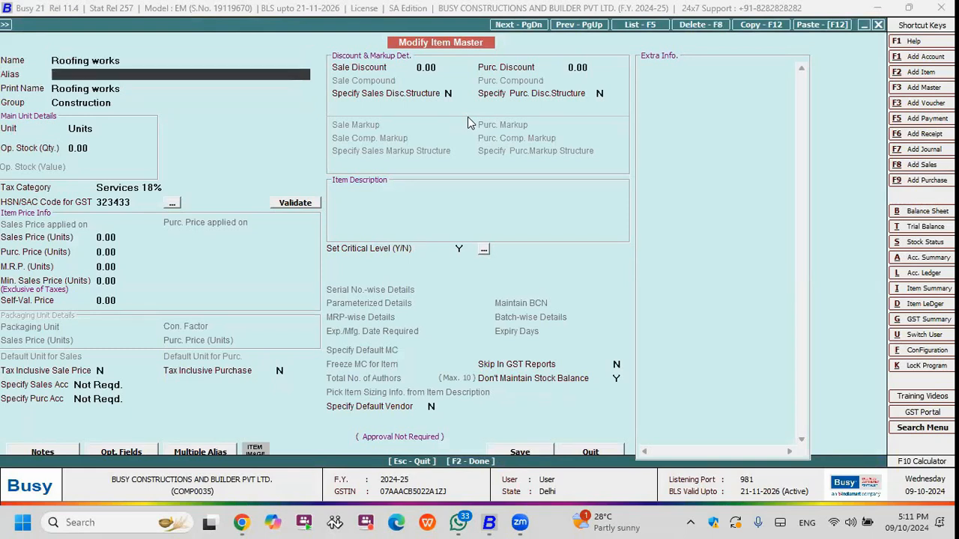
key("Return")
key("Return")
key("Return")
key("Return")
key("Return")
key("Up")
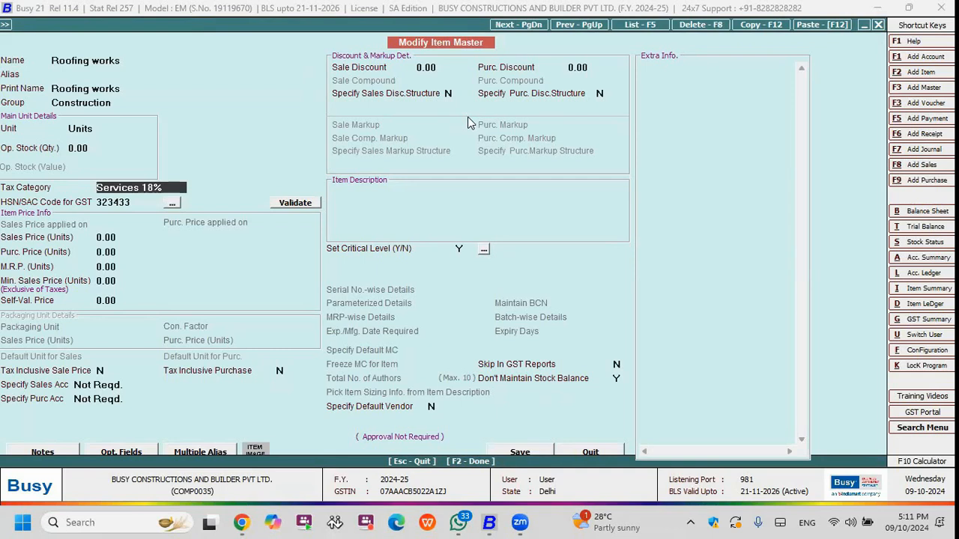
key("Return")
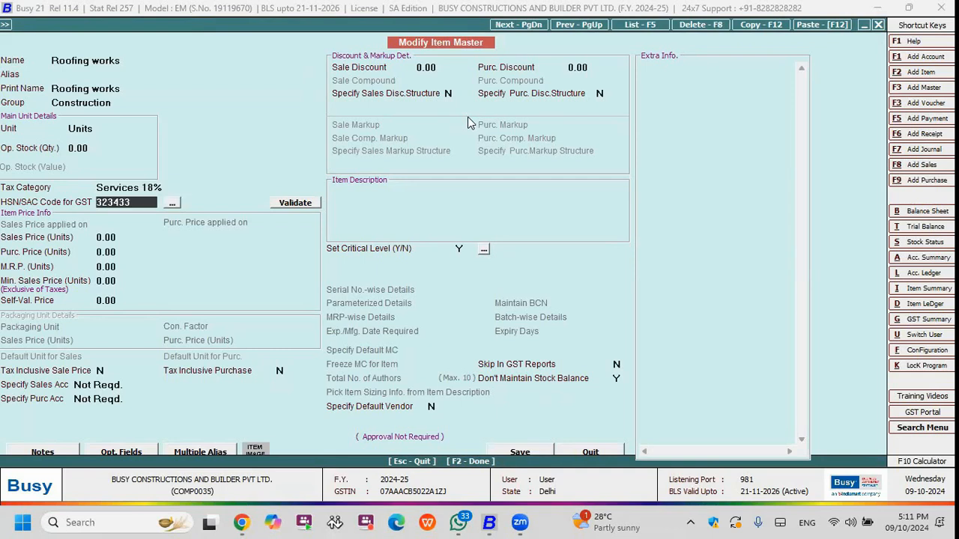
key("Escape")
key("Return")
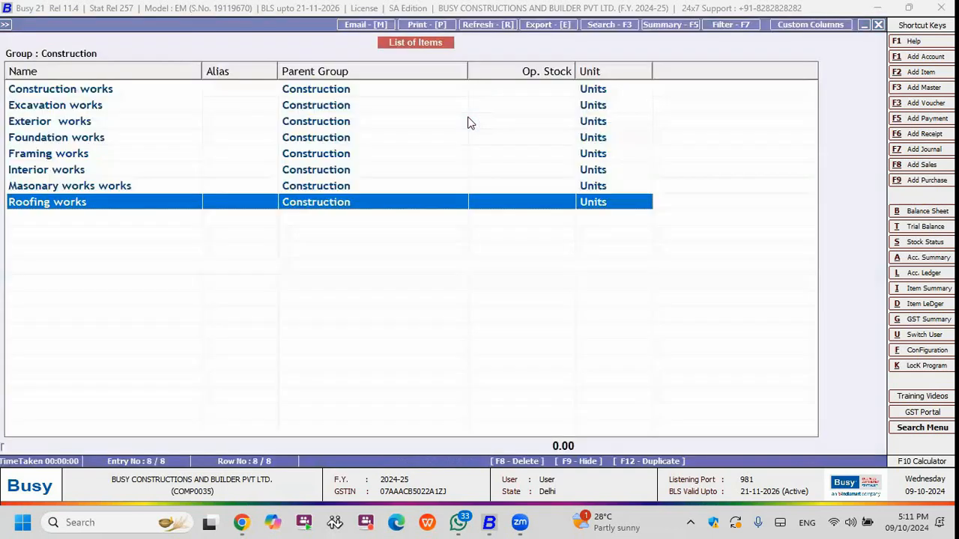
Display the list of items for the Machinery group.
key("Escape")
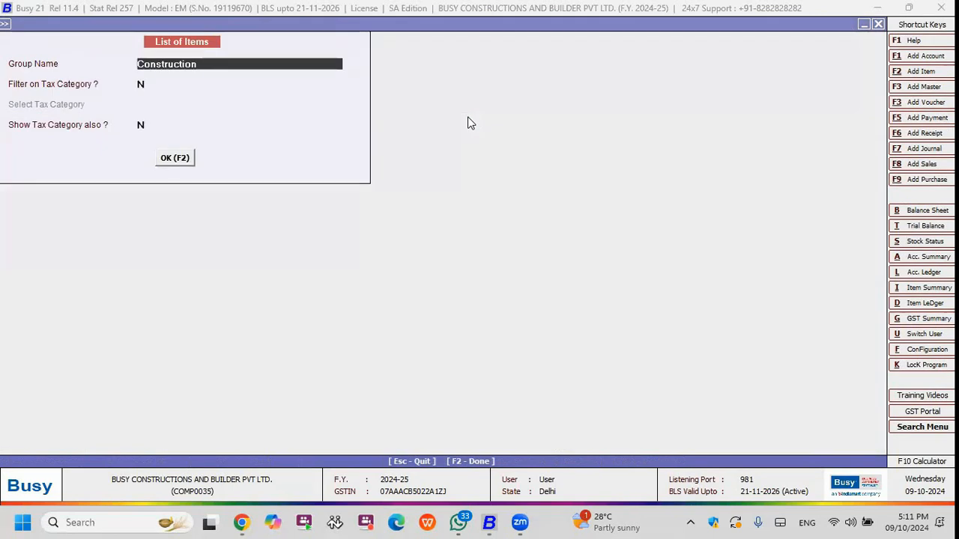
type("ma")
key("Return")
key("F2")
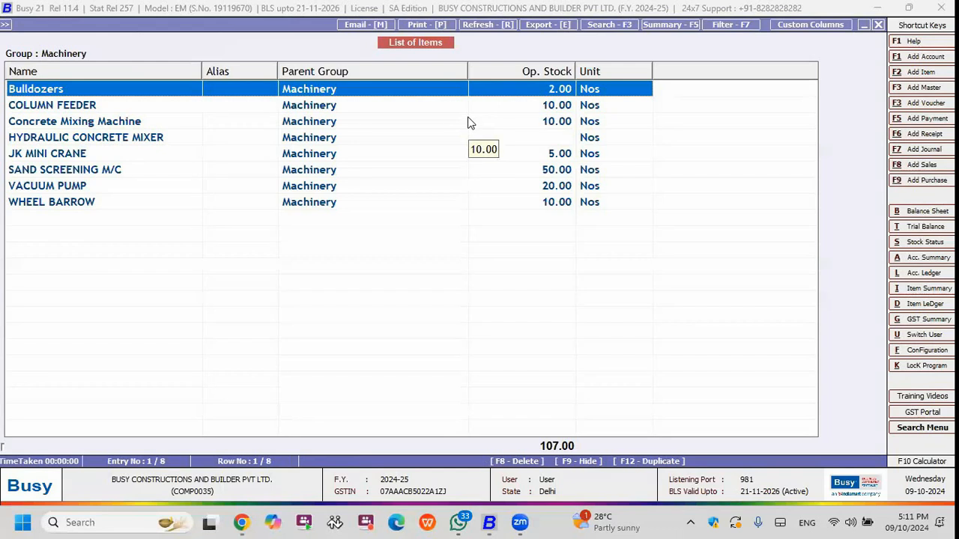
Browse the Machinery items and open the WHEEL BARROW item master.
key("Down")
key("Down")
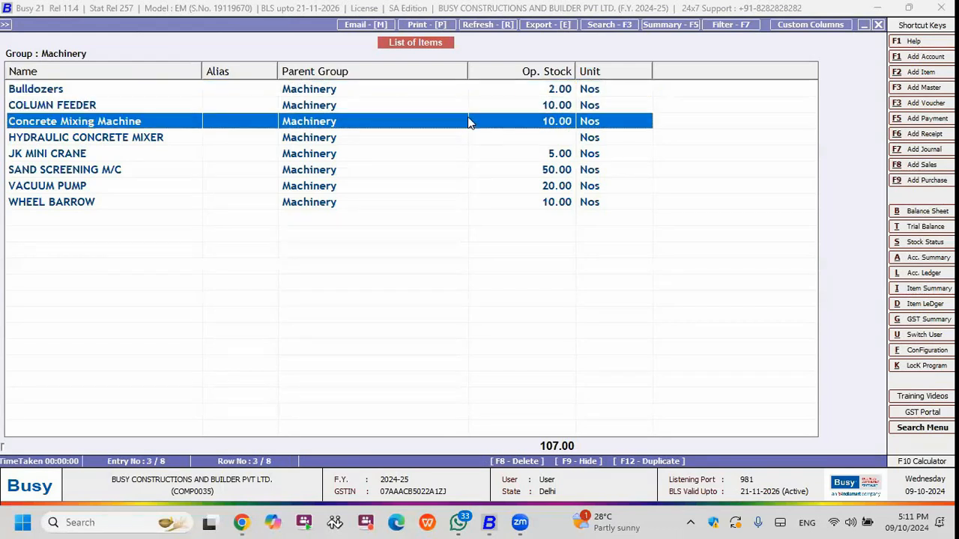
key("Down")
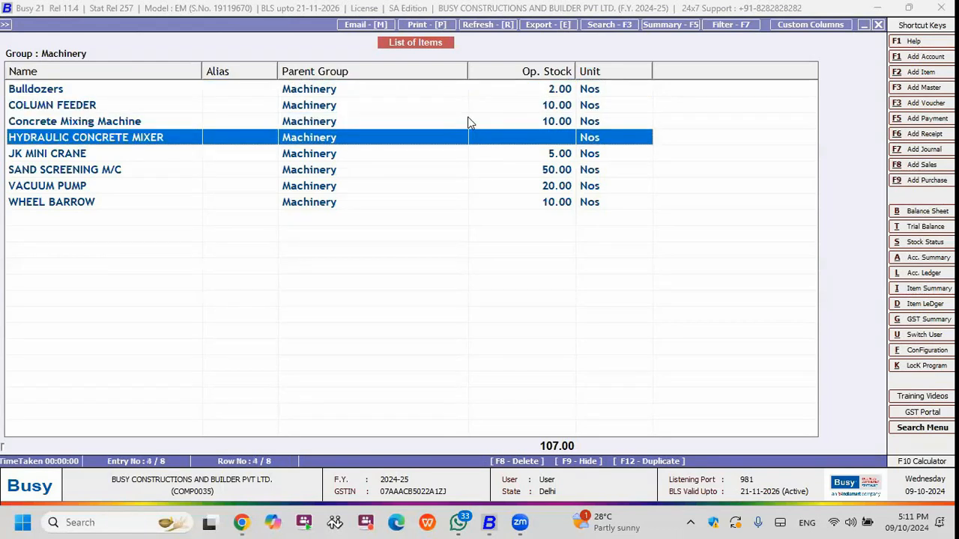
key("Down")
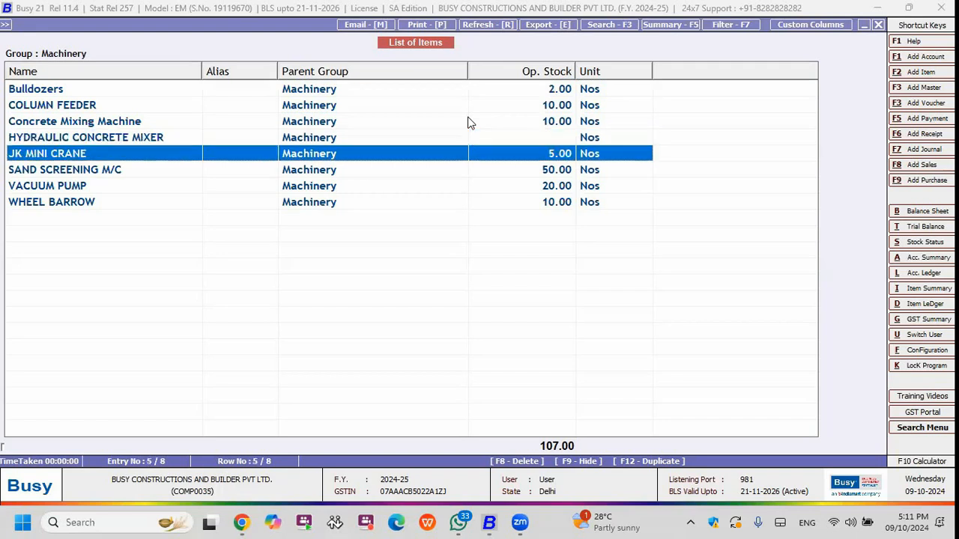
key("Down")
key("Down")
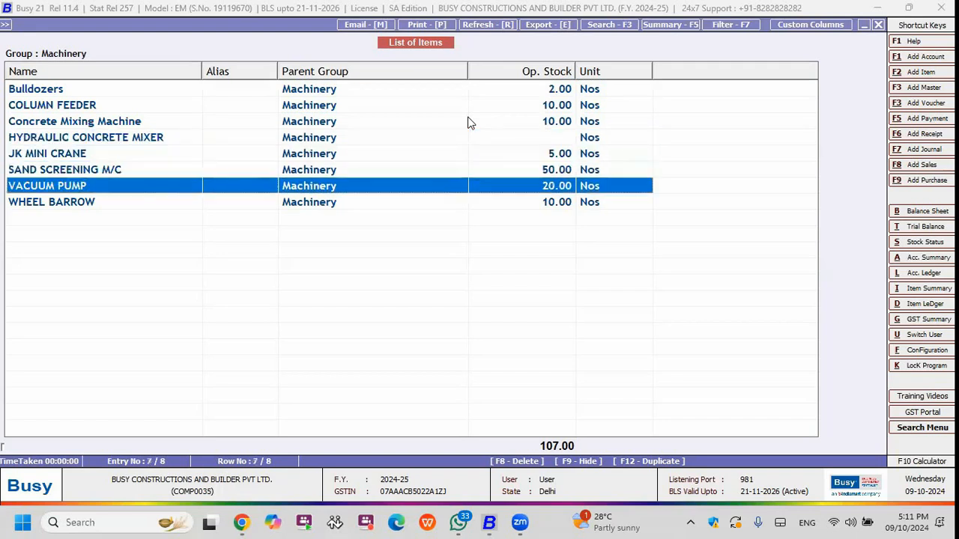
key("Down")
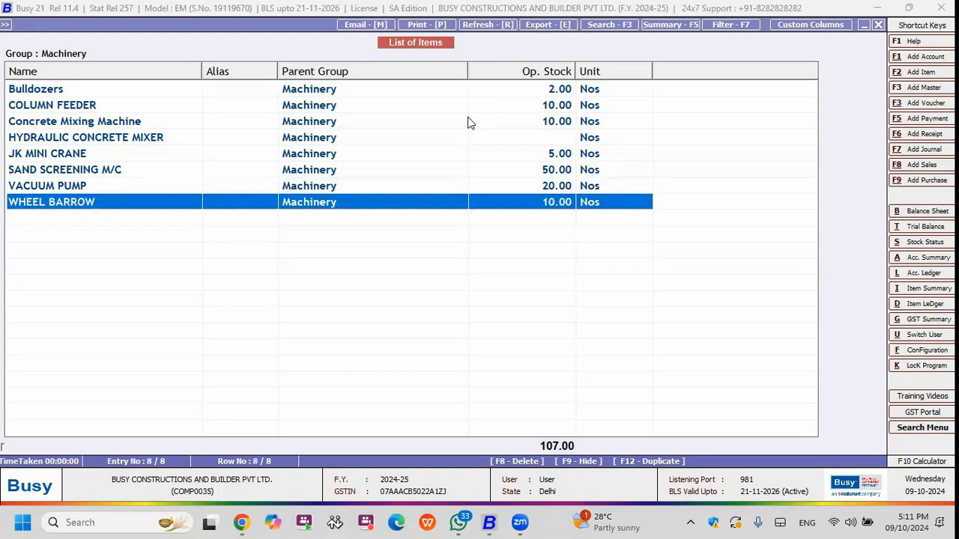
key("Return")
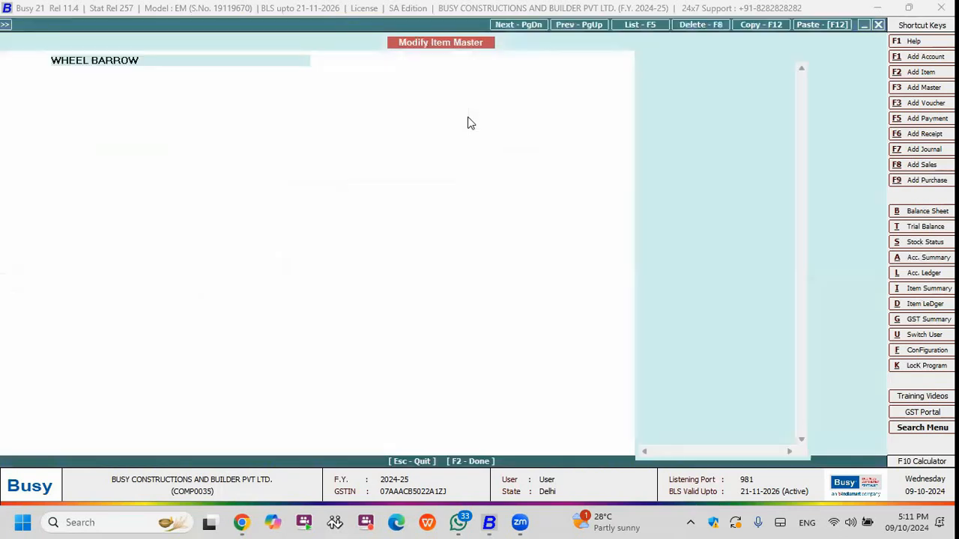
Review the WHEEL BARROW item's group, unit and opening stock quantity, then leave without saving.
key("Return")
key("Return")
key("Return")
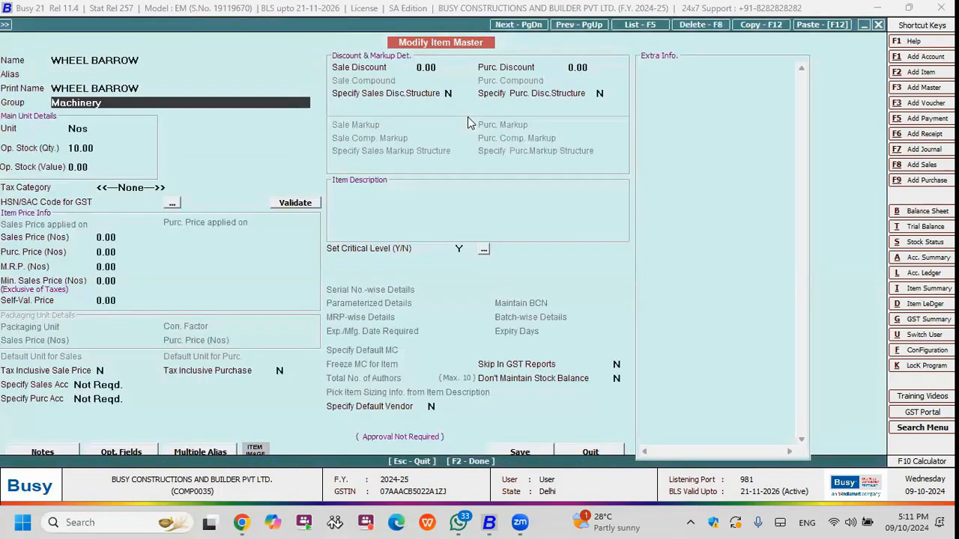
key("Return")
key("Return")
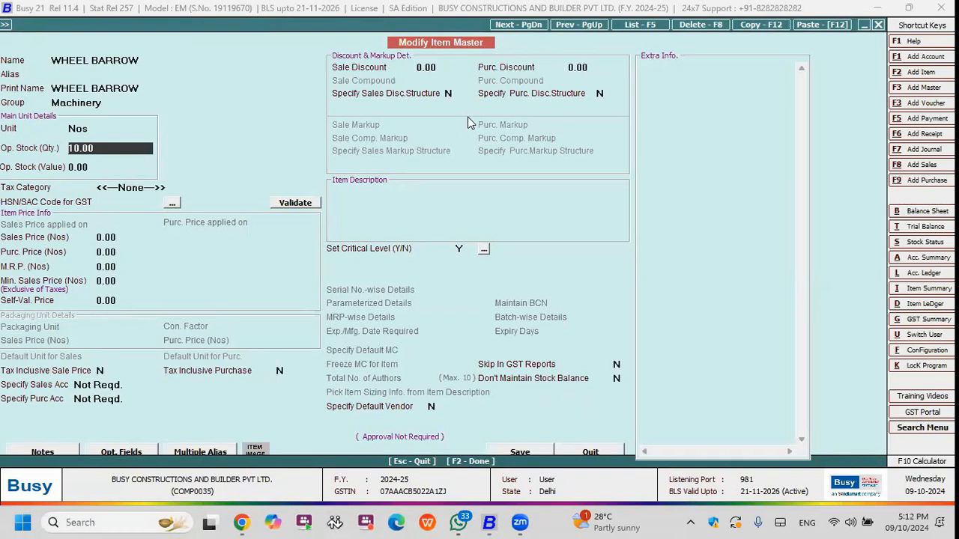
key("Escape")
key("Return")
Display the list of items for the Raw Materials group.
key("Escape")
key("space")
key("Down")
key("Down")
key("Down")
key("Return")
key("F2")
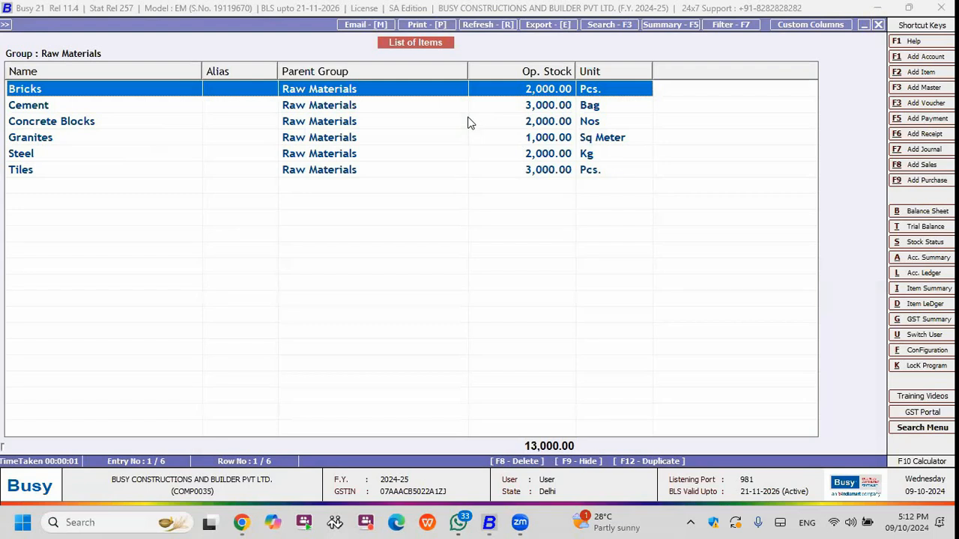
Browse the Raw Materials items and open the Bricks item master.
key("Down")
key("Down")
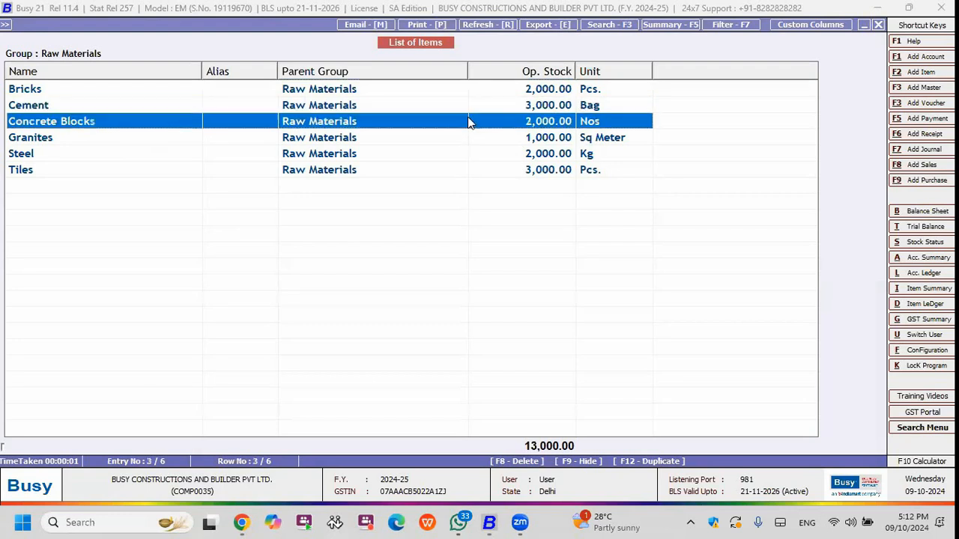
key("Down")
key("Down")
key("Down")
key("Up")
key("Up")
key("Up")
key("Up")
key("Up")
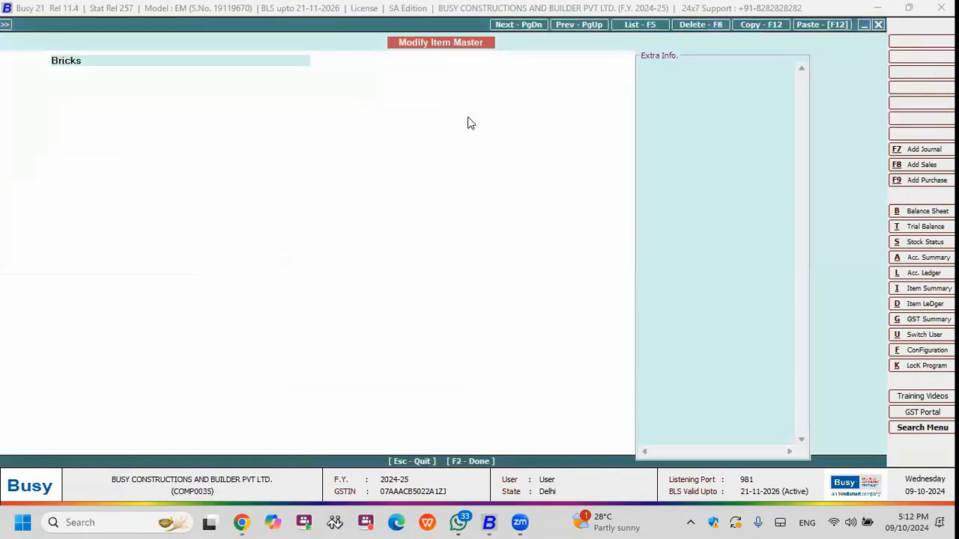
Review the Bricks item's unit, opening stock and tax category, then leave without saving.
key("Return")
key("Return")
key("Return")
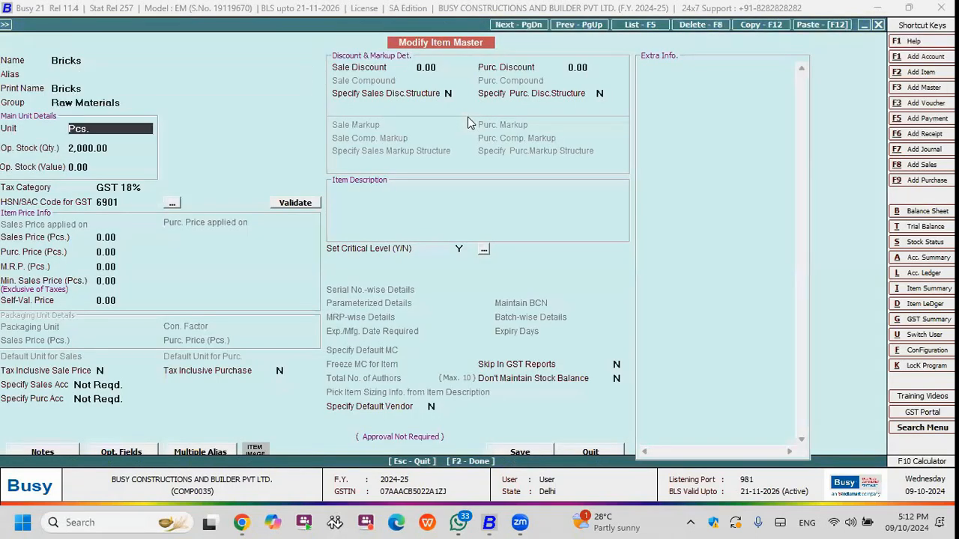
key("Return")
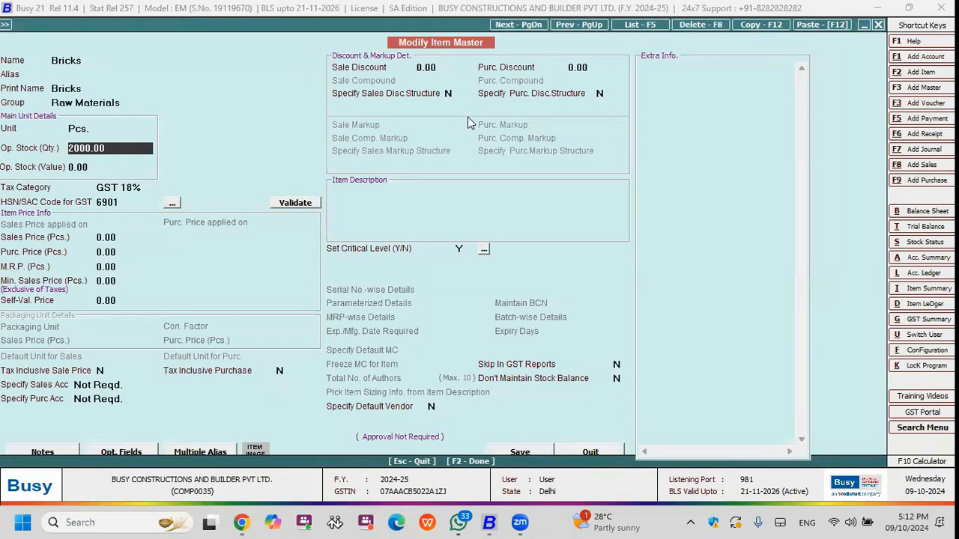
key("Return")
key("Return")
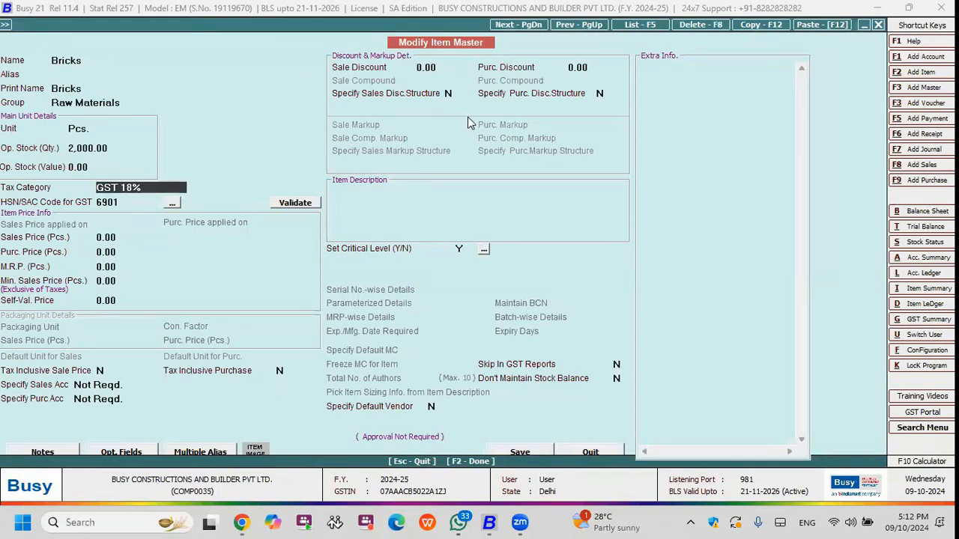
key("Return")
key("Escape")
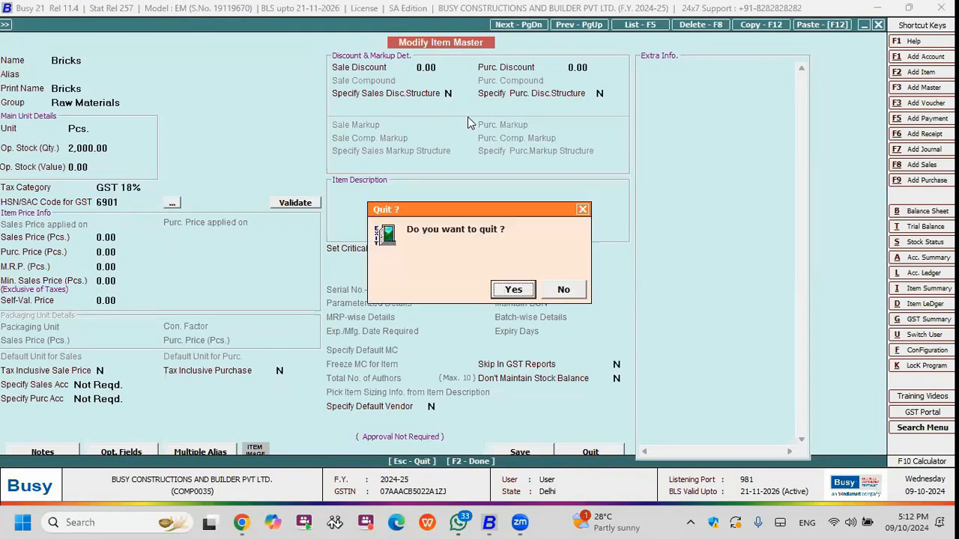
key("y")
Review the Cement item's unit and opening stock, then close the item master and the list of items.
key("Down")
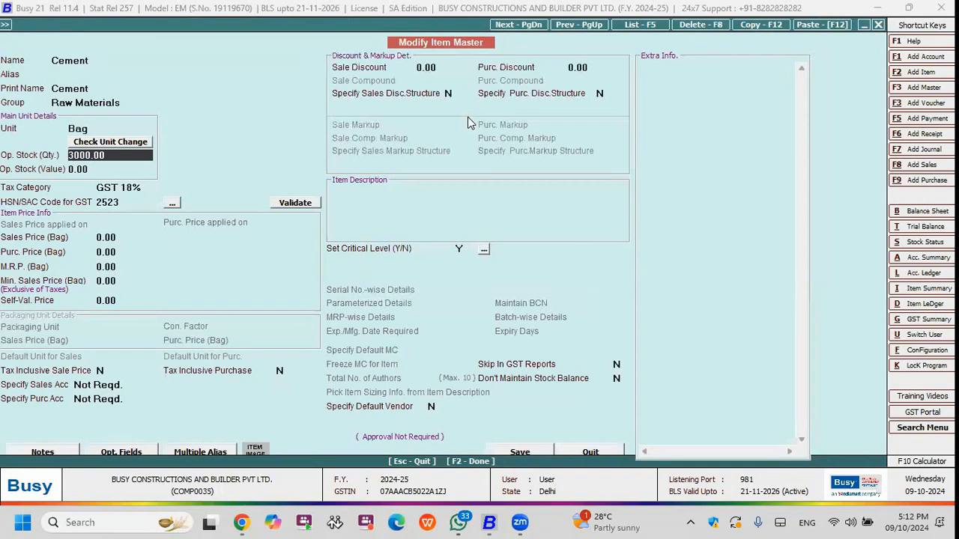
key("Return")
key("Return")
key("Escape")
key("Escape")
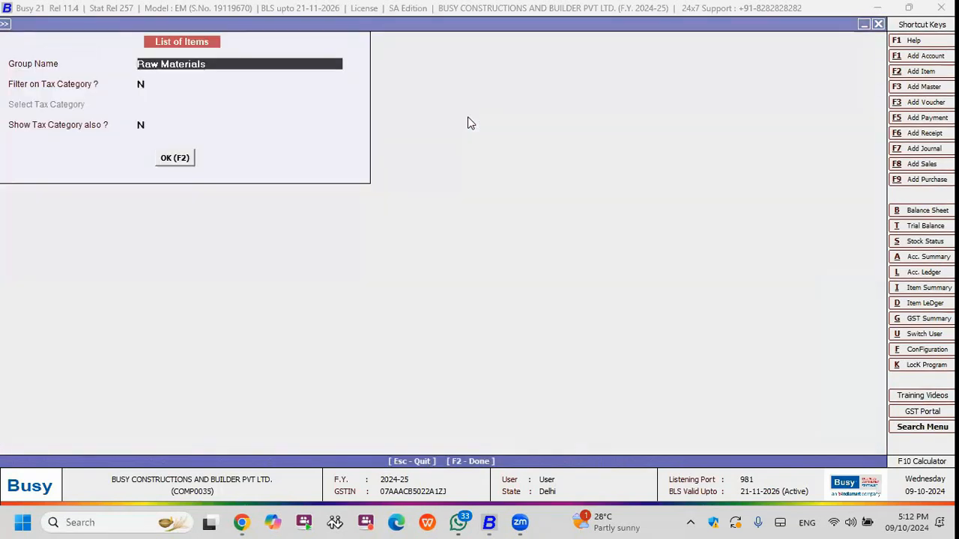
key("Escape")
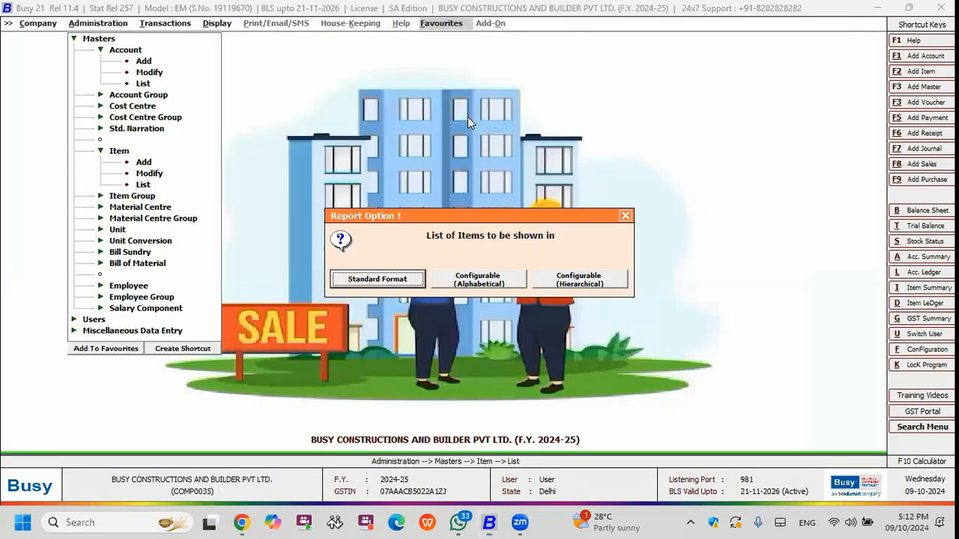
key("Escape")
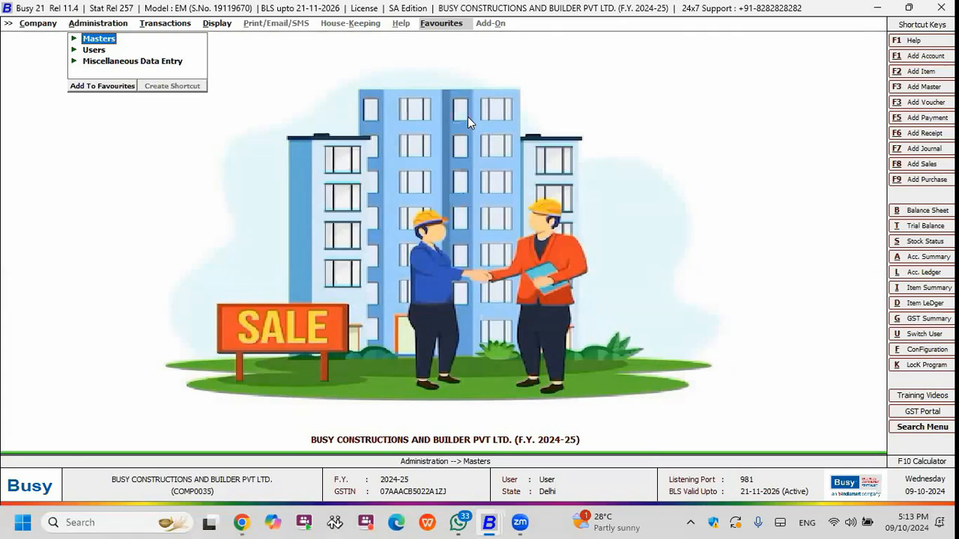
Start a new sales quotation.
key("Right")
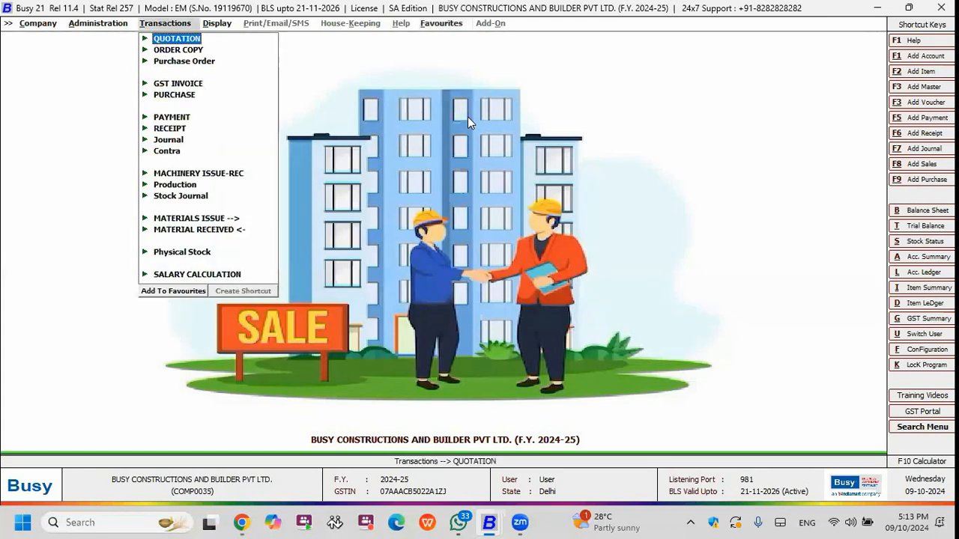
key("Return")
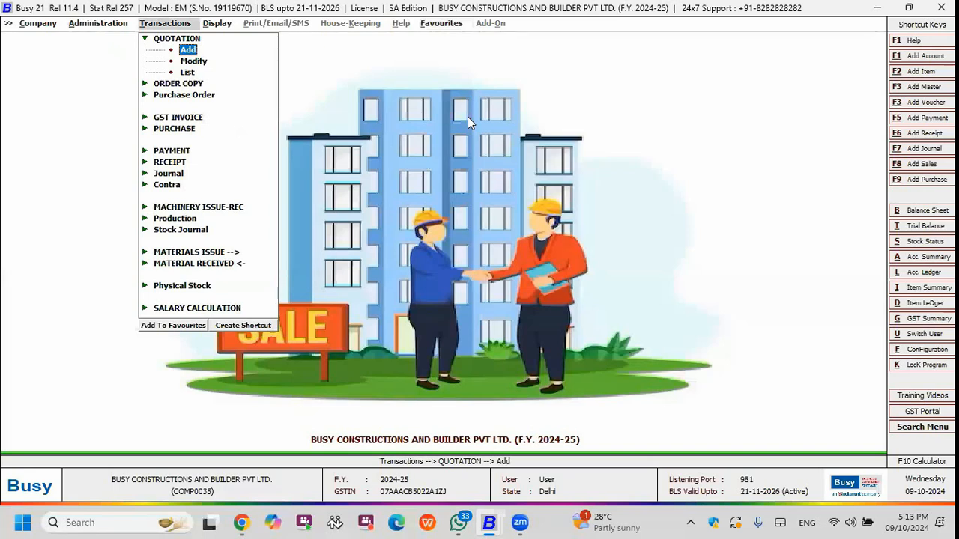
key("Return")
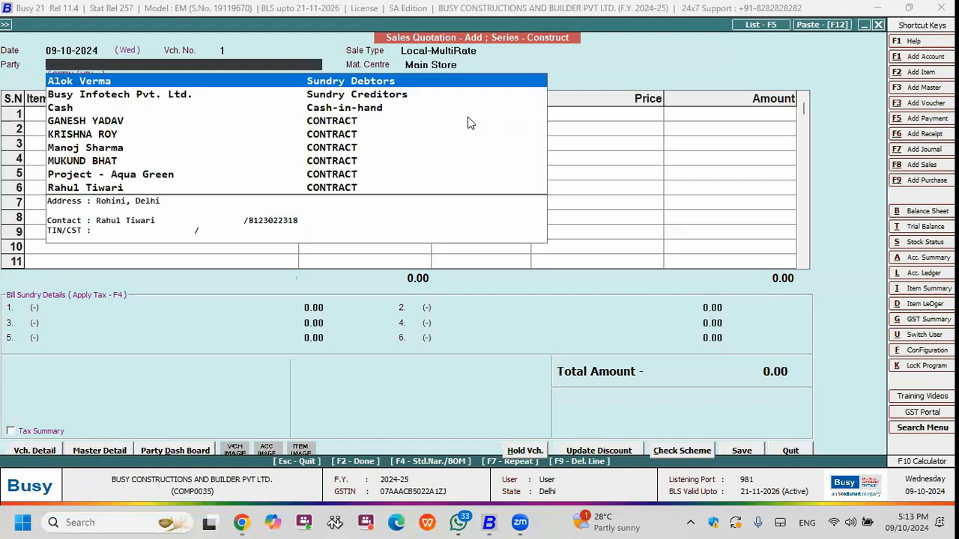
View the blank account master form for adding a new party, then leave it without saving.
key("F3")
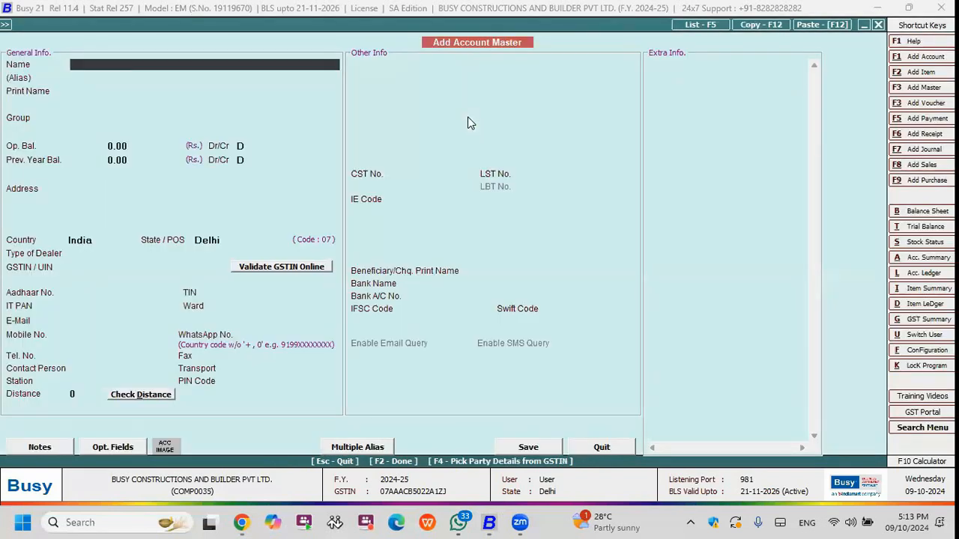
key("Escape")
key("Escape")
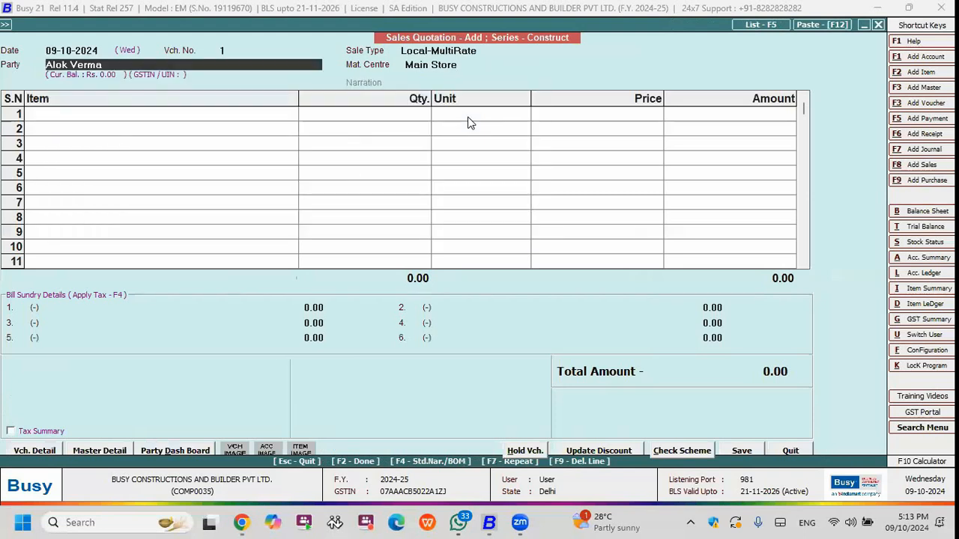
Open the first listed party's account master and change its group to Construction Works, keeping the credit limit and cost centre allocation enabled.
key("alt+m")
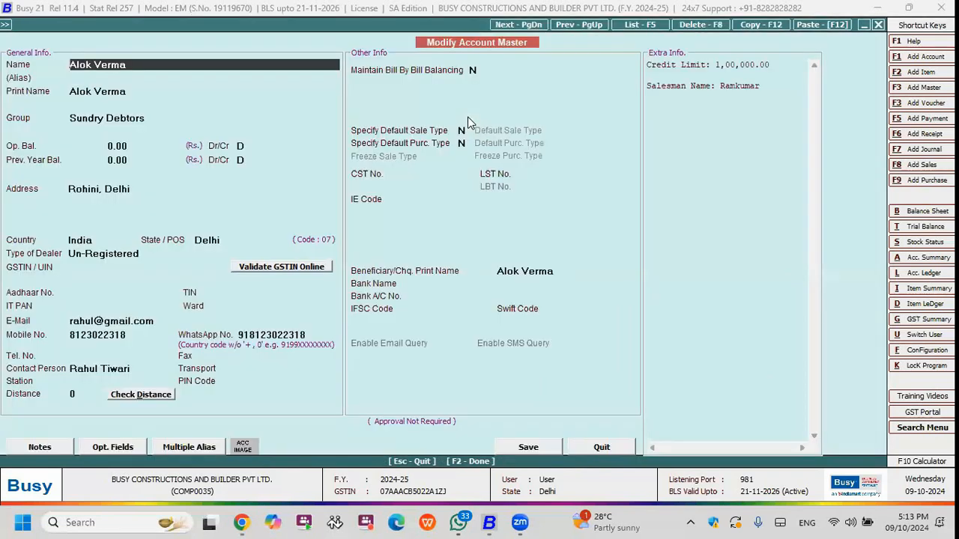
key("Return")
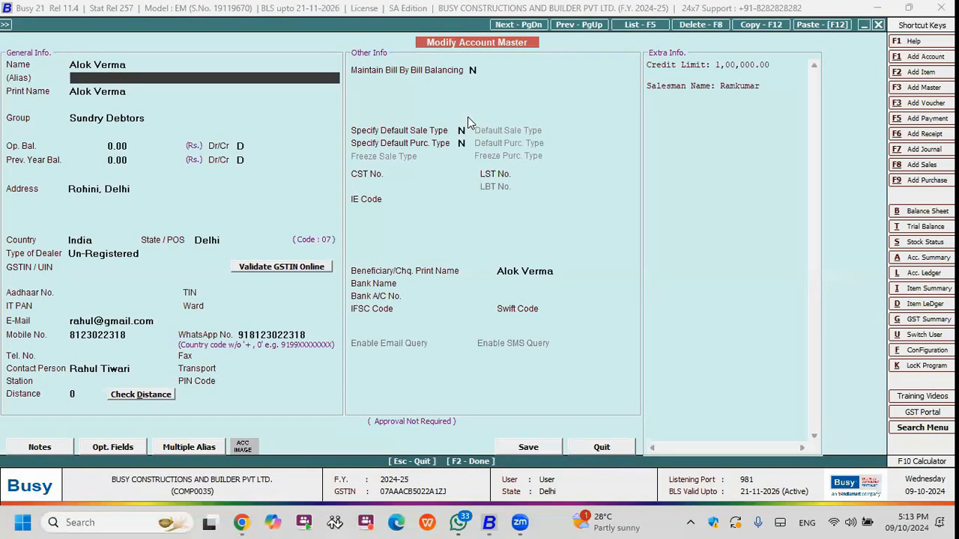
key("Return")
key("Return")
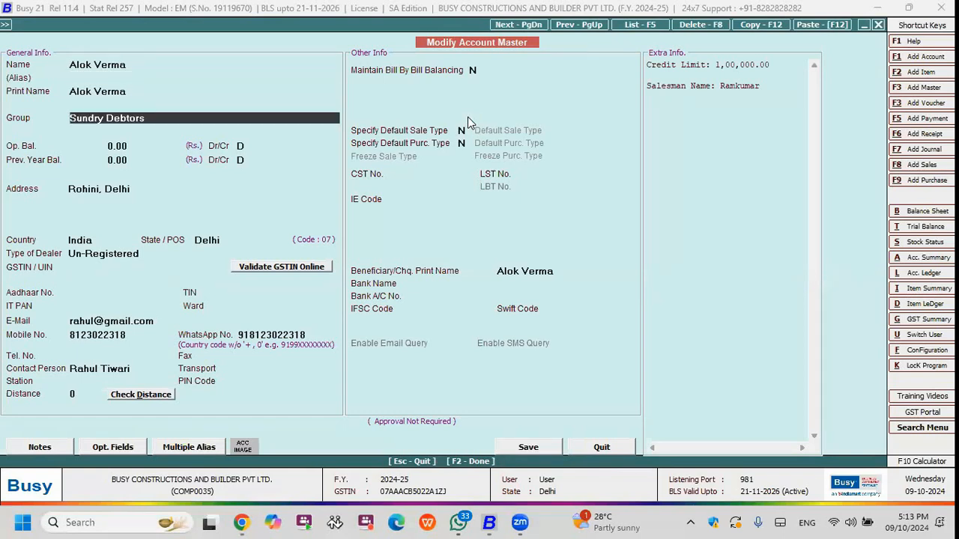
type("co")
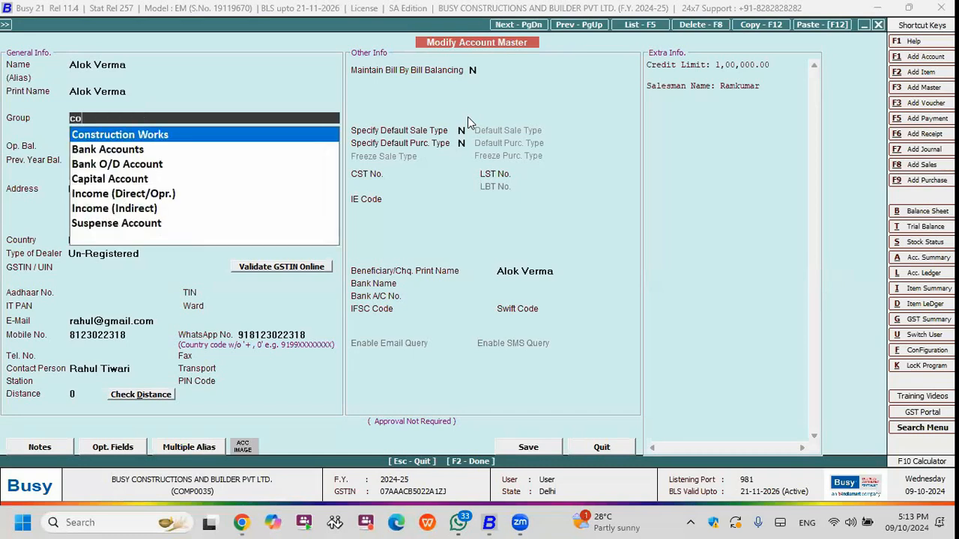
key("Return")
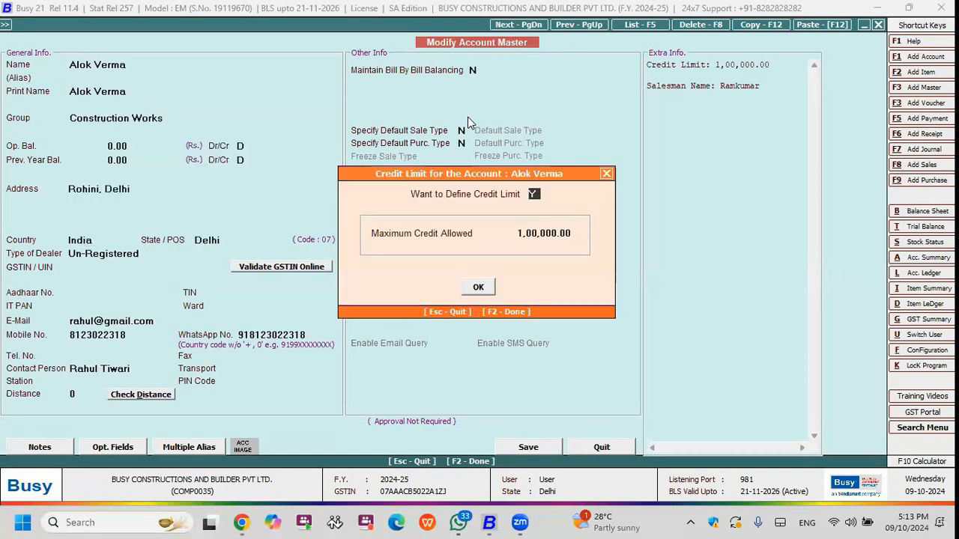
key("Return")
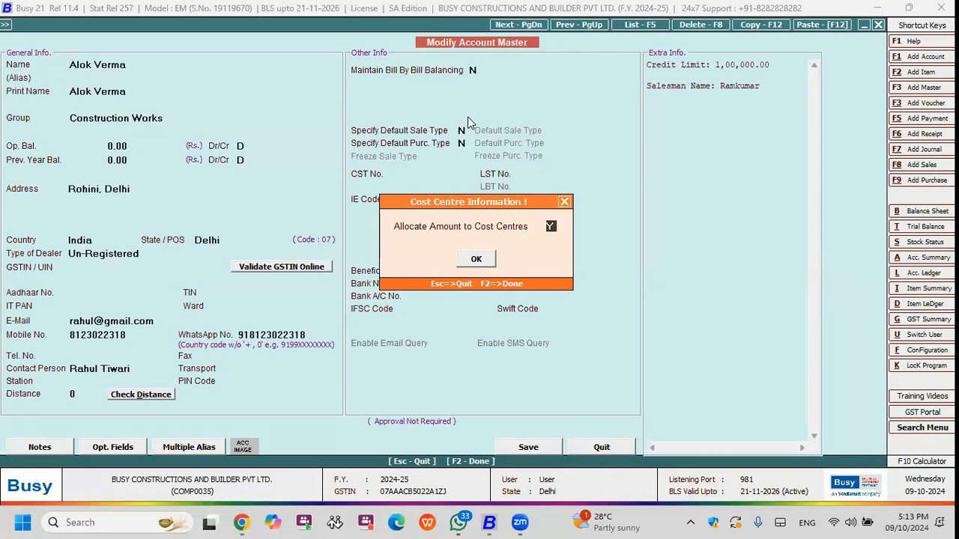
key("Return")
key("Up")
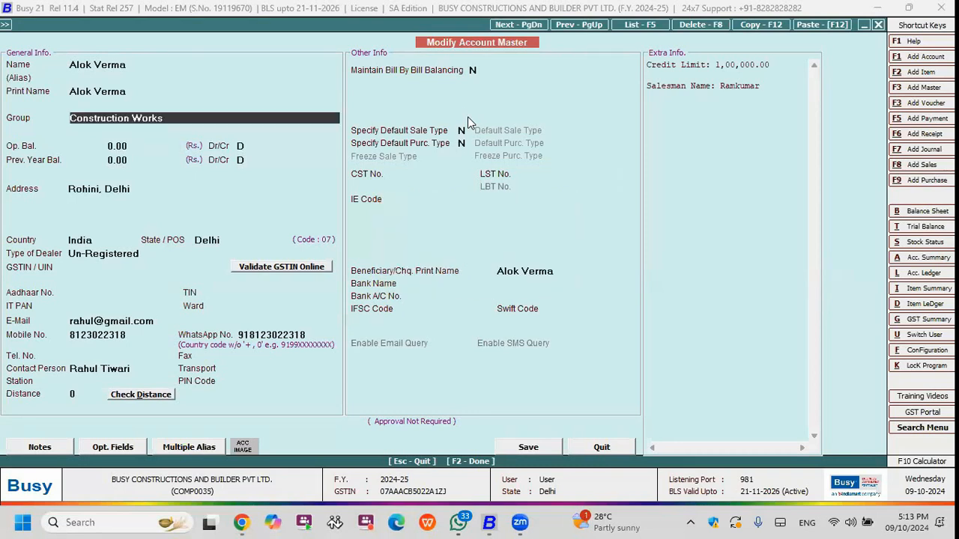
Check which parent group the Construction Works account group falls under, then return to the party's account master.
key("alt+m")
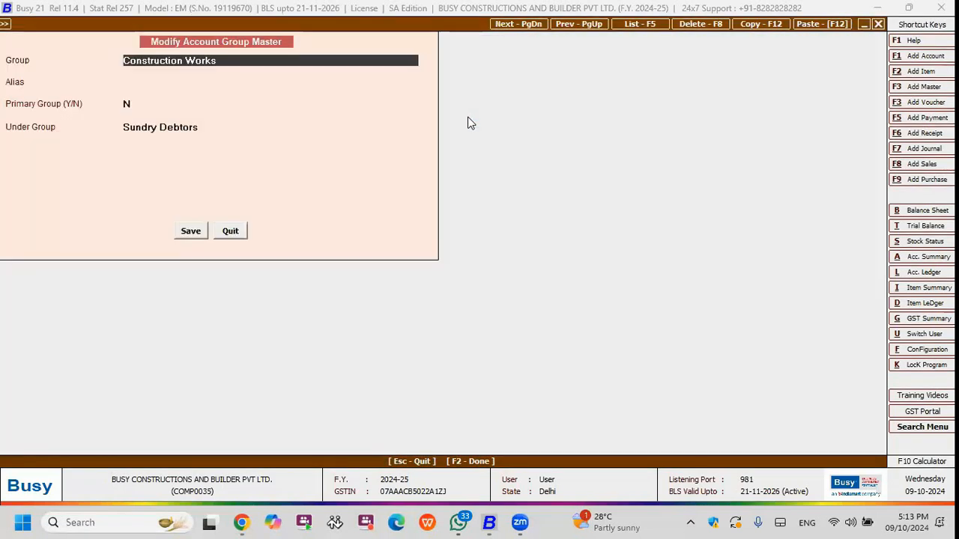
key("Return")
key("Return")
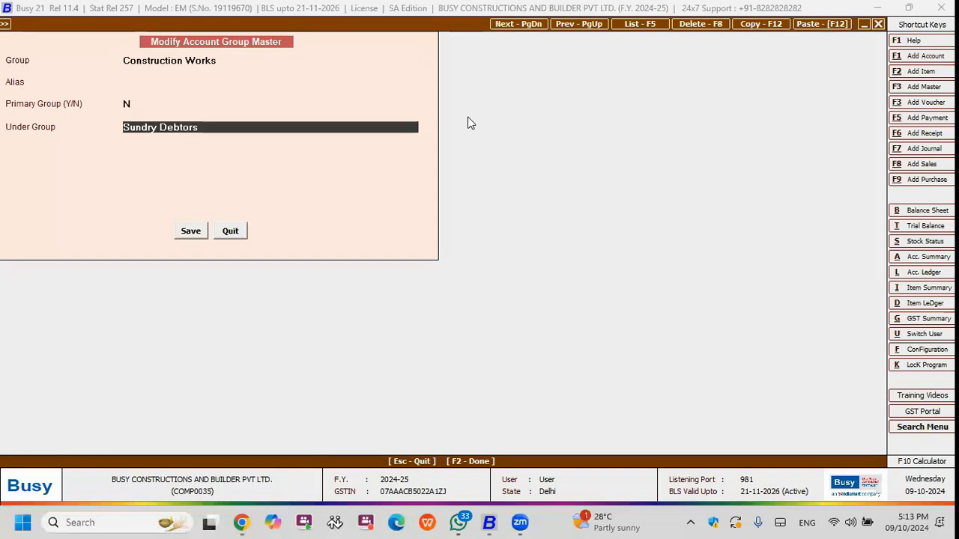
key("Escape")
Accept the party's credit limit and cost centre allocation settings and save the modified account master.
key("Return")
key("Return")
key("Return")
key("Return")
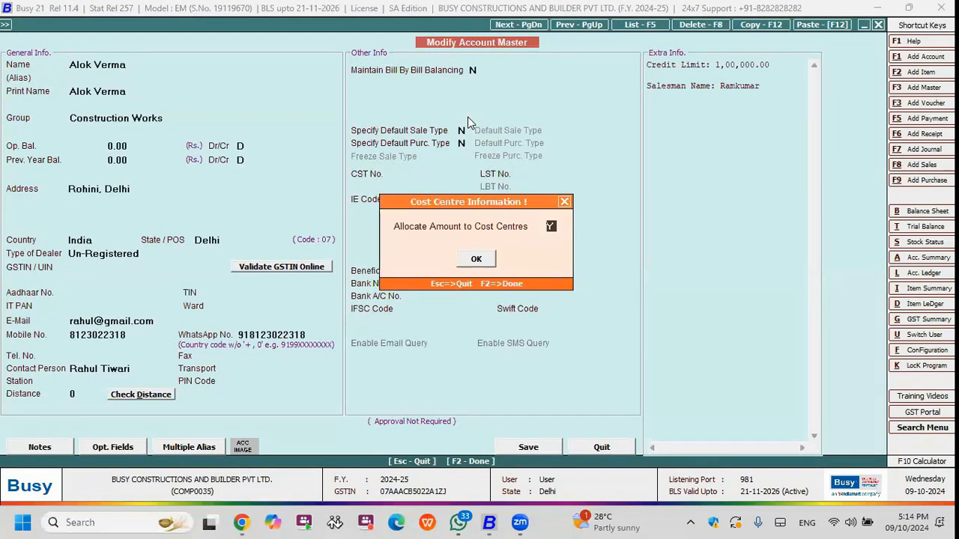
key("Return")
key("Return")
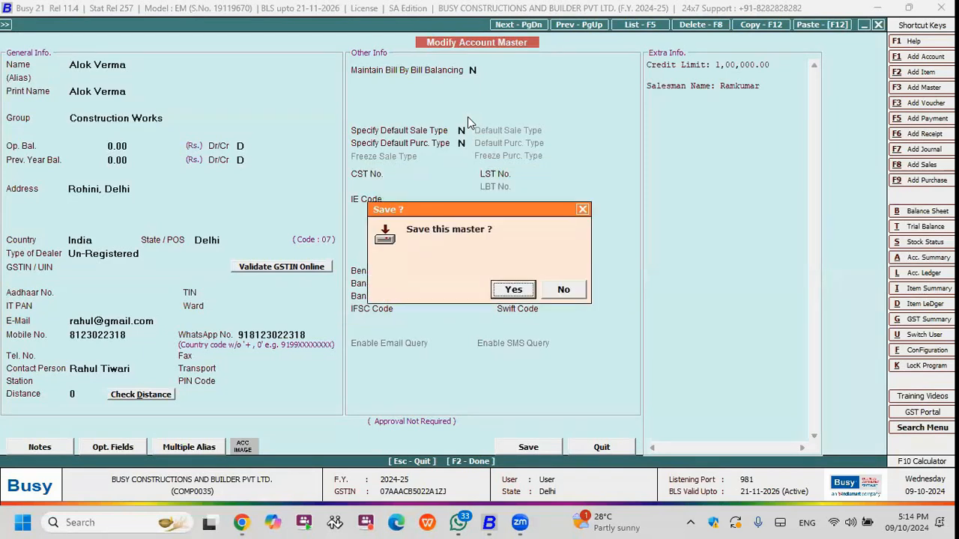
Accept the party and fill the quotation's item lines from the Construction item group.
key("Return")
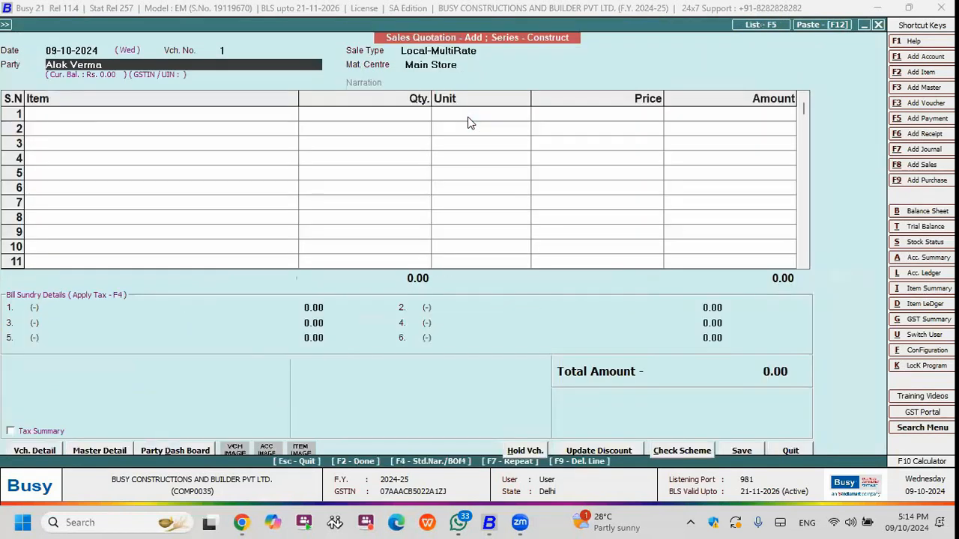
key("Return")
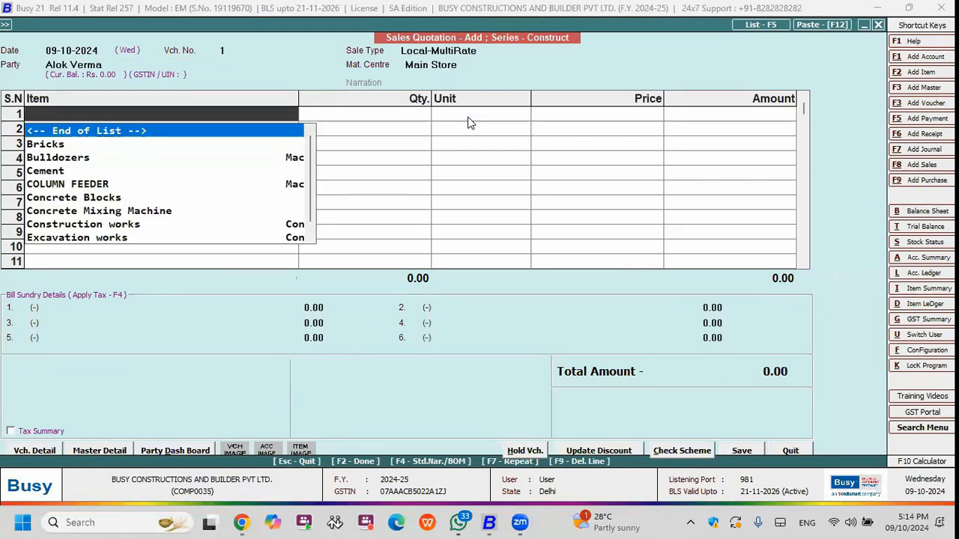
key("Escape")
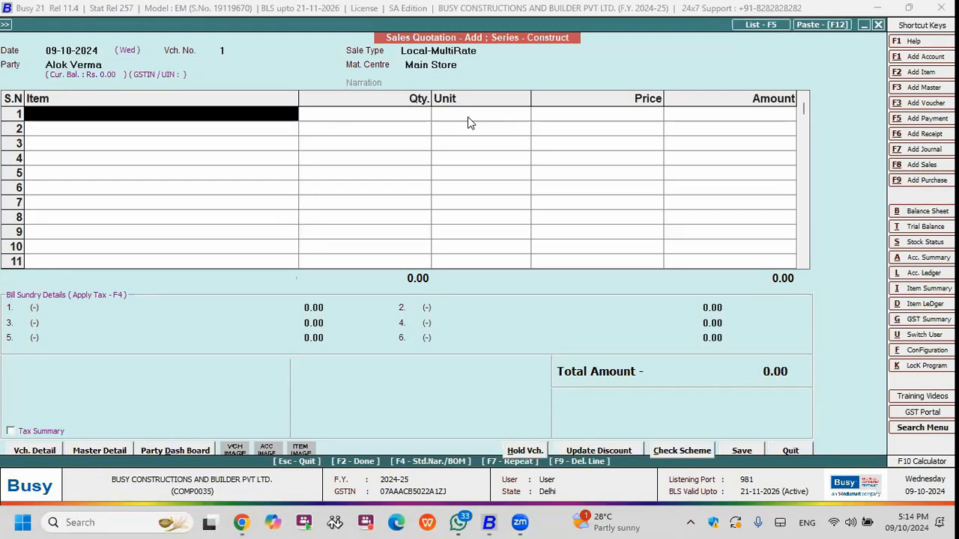
key("F4")
key("Left")
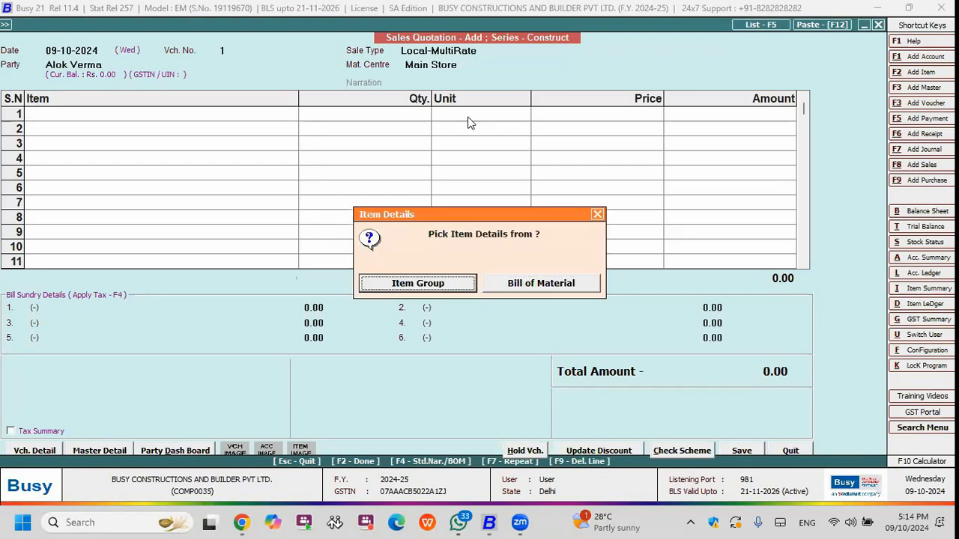
key("Return")
key("Down")
key("Down")
key("Down")
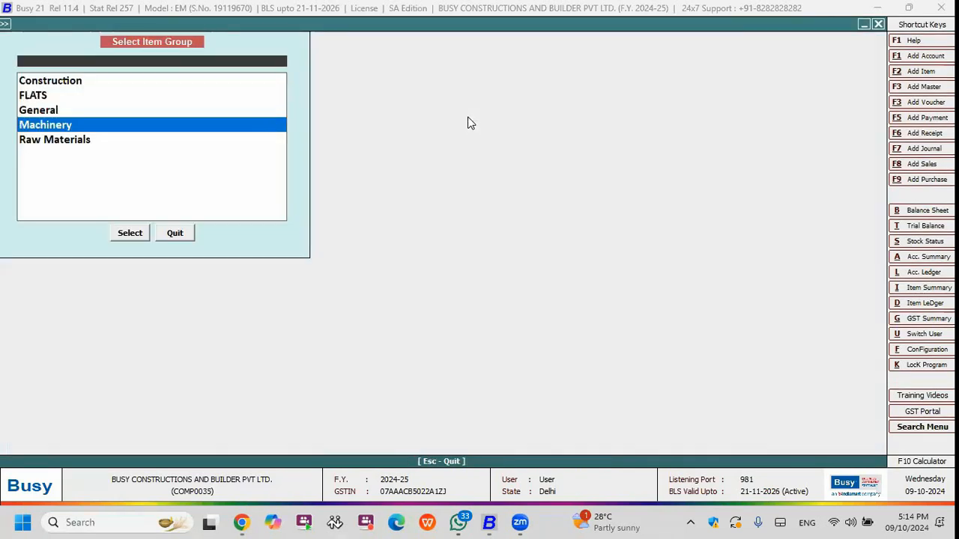
key("Up")
key("Up")
key("Up")
key("Return")
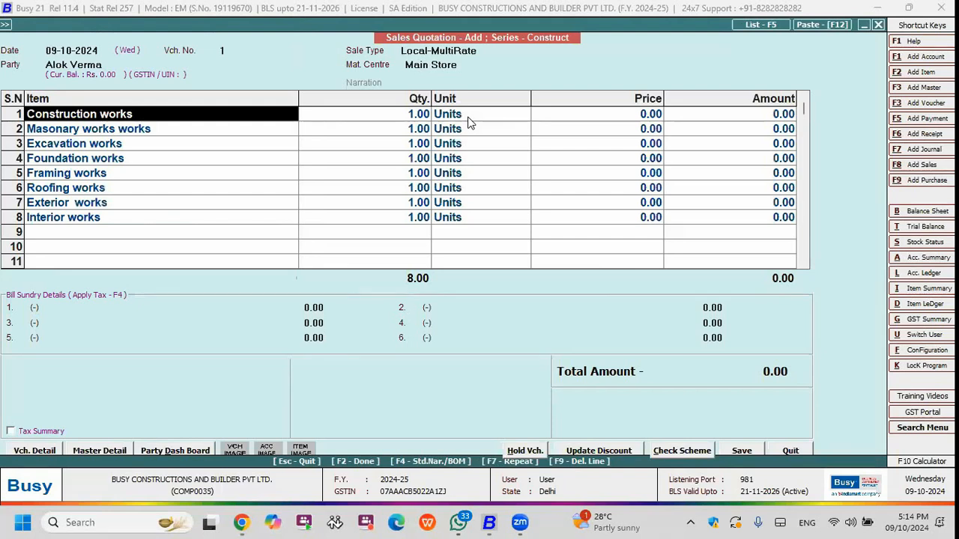
Look through the construction work items listed in the quotation.
key("Down")
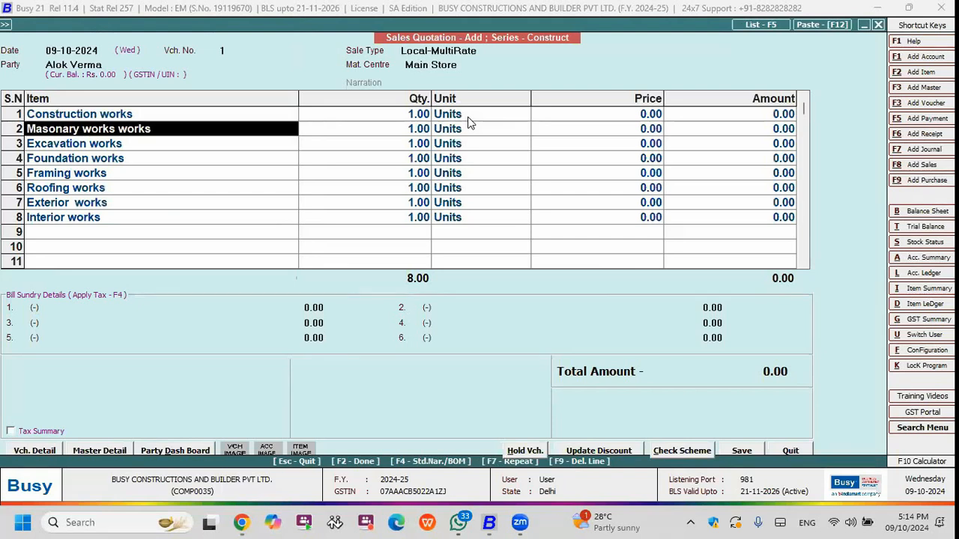
key("Up")
key("Down")
key("Down")
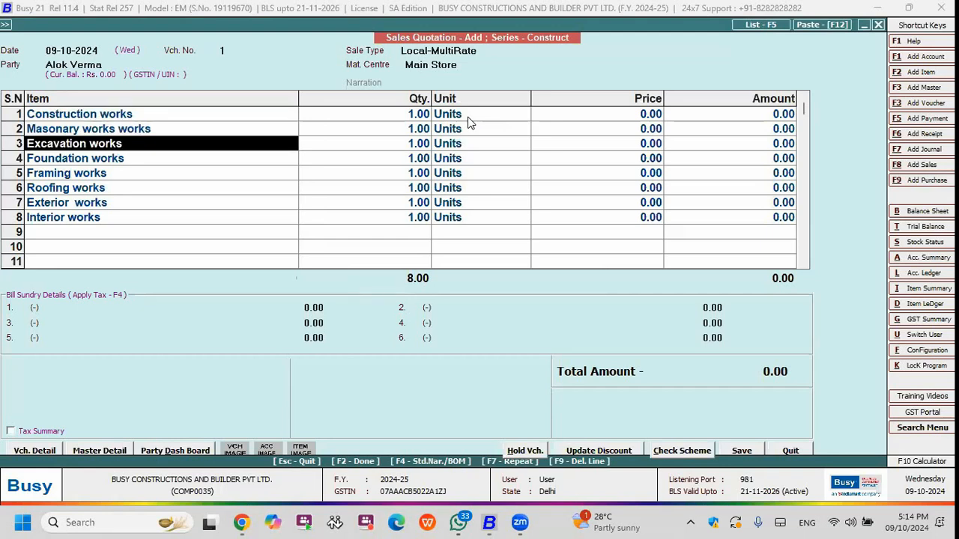
key("Down")
key("Down")
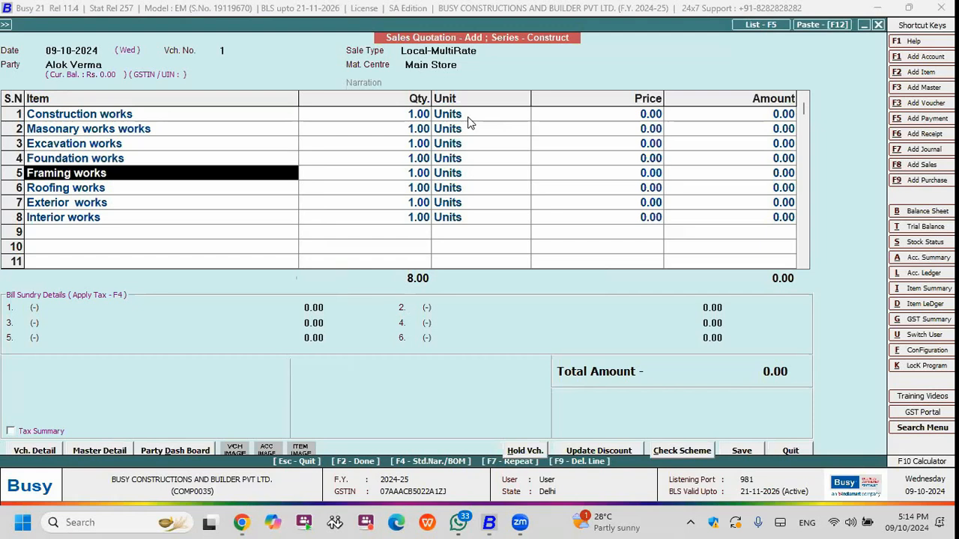
Set the price of the Construction works line to 3,00,000 in the quotation.
key("Return")
key("Up")
key("Up")
key("Up")
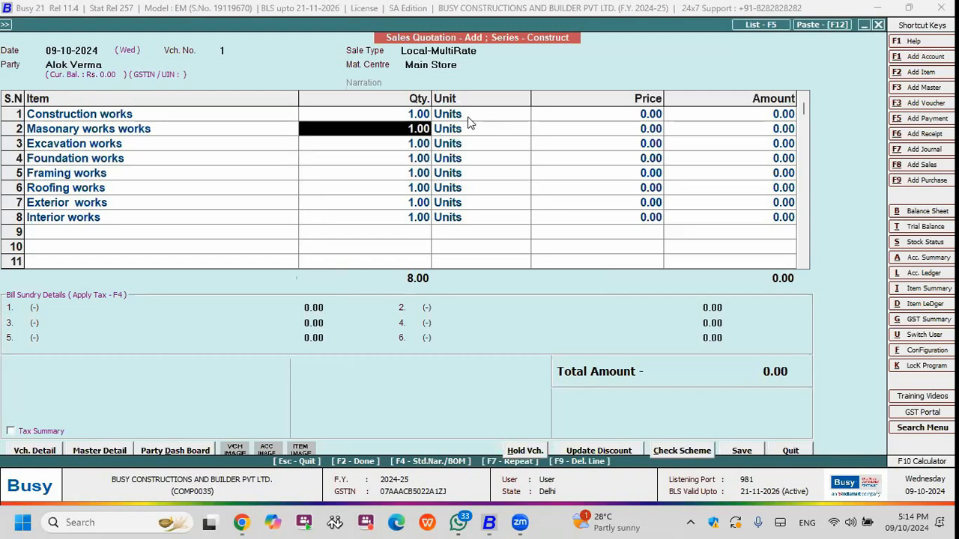
key("Up")
key("Return")
key("Return")
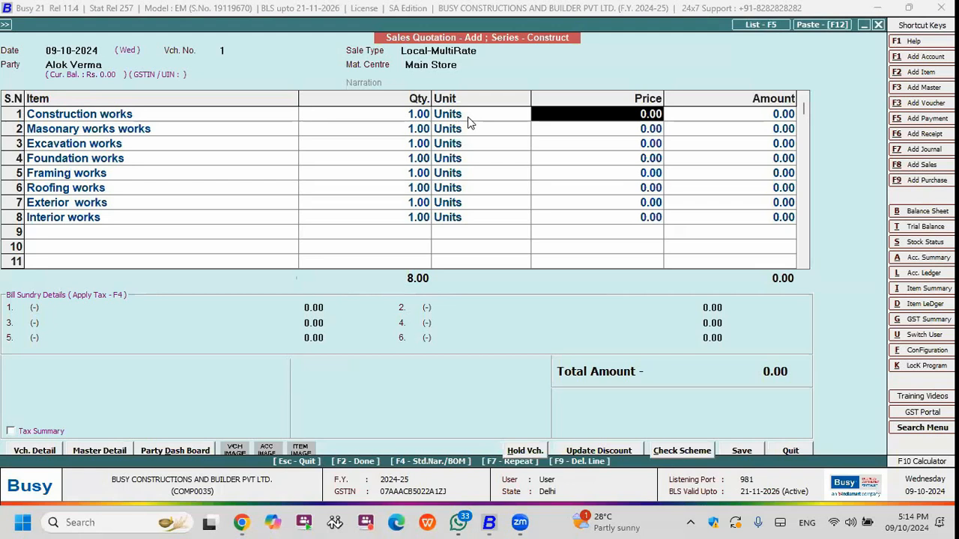
type("3L")
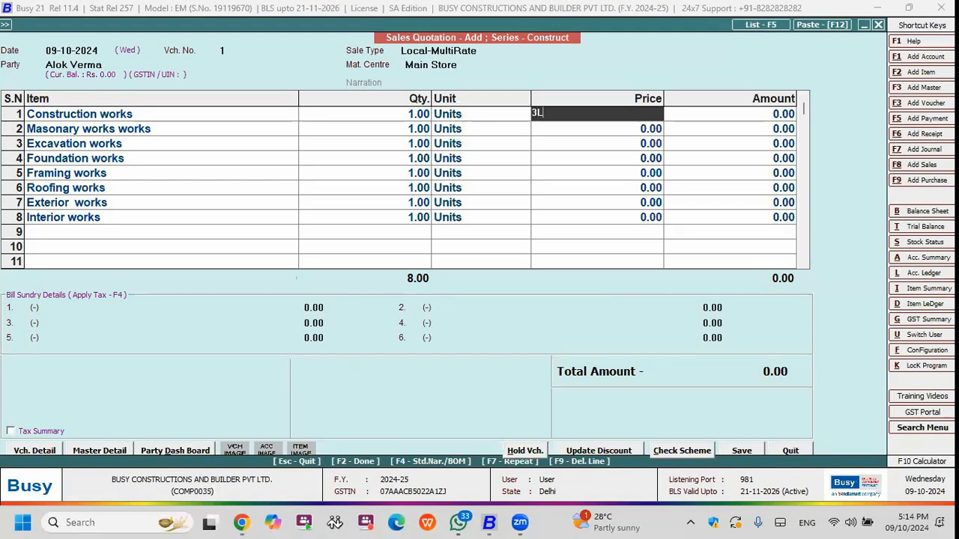
key("Return")
key("Down")
key("Left")
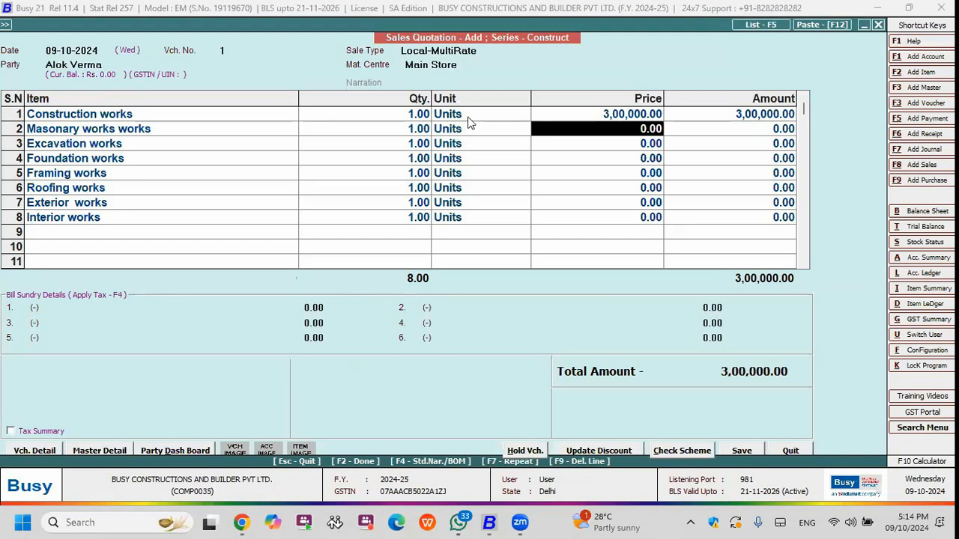
Price the Masonary works line at 5,00,000 and the Excavation works line at 2,00,000.
type("5L")
key("Return")
key("Down")
key("Left")
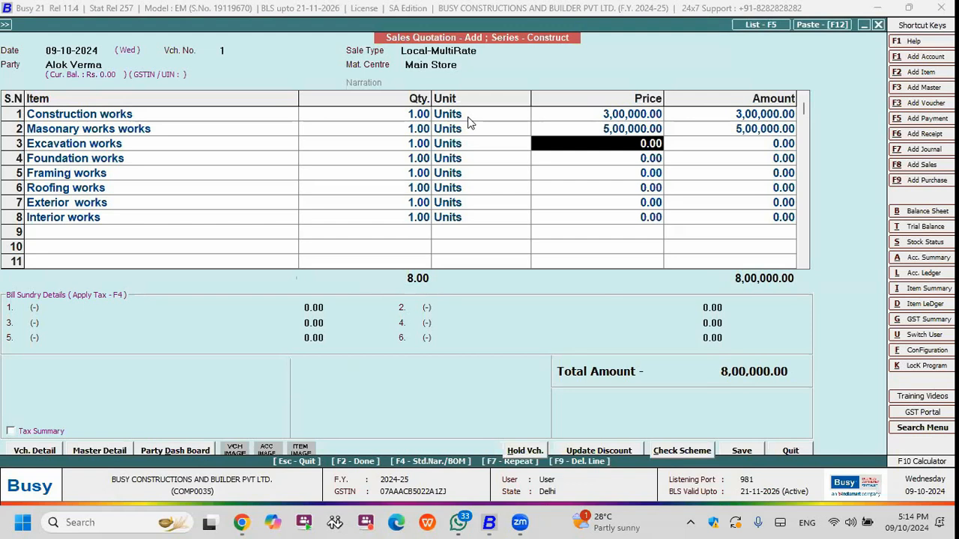
type("2L")
key("Return")
key("Down")
key("Left")
Price the Foundation works line at 1,00,000 and the Framing works line at 4,00,000.
type("1L")
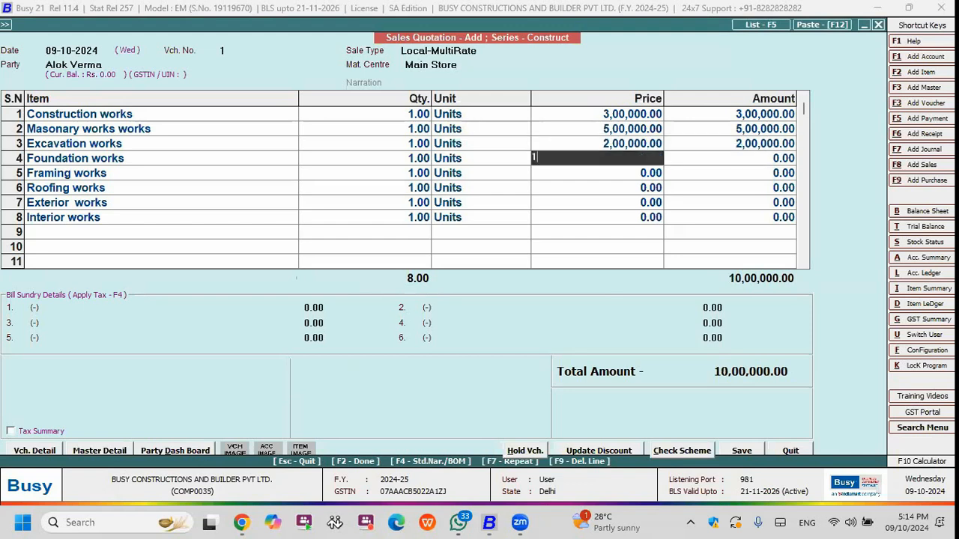
key("Return")
key("Down")
key("Left")
type("4L")
key("Return")
key("Down")
key("Left")
Price Roofing works at 5,00,000, Exterior works at 2,00,000 and Interior works at 5,00,000.
type("5L")
key("Return")
key("Down")
key("Left")
type("2L")
key("Return")
key("Down")
key("Left")
type("5L")
key("Return")
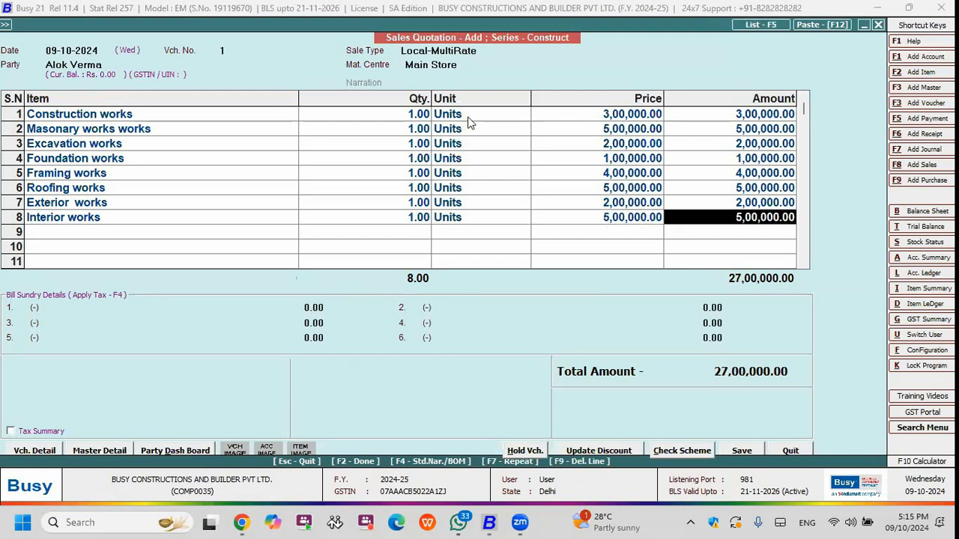
Add Supervisor Charges of 20.00 as a bill sundry and apply CGST and SGST at 9% each to the quotation.
key("Return")
key("Return")
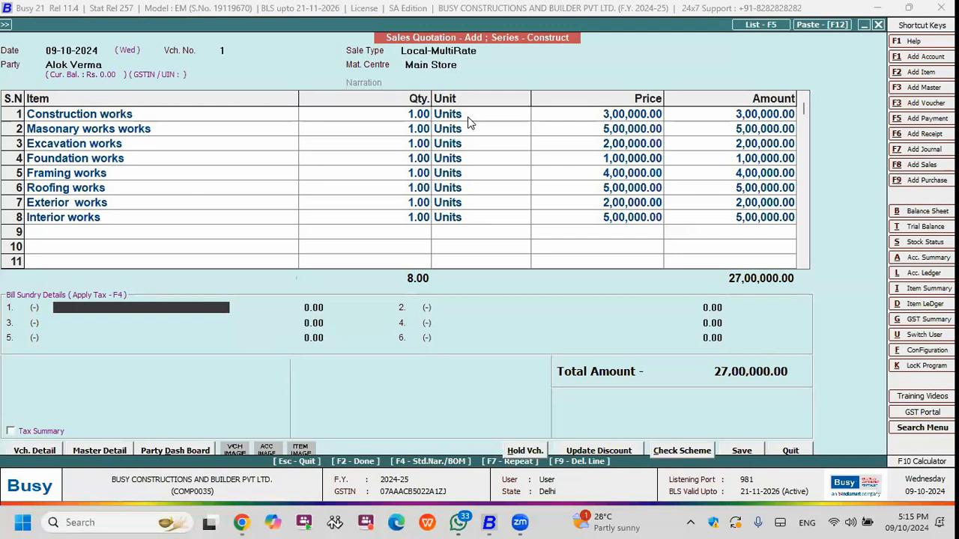
type("su")
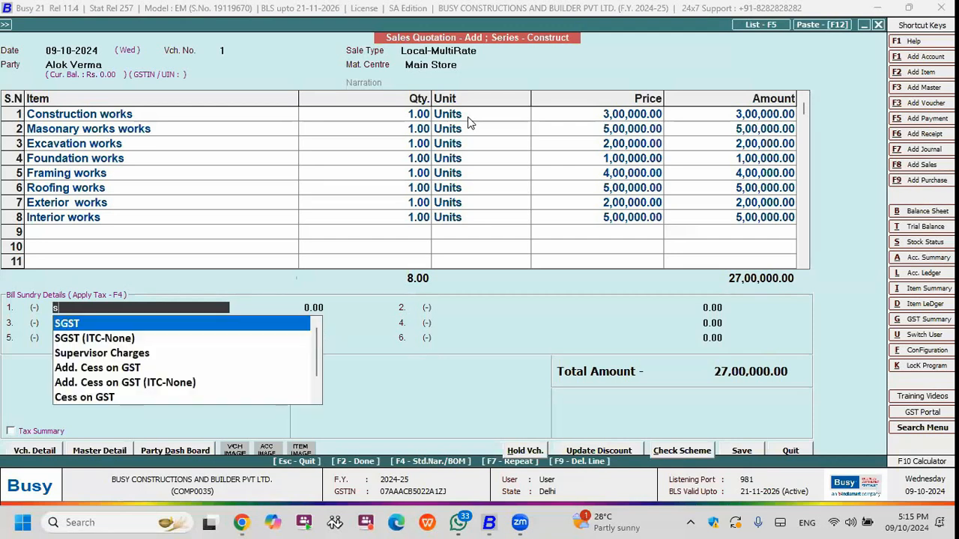
key("Return")
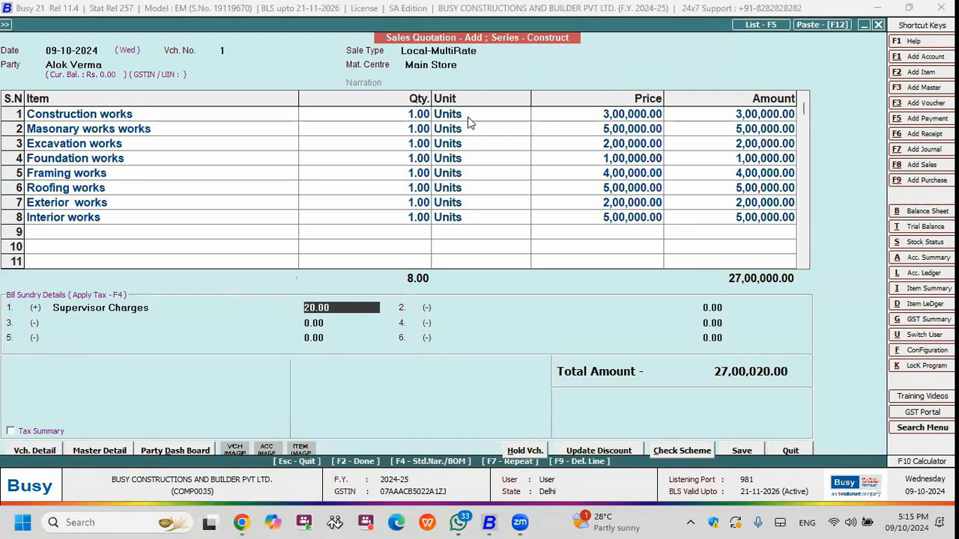
key("Return")
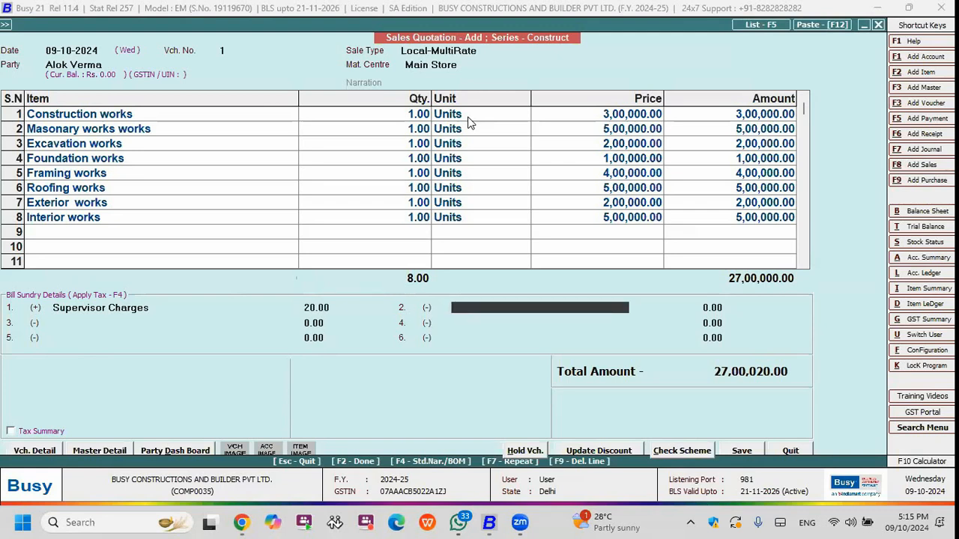
key("F2")
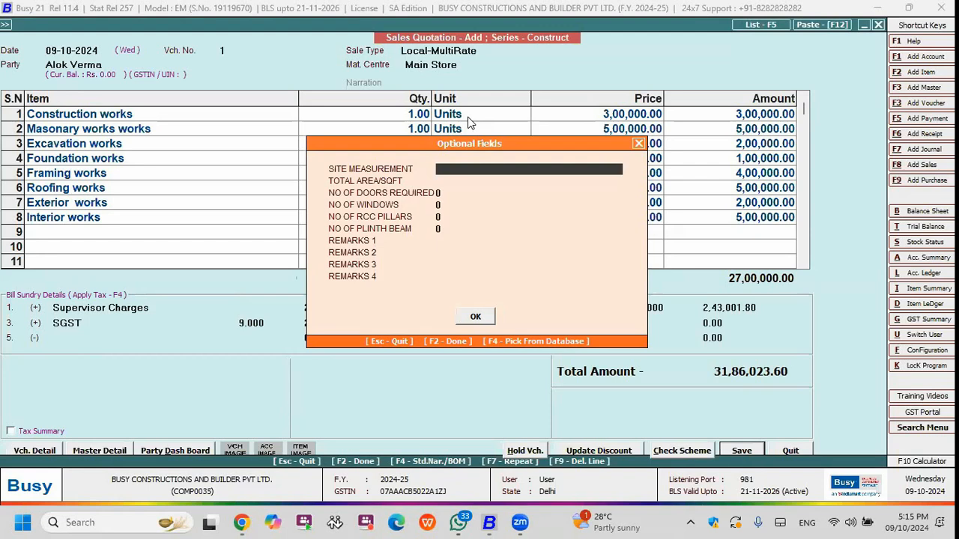
Enter the site measurement as 30x60 and the total area as 1200 SFT in the quotation's optional fields.
type("30x60")
key("Return")
type("120")
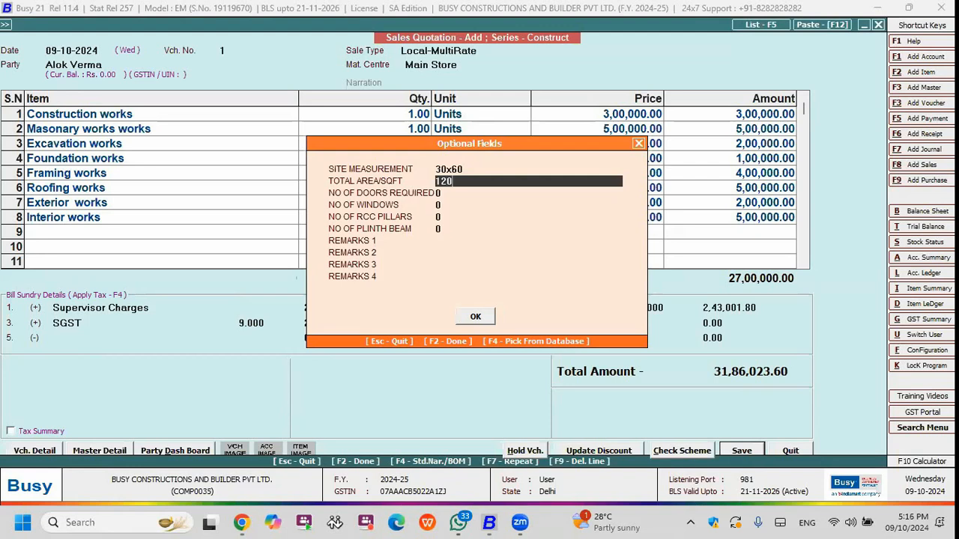
type("0 SFT")
key("Return")
Fill in 4 doors, 5 windows, 6 RCC pillars and 3 plinth beams in the optional fields.
type("4")
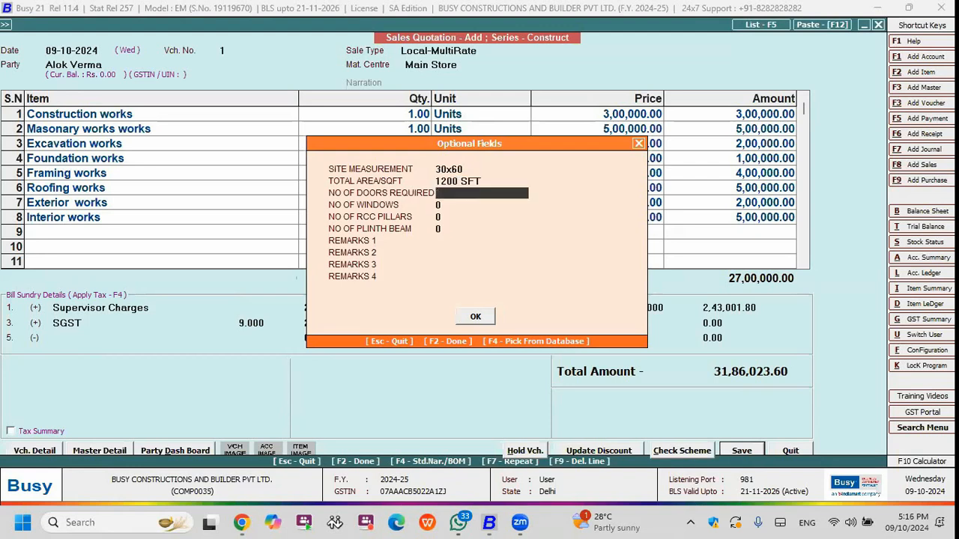
key("Return")
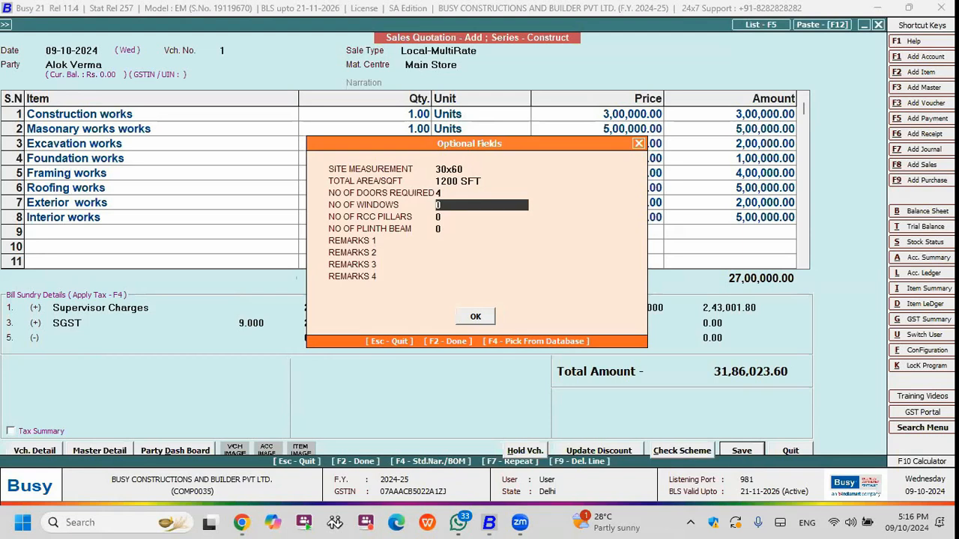
type("5")
key("Return")
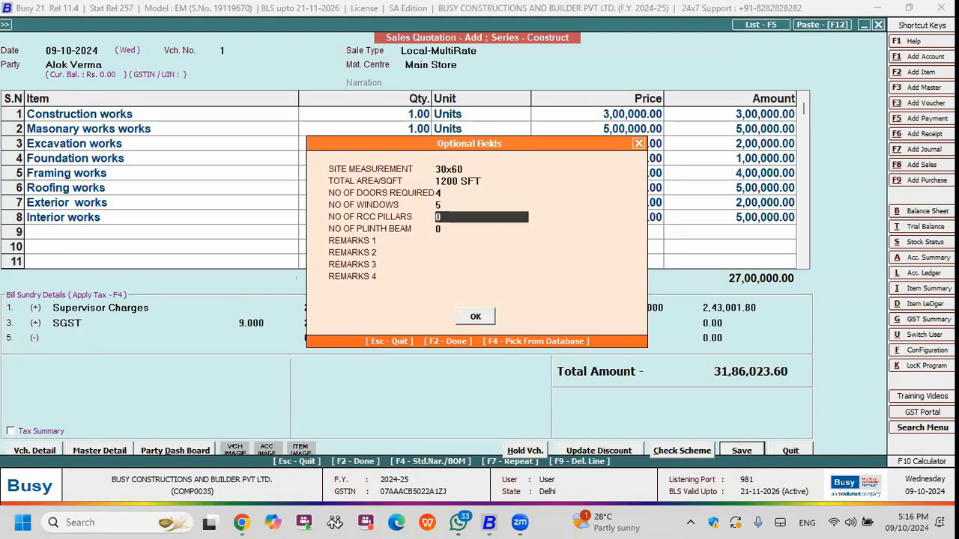
type("6")
key("Return")
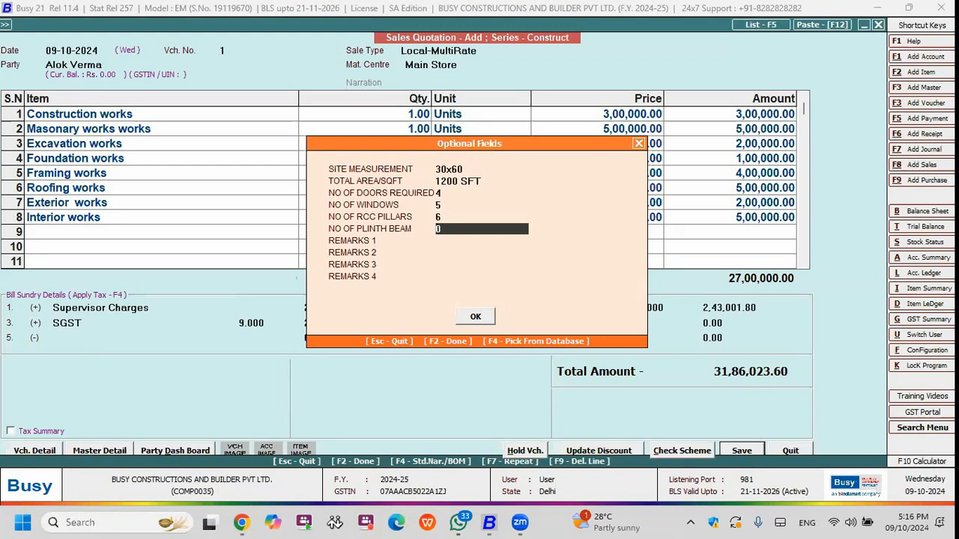
type("3")
key("Return")
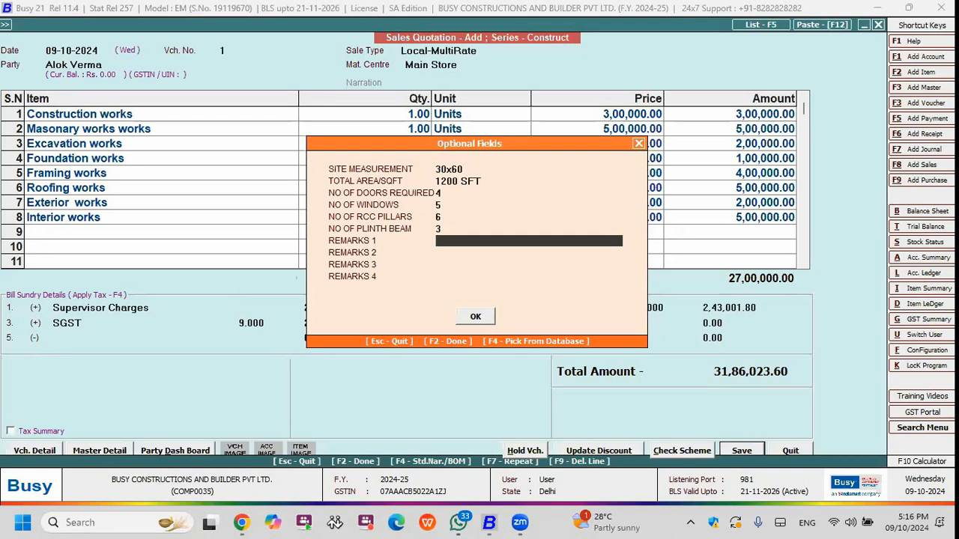
Leave the remarks blank, accept the optional fields and save the sales quotation.
key("Down")
key("Down")
key("Down")
key("Up")
key("Up")
key("Up")
key("Up")
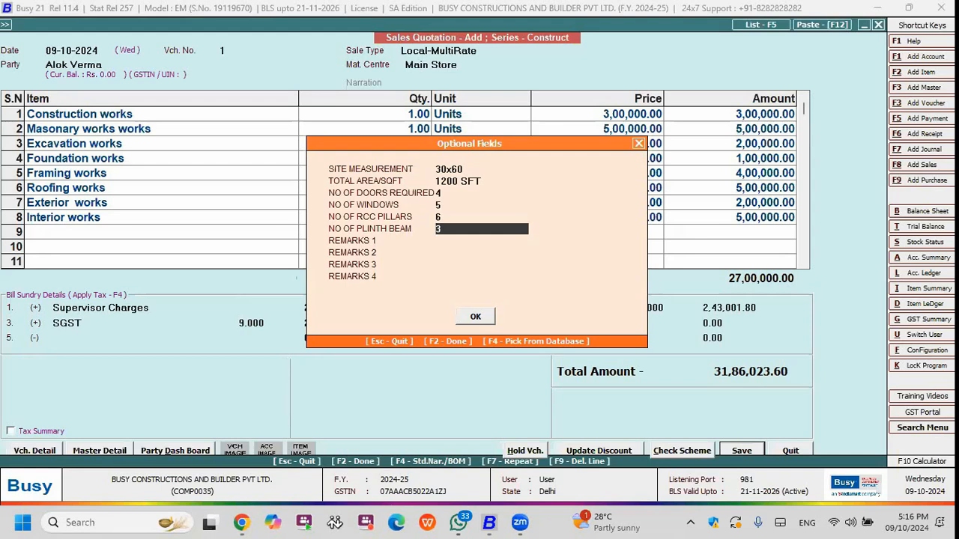
key("F2")
key("Return")
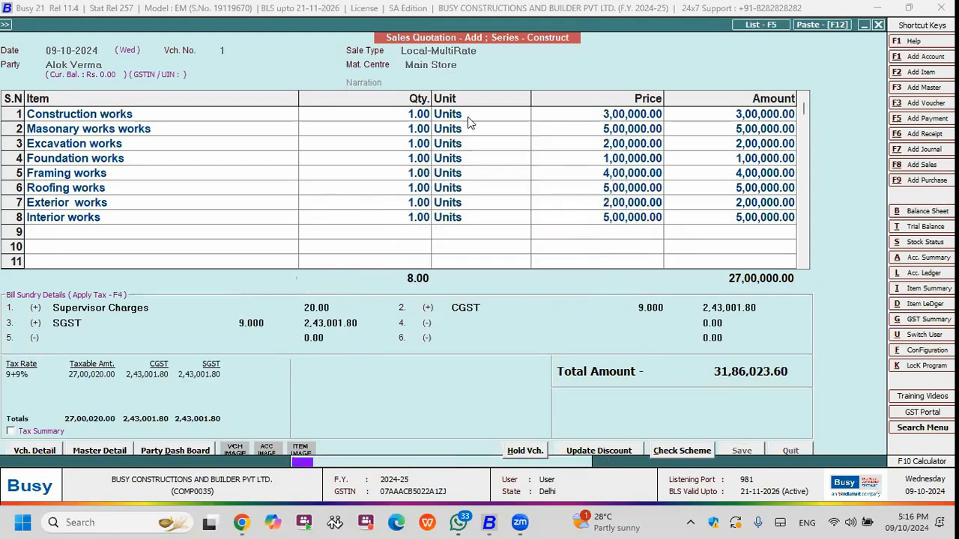
key("Return")
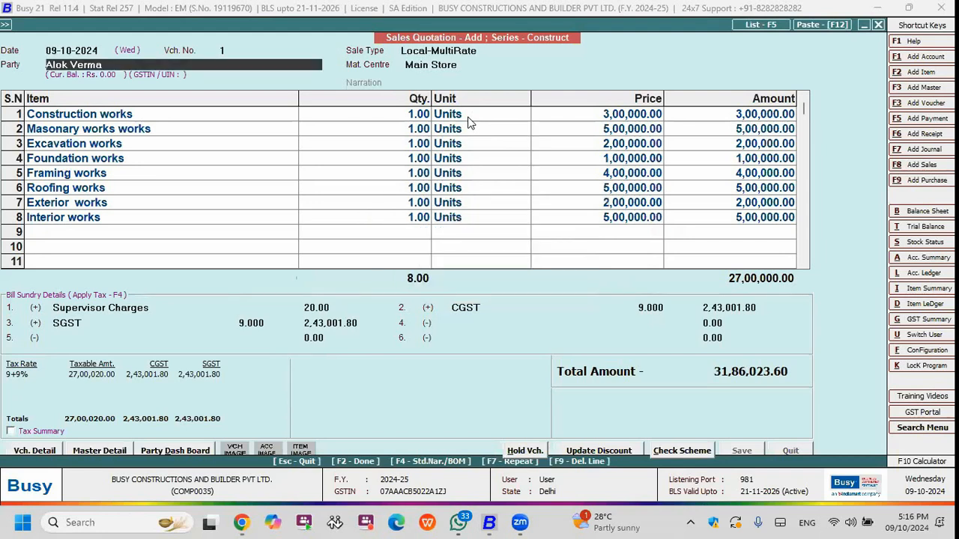
Preview the quotation's printout in the STANDARD format and look through its site details, work items, taxes and bank details.
key("Return")
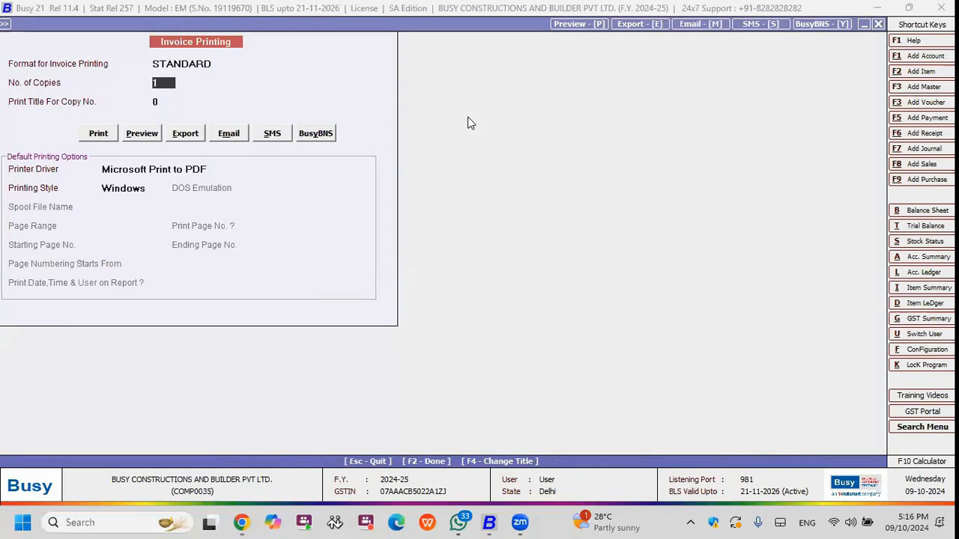
key("p")
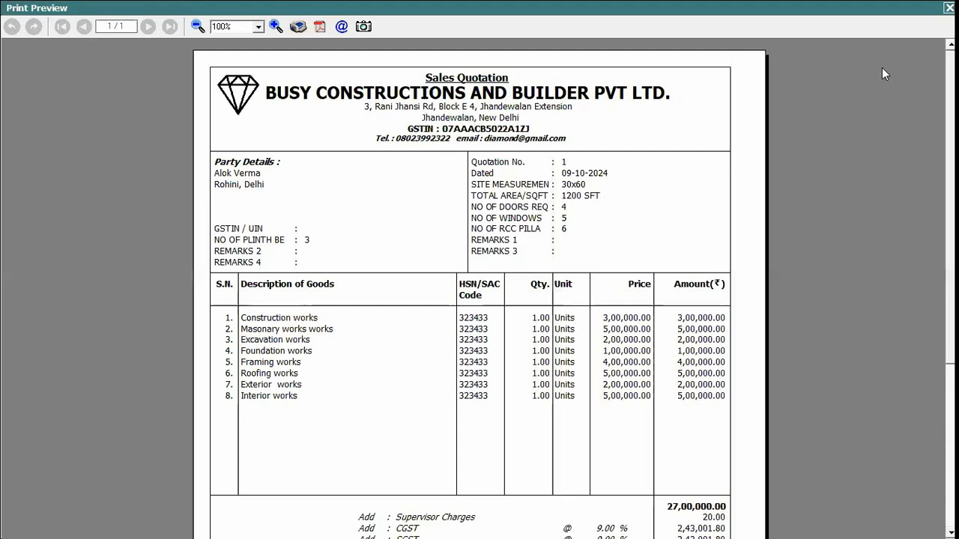
scroll(479, 288, "down", 5)
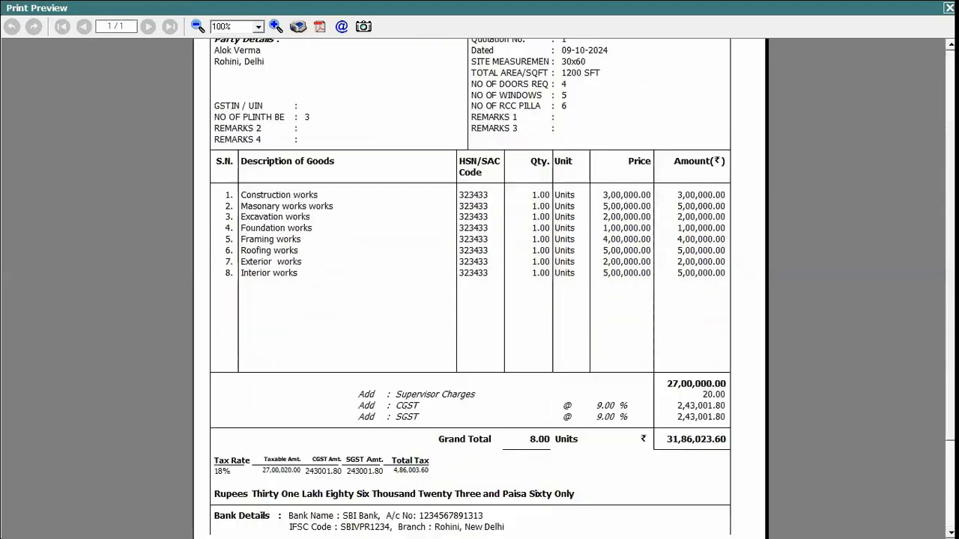
scroll(480, 288, "down", 2)
scroll(479, 289, "up", 7)
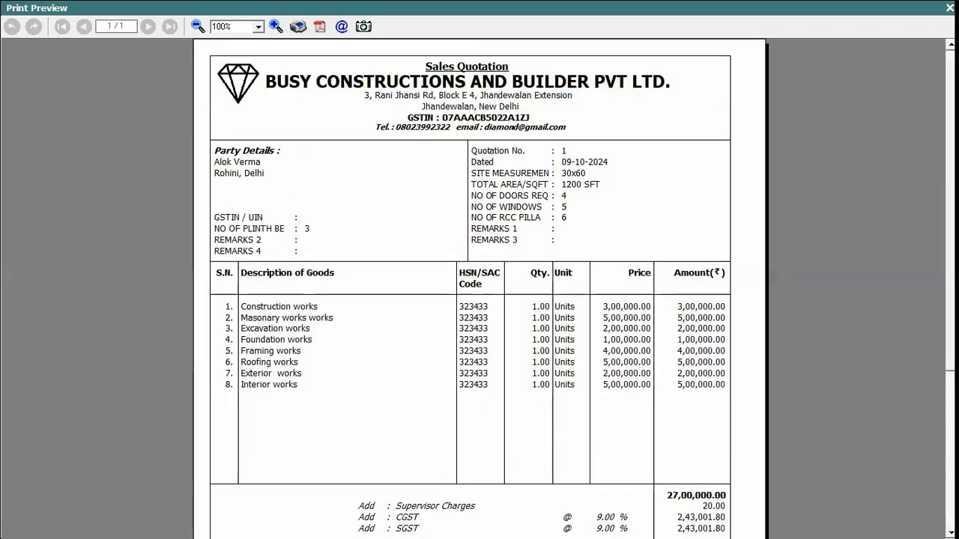
Close the print preview and leave quotation entry without sending the quotation by e-mail.
key("Escape")
key("Right")
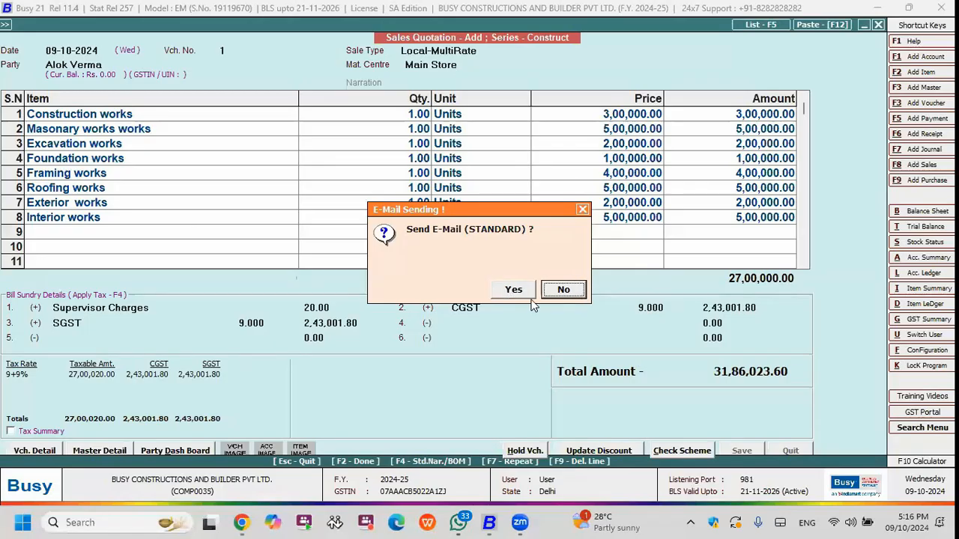
key("Return")
key("Escape")
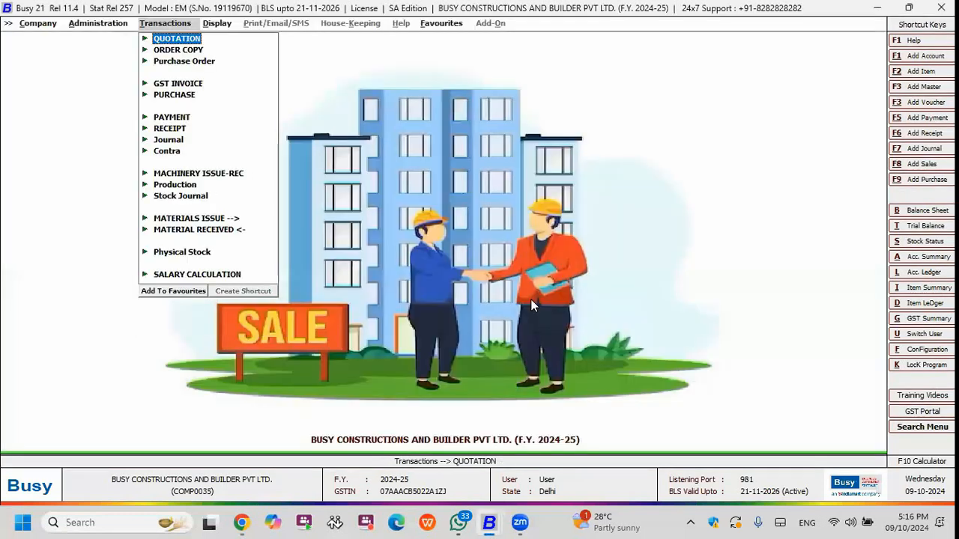
Open the Bill of Material master 1BHK Duplex House for modification.
key("Left")
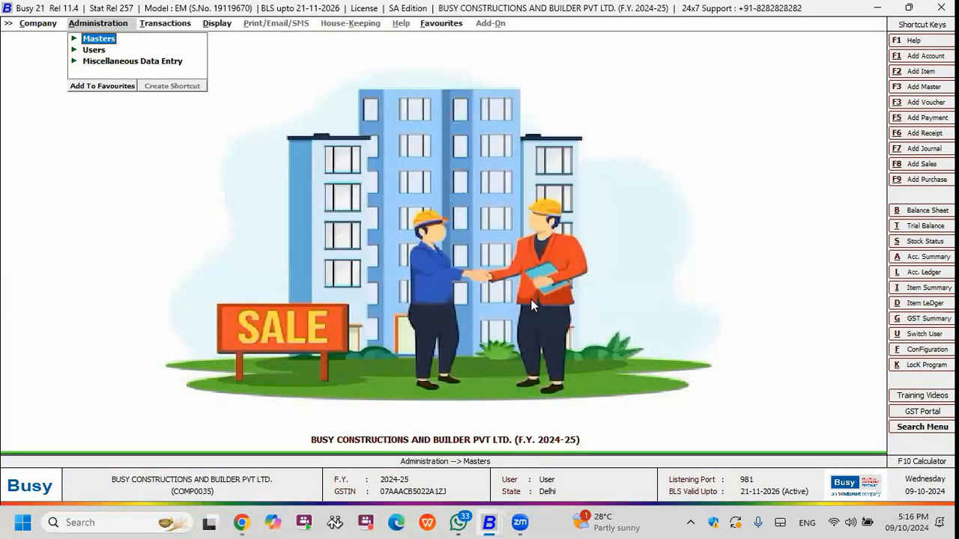
key("Return")
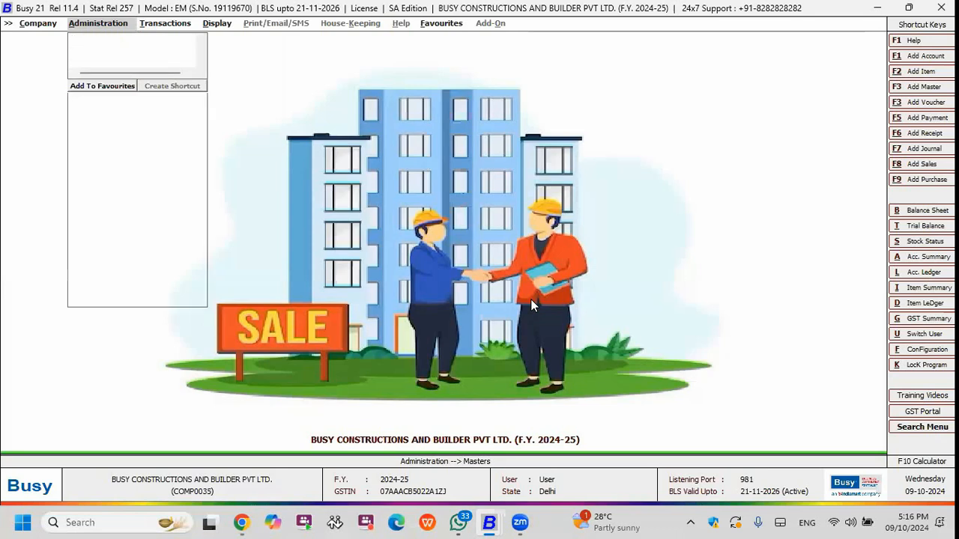
key("Down")
key("Down")
key("Down")
key("Down")
key("Down")
key("Down")
key("Down")
key("Down")
key("Down")
key("Down")
key("Down")
key("Down")
key("Down")
key("Down")
key("Down")
key("Down")
key("Down")
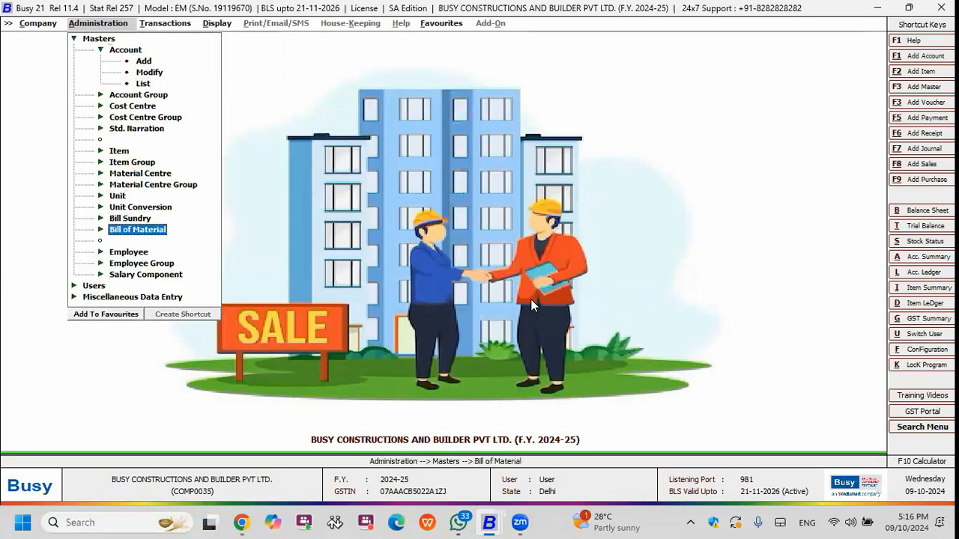
key("Return")
key("Down")
key("Down")
key("Return")
key("Down")
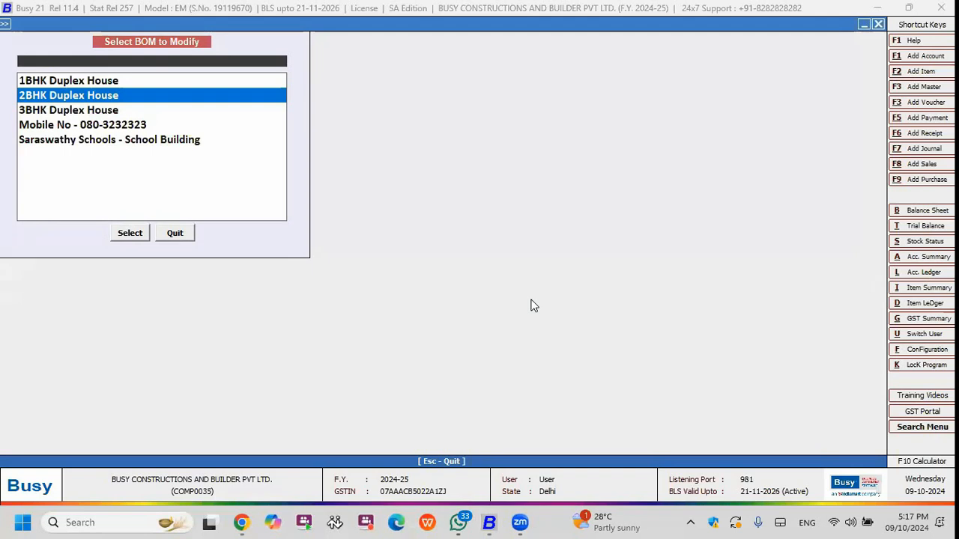
key("Up")
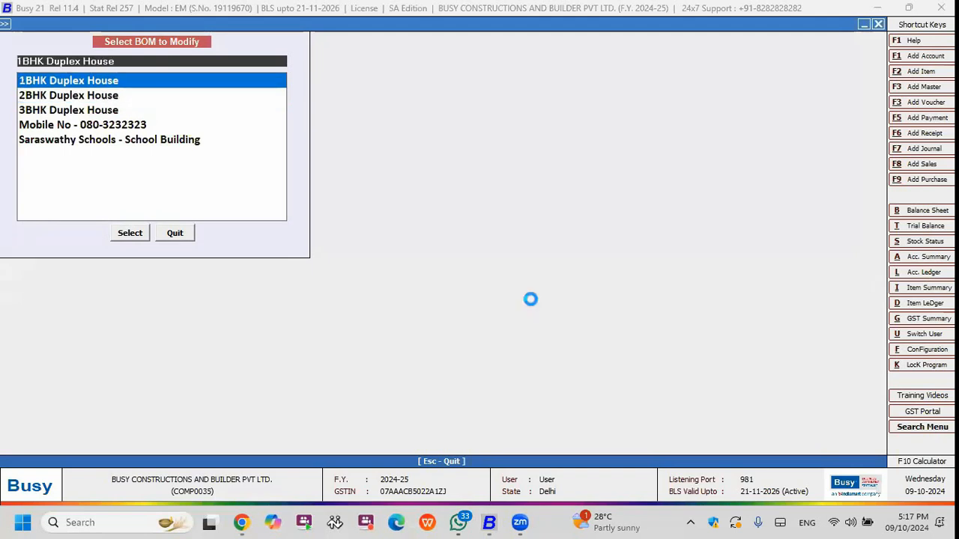
key("Return")
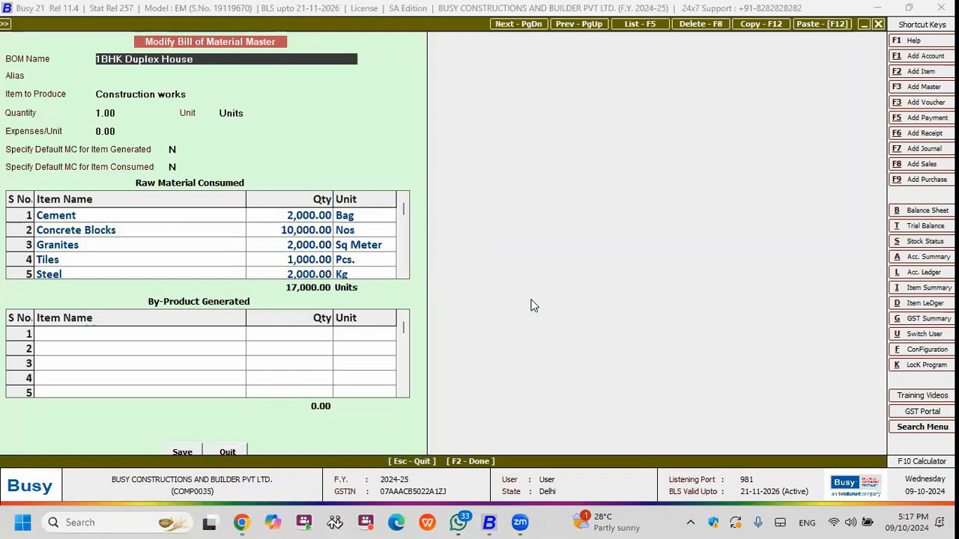
Review the raw material quantities in the 1BHK Duplex House bill of material and close the master without changing it.
key("Return")
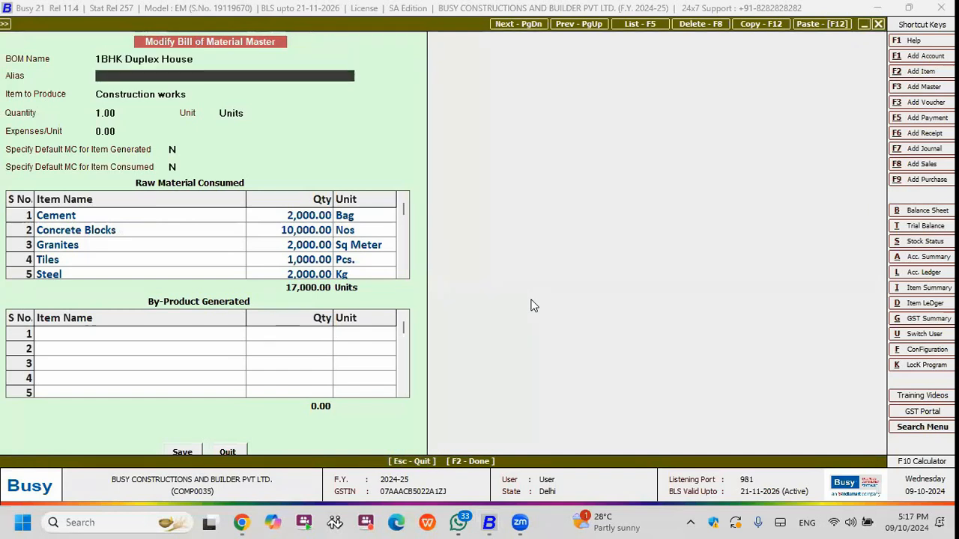
left_click(316, 216)
left_click(312, 232)
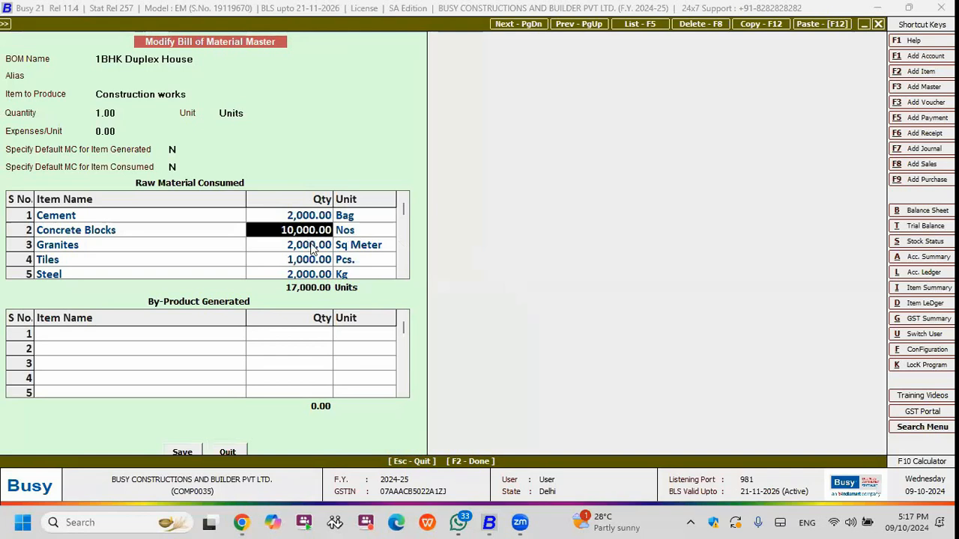
left_click(312, 247)
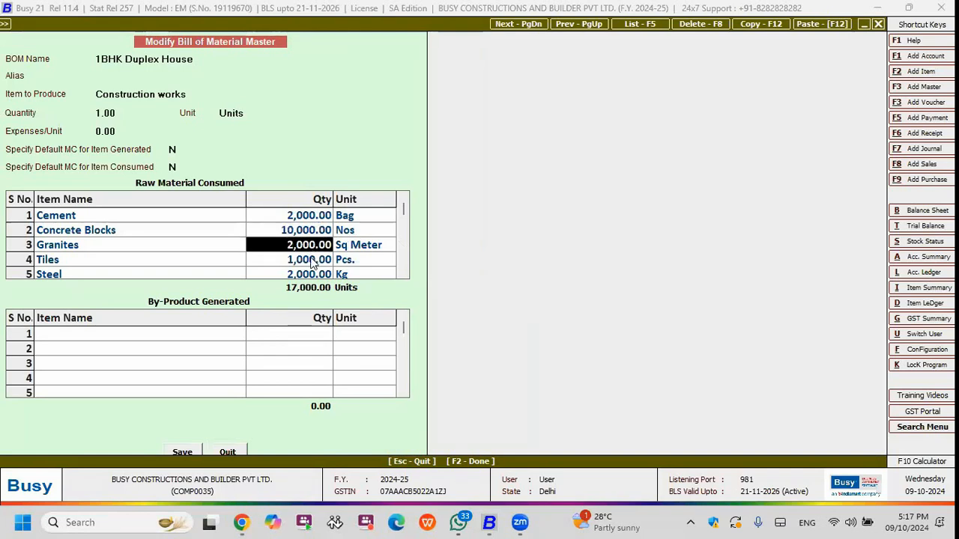
left_click(312, 258)
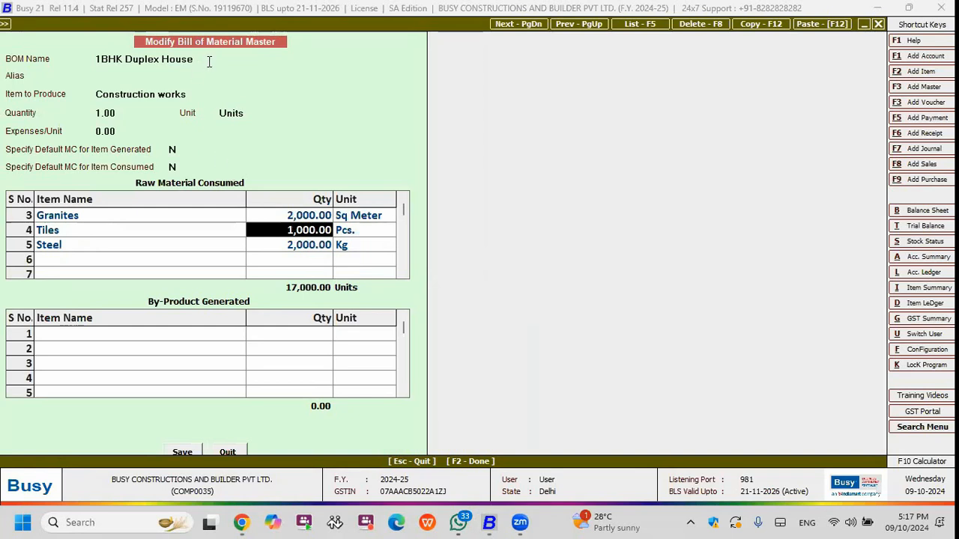
key("Escape")
key("Return")
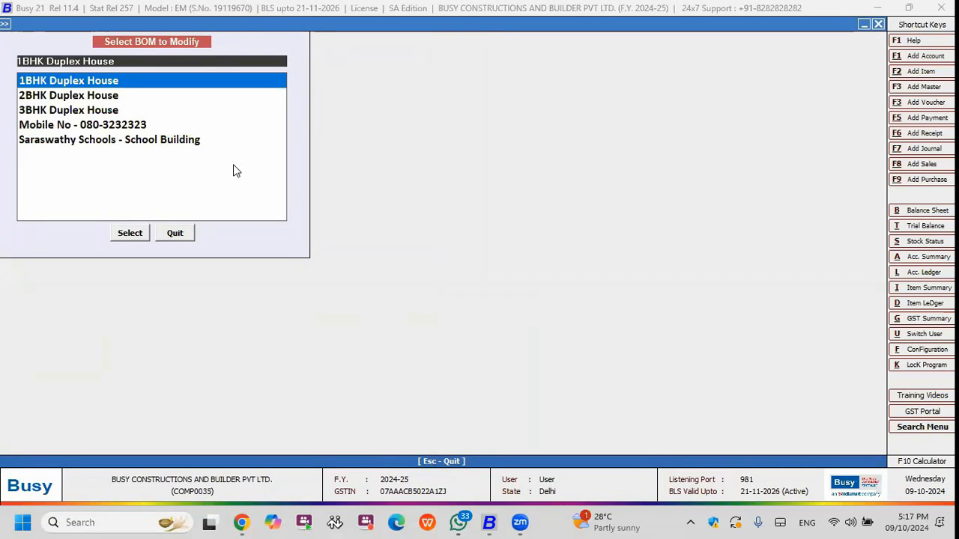
key("Escape")
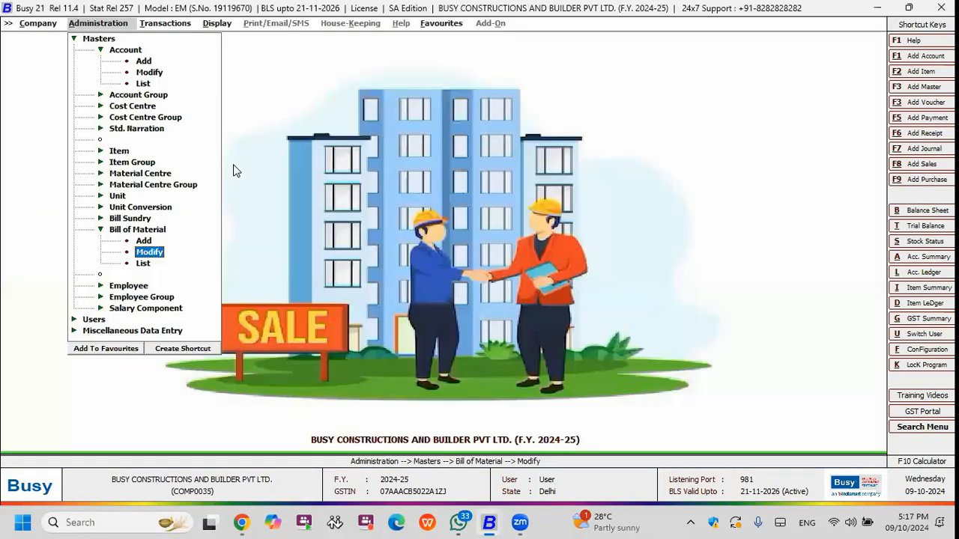
Open the Production Planning report from the production reports.
key("Right")
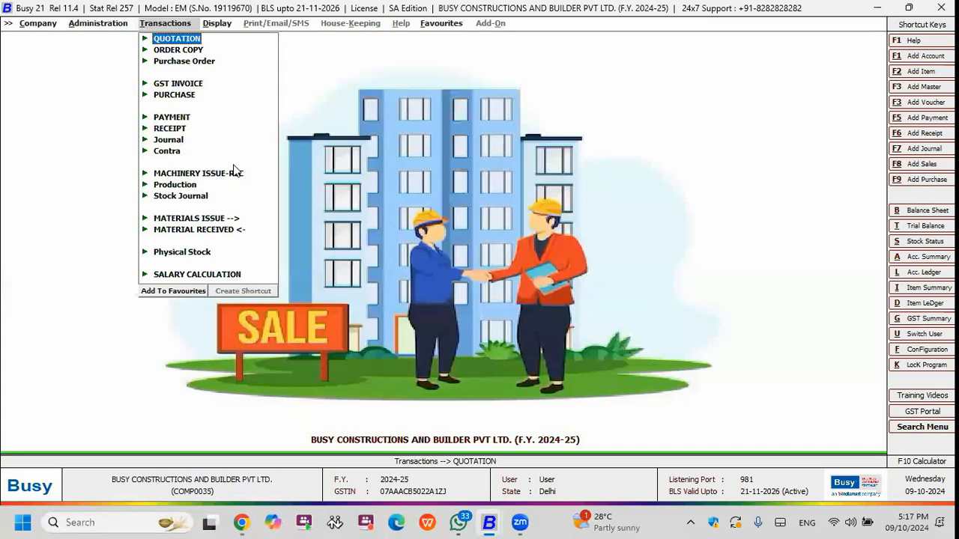
key("Down")
key("Right")
key("Up")
key("Up")
key("Up")
key("Up")
key("Down")
key("Right")
key("Down")
key("Down")
key("Up")
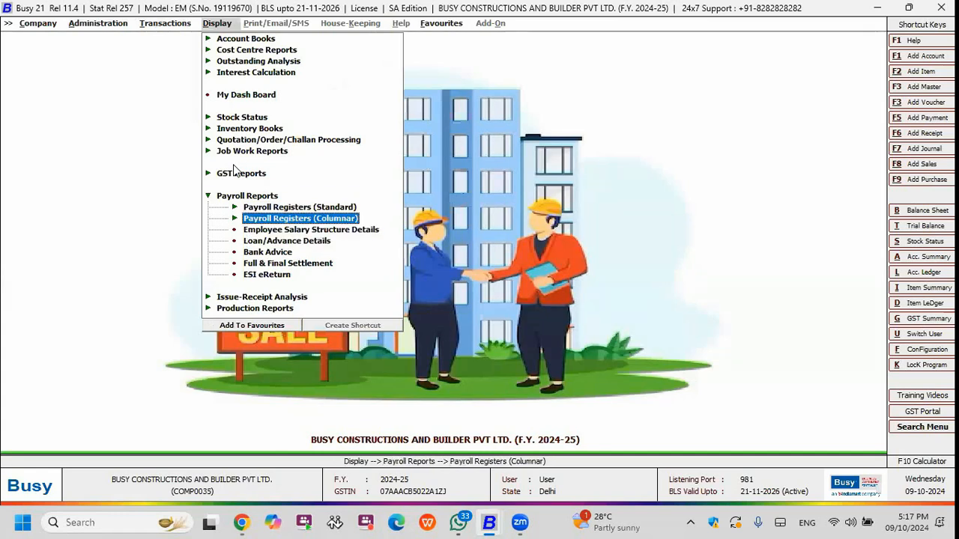
key("Return")
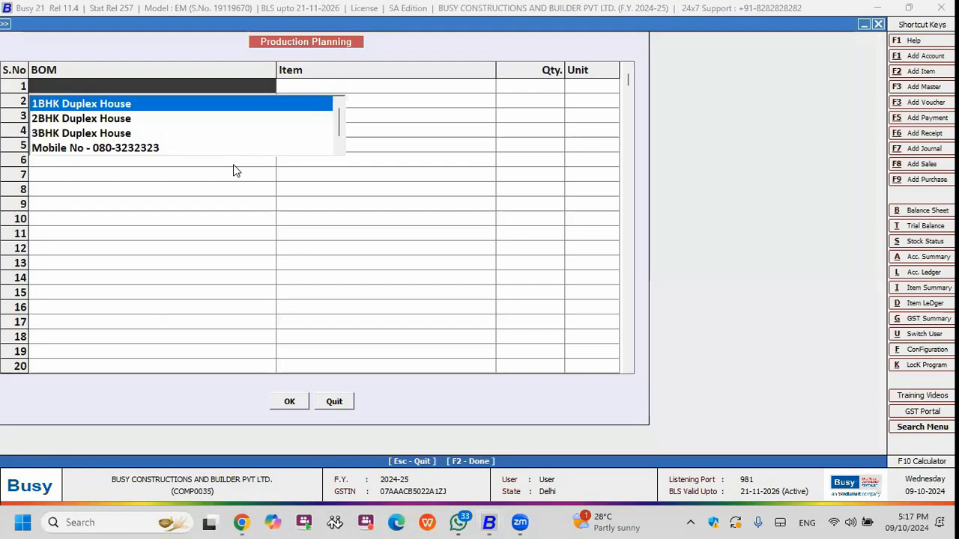
key("Down")
key("Return")
key("Escape")
key("Left")
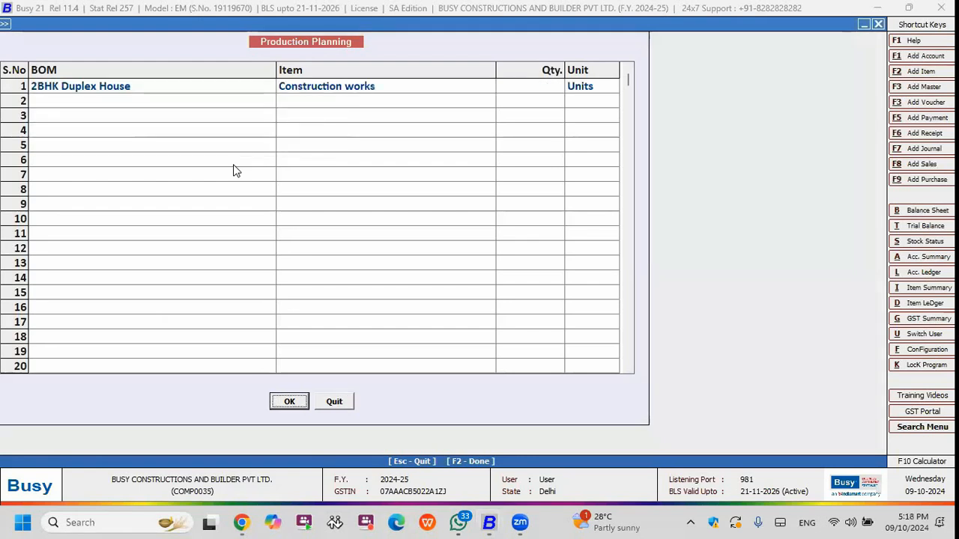
Generate the production plan for 1 unit of 3BHK Duplex House across all material centres and review the required, available and deficient materials.
left_click(222, 84)
type("3")
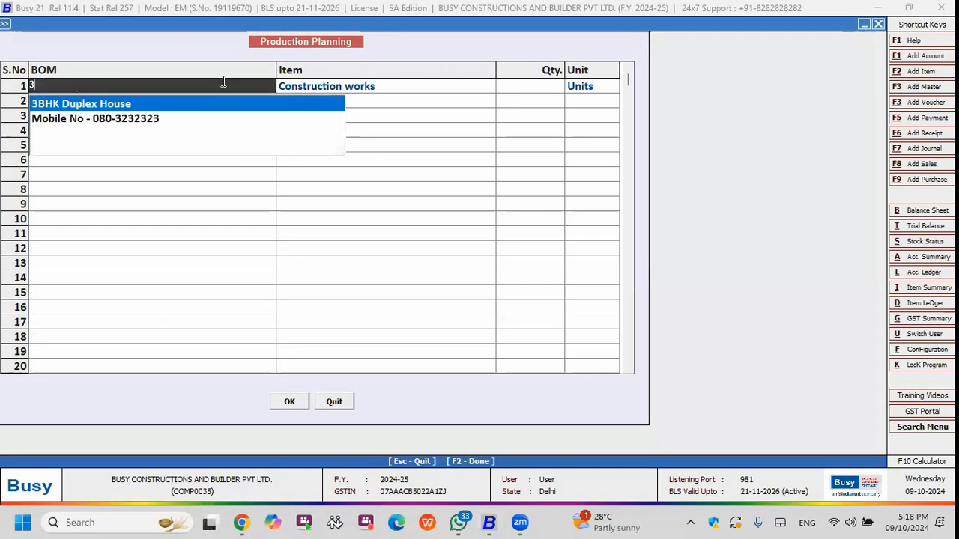
key("Return")
key("Return")
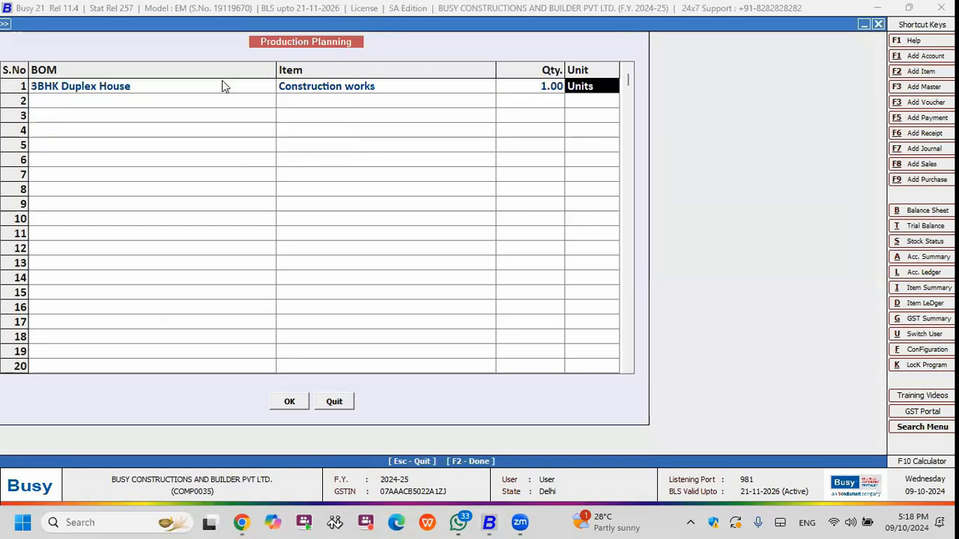
key("F2")
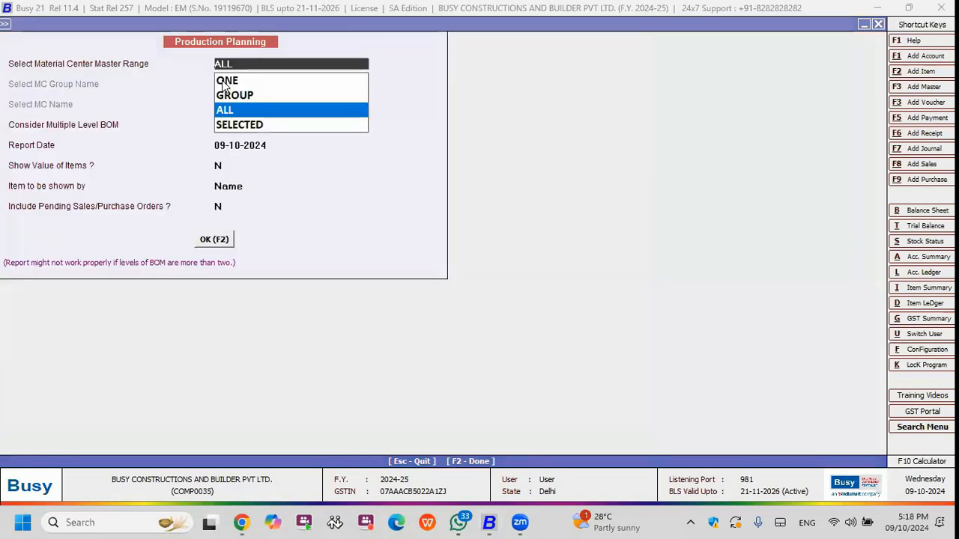
key("F2")
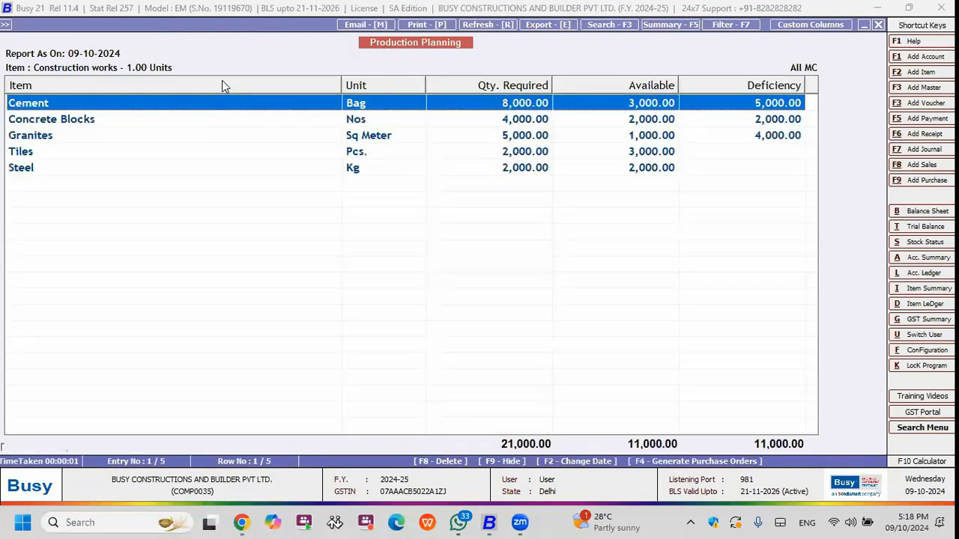
key("Down")
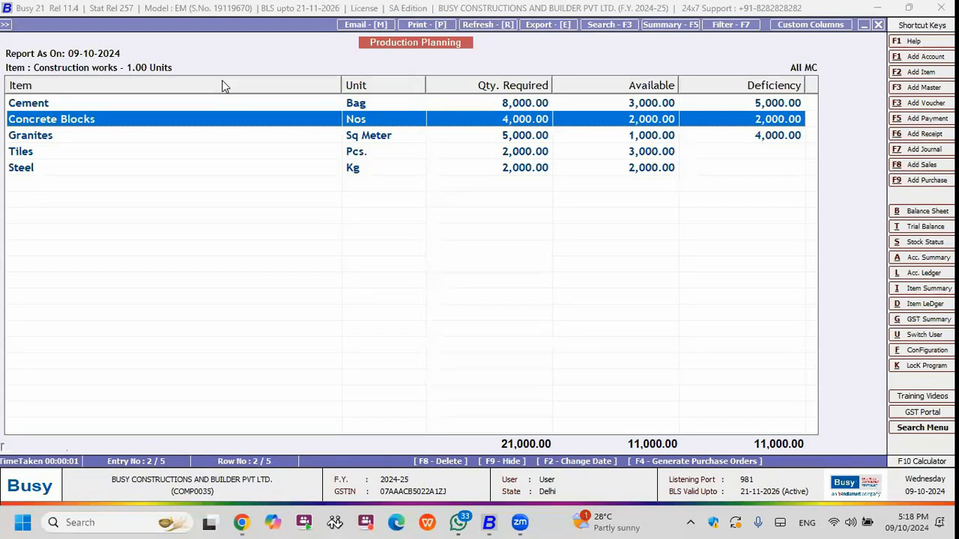
key("Up")
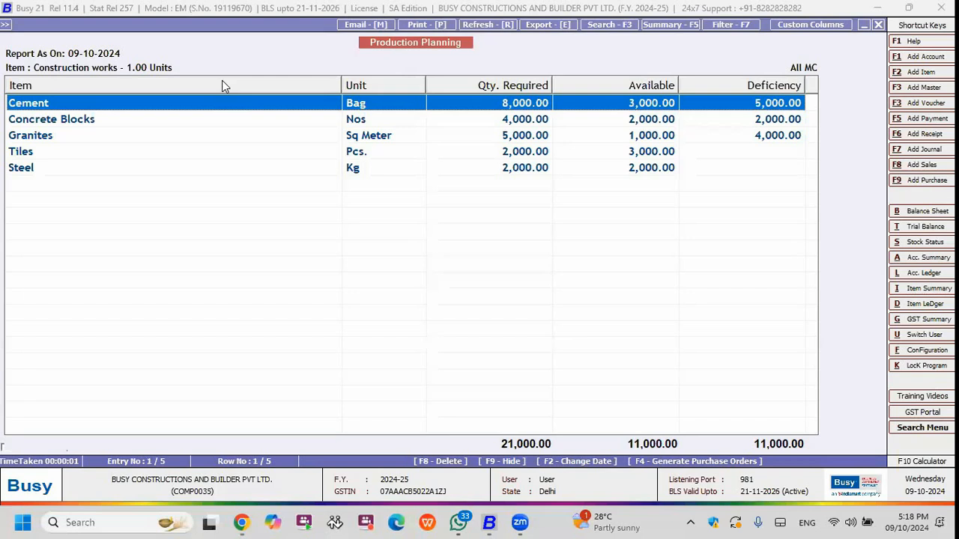
Generate one purchase order covering all deficient items at 100 percent of the deficiency, excluding items with zero shortage.
key("F4")
key("Return")
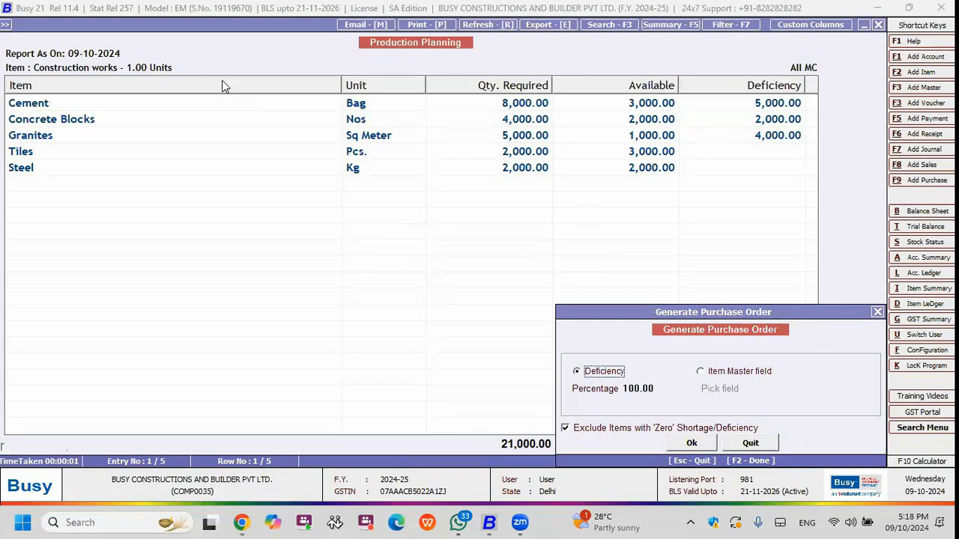
key("F2")
key("Return")
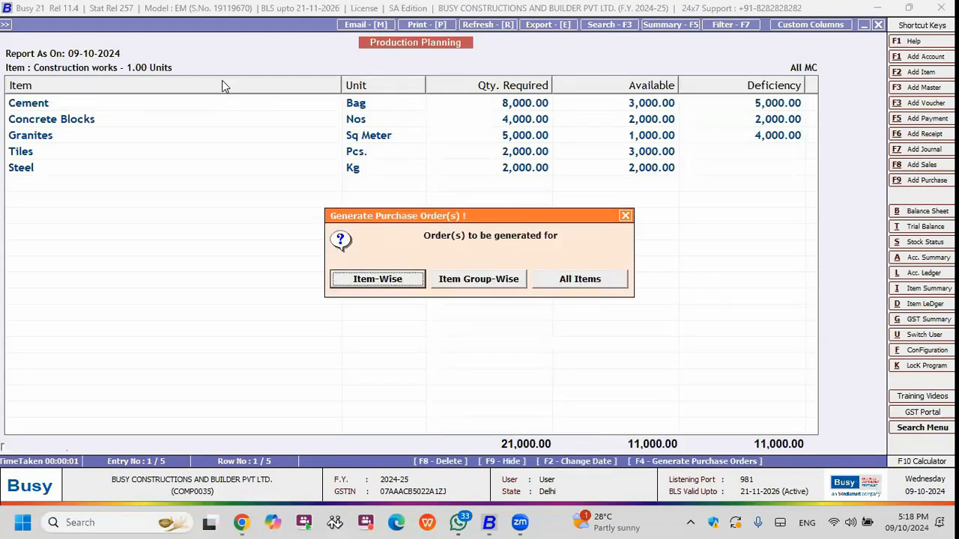
key("Return")
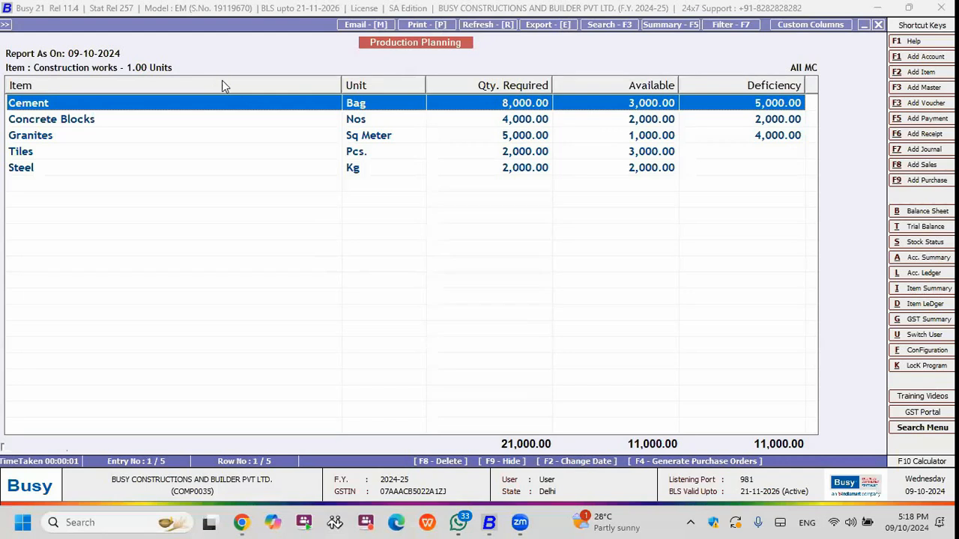
Date the purchase order 09-10-2024 and set its purchase type to Local-MultiRate.
type("10")
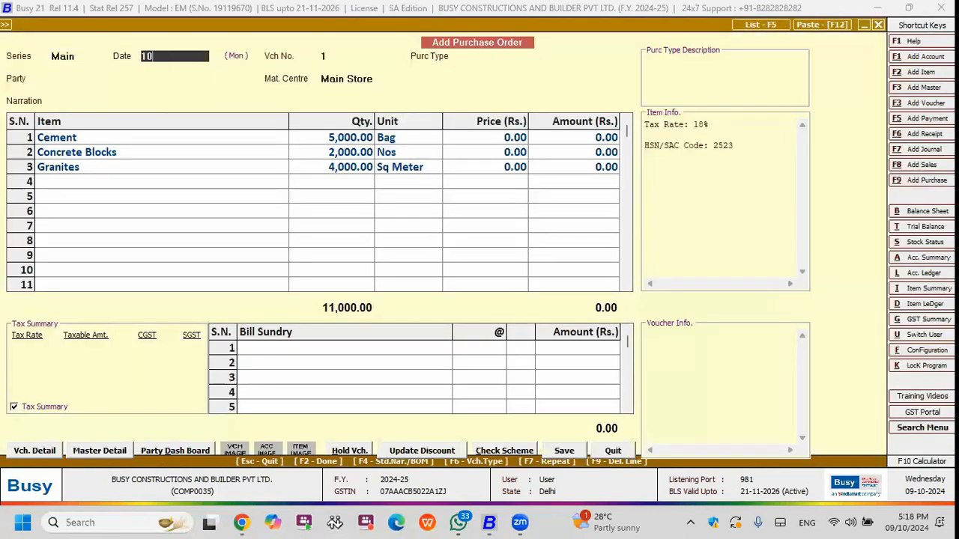
type(".1")
key("BackSpace")
key("BackSpace")
key("BackSpace")
type("9.10")
key("Return")
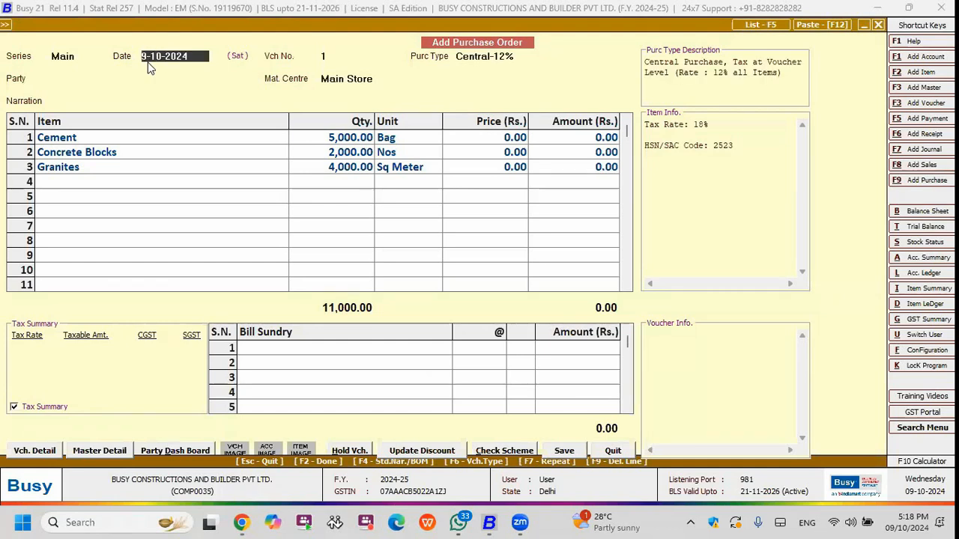
type("l")
key("Down")
key("Down")
key("Down")
key("Down")
key("Down")
key("Down")
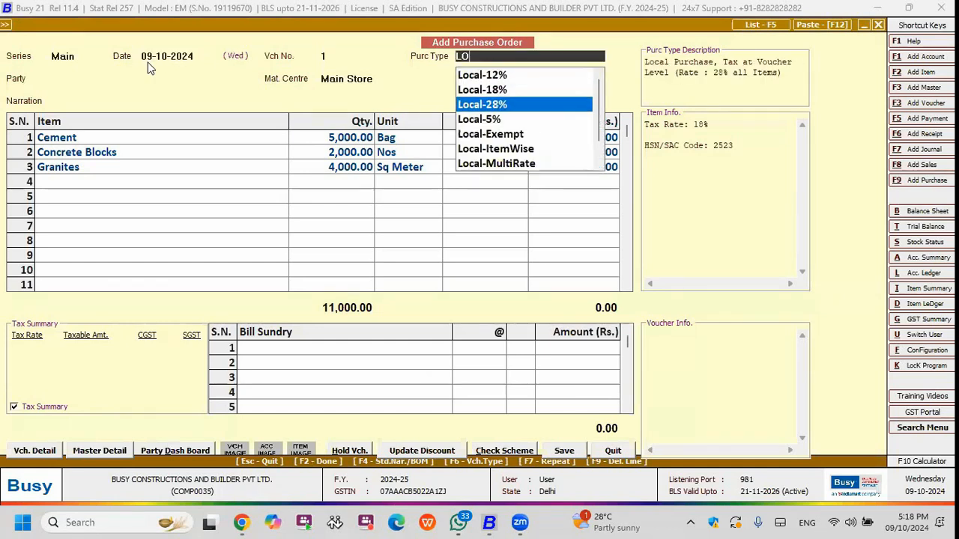
key("Return")
Set the party to RS CONSTRUCTION MATERIAL SUPPLIES and choose the material centre named after the client.
type("R")
key("Down")
key("Down")
key("Return")
key("Up")
key("space")
key("Down")
key("Return")
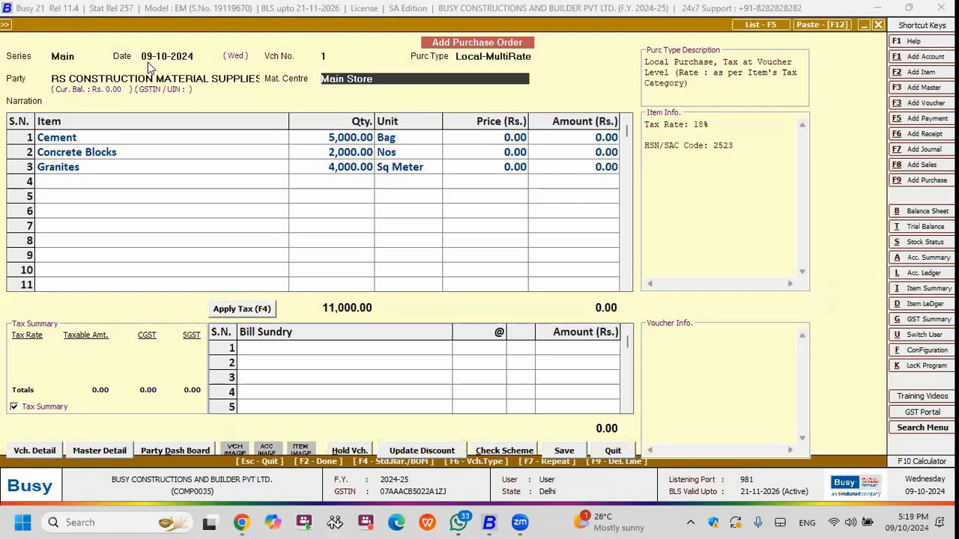
type("AL")
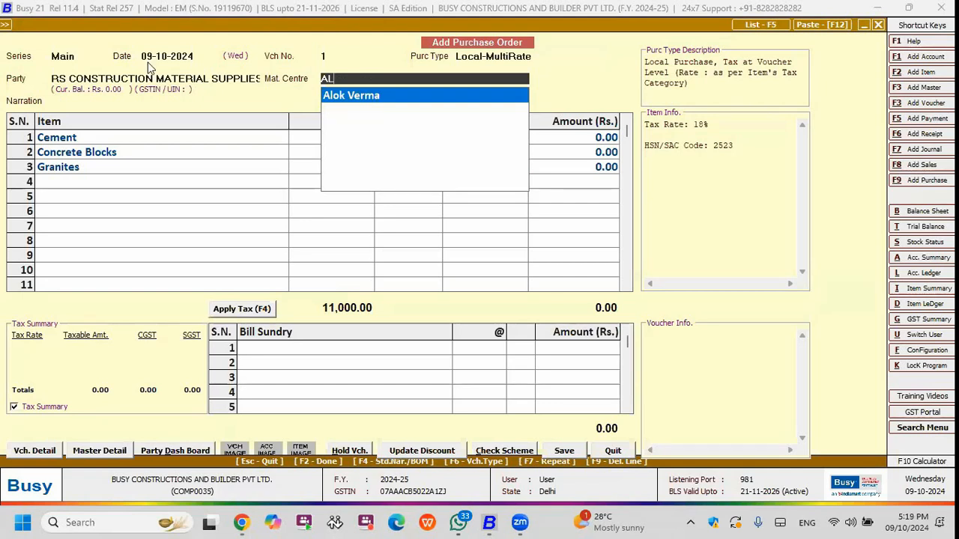
key("Return")
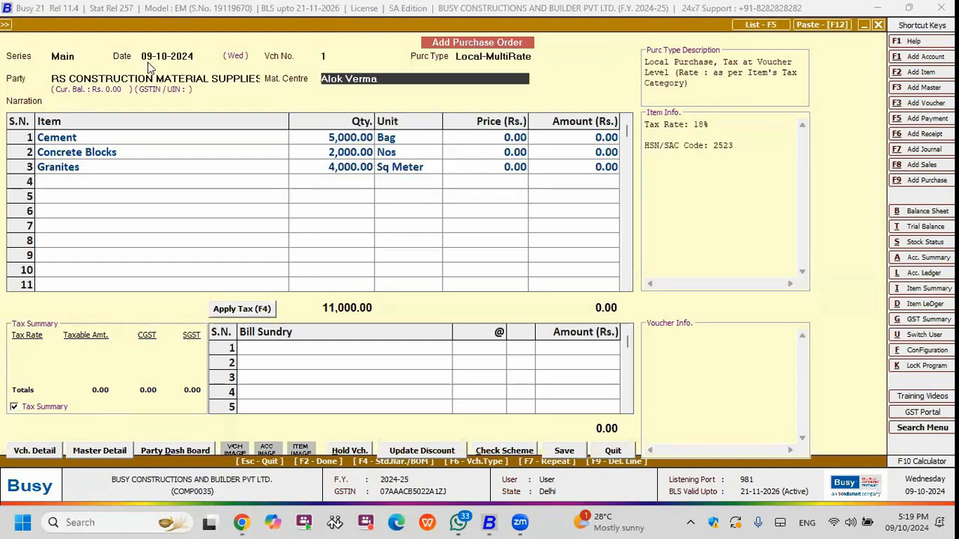
Go through the item lines without entering prices, apply CGST and SGST, and save the purchase order.
key("Return")
key("Return")
key("Down")
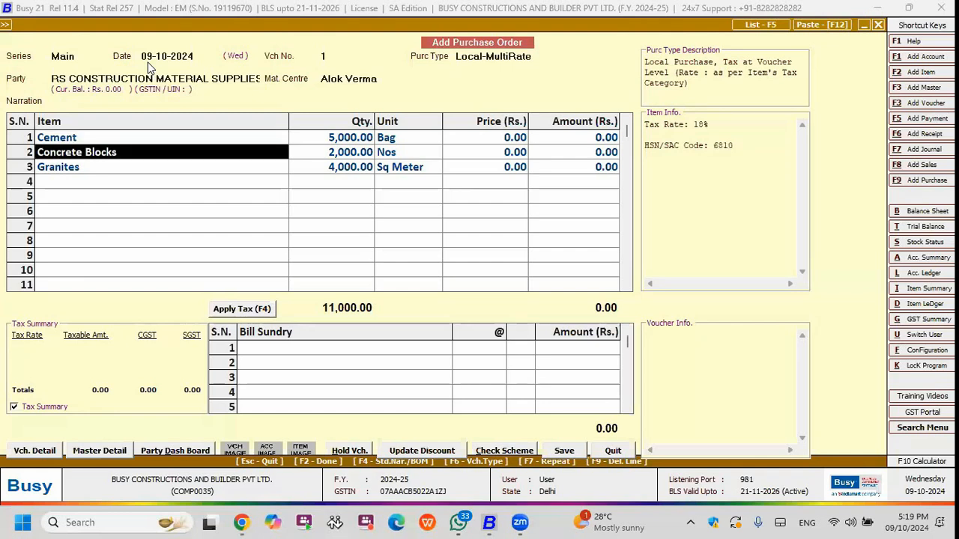
key("Up")
key("Return")
key("Return")
key("Down")
key("Return")
key("Up")
key("Down")
key("Return")
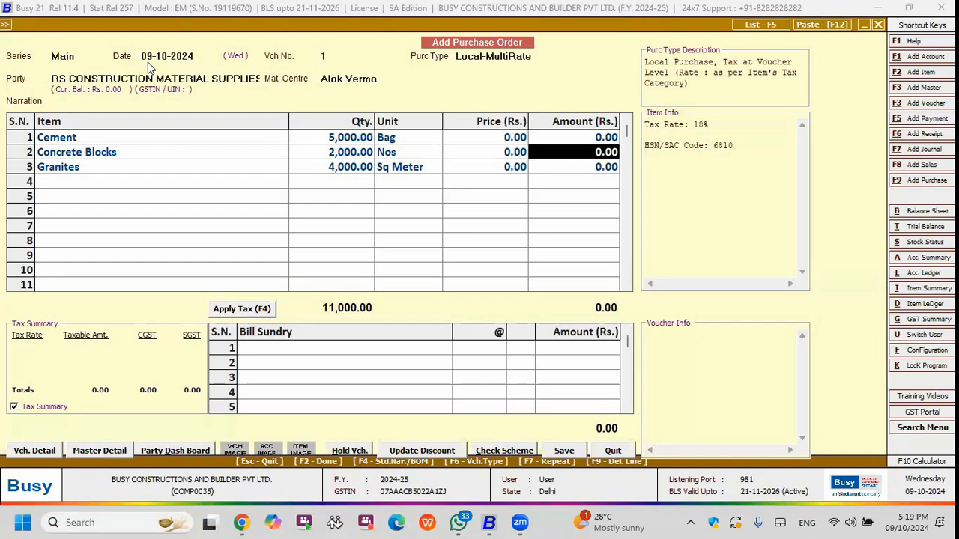
key("F4")
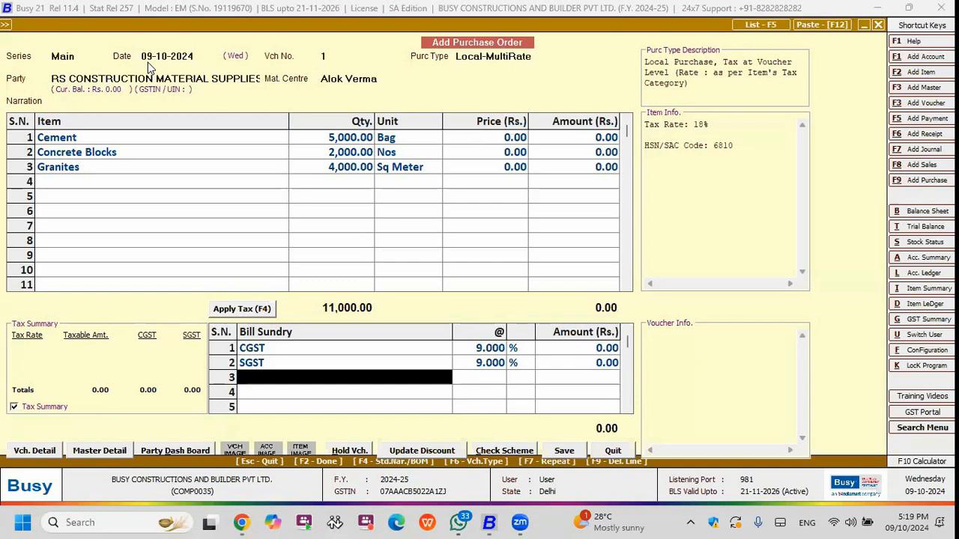
key("Escape")
key("Return")
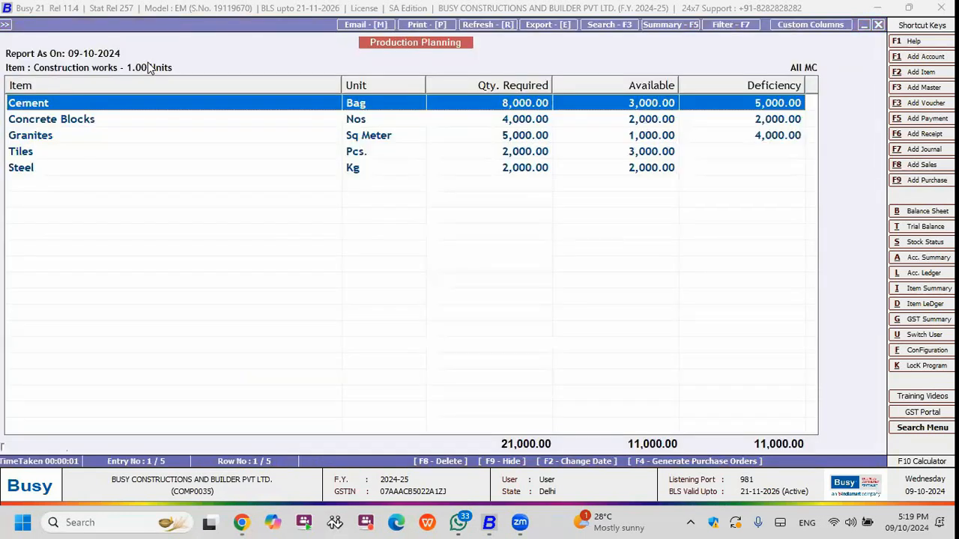
Close the production plan and start a new purchase voucher.
key("Escape")
key("Left")
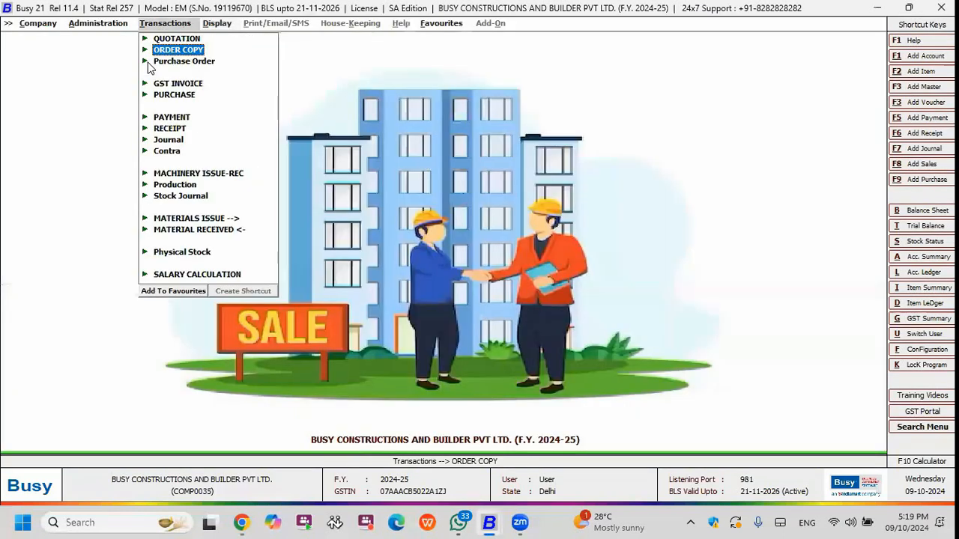
key("Down")
key("Down")
key("Down")
key("Return")
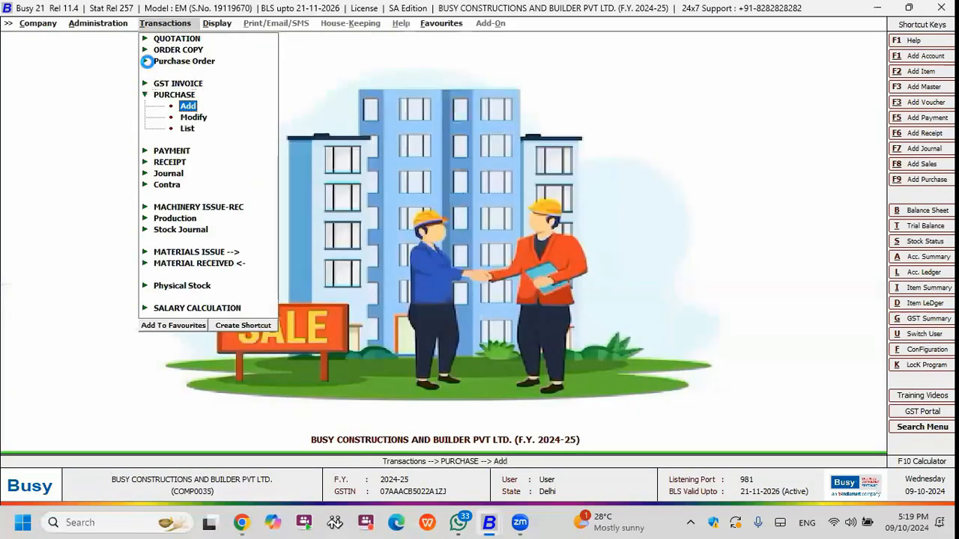
key("Return")
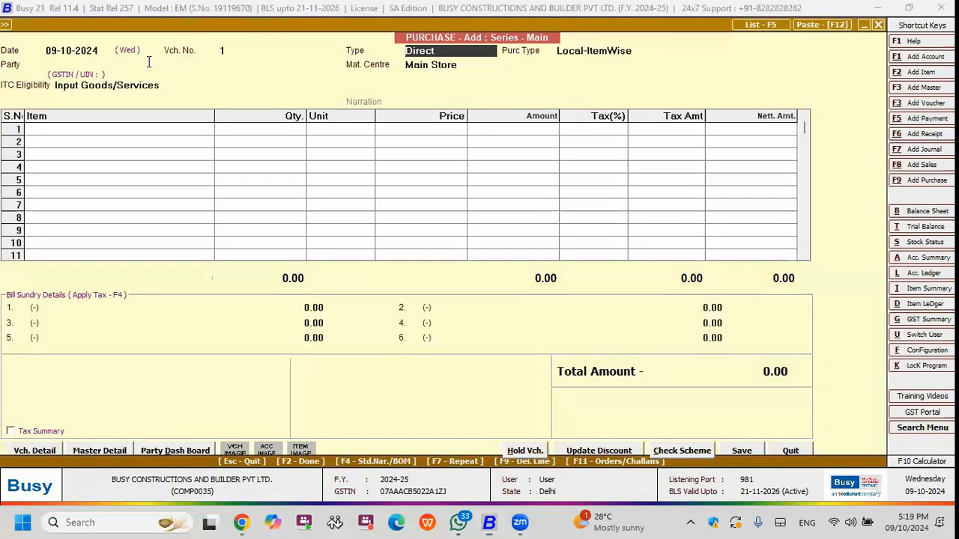
Set RS CONSTRUCTION MATERIAL SUPPLIES as the purchase's party and load the items from its pending order 1 dated 09-10-2024.
type("rs")
key("Return")
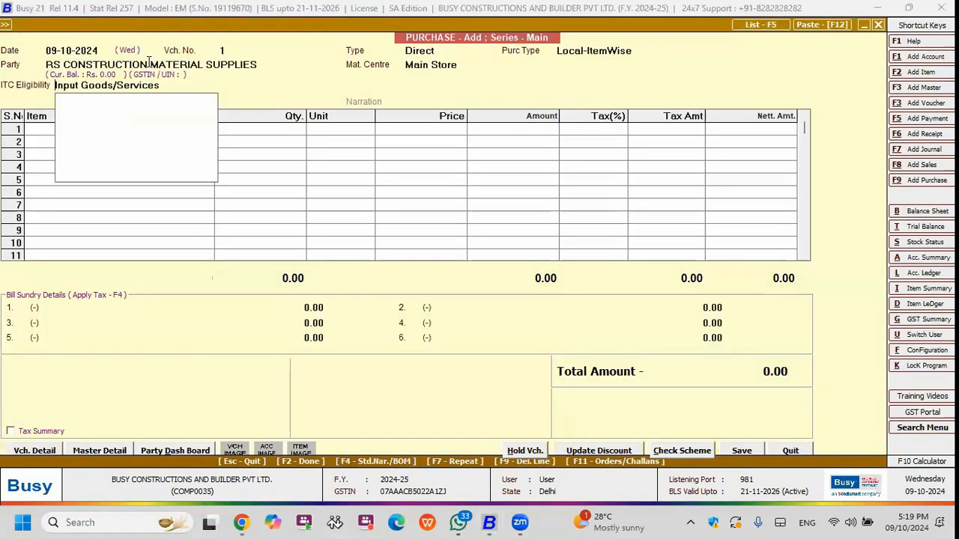
key("Return")
key("F11")
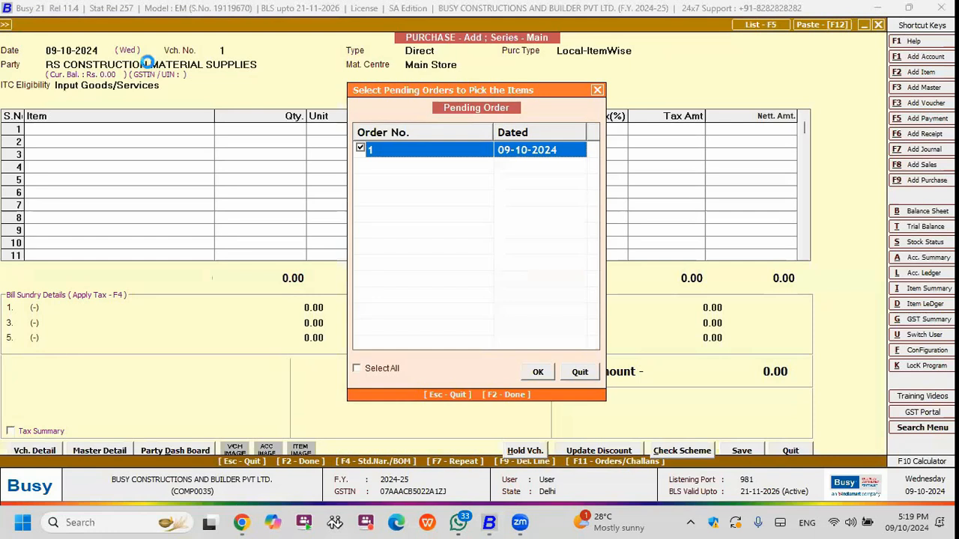
key("F2")
key("Return")
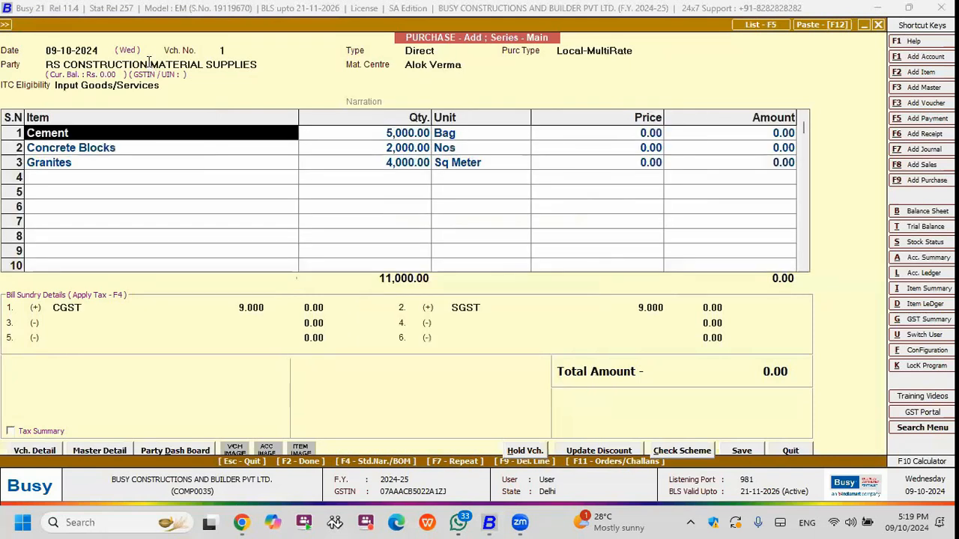
Set the price on the purchase's Cement line to 500.
key("Left")
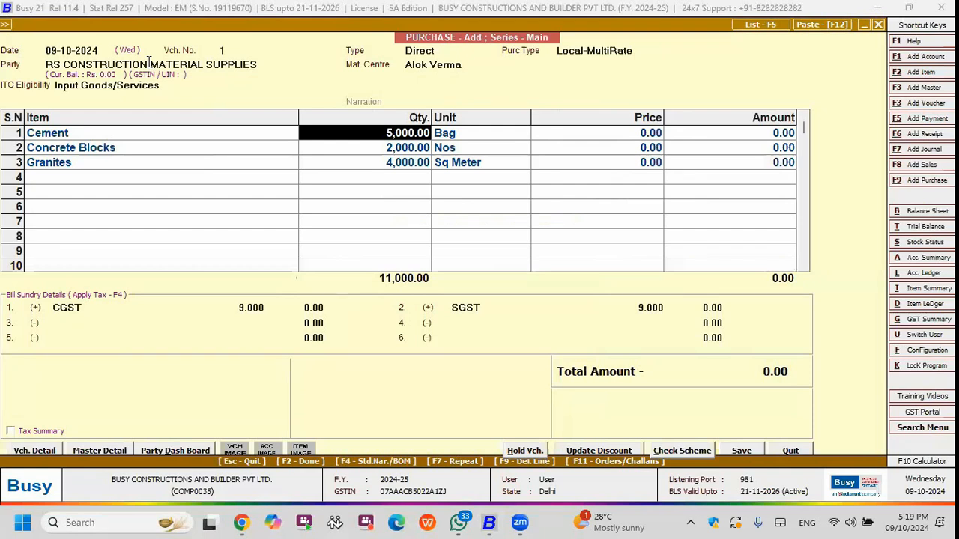
key("Return")
key("Return")
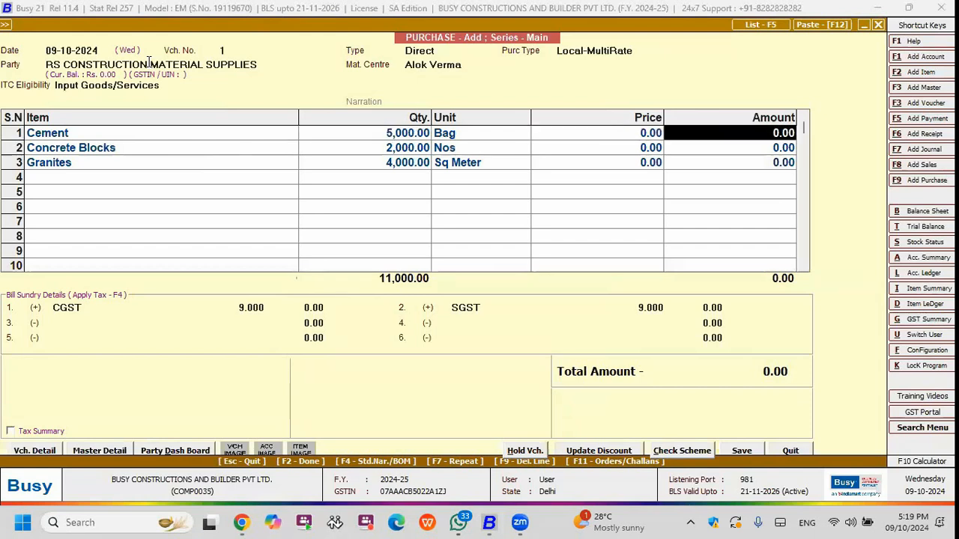
key("Left")
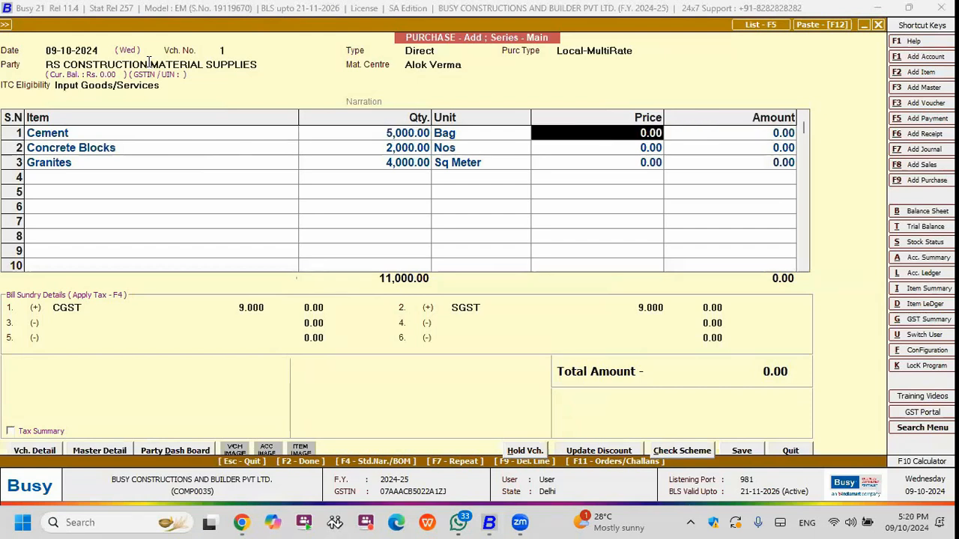
type("500")
key("Return")
Set the price on the purchase's Concrete Blocks line to 50.
key("Down")
key("Left")
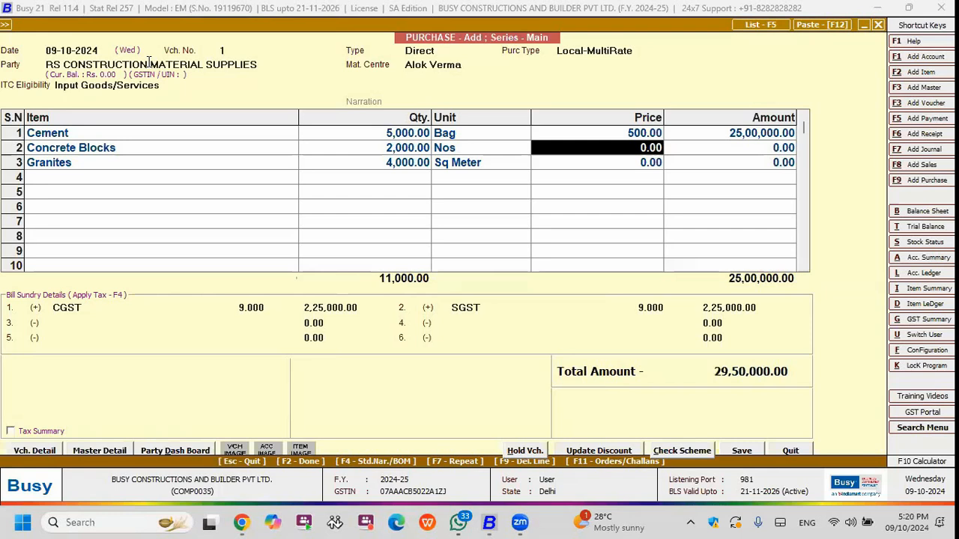
type("20")
key("Return")
key("Left")
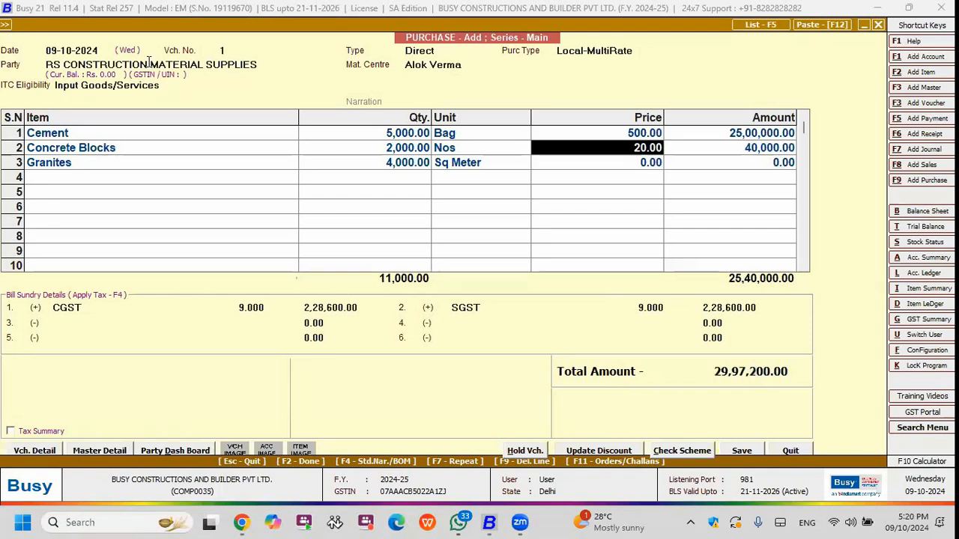
type("50")
key("Return")
Set the Granites price to 100 and the Cement price to 100.
key("Down")
key("Left")
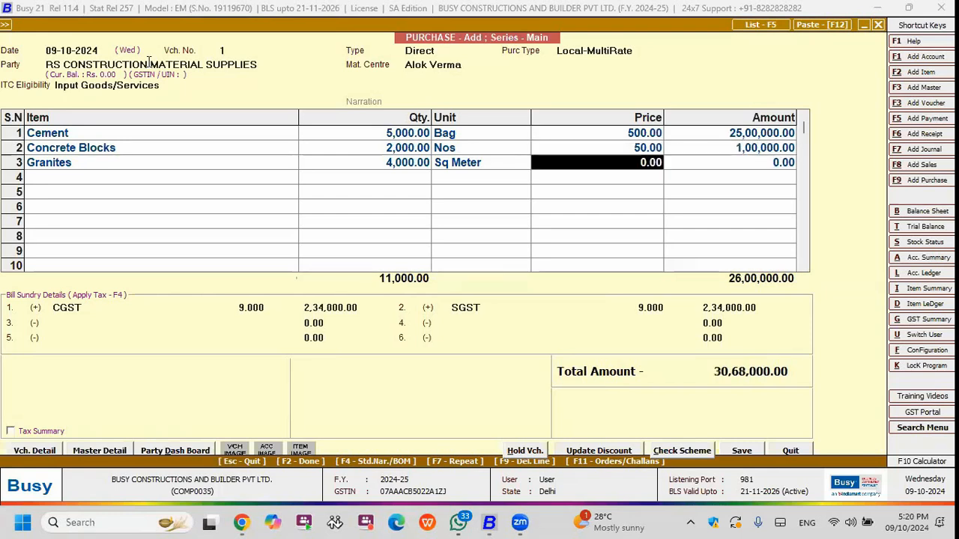
type("200")
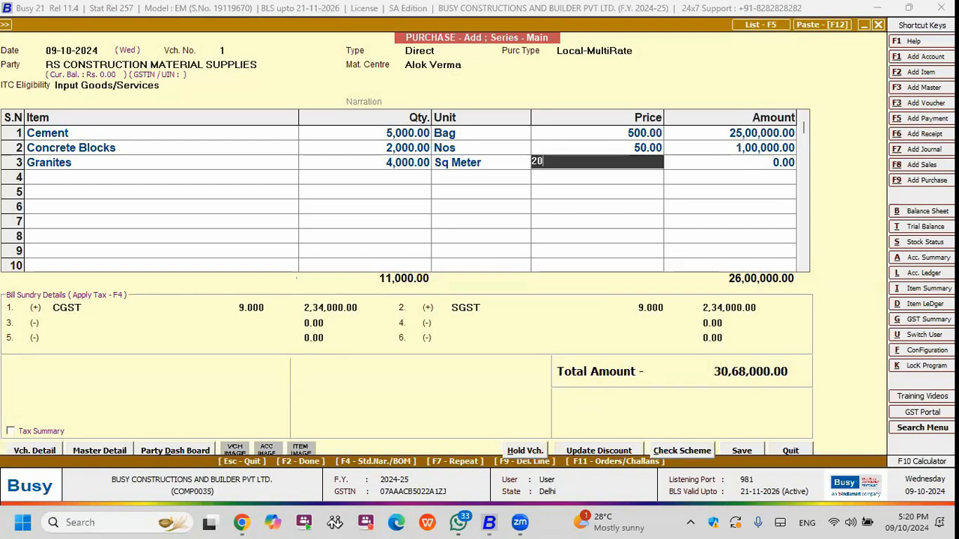
key("Return")
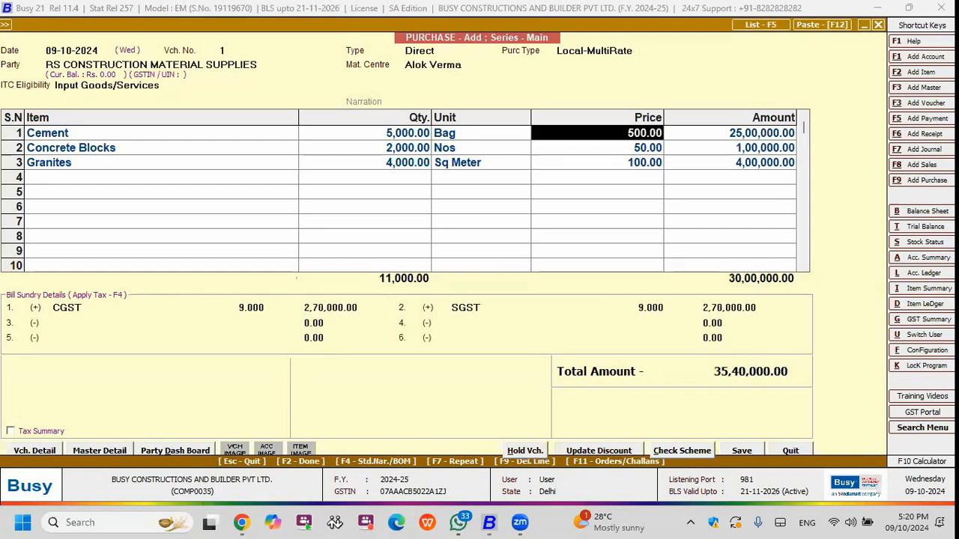
type("100")
key("Return")
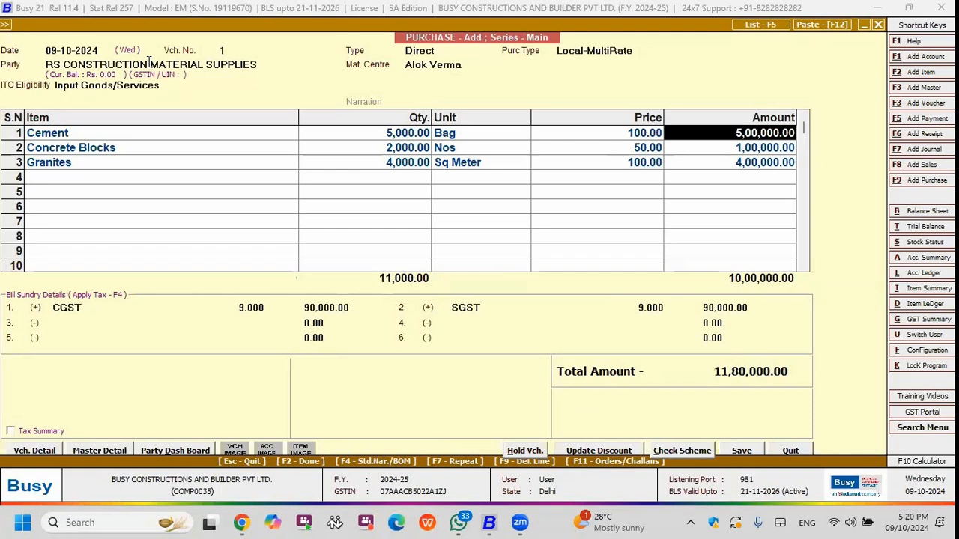
Start saving the purchase, accept the tax invoice for an unregistered party and enter 122 as the purchase bill number.
key("F2")
key("F2")
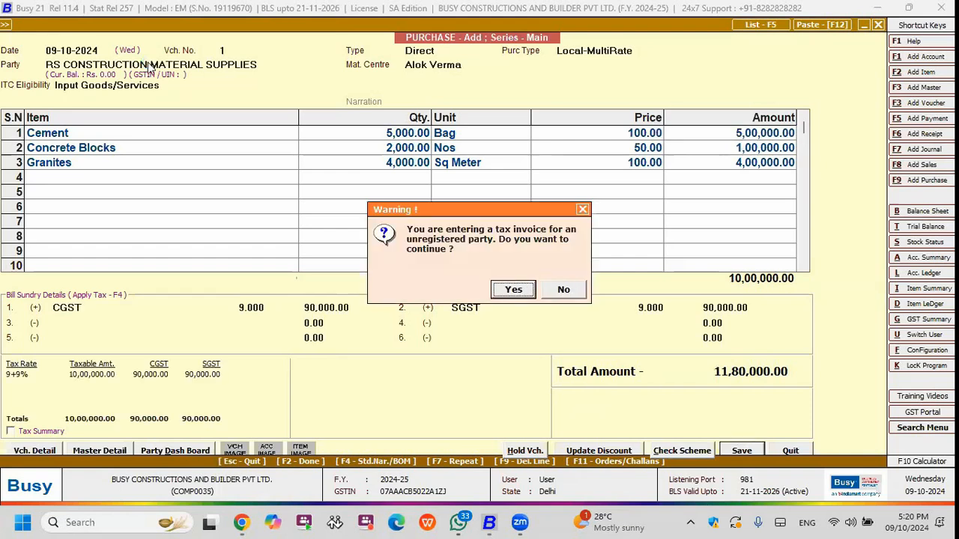
key("Return")
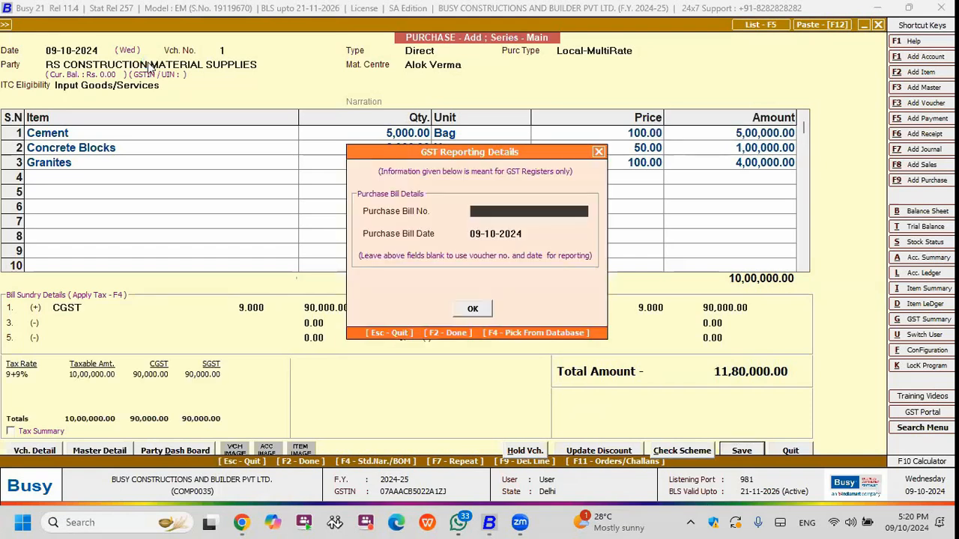
type("122")
key("F2")
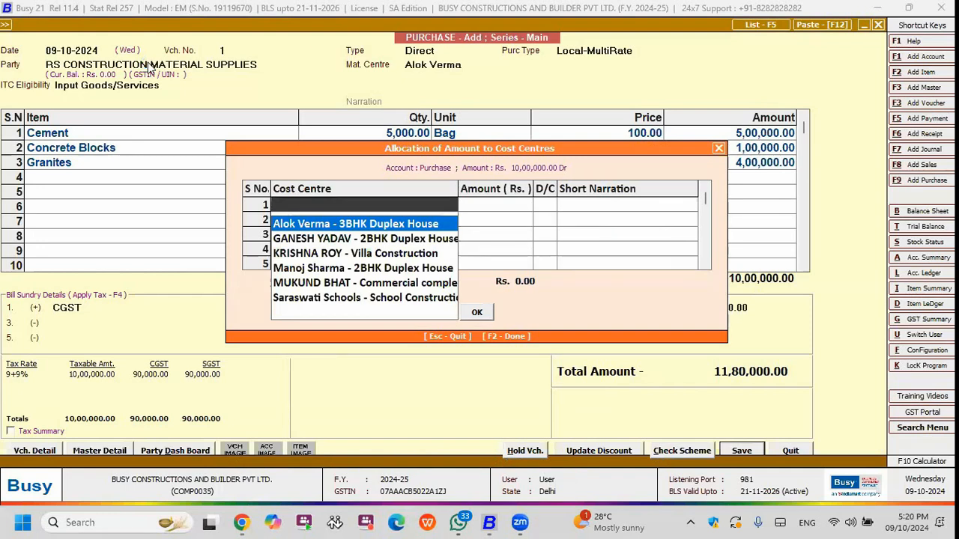
Allocate the full purchase amount to the client's 3BHK Duplex House cost centre, then save the purchase with its new bill reference.
key("Return")
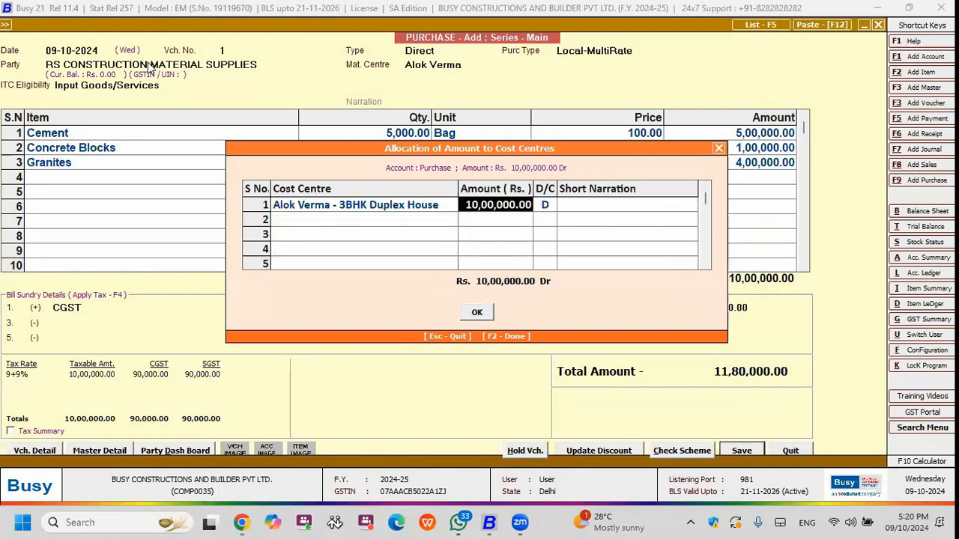
key("shift+Tab")
key("Return")
key("Return")
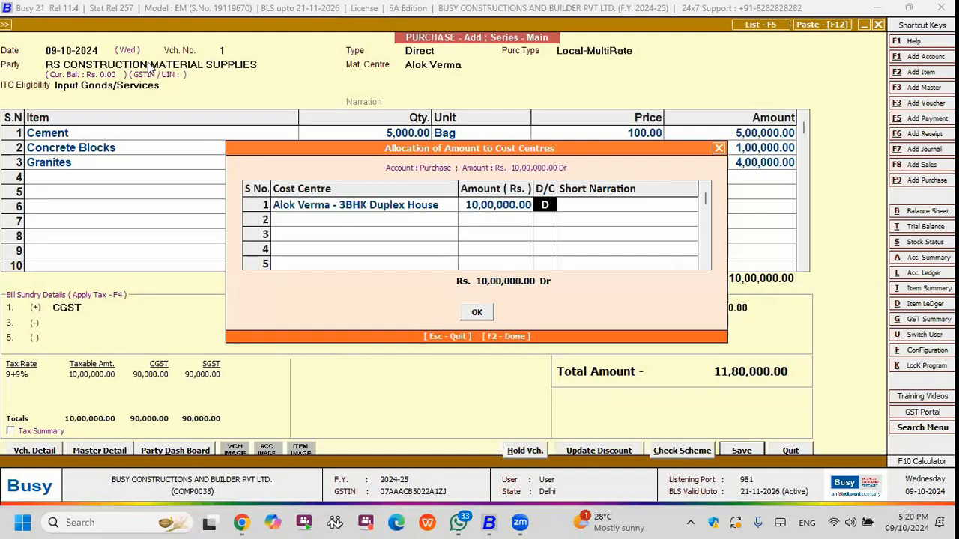
key("F2")
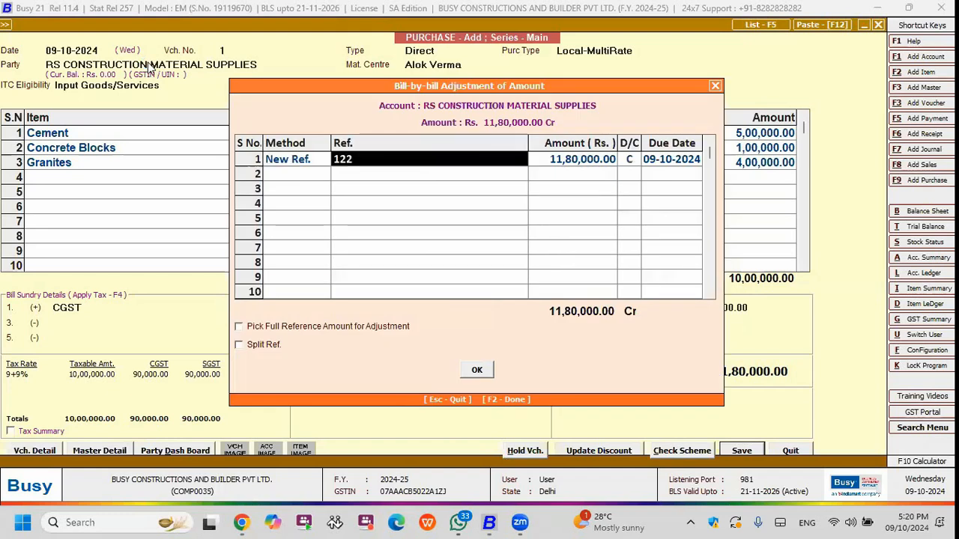
key("F2")
key("Return")
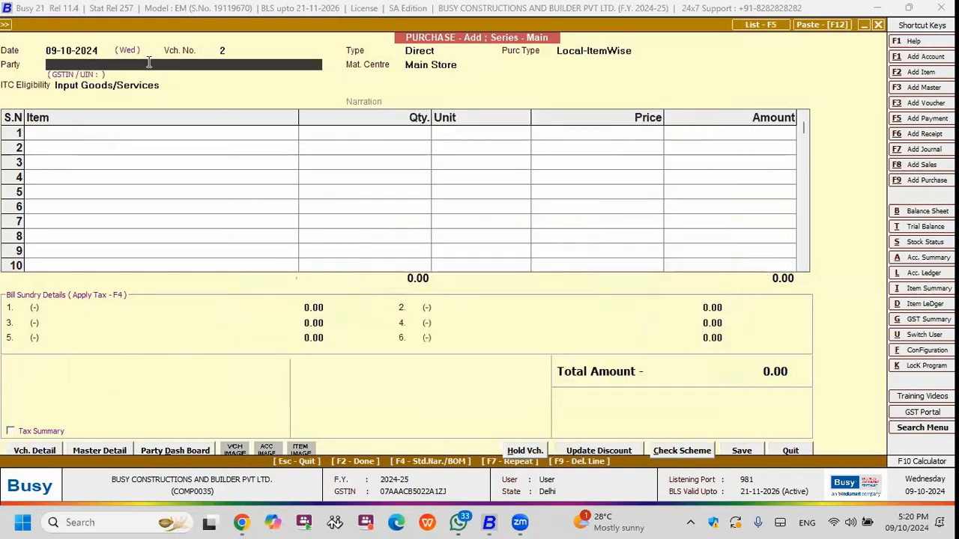
key("Escape")
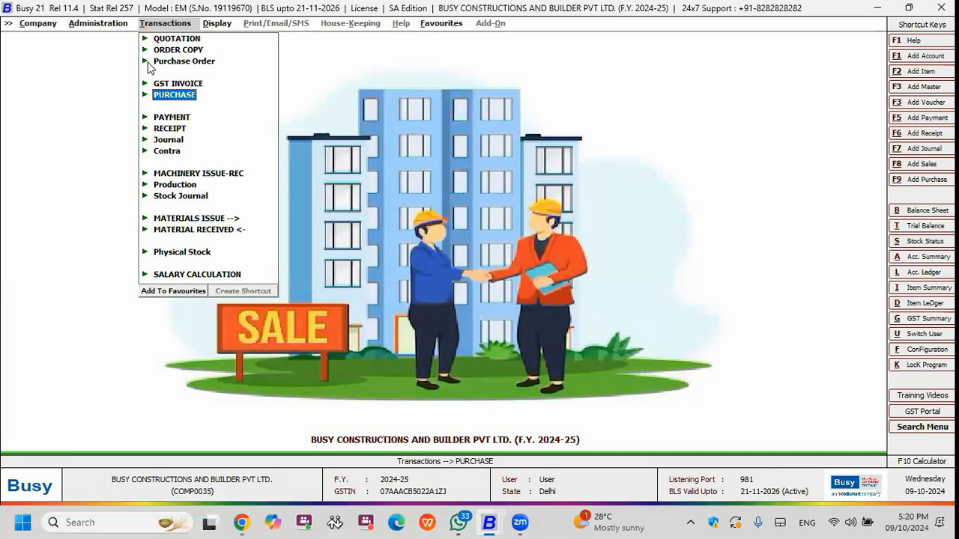
Start a new receipt voucher in Cash mode and choose the client's account.
key("Down")
key("Down")
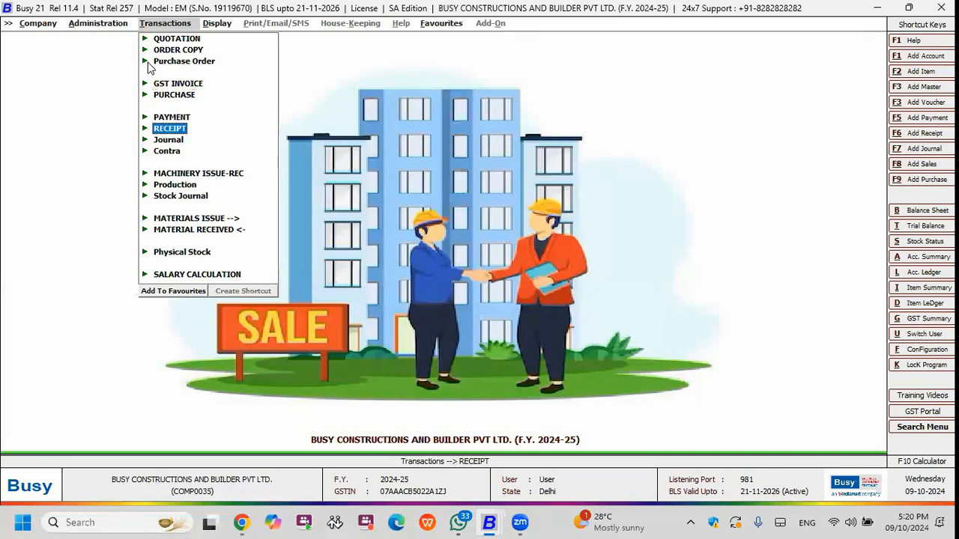
key("Return")
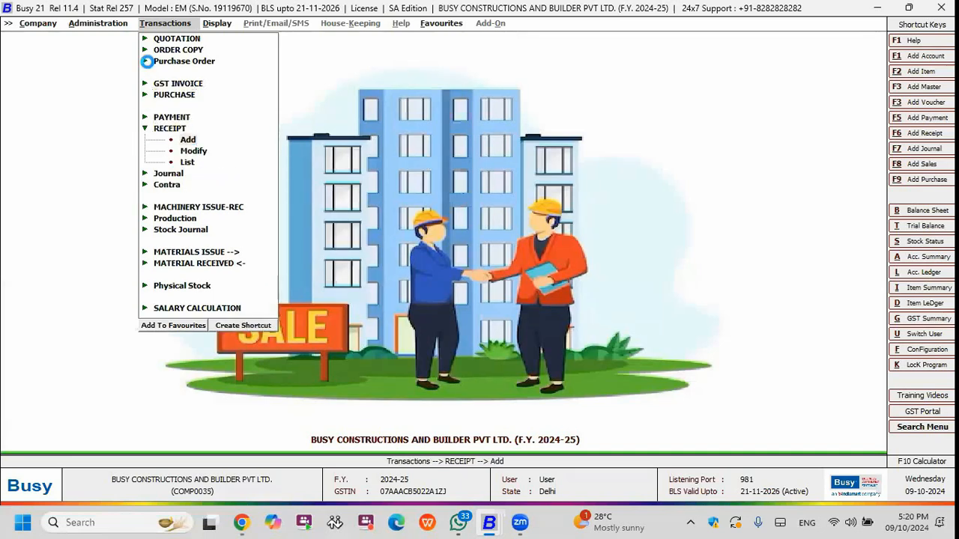
key("Return")
key("Return")
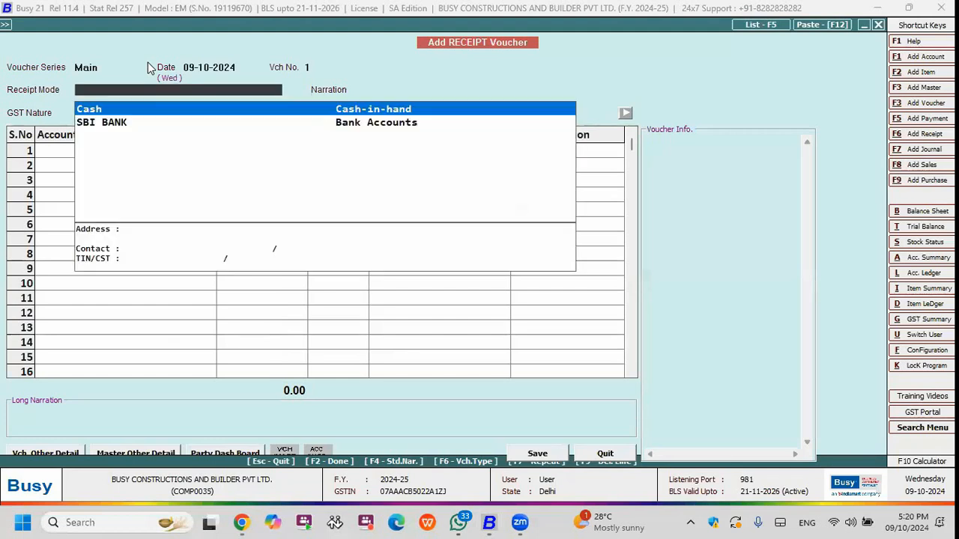
key("Return")
key("Return")
type("al")
key("Return")
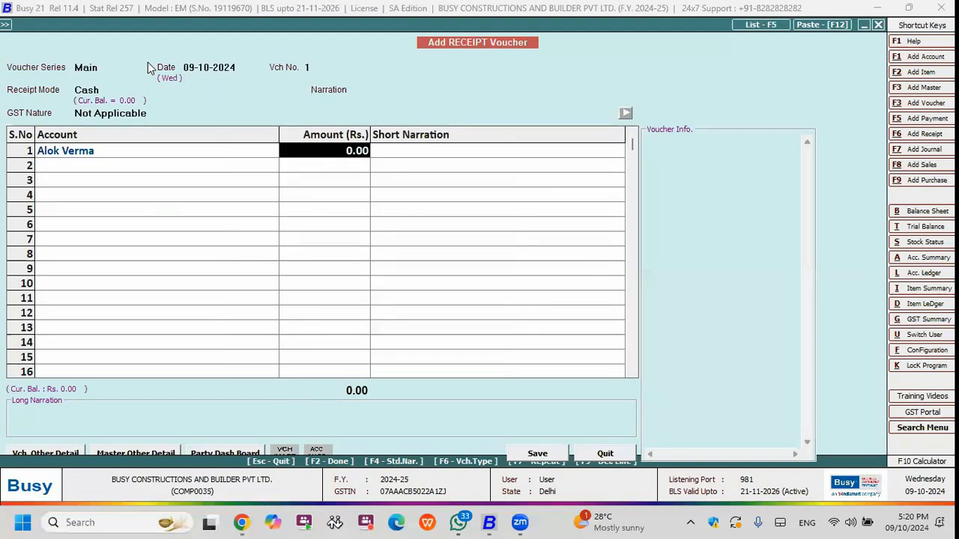
Enter 2,00,000 as the receipt amount and start saving, continuing past the missing-PAN and cash-limit warnings.
key("alt+m")
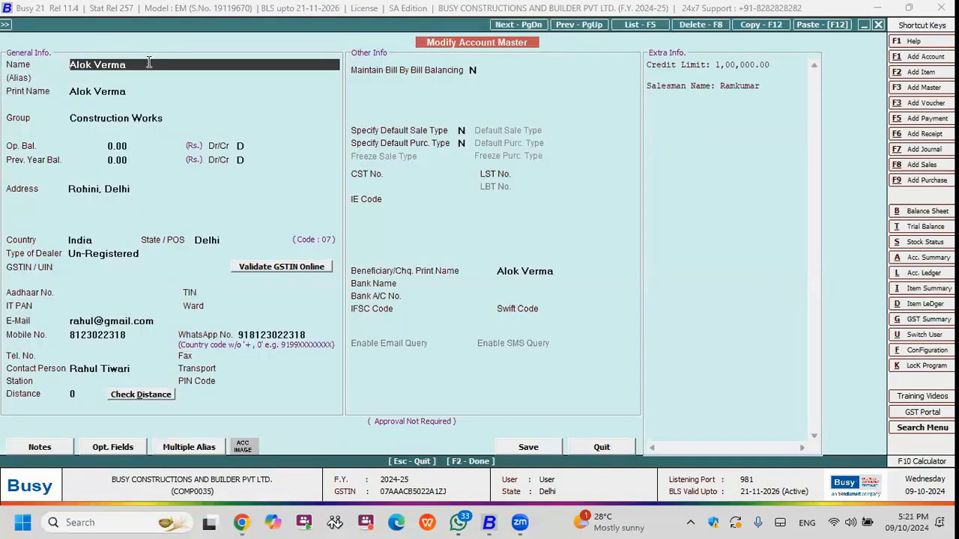
key("Escape")
type("200000")
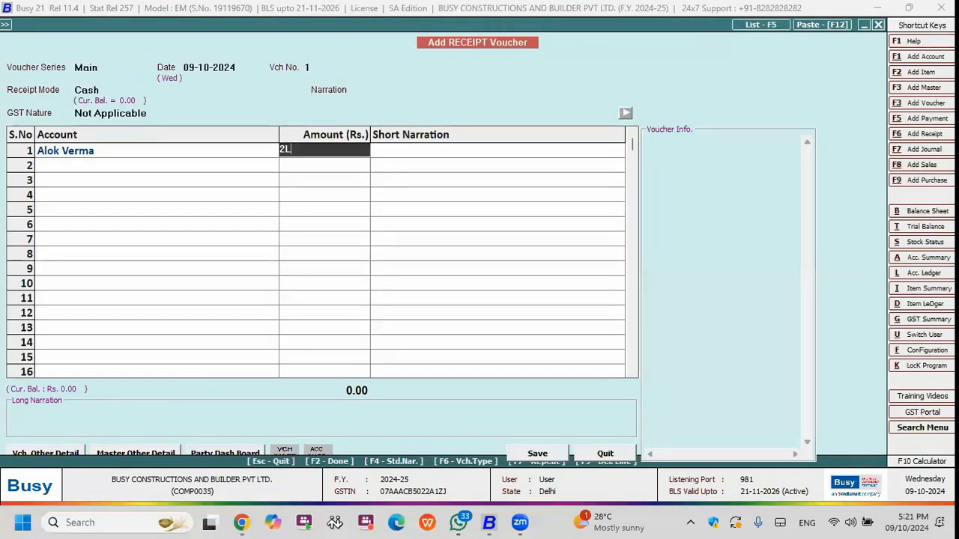
key("Return")
key("F2")
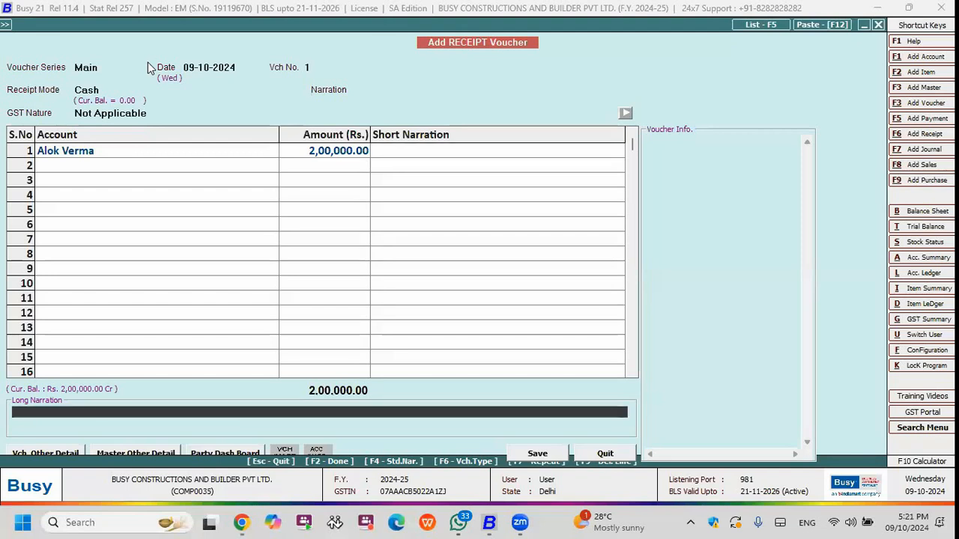
key("F2")
key("Left")
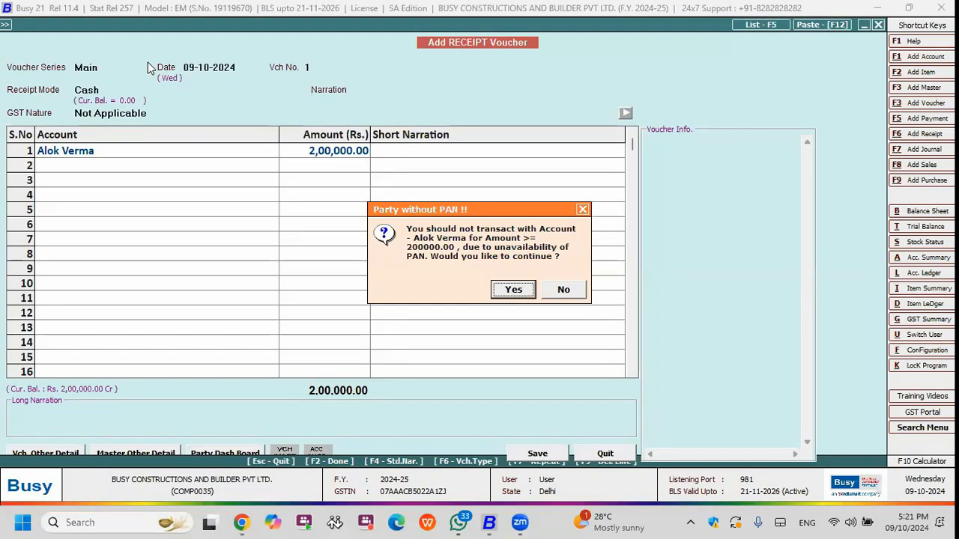
key("Return")
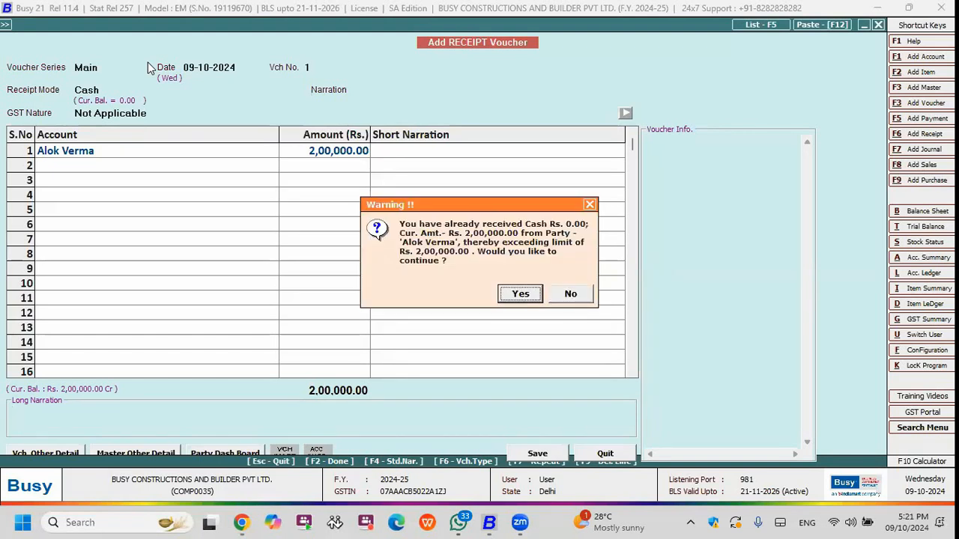
key("Return")
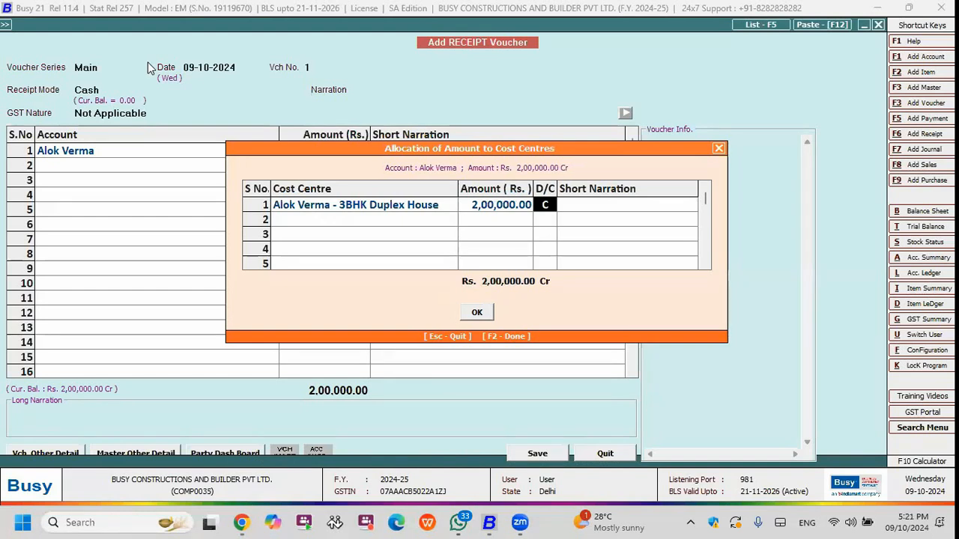
Keep the full receipt amount allocated to the client's 3BHK Duplex House cost centre and finish saving the receipt.
key("Left")
key("Left")
key("Right")
key("Right")
key("Return")
key("F2")
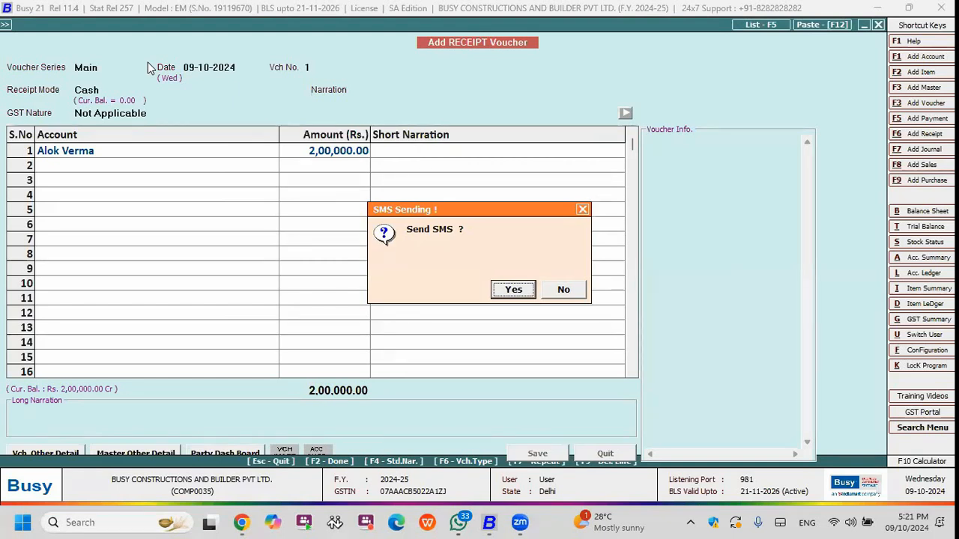
Try to send the receipt SMS in the STANDARD format with the account amount.
key("Escape")
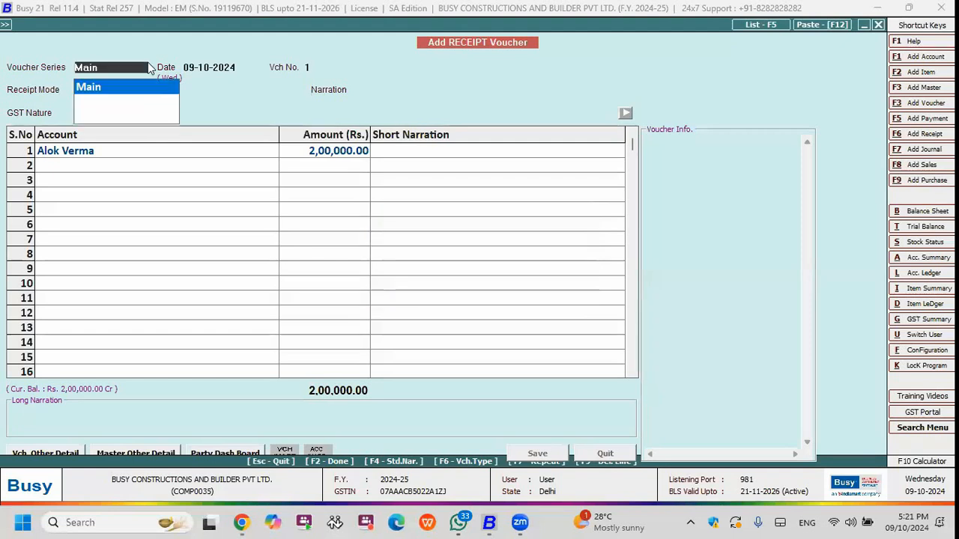
key("Return")
key("Return")
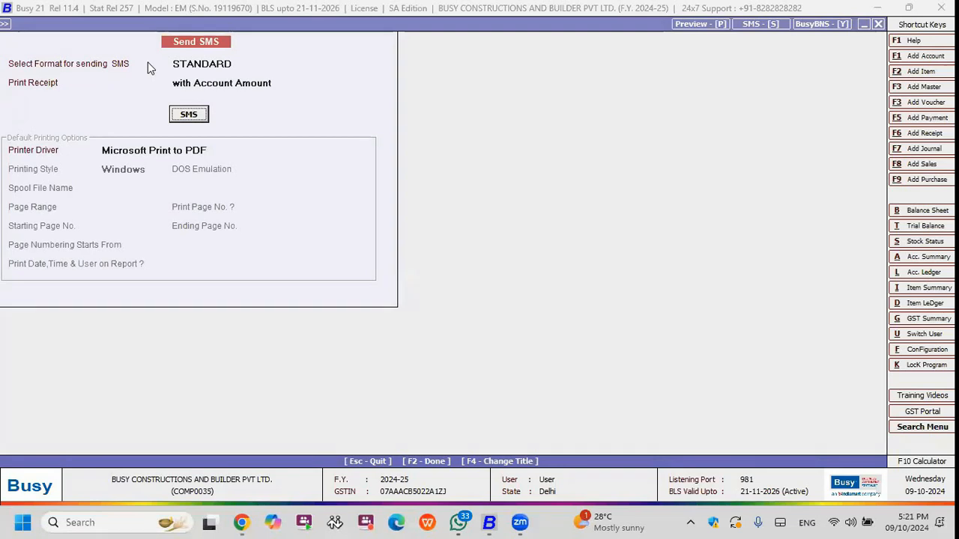
key("Return")
key("Escape")
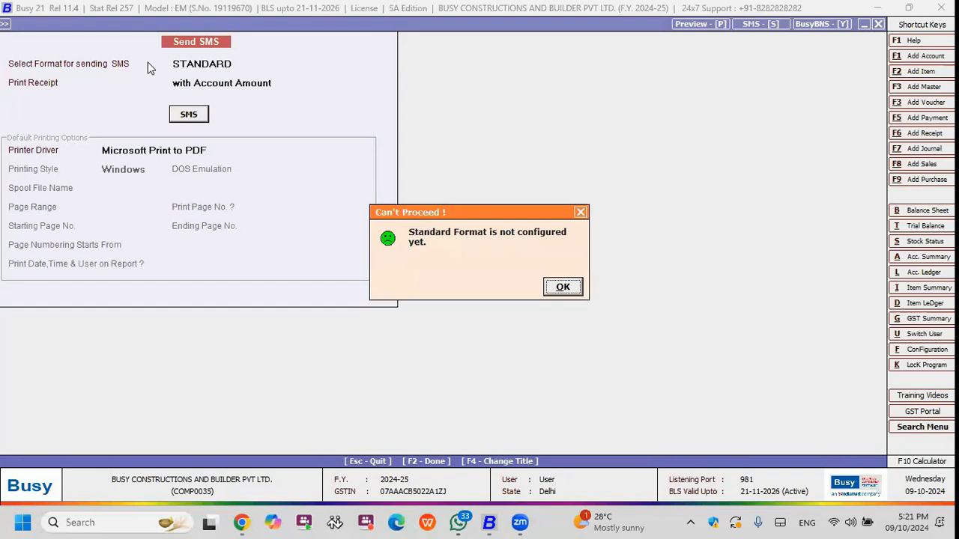
key("Escape")
Close the receipt entry and open the Stock Status report for all items in all material centres as of 09-10-2024.
key("Escape")
key("Escape")
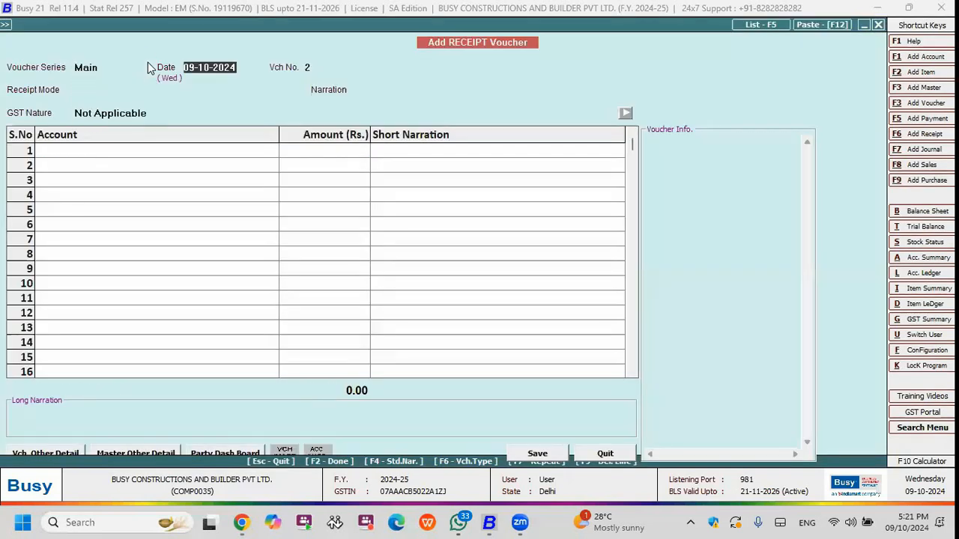
key("Escape")
key("Right")
key("Up")
key("Up")
key("Up")
key("Up")
key("Up")
key("Up")
key("Up")
key("Up")
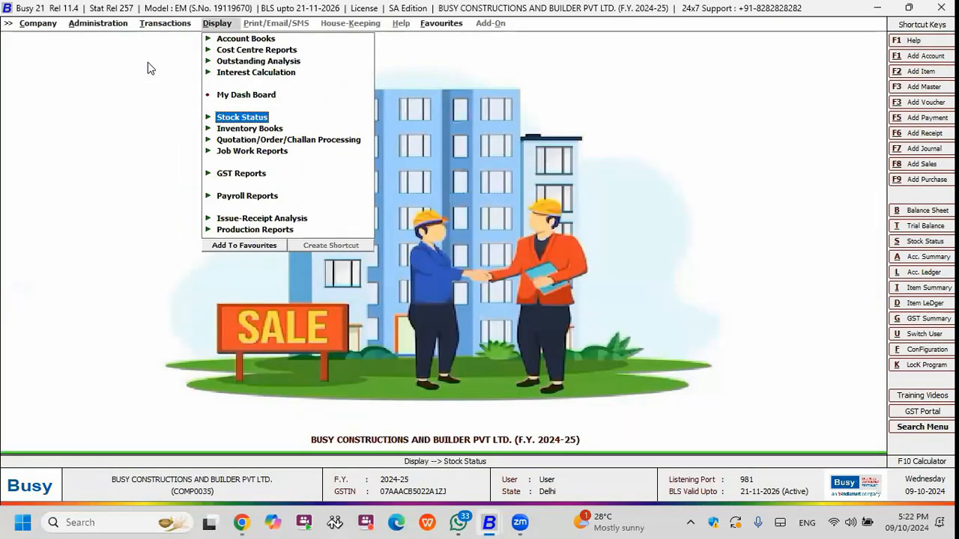
key("Return")
key("Return")
key("Return")
key("Return")
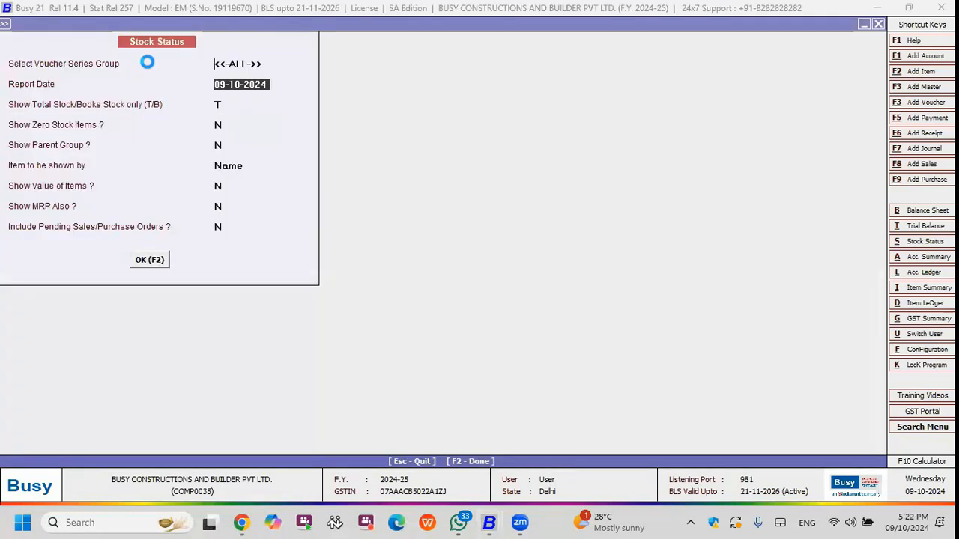
key("F2")
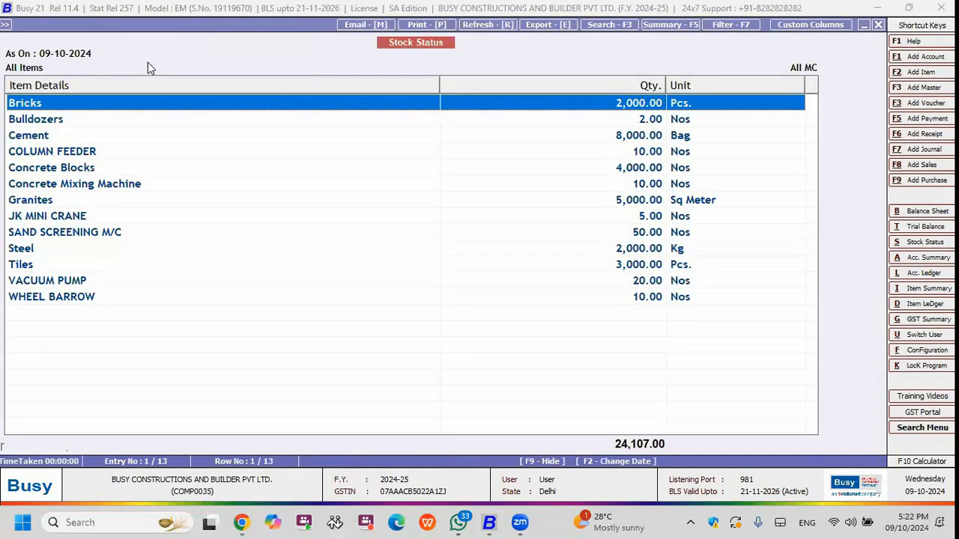
Review the quantities and units of the materials and machines in the Stock Status list and close the report.
key("Down")
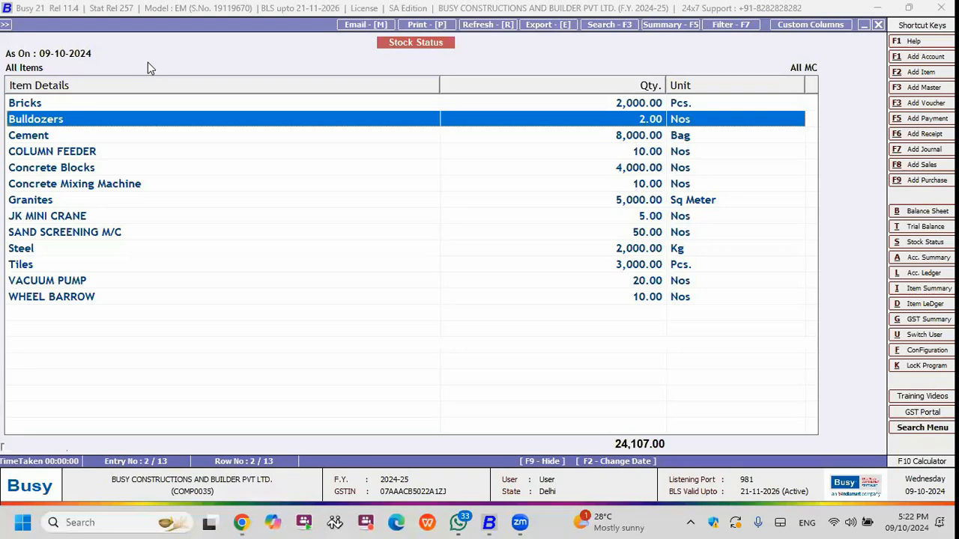
key("Down")
key("Down")
key("Down")
key("Down")
key("Down")
key("Down")
key("Down")
key("Down")
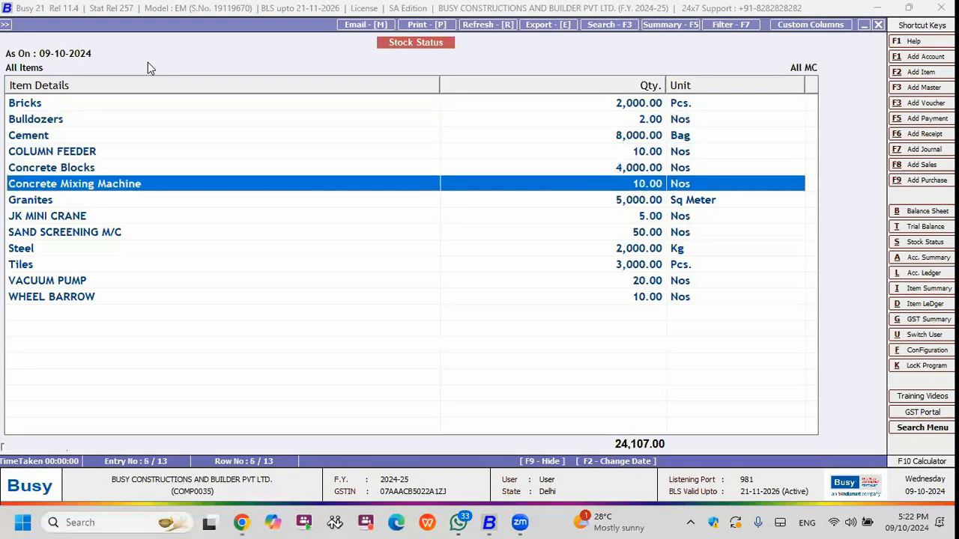
key("Down")
key("Down")
key("Down")
key("Escape")
key("Escape")
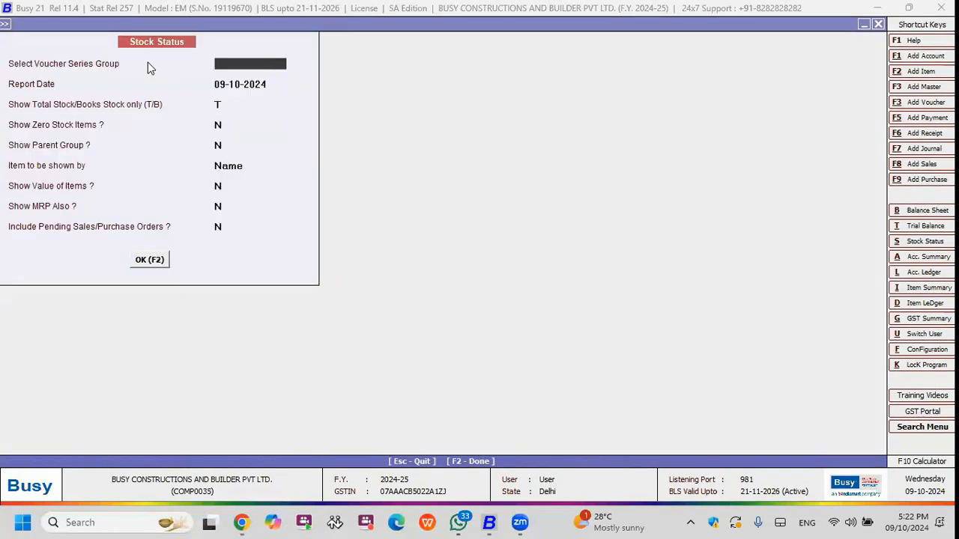
View a blank GST invoice entry form for the construction series and leave it without entering anything.
key("Left")
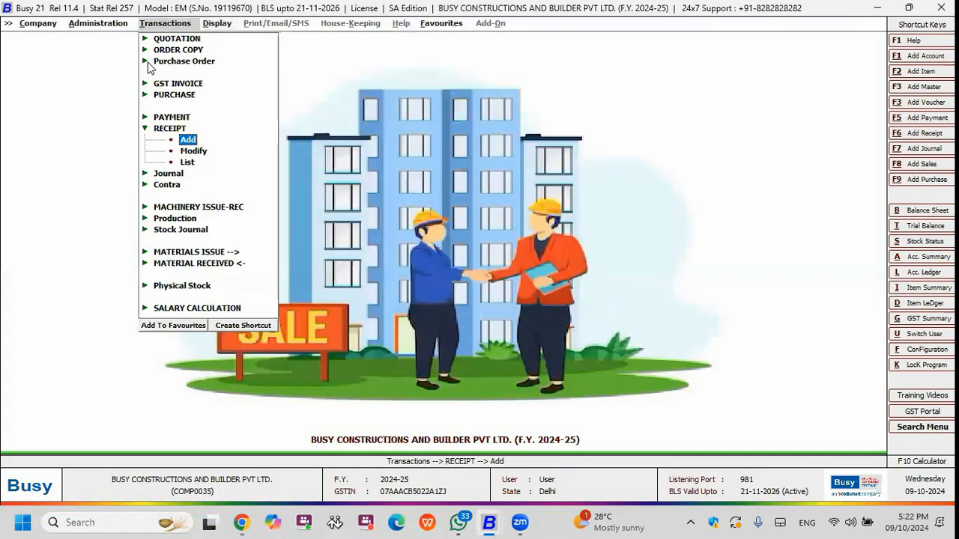
key("Up")
key("Up")
key("Up")
key("Up")
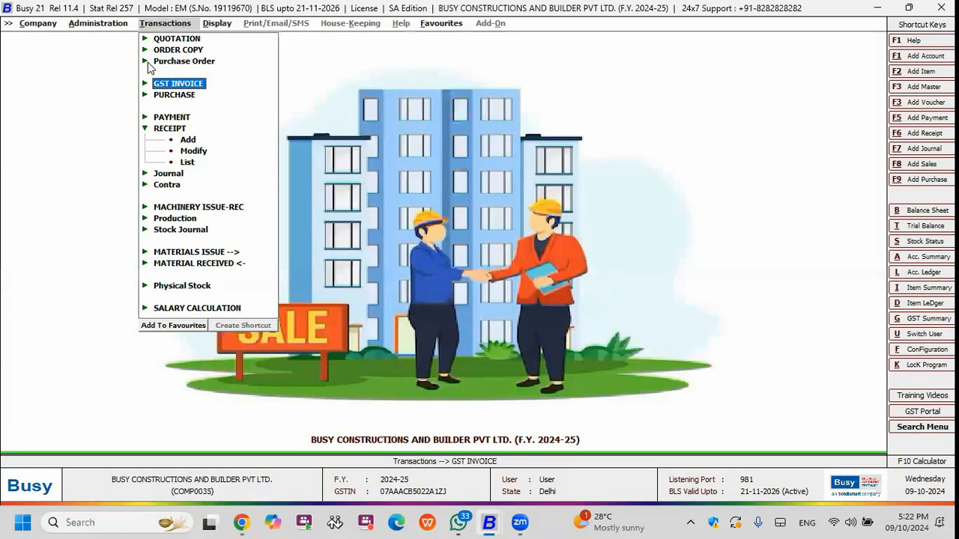
key("Return")
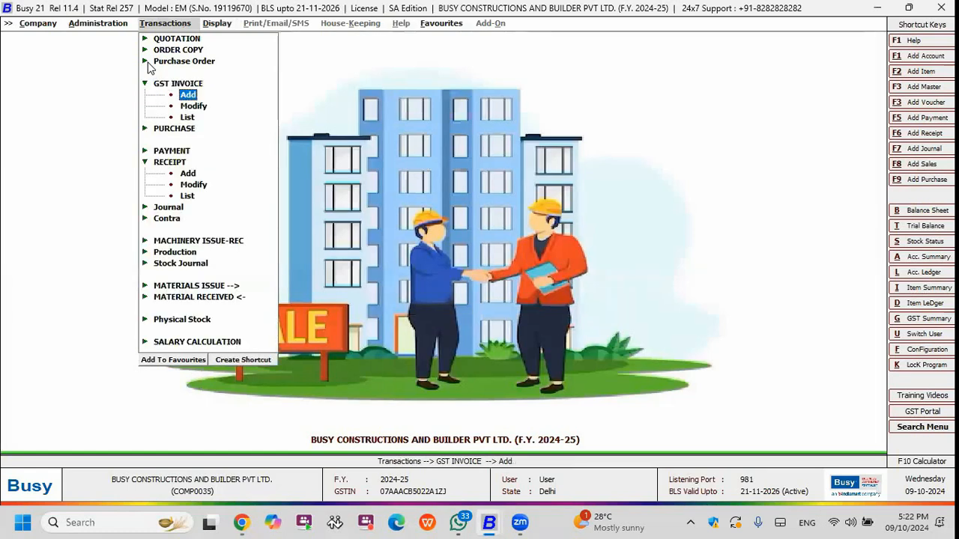
left_click(146, 62)
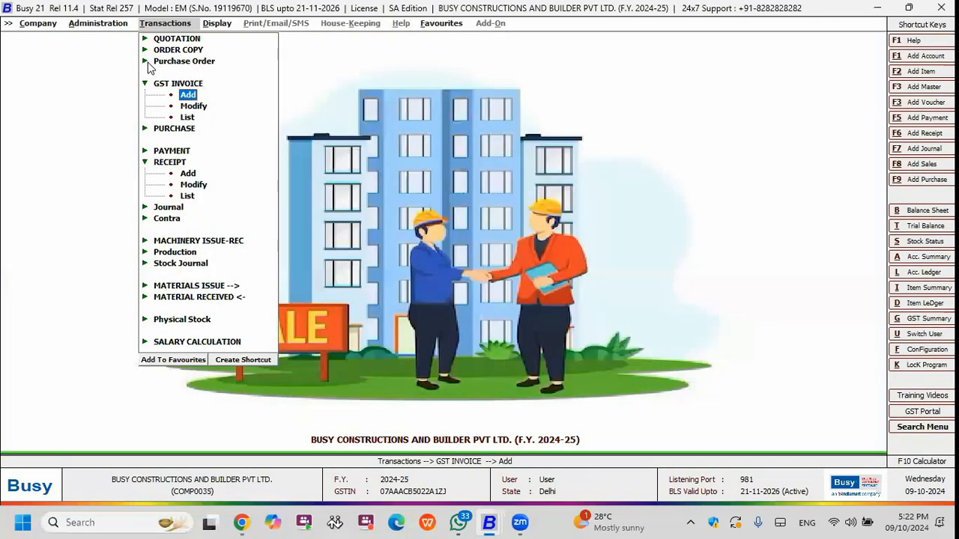
key("Escape")
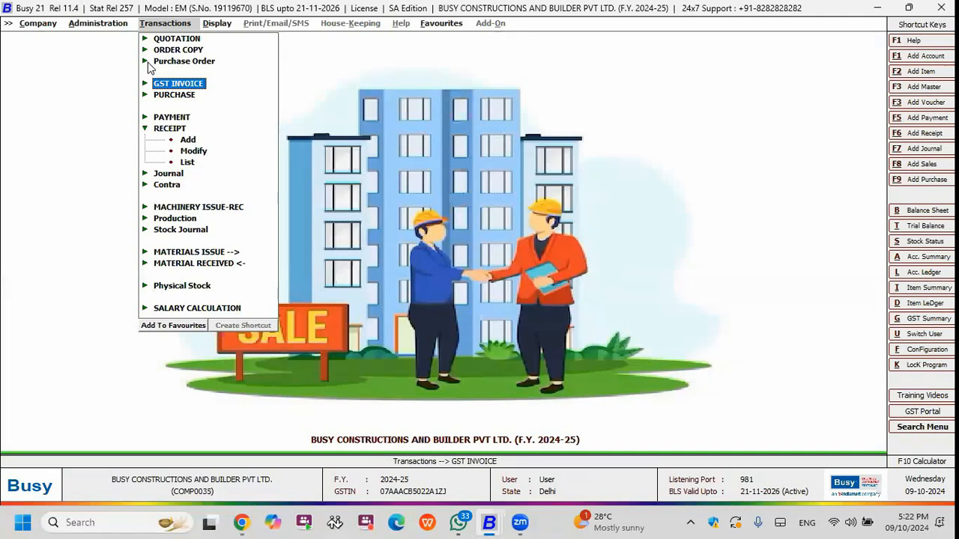
Start adding a machinery issue-receipt voucher in the Main series dated 09-10-2024.
key("Down")
key("Down")
key("Down")
key("Down")
key("Down")
key("Down")
key("Down")
key("Down")
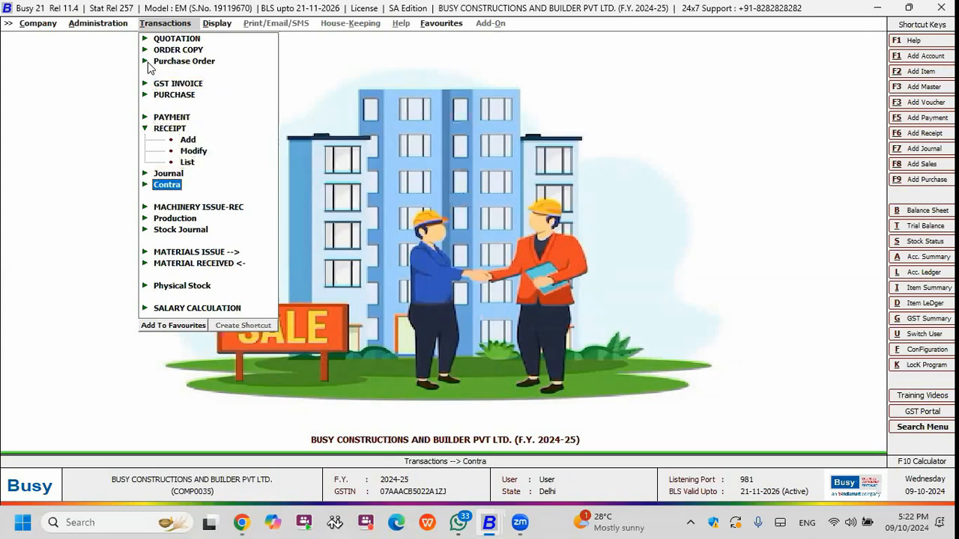
key("Down")
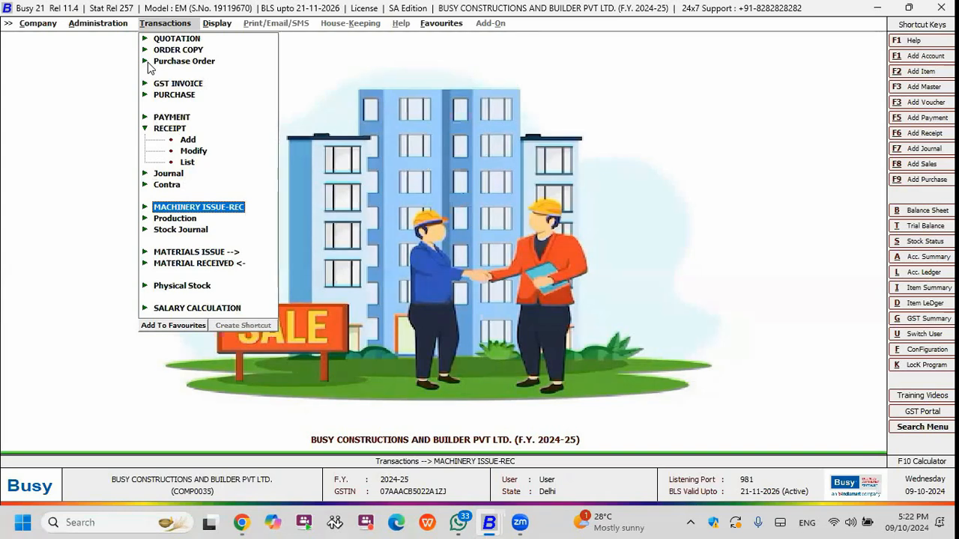
key("Down")
key("Down")
key("Down")
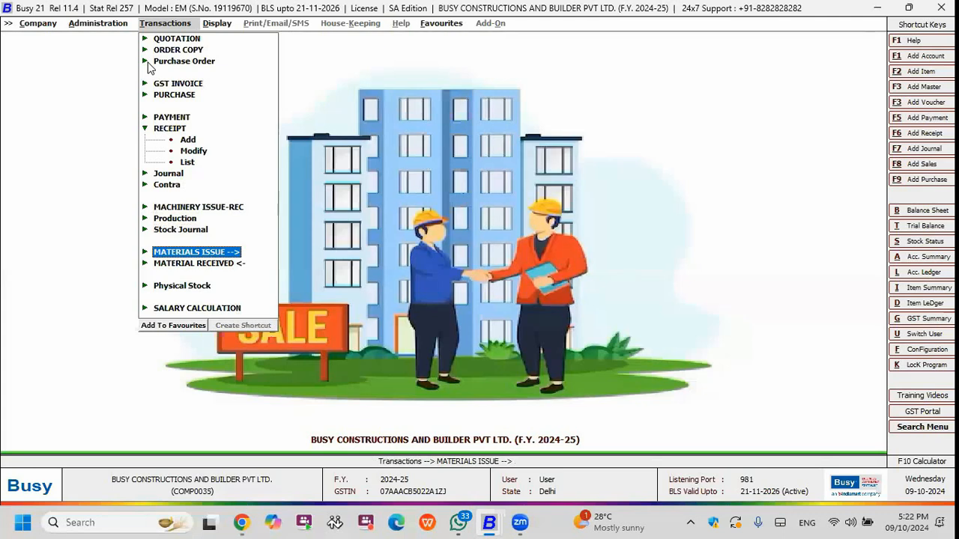
key("Down")
key("Up")
key("Up")
key("Up")
key("Up")
key("Return")
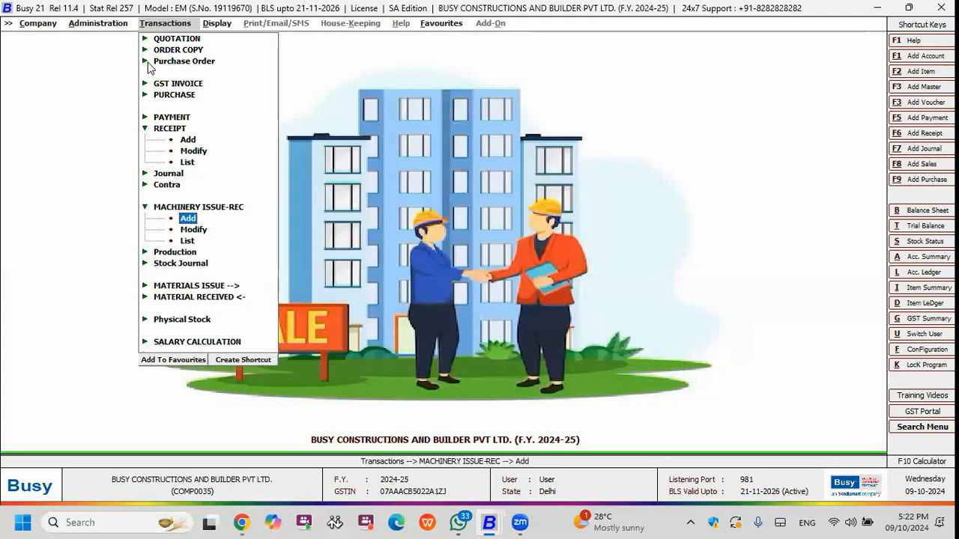
left_click(147, 61)
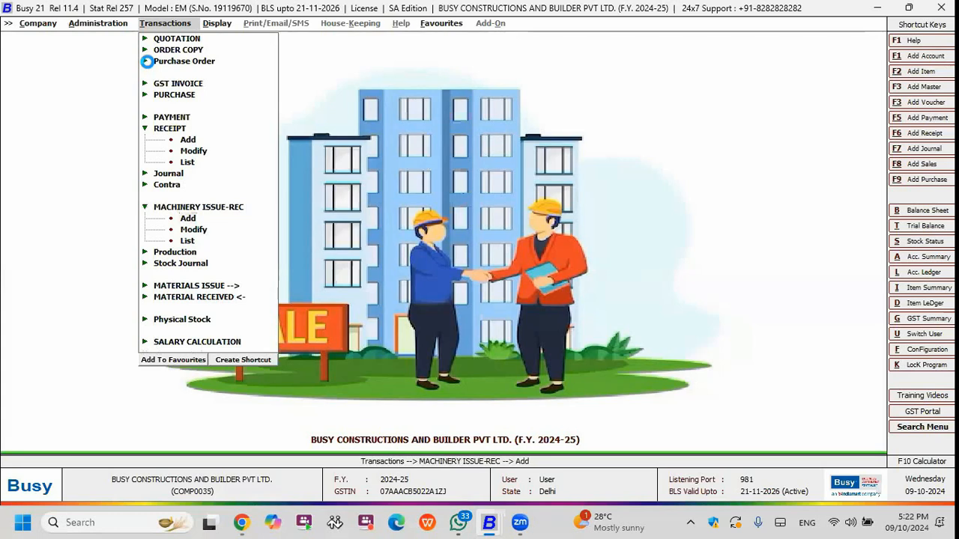
key("Return")
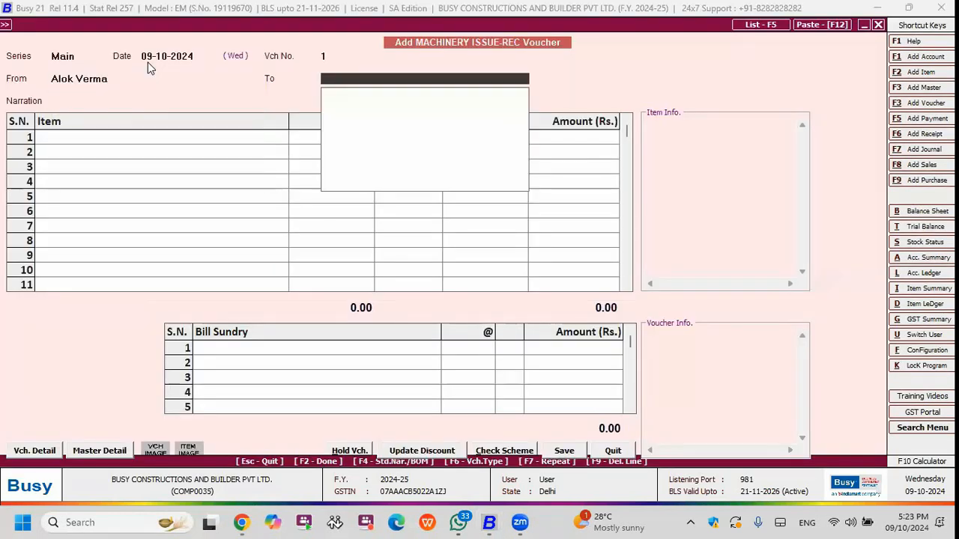
Set Main Store as the voucher's source and the person-named material centre as its destination.
key("Escape")
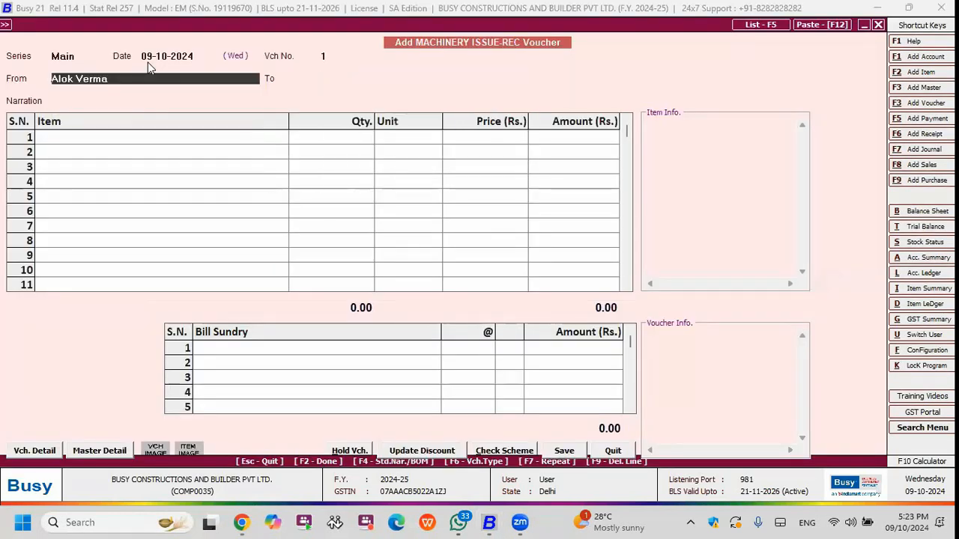
type("M")
key("Return")
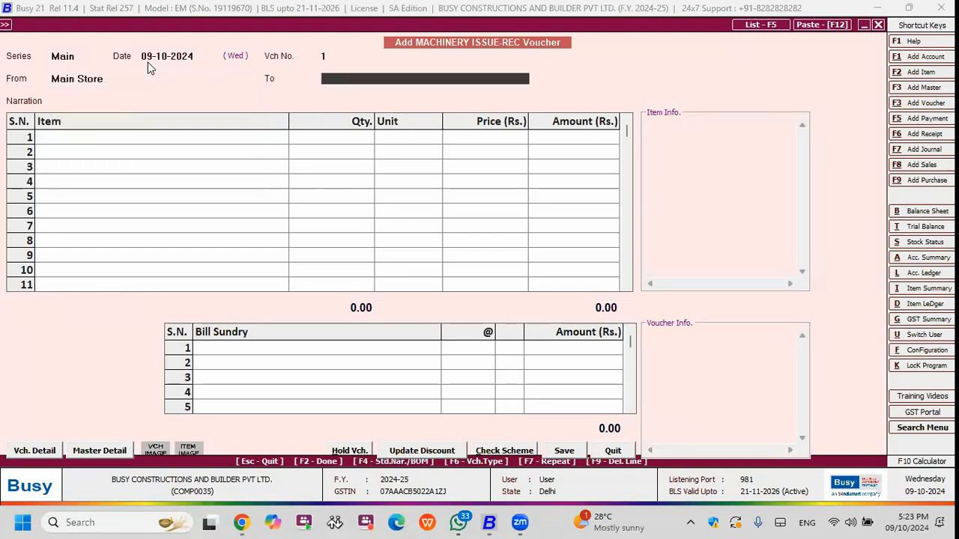
key("space")
key("Down")
key("Up")
key("Return")
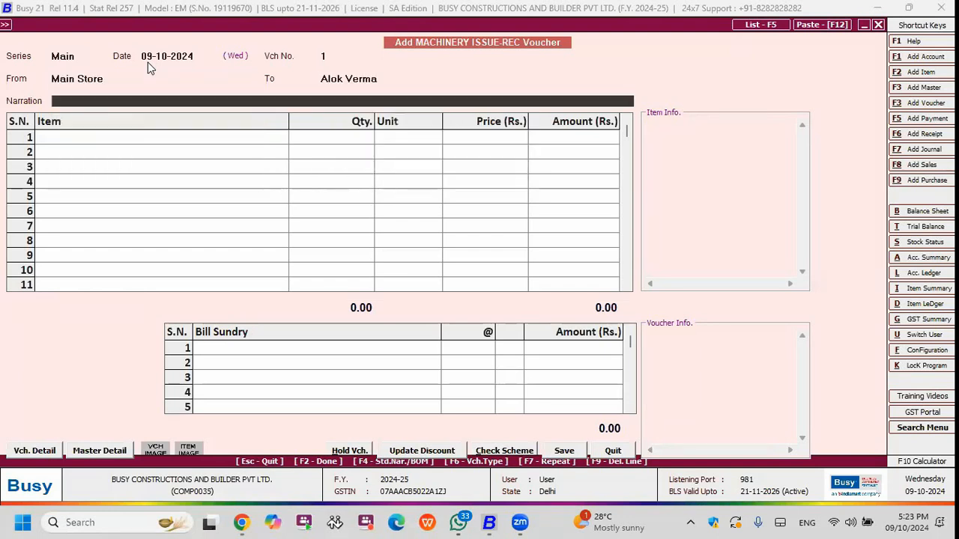
Leave the narration blank and add Bulldozers with quantity 1 as the voucher's first item.
key("Return")
key("Down")
Add Concrete Mixing Machine with quantity 2 as the voucher's second item.
key("Down")
key("Return")
type("1")
key("Return")
key("Return")
key("Return")
key("Return")
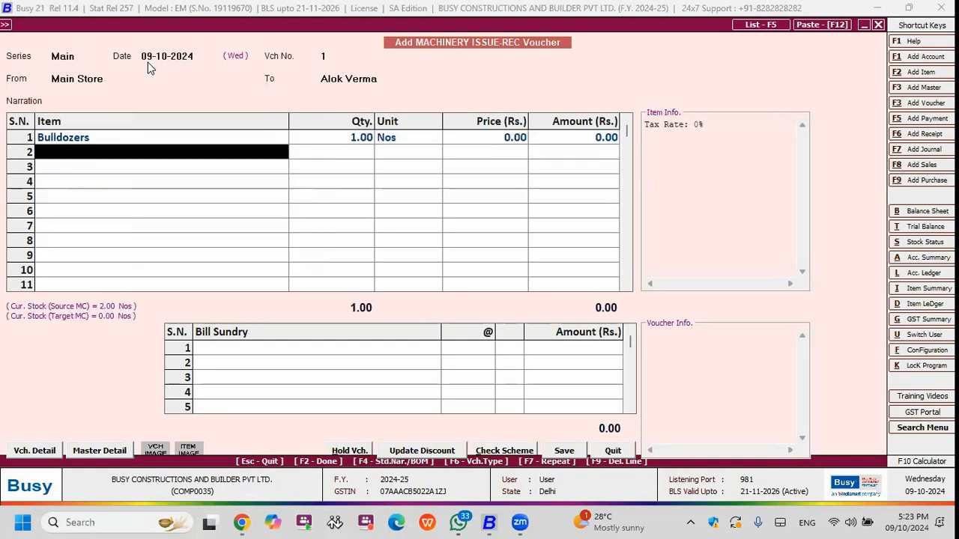
key("Down")
key("Down")
key("Down")
key("Down")
key("Down")
key("Down")
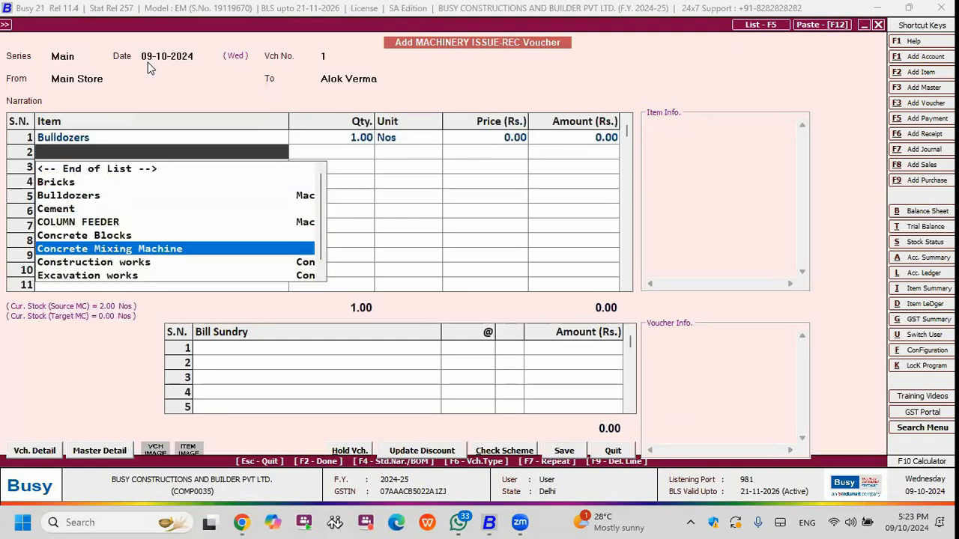
key("Return")
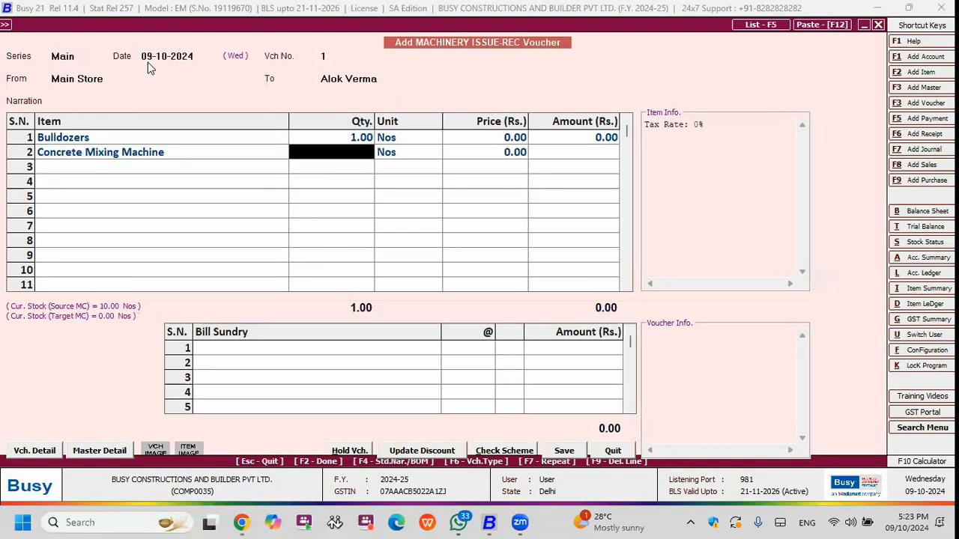
type("2")
key("Return")
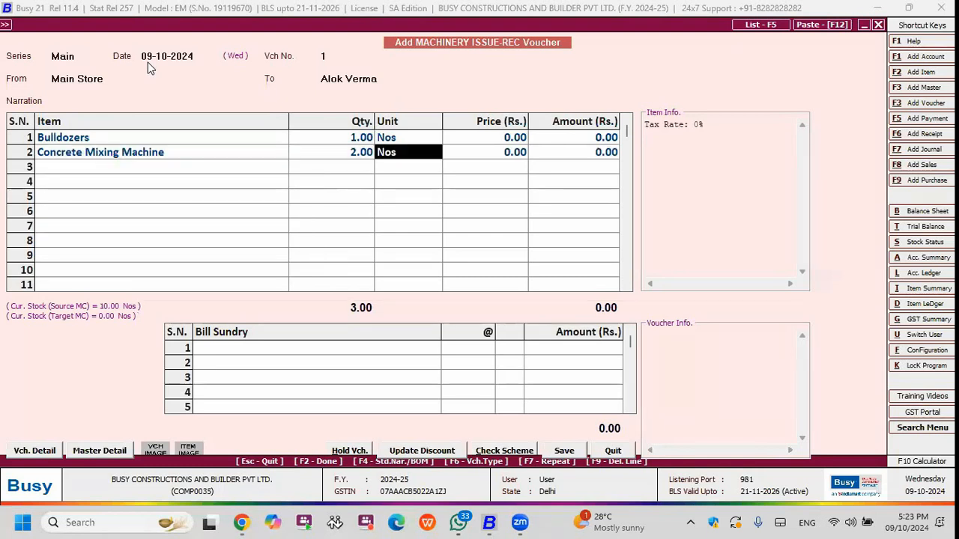
key("Return")
key("Down")
key("Down")
key("Down")
key("Down")
key("Down")
key("Down")
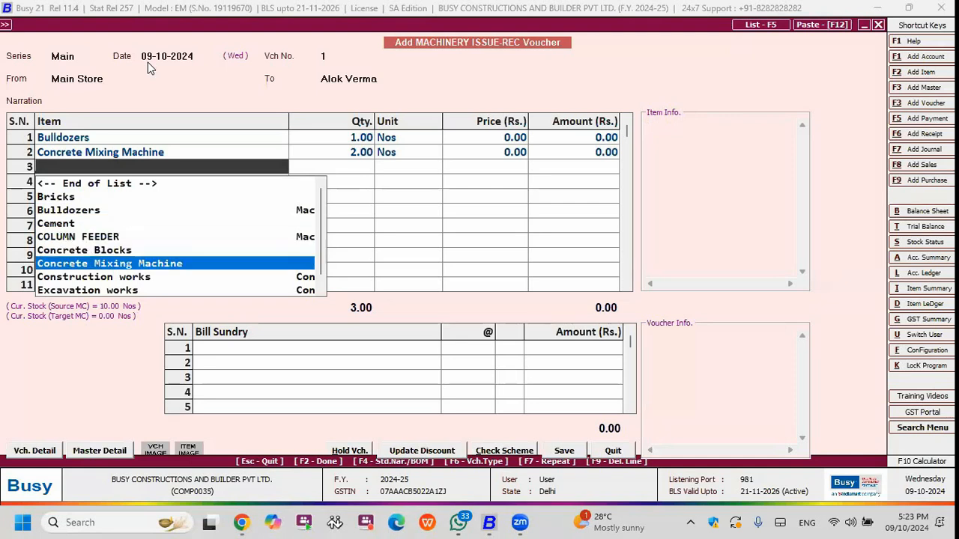
key("Down")
key("Down")
key("Down")
key("Down")
key("Down")
key("Down")
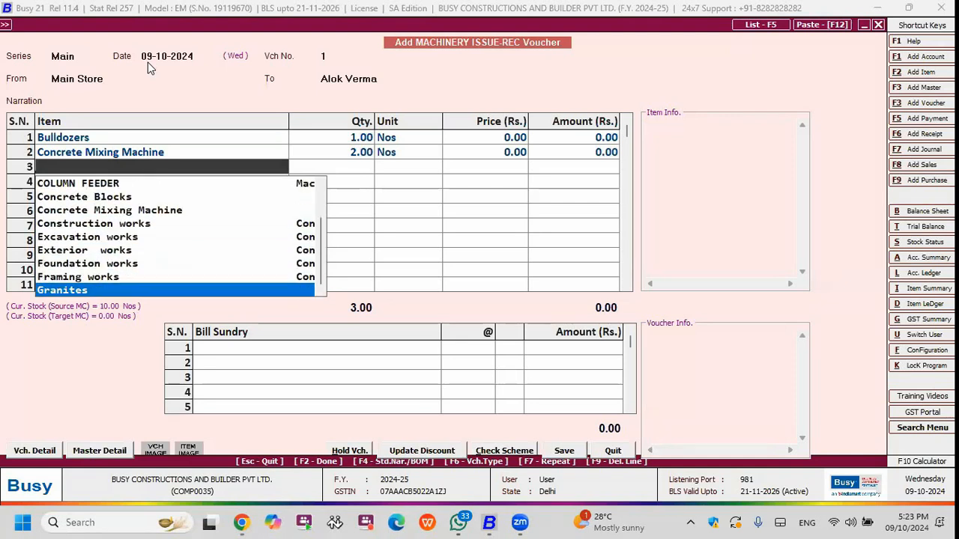
key("Down")
key("Down")
key("Down")
key("Up")
key("Up")
key("Return")
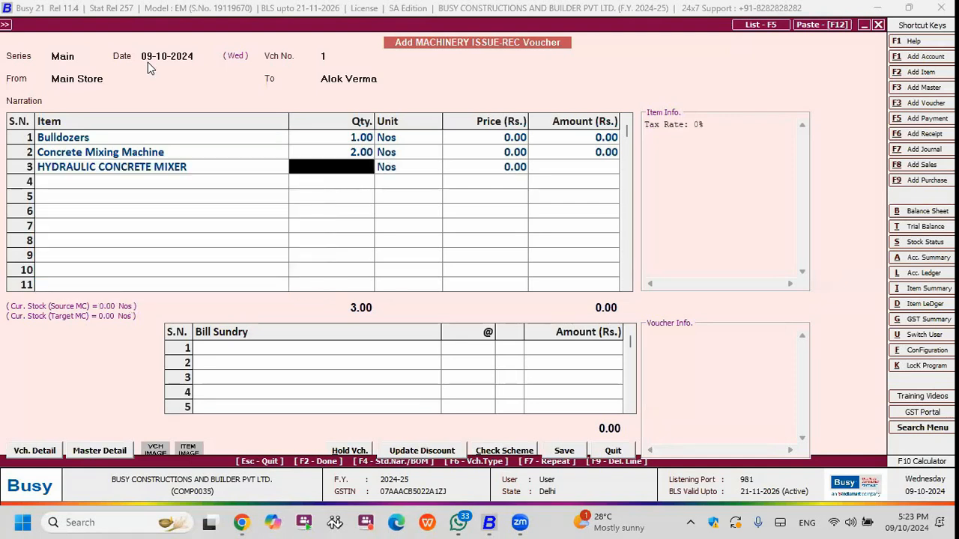
key("Left")
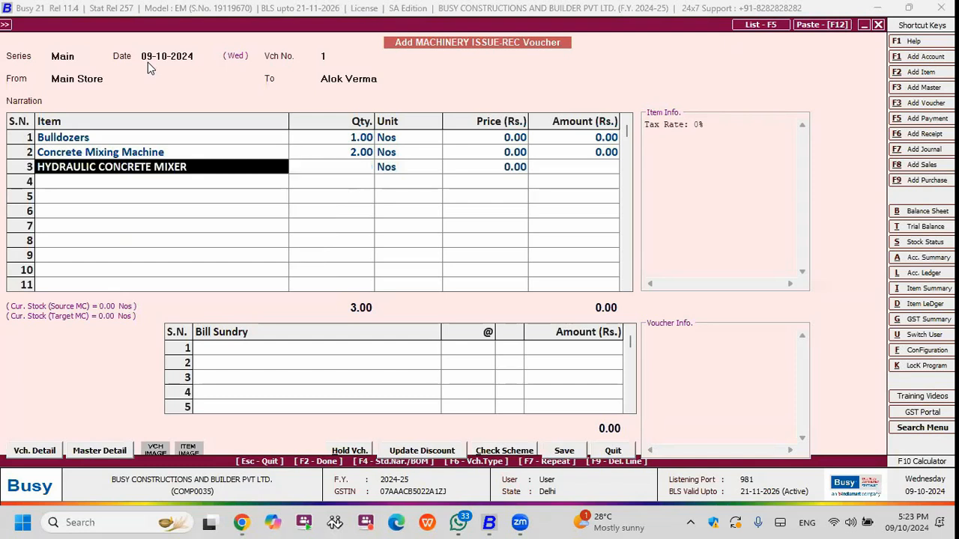
key("F9")
Finish the item entry, save the machinery issue voucher and leave the entry form.
key("Return")
key("Return")
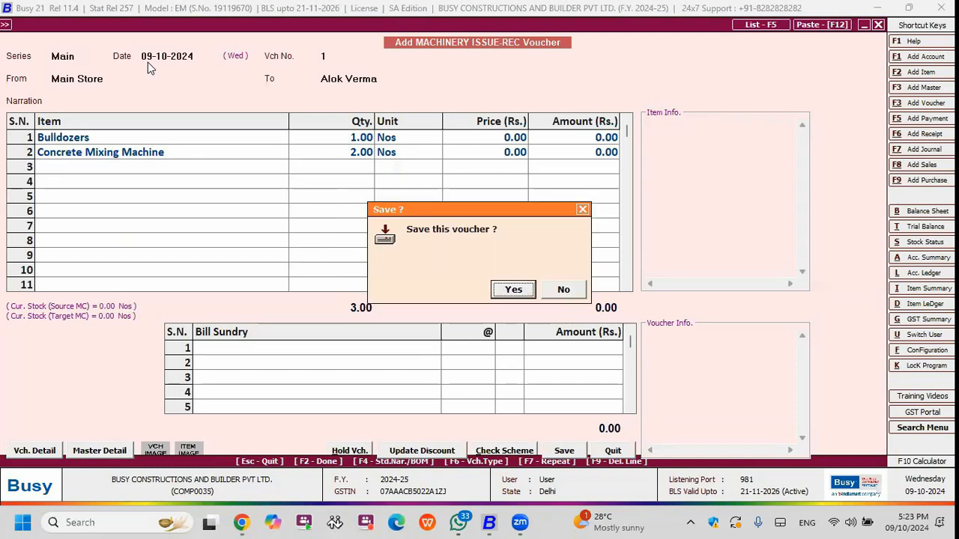
Open the columnar material-centre-wise closing stock report for the Machinery item group as of 09-10-2024, covering all voucher series.
key("Return")
key("Escape")
key("Return")
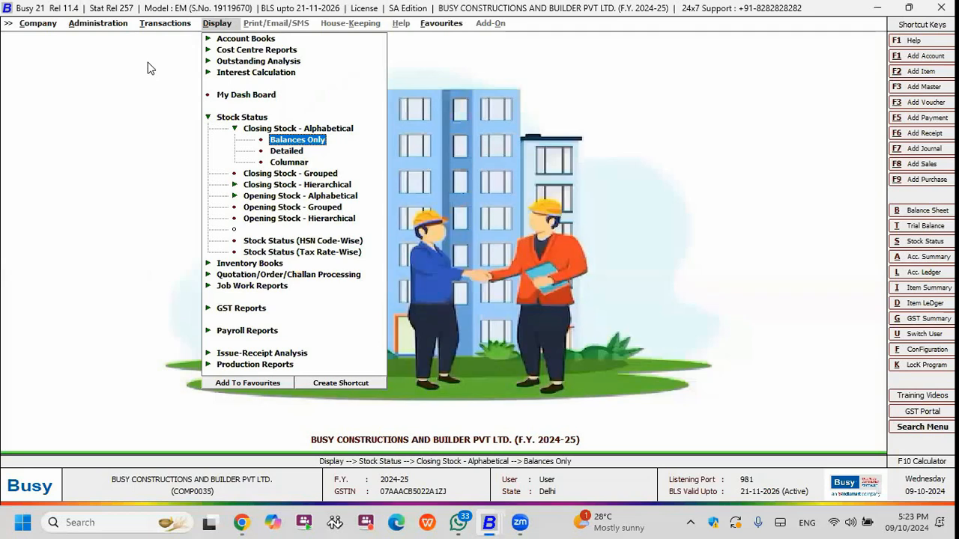
key("Down")
key("Down")
key("Return")
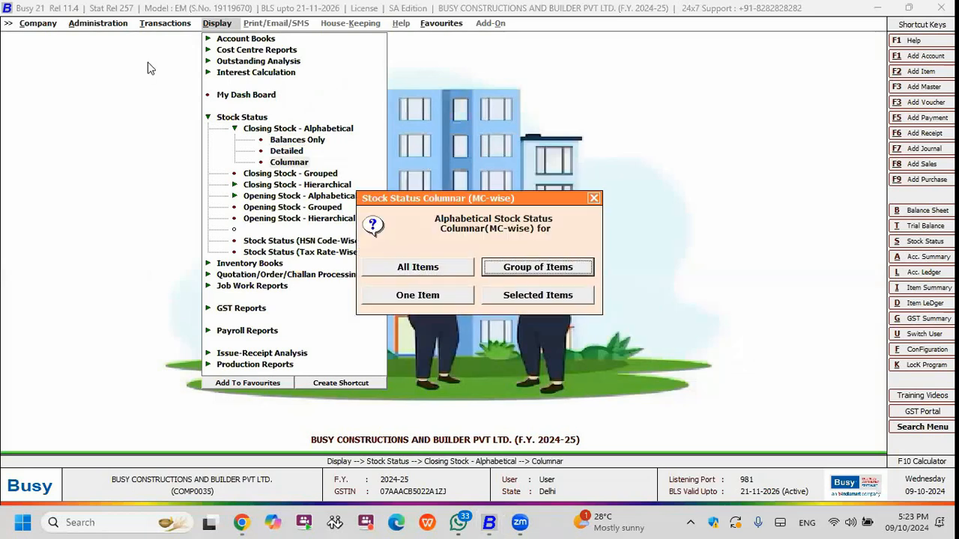
key("Escape")
key("Return")
type("MA")
key("Return")
key("Up")
key("Return")
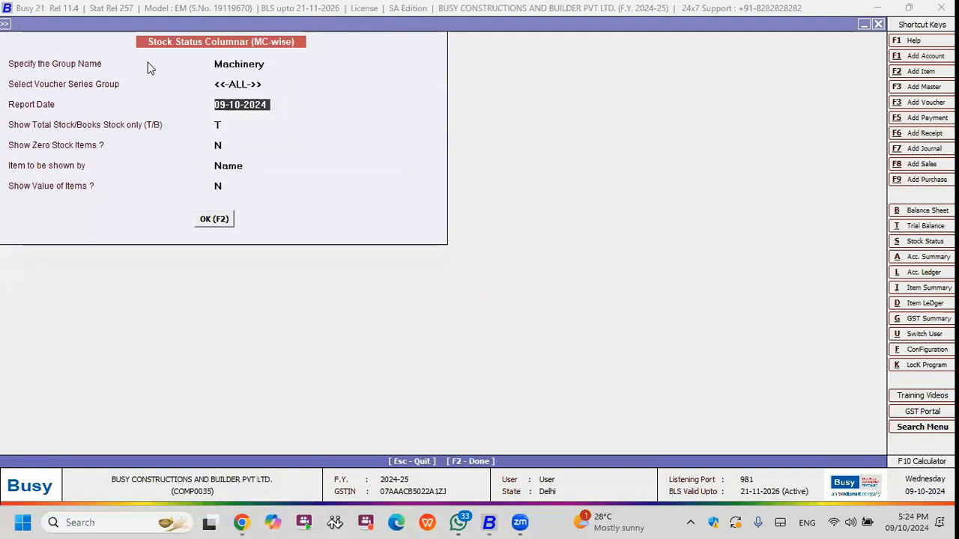
key("F2")
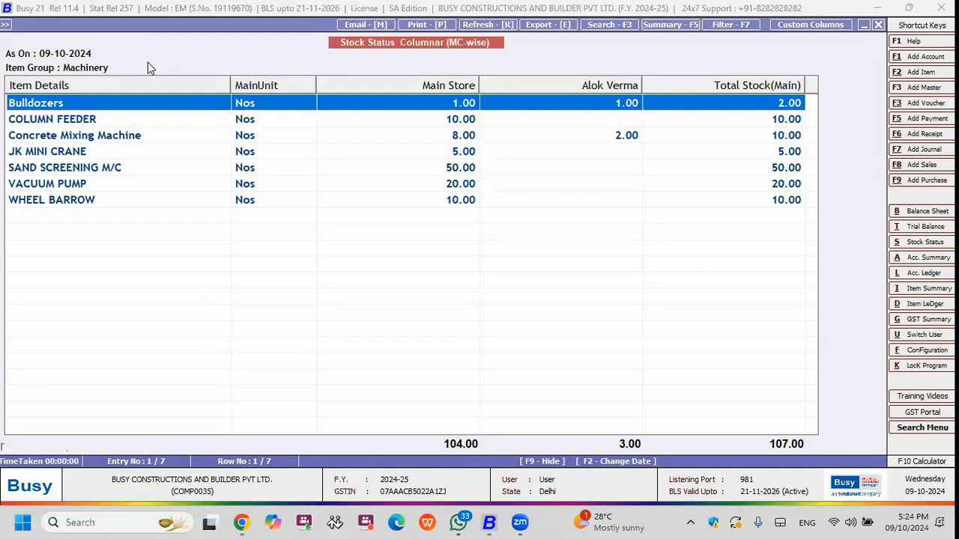
Compare the machinery quantities held in Main Store and the person-named material centre, and close the report.
key("Down")
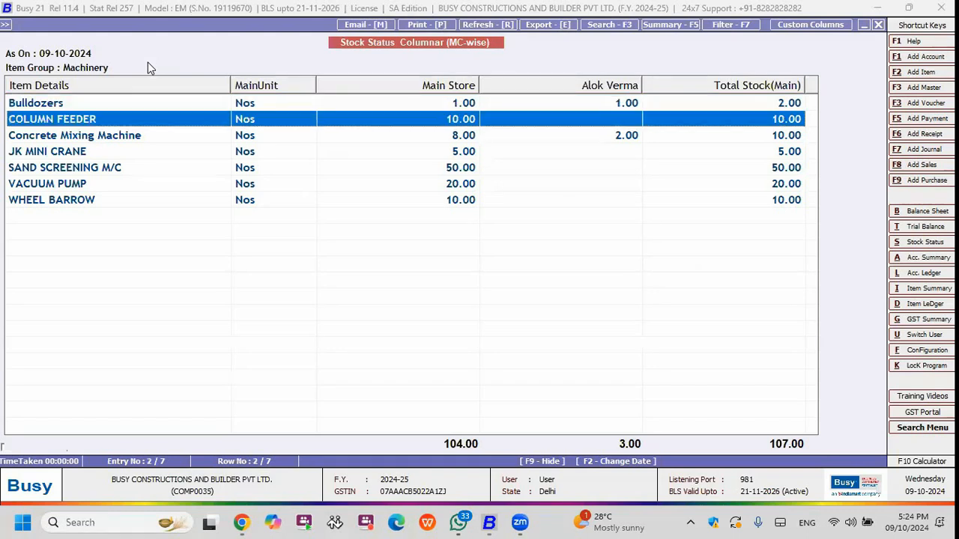
key("Down")
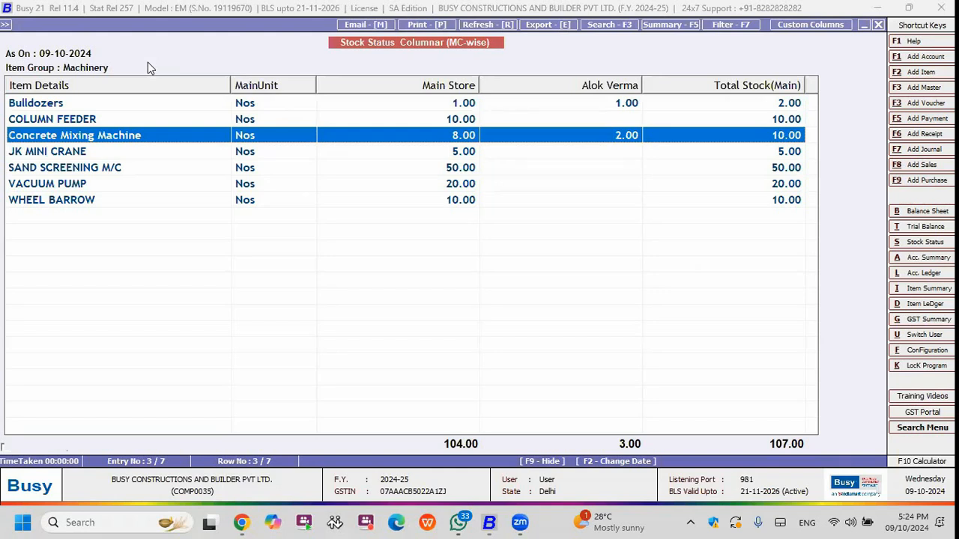
key("Escape")
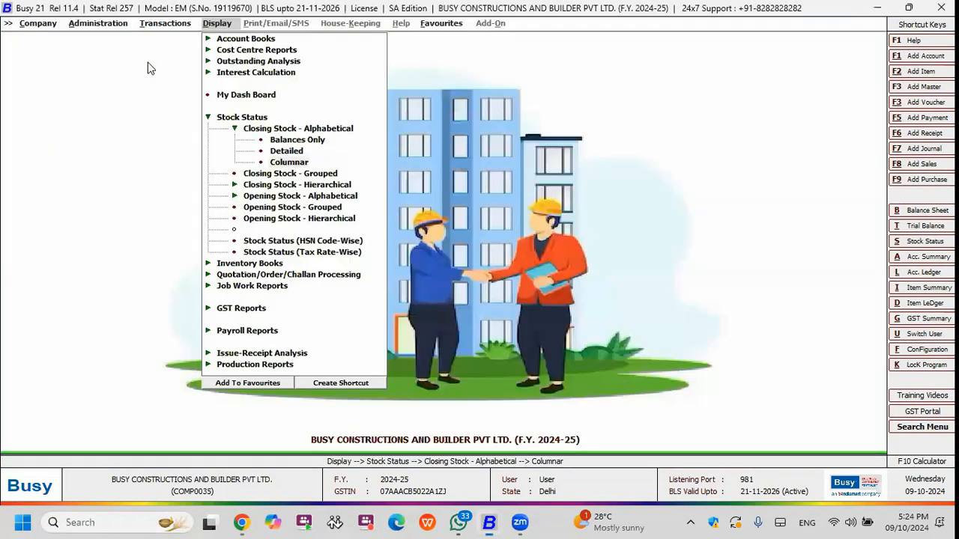
Start a new machinery issue-receipt voucher from the person-named material centre to Main Store, keeping the date 09-10-2024.
key("Escape")
key("Escape")
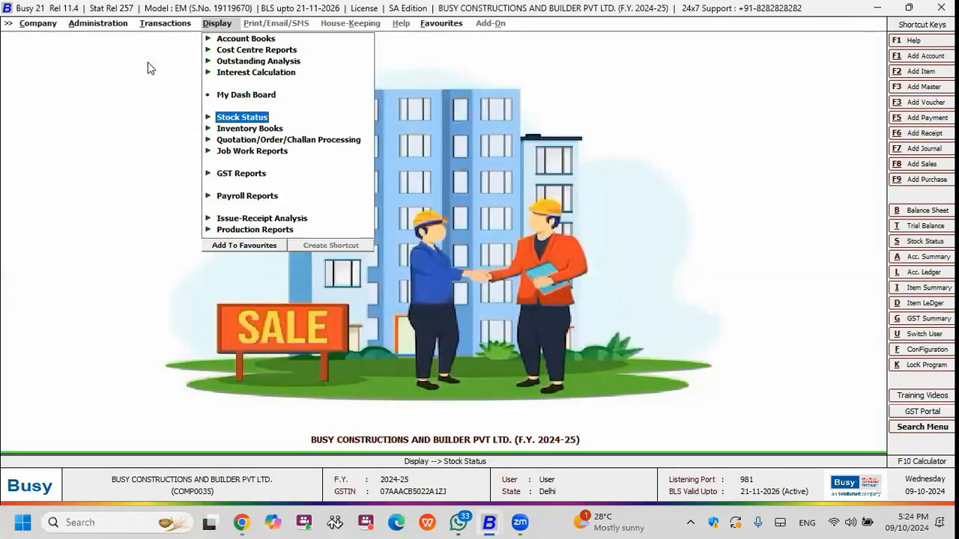
key("Left")
key("Up")
key("Return")
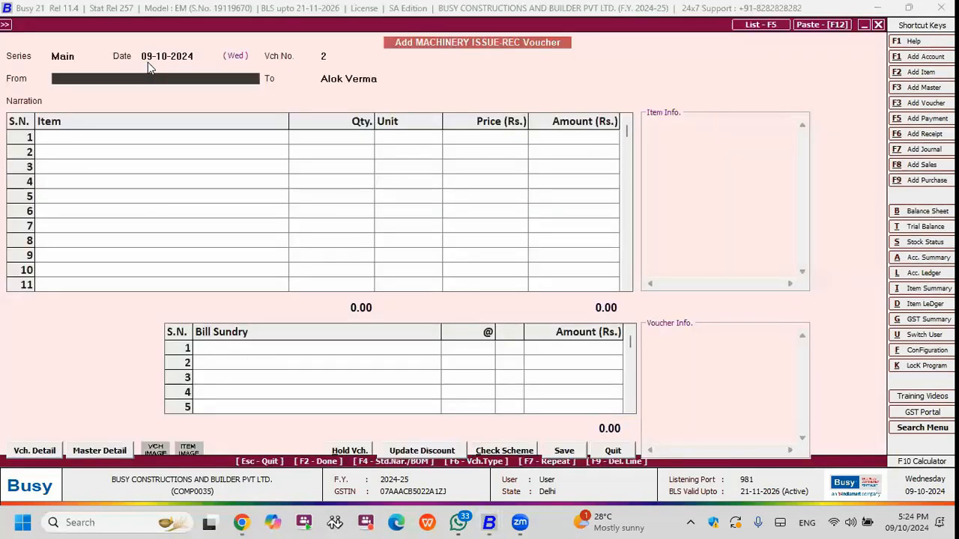
key("Return")
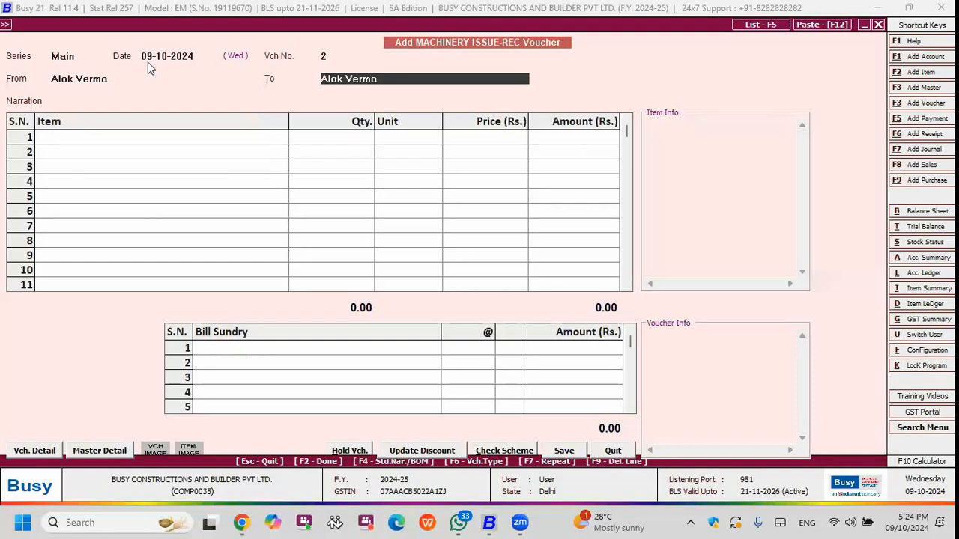
key("Up")
key("Return")
type("MA")
key("Return")
key("Return")
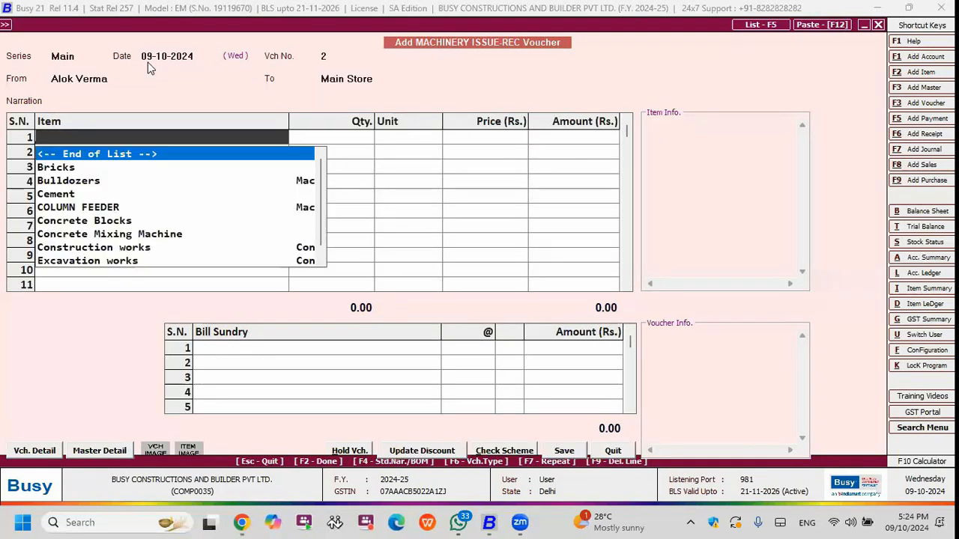
Add Bulldozers with quantity 1 as the voucher's item, and save and leave the machinery return entry.
key("Down")
key("Down")
key("Return")
type("1")
key("Return")
key("Return")
key("Return")
key("Return")
key("Return")
Check the Machinery group's columnar closing stock by material centre as of 09-10-2024, and close the report.
key("Return")
key("Escape")
key("Right")
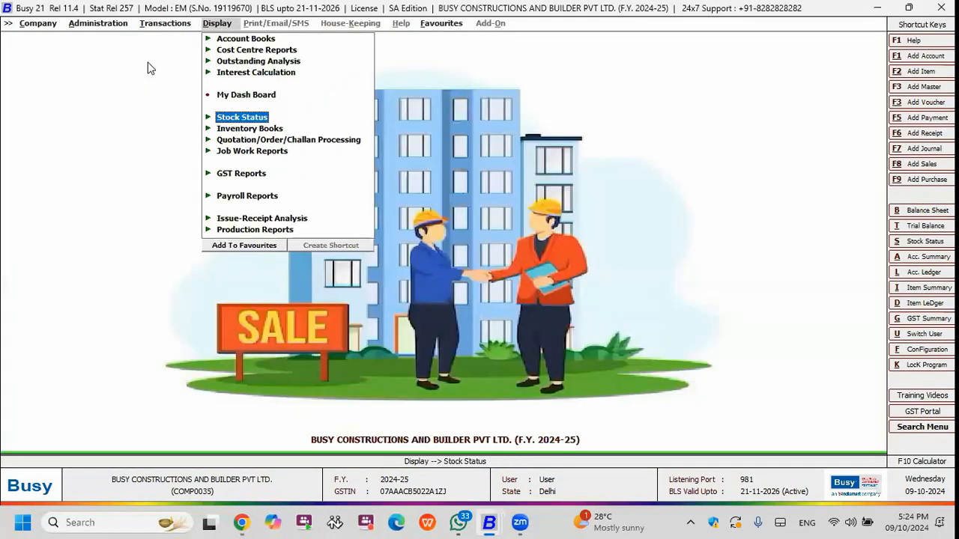
key("Return")
key("Return")
key("Return")
key("Escape")
key("Down")
key("Down")
key("Return")
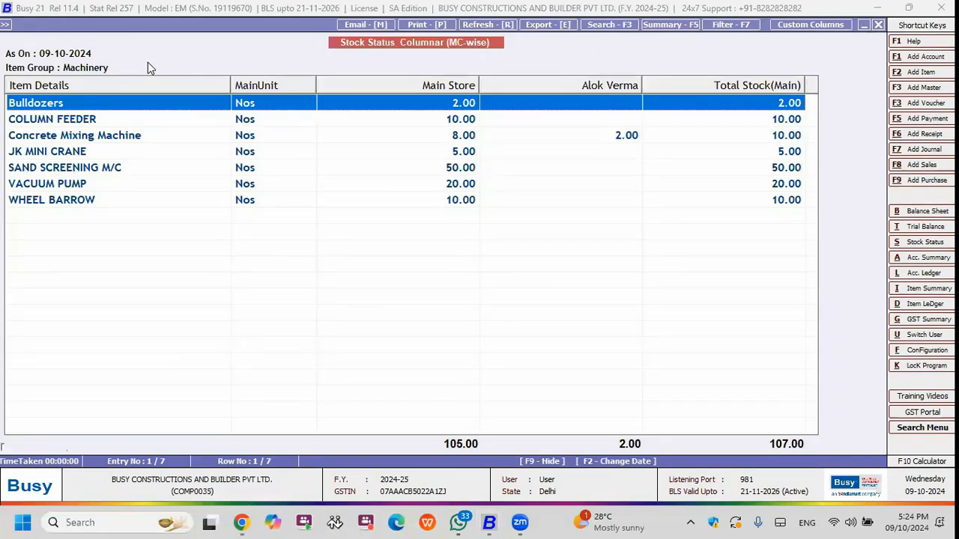
key("Escape")
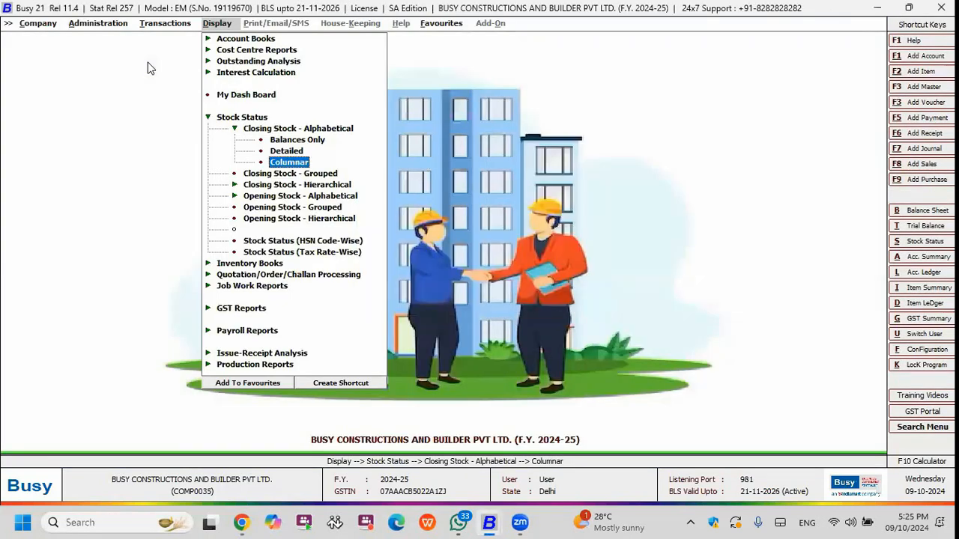
Start a new materials issue voucher with the person-named construction works account as its party.
key("Escape")
key("Down")
key("Down")
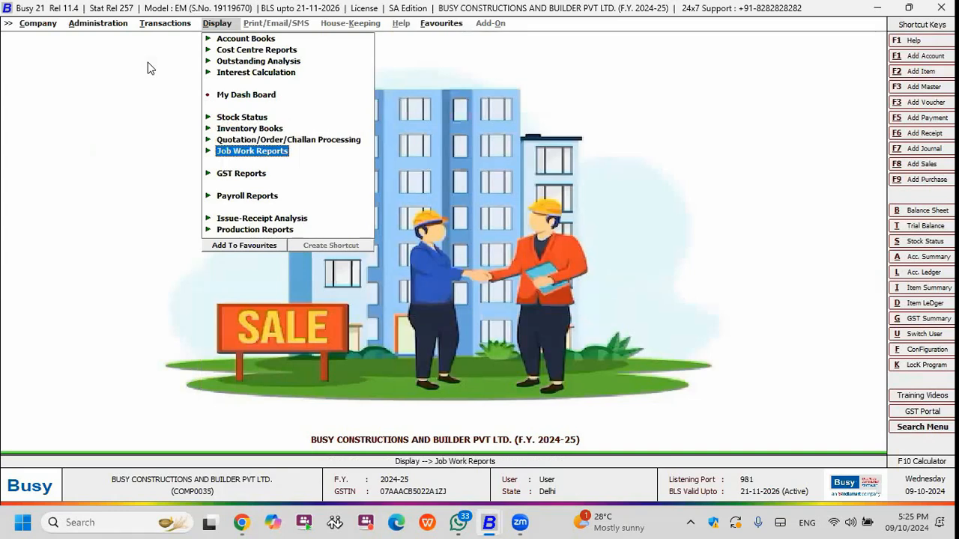
key("Left")
key("Down")
key("Down")
key("Down")
key("Down")
key("Down")
key("Return")
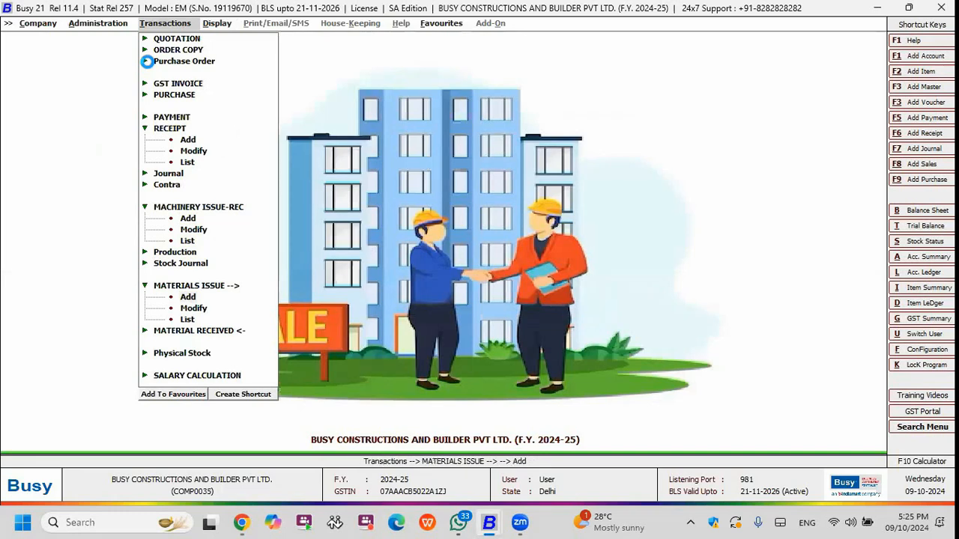
key("Return")
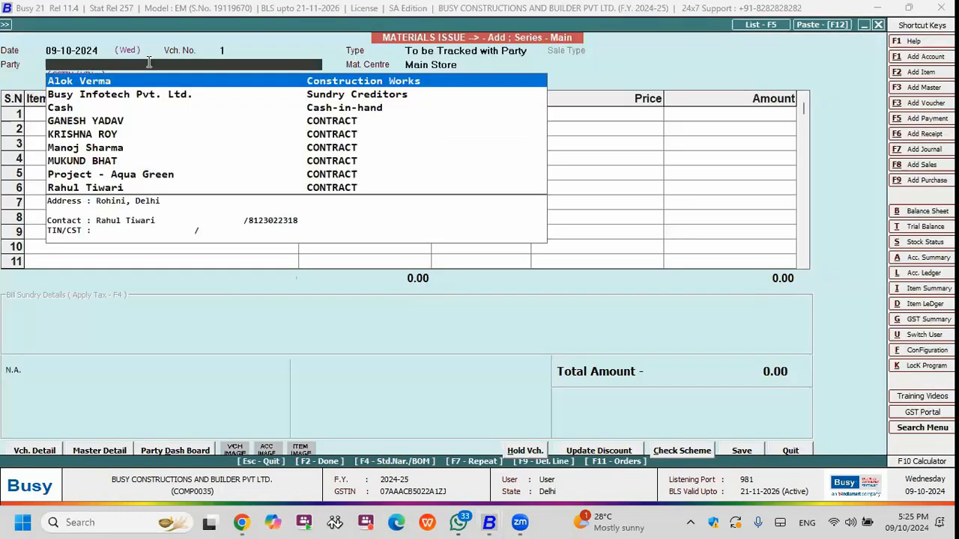
key("Return")
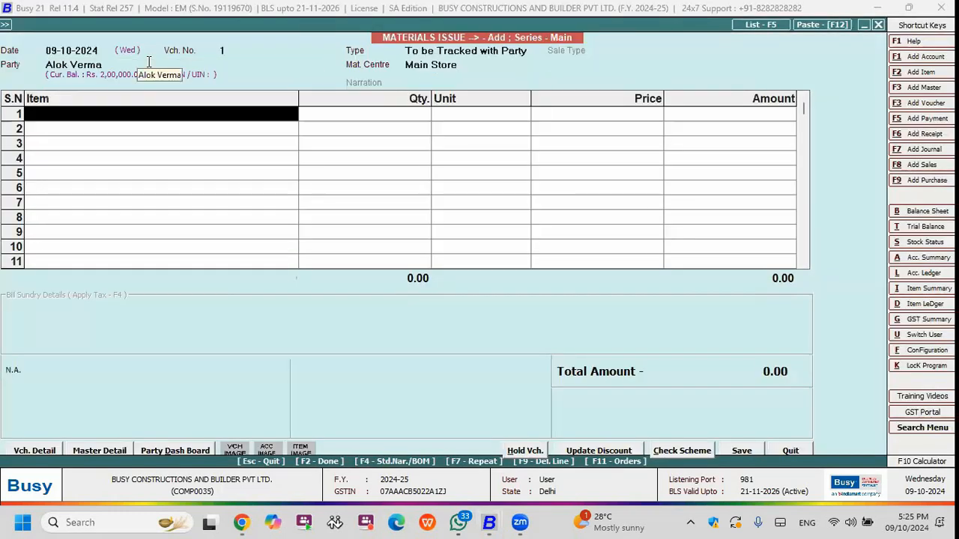
left_click(148, 62)
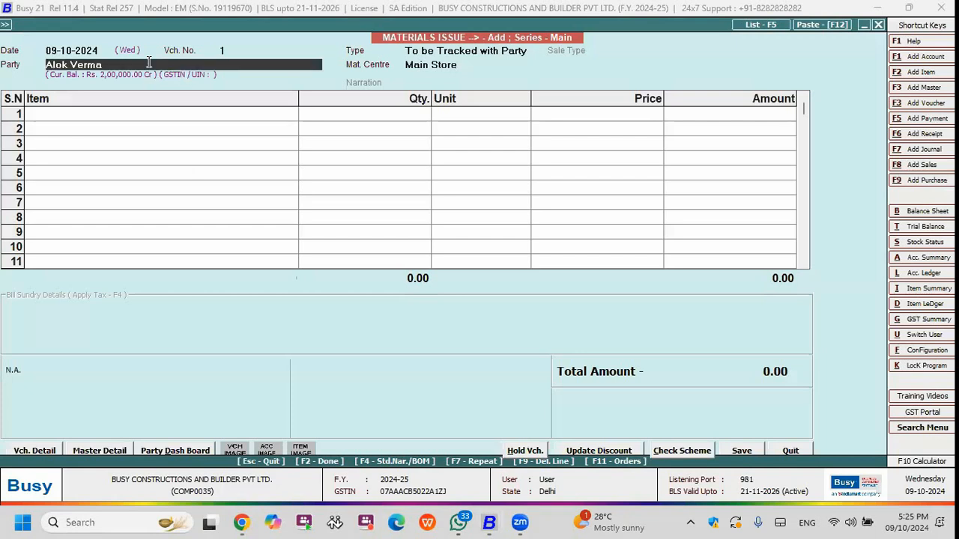
key("Return")
key("space")
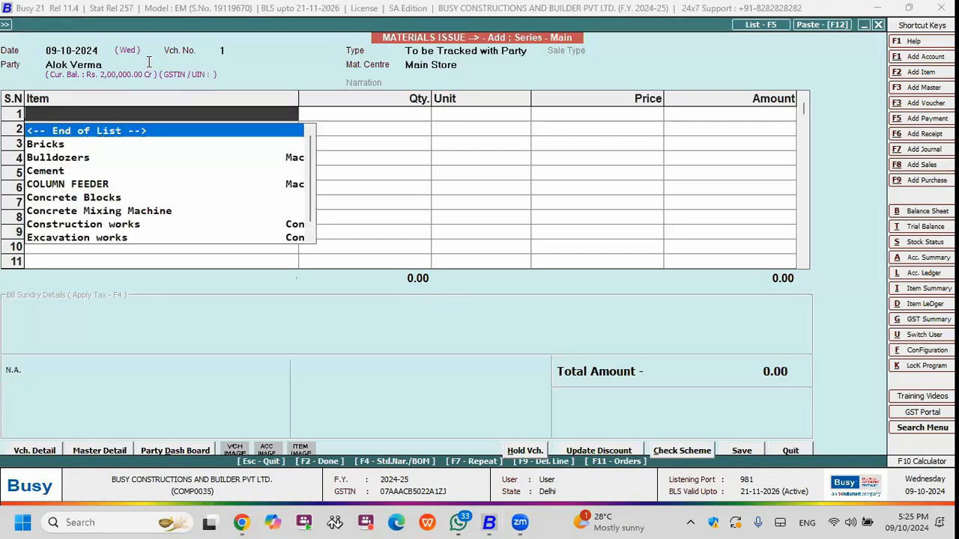
key("Escape")
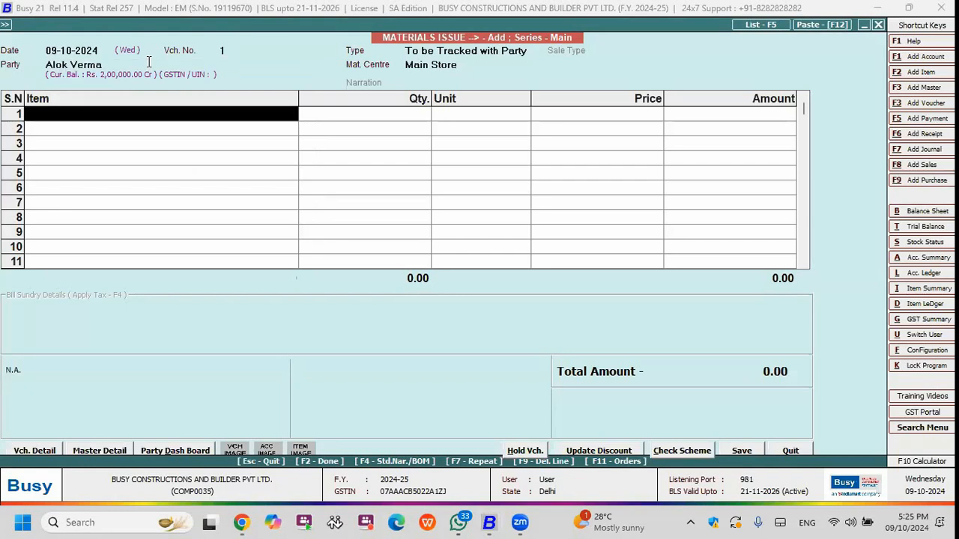
Fill the materials issue voucher with the items of the Raw Materials item group.
key("F4")
key("Right")
key("Left")
key("Return")
key("Down")
key("Down")
key("Down")
key("Down")
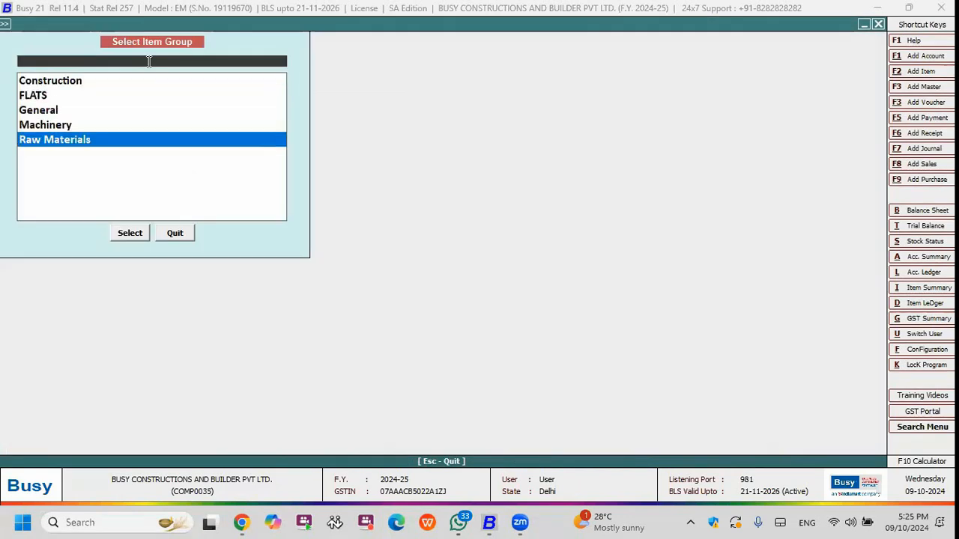
key("Return")
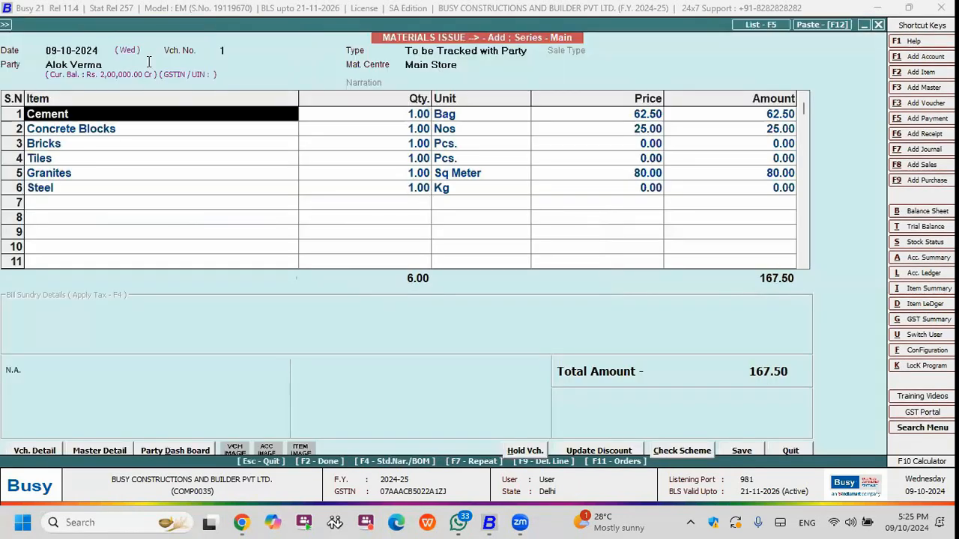
Set the Cement quantity to 10 bags in the materials issue voucher.
key("Down")
key("Down")
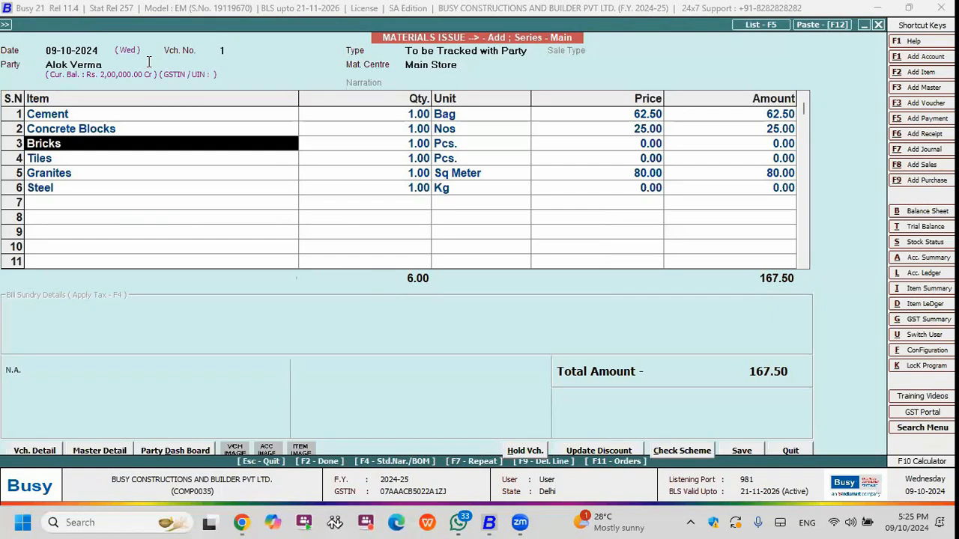
key("Right")
key("Right")
key("Up")
key("Left")
key("Up")
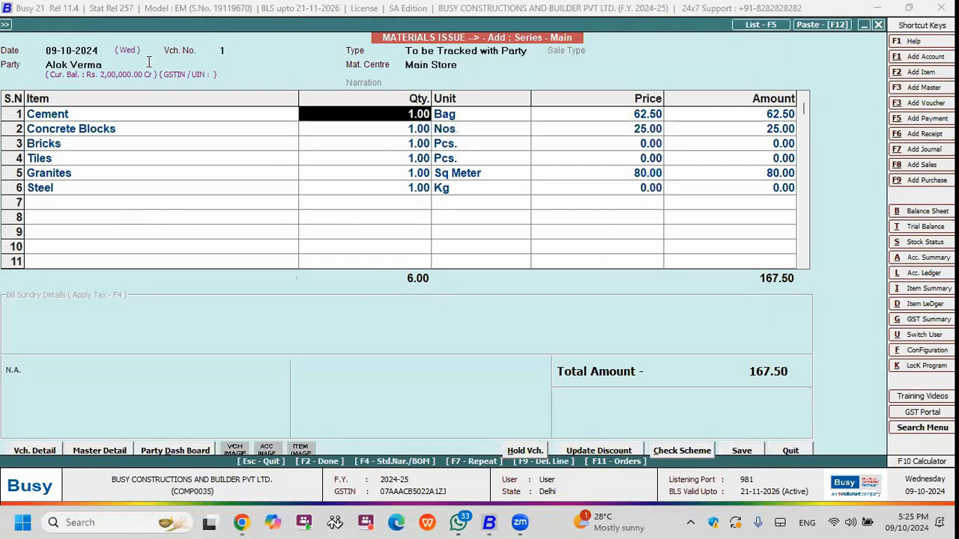
type("10")
key("Return")
key("Down")
key("Up")
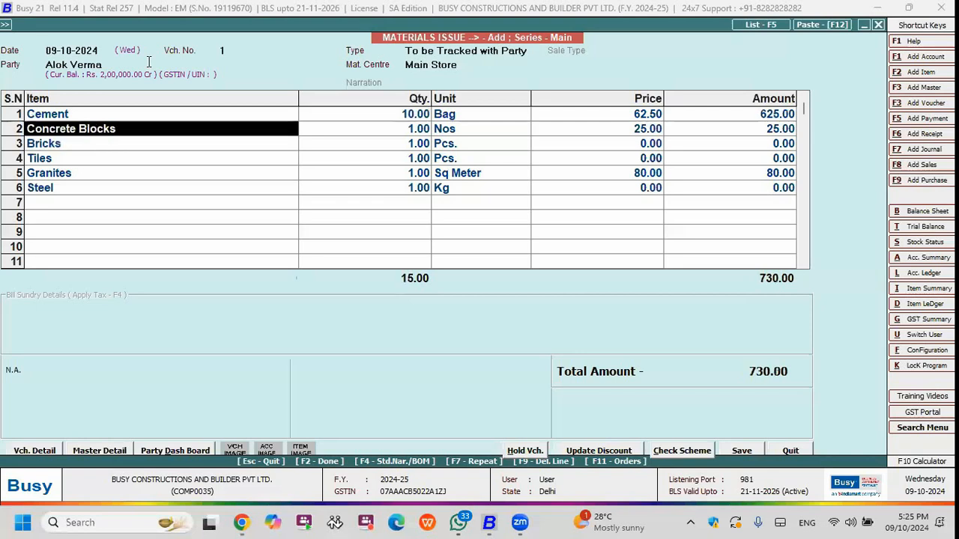
Set the Concrete Blocks quantity first to 10 and correct it to 100.
key("Return")
key("Up")
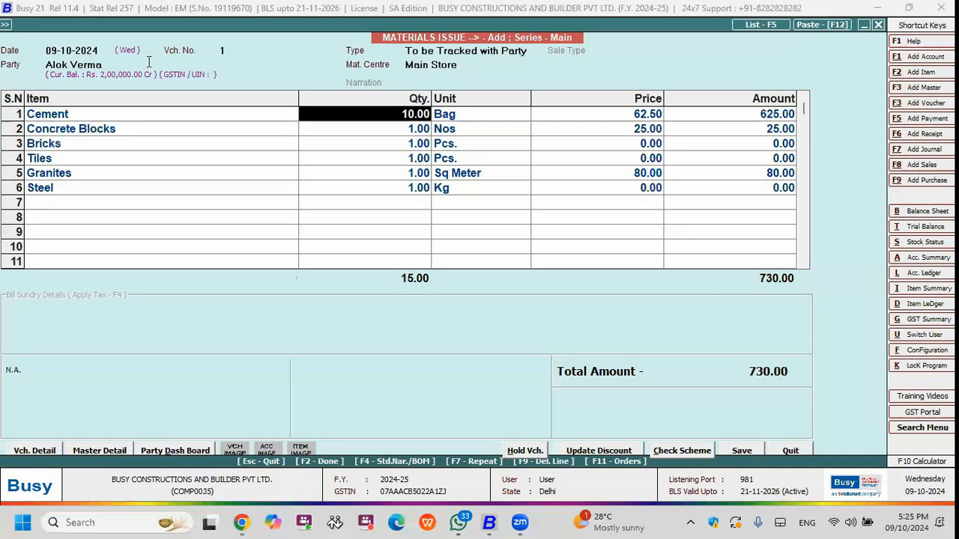
key("Down")
type("10")
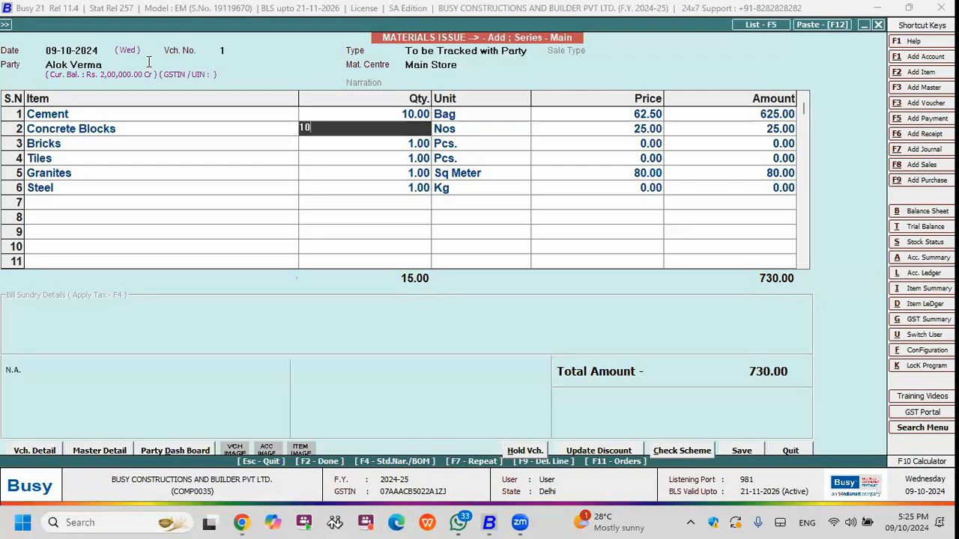
key("Return")
key("Down")
key("Up")
key("Return")
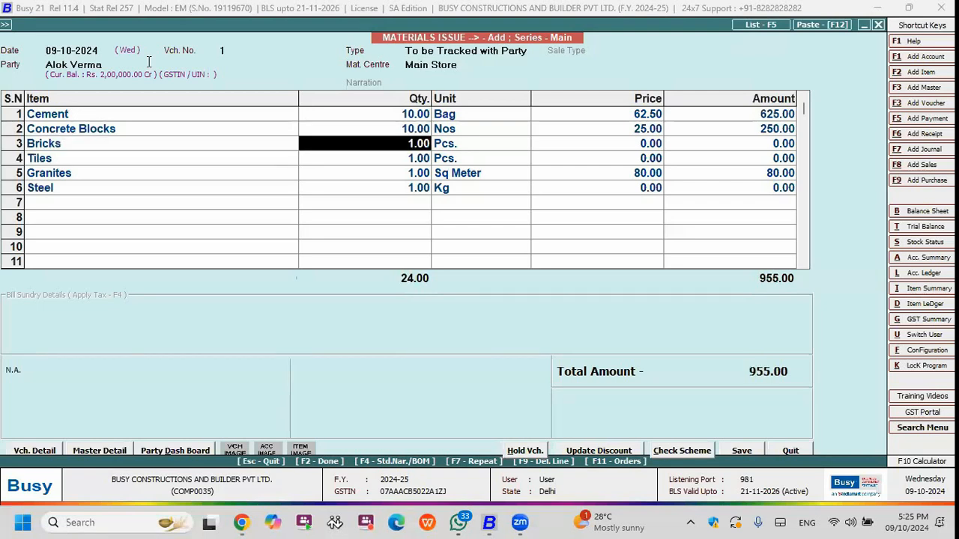
key("Up")
type("100")
key("Return")
key("Down")
key("Up")
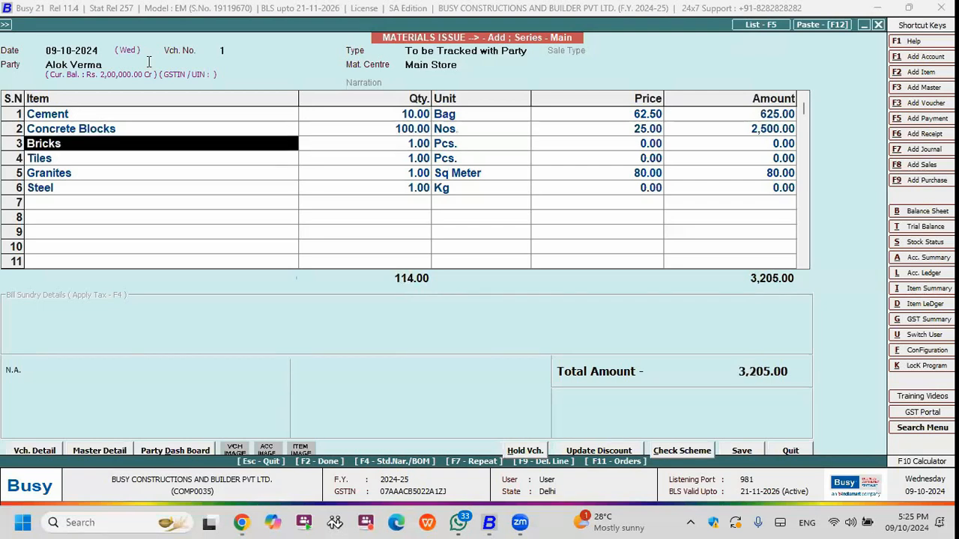
Set the Bricks quantity to 1000 pieces.
key("Return")
type("1000")
key("Return")
key("Down")
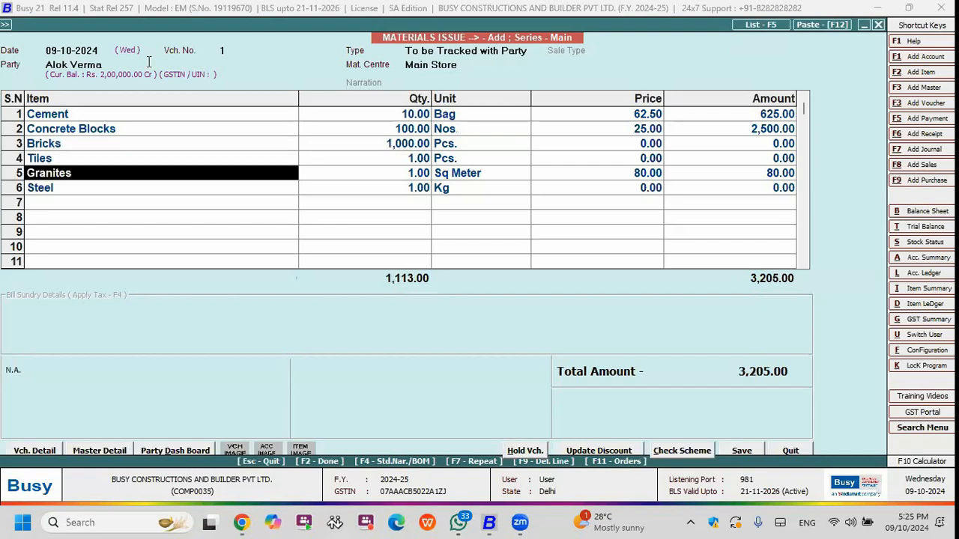
Delete the Tiles, Granites and Steel lines from the voucher.
key("Up")
key("F9")
key("F9")
key("F9")
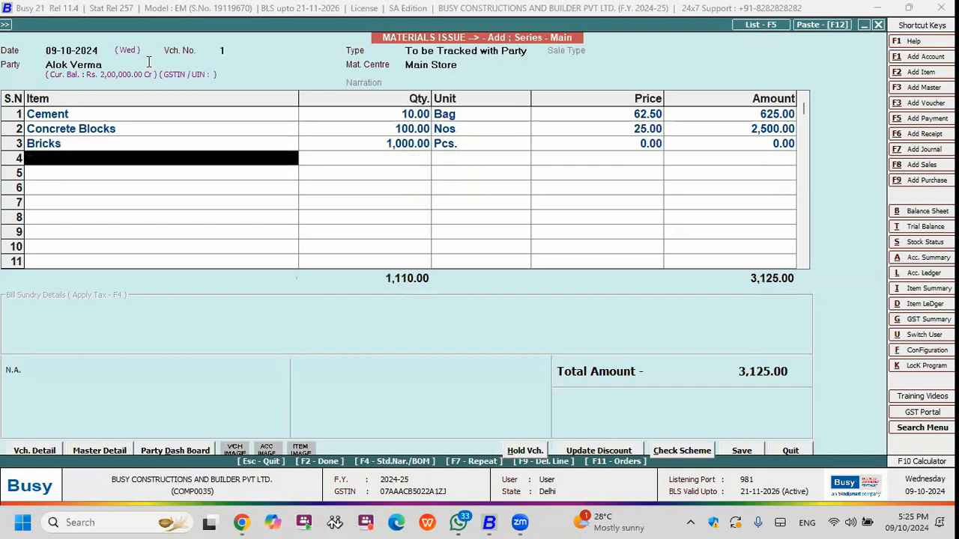
Save the materials issue voucher and leave the entry form.
key("F2")
key("F2")
key("Return")
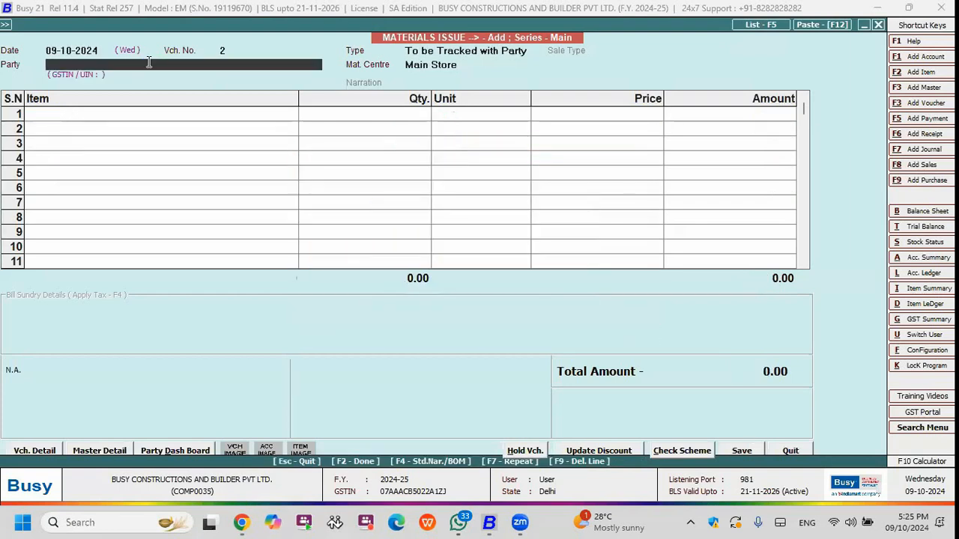
key("Escape")
View the entry form for a new material received voucher and close it without entering anything.
key("Down")
key("Down")
key("Down")
key("Down")
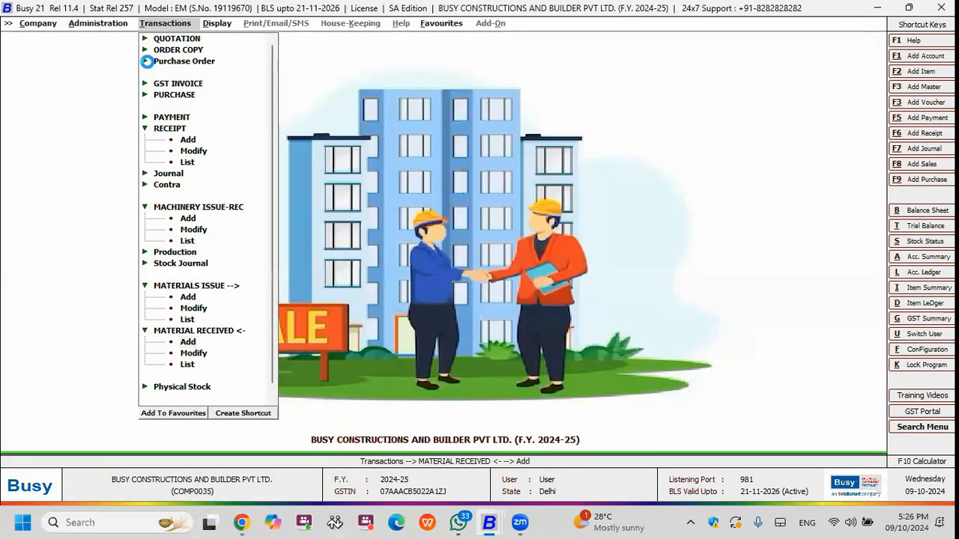
key("Return")
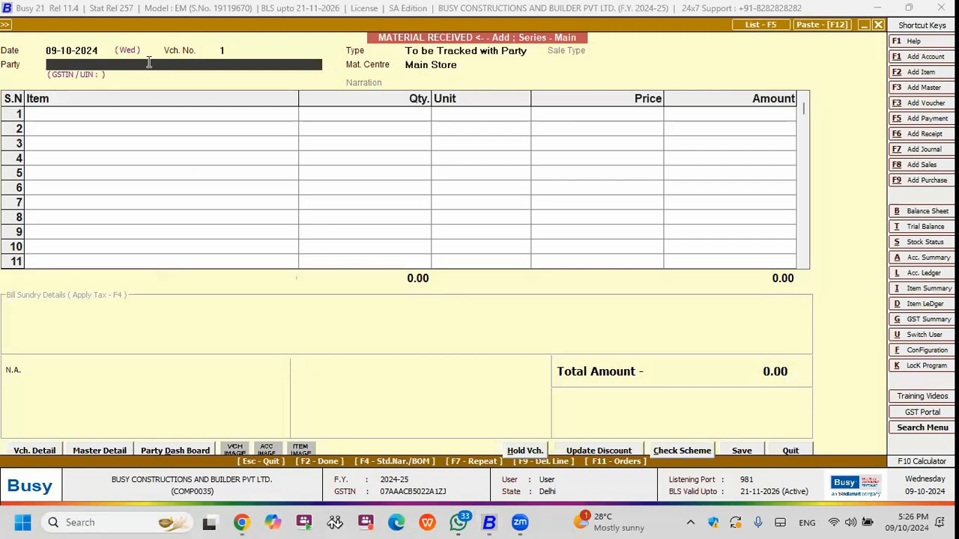
key("Escape")
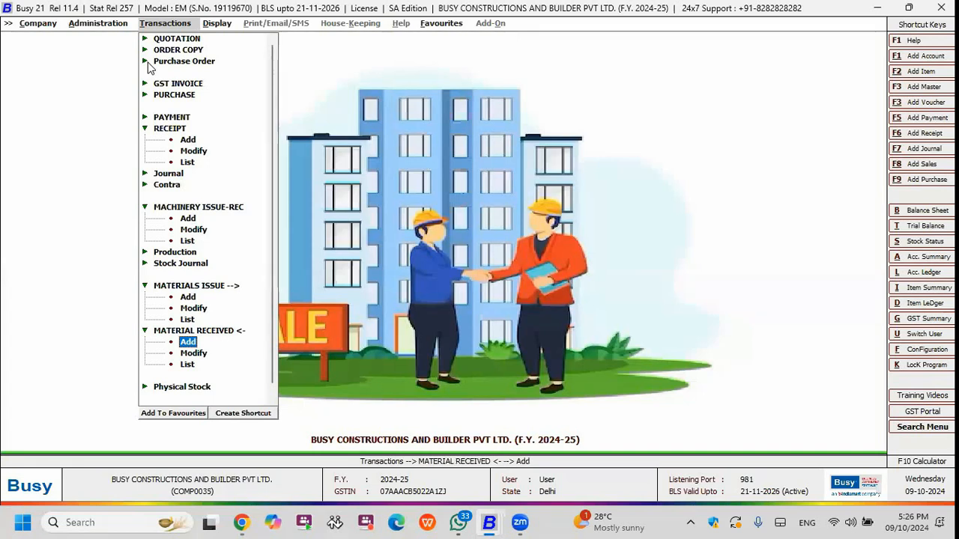
Open the item-wise issue-receipt analysis for a group of items.
key("Right")
key("Down")
key("Down")
key("Down")
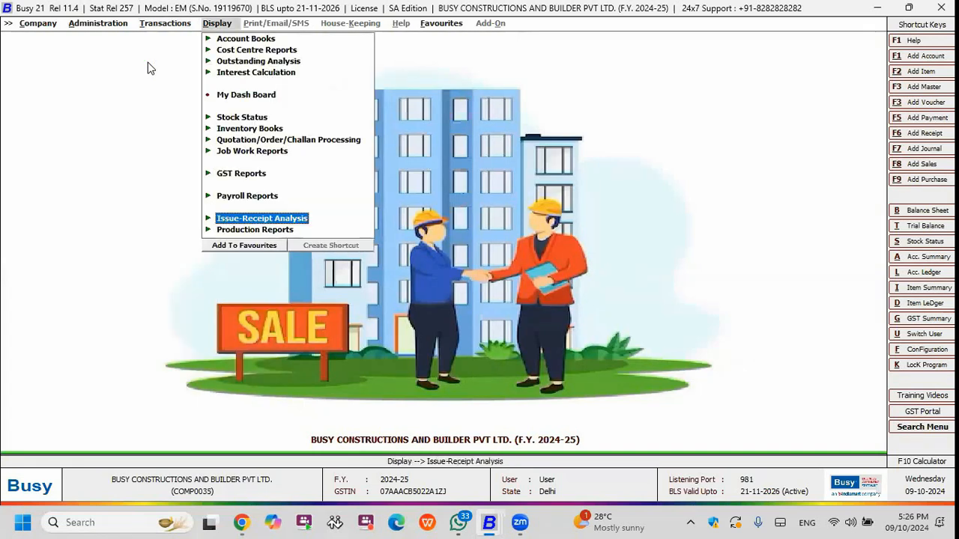
key("Right")
key("Return")
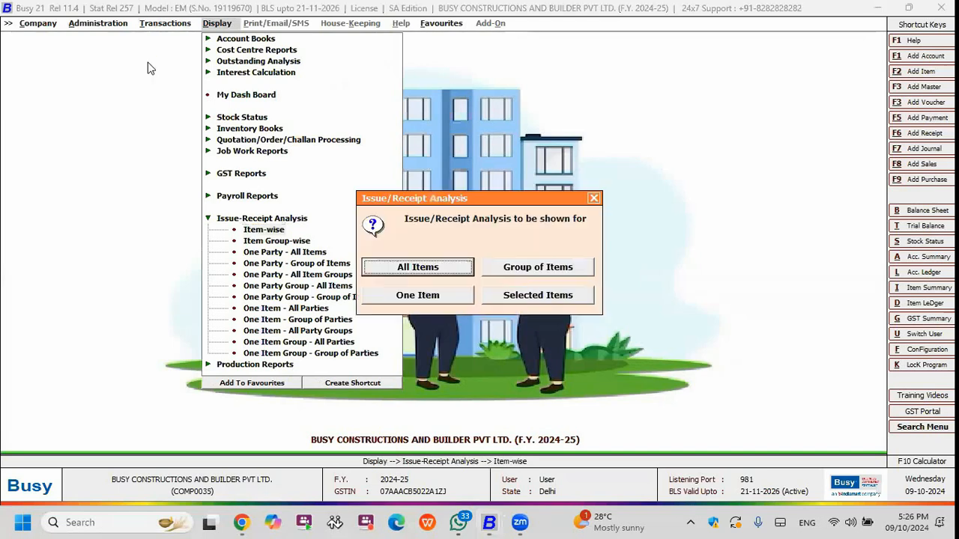
key("Return")
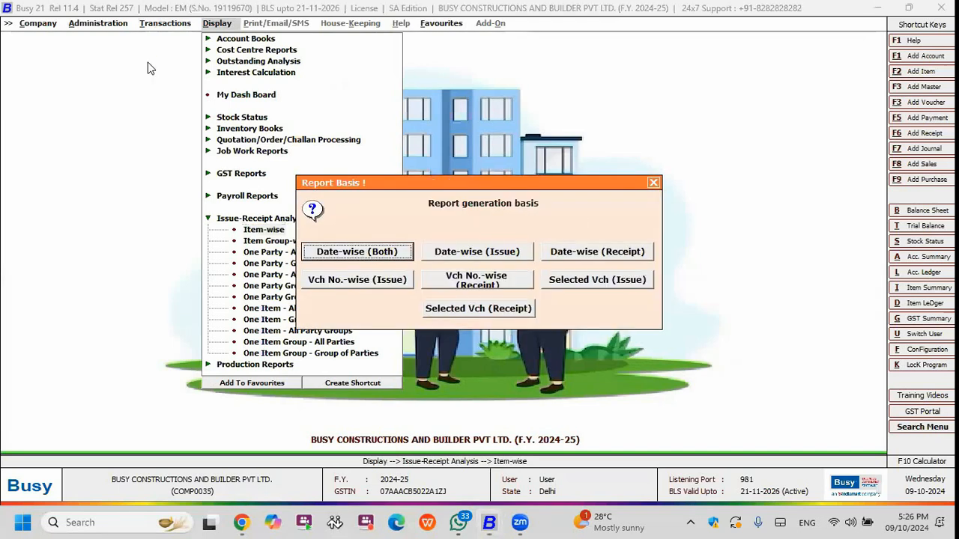
Base the issue-receipt report on dates for both issues and receipts.
key("Right")
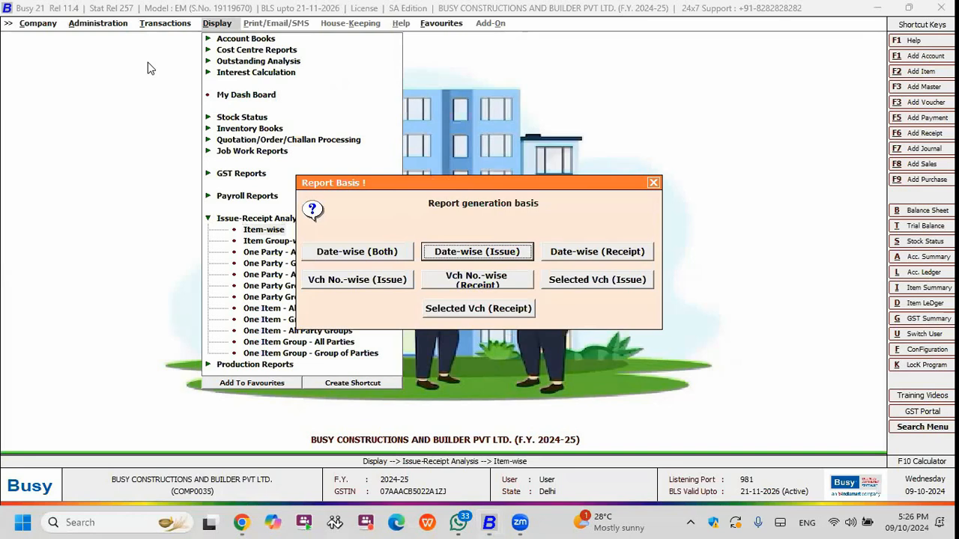
key("Left")
key("Right")
key("Right")
key("Right")
key("Left")
key("Left")
key("Left")
key("Return")
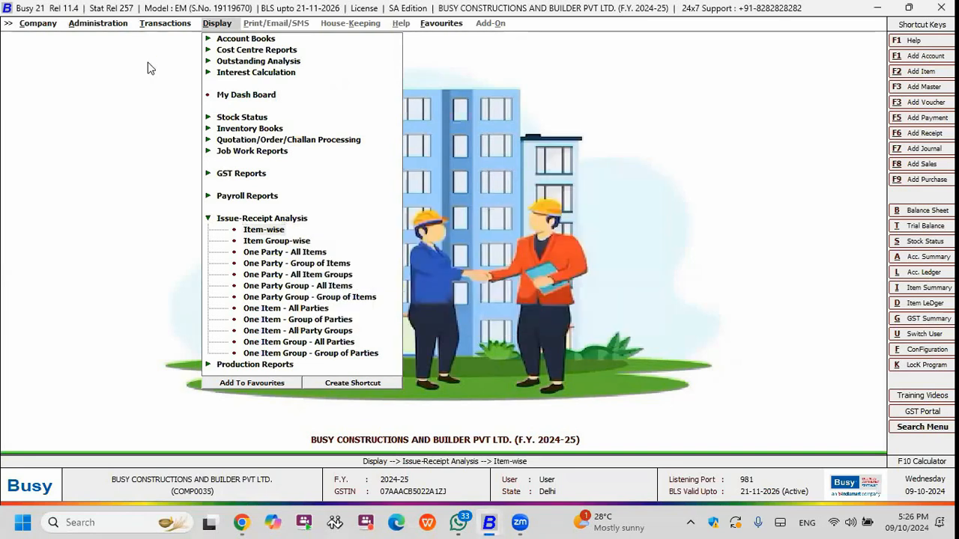
Generate the issue-receipt analysis for the Raw Materials item group with the default options.
key("Down")
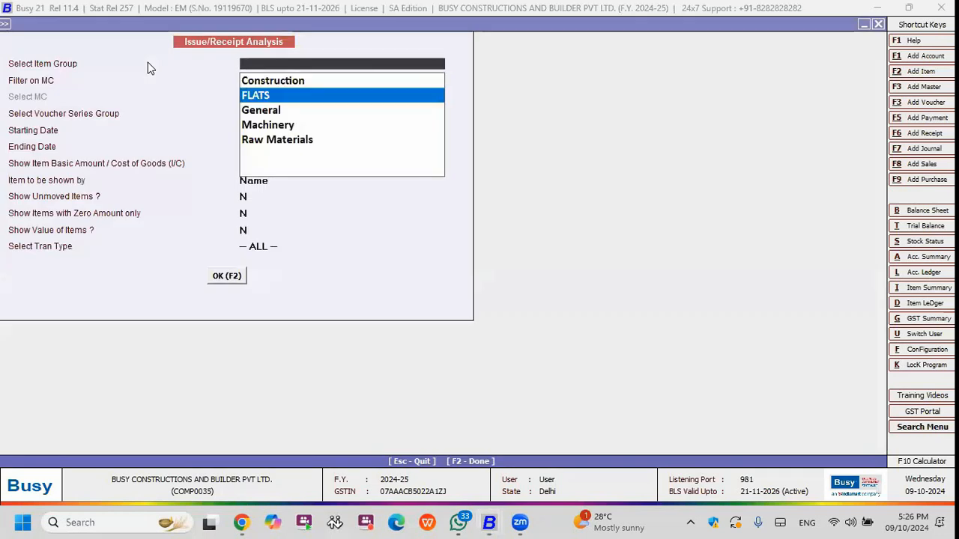
key("Down")
key("Down")
key("Down")
key("Return")
key("F2")
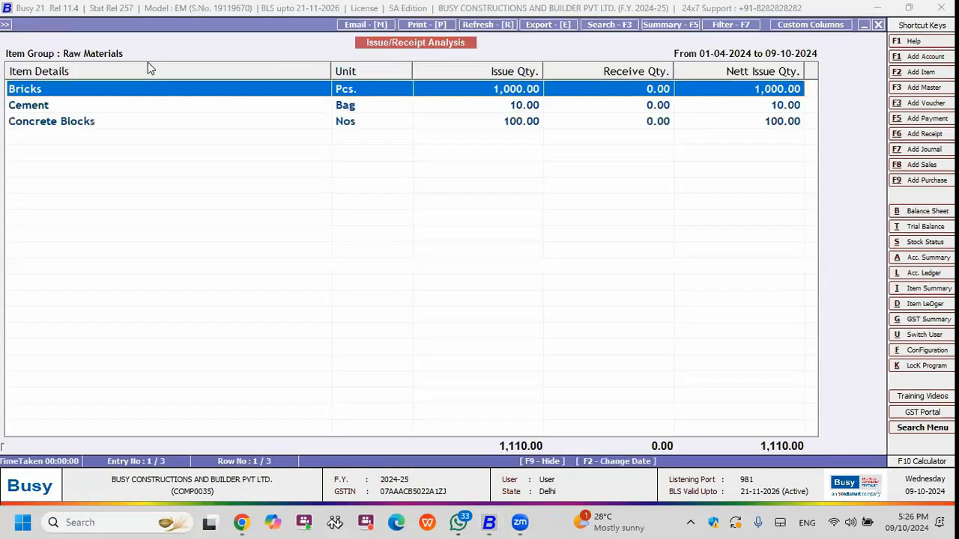
Examine the issued, received and net quantities of Bricks, Cement and Concrete Blocks, and close the analysis.
key("Down")
key("Up")
key("Down")
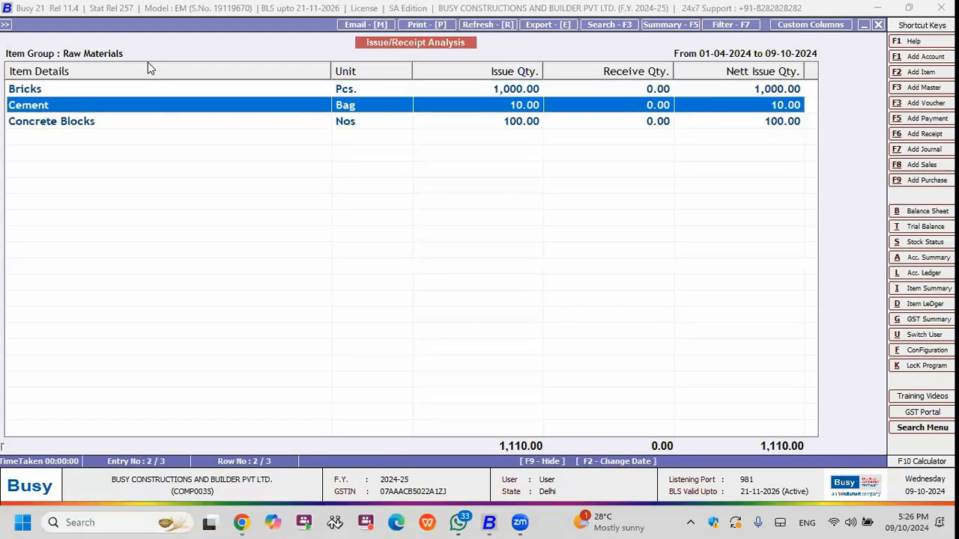
key("Down")
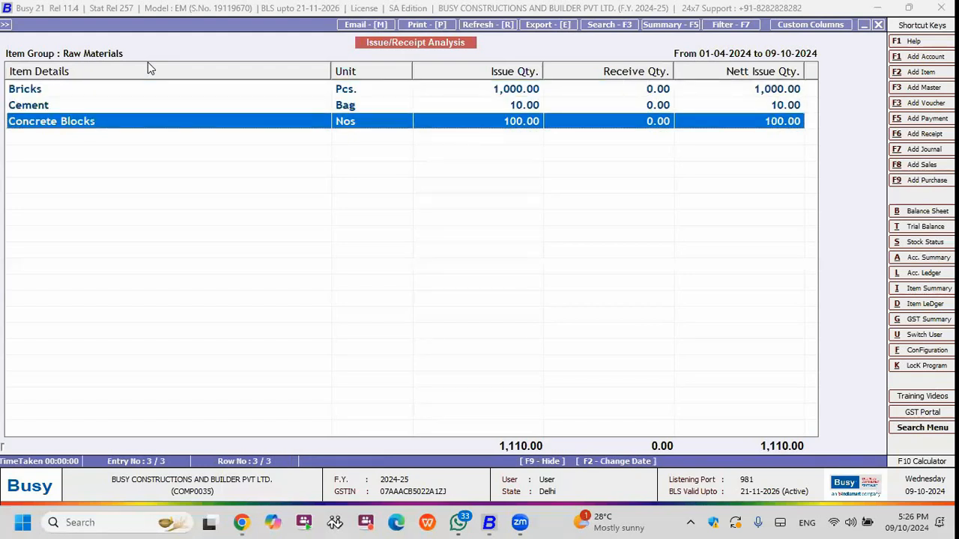
key("Up")
key("Up")
key("Down")
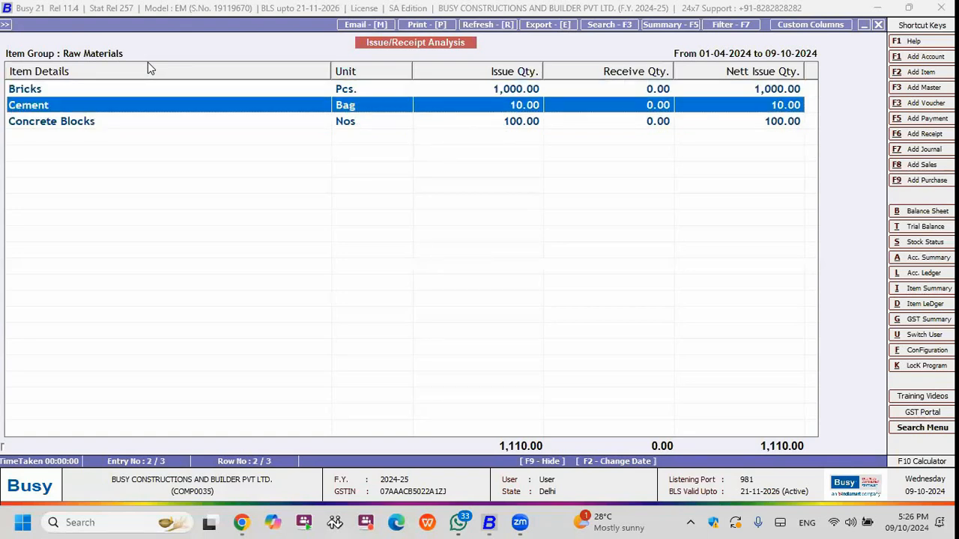
key("Escape")
key("Escape")
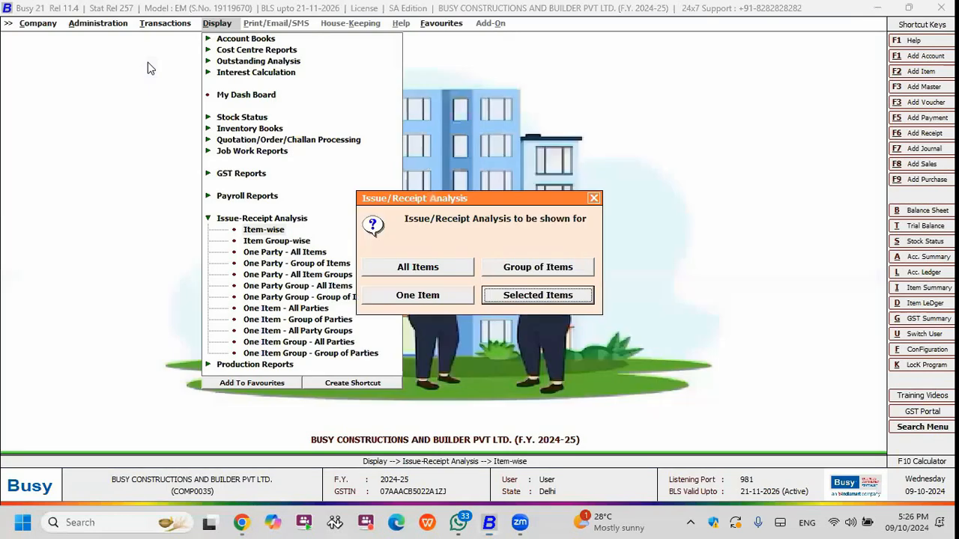
key("Escape")
Start a new material received voucher for the contract party, tracked with the party at Main Store.
key("Left")
key("Up")
key("Up")
key("Down")
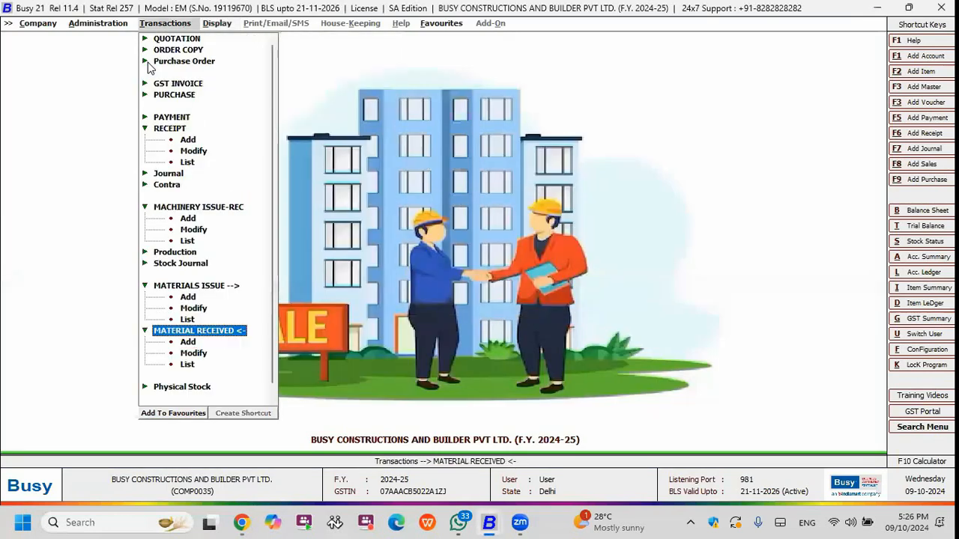
key("Down")
key("Return")
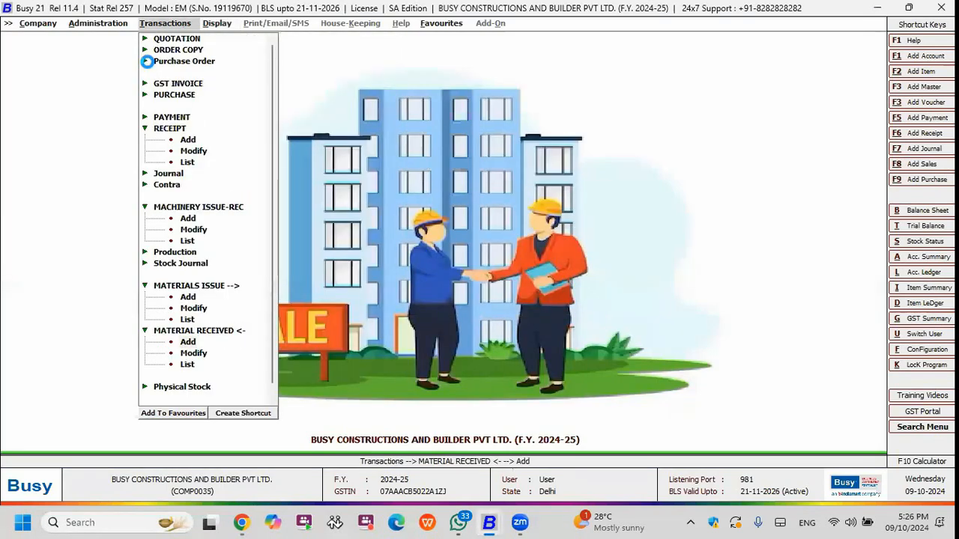
key("Return")
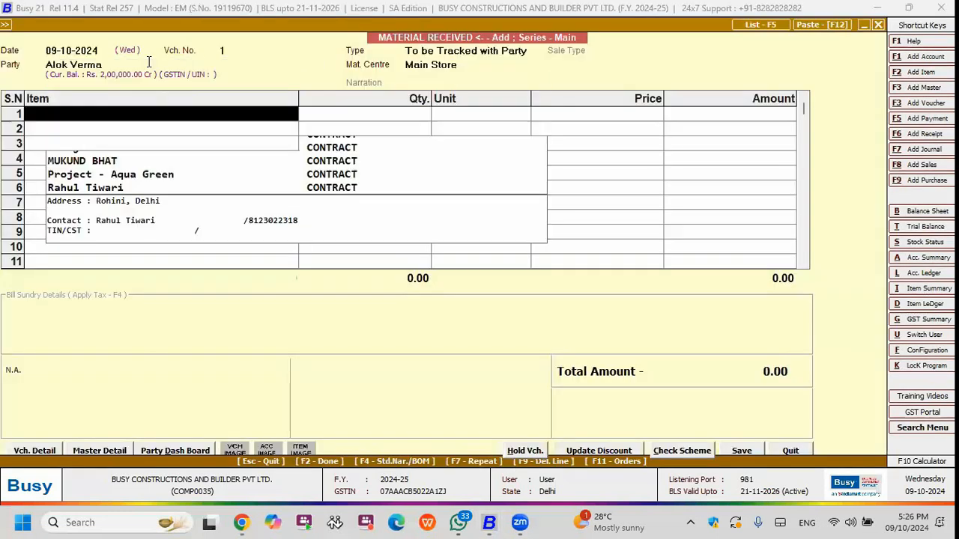
Enter 2 bags of Cement as received from the party, save the voucher and leave the entry form.
key("Down")
key("Down")
key("Down")
key("Return")
type("2")
key("Return")
key("F2")
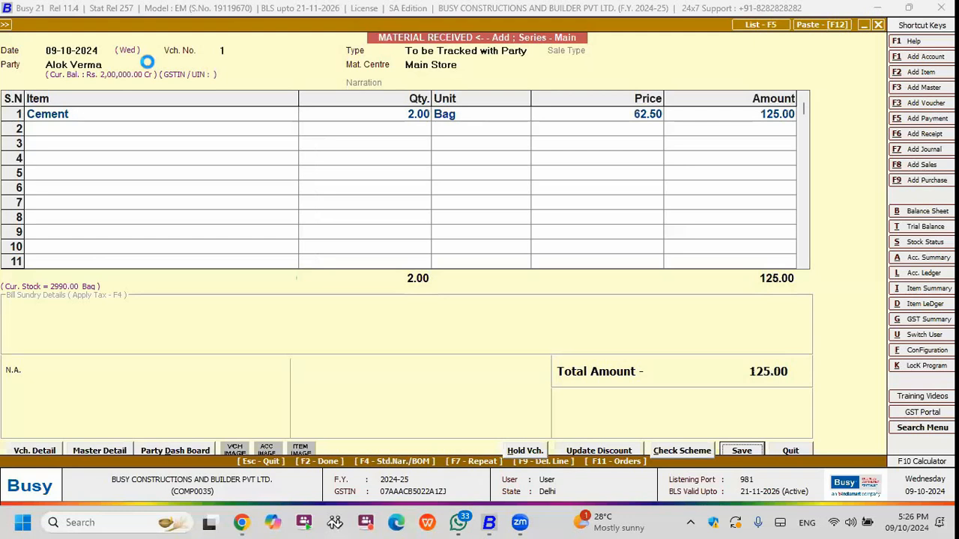
key("F2")
key("Escape")
Review the item-wise issue-receipt analysis of the Raw Materials group for the returned Cement, and close it.
key("Right")
key("Return")
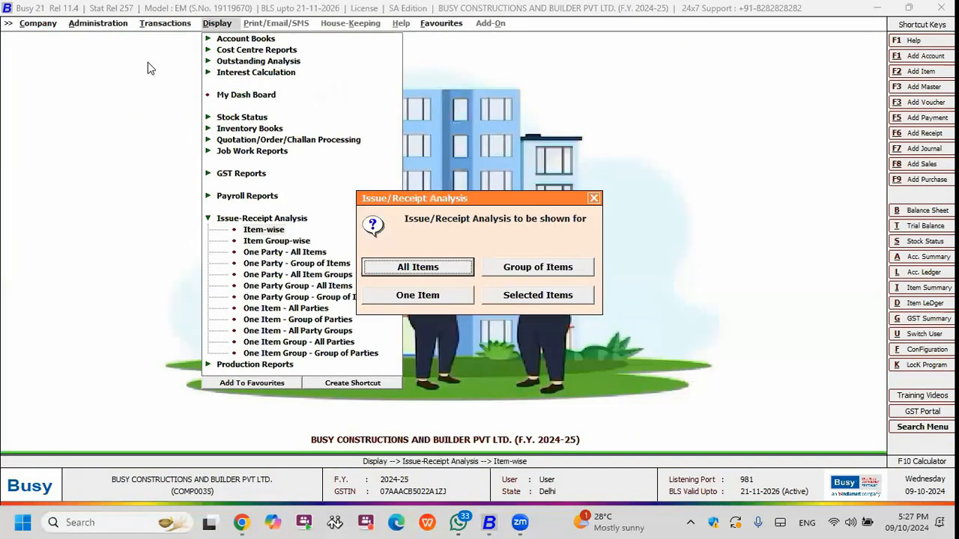
key("Return")
key("Return")
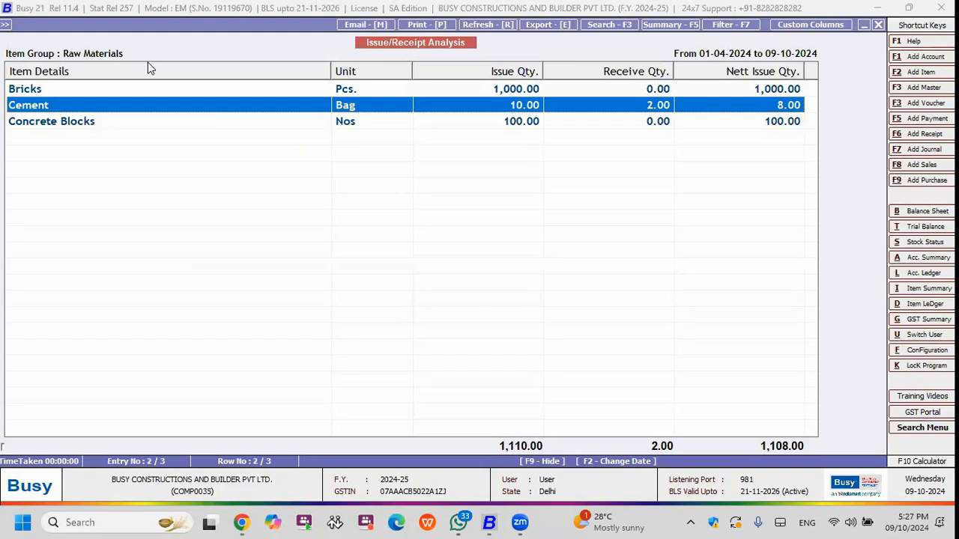
key("Escape")
key("Escape")
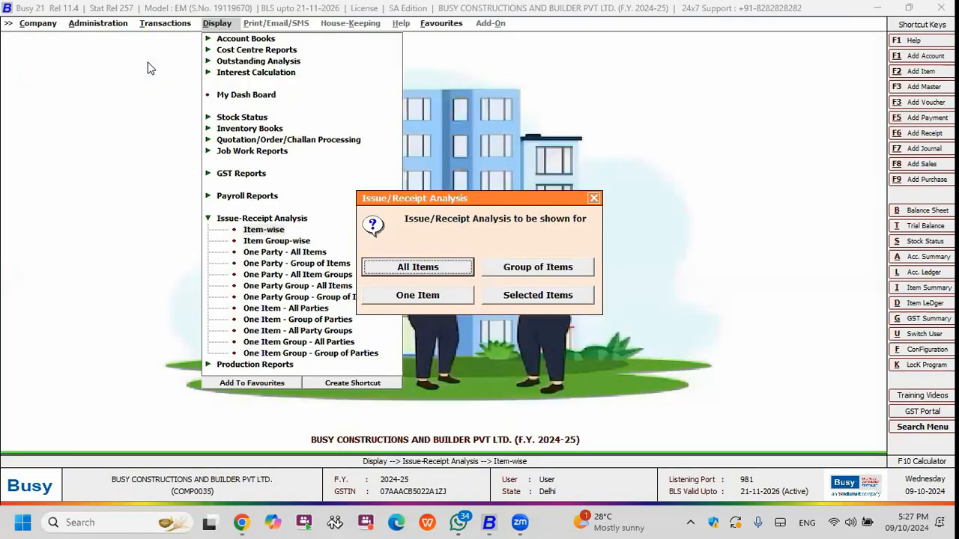
key("Escape")
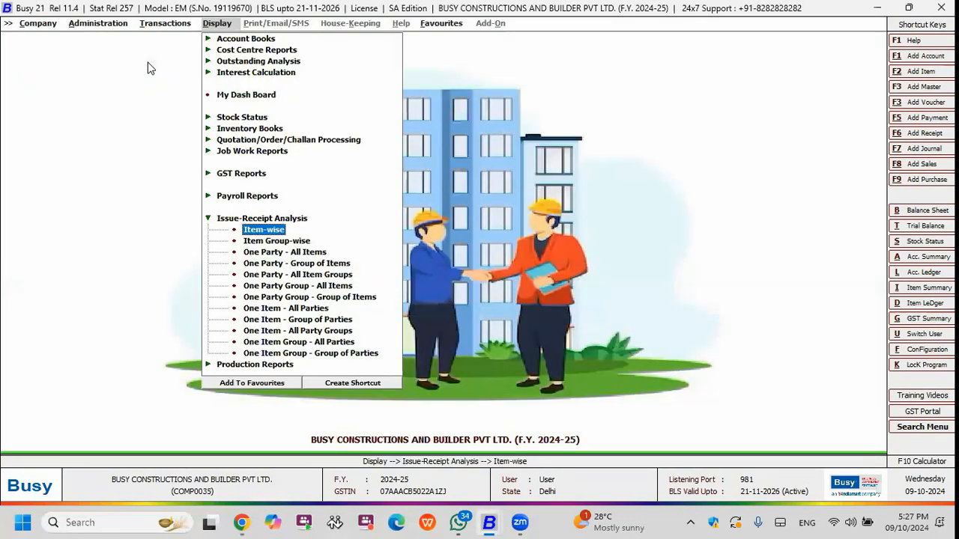
key("Escape")
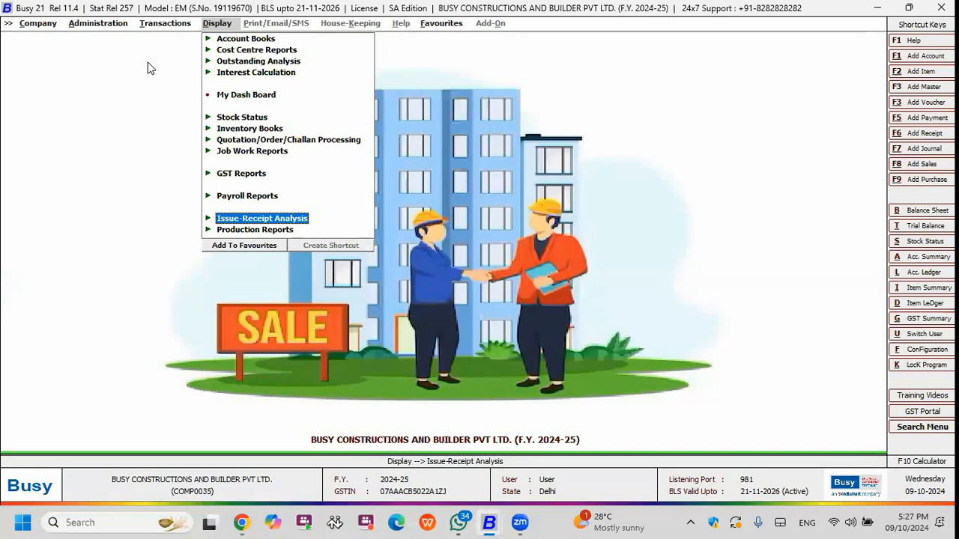
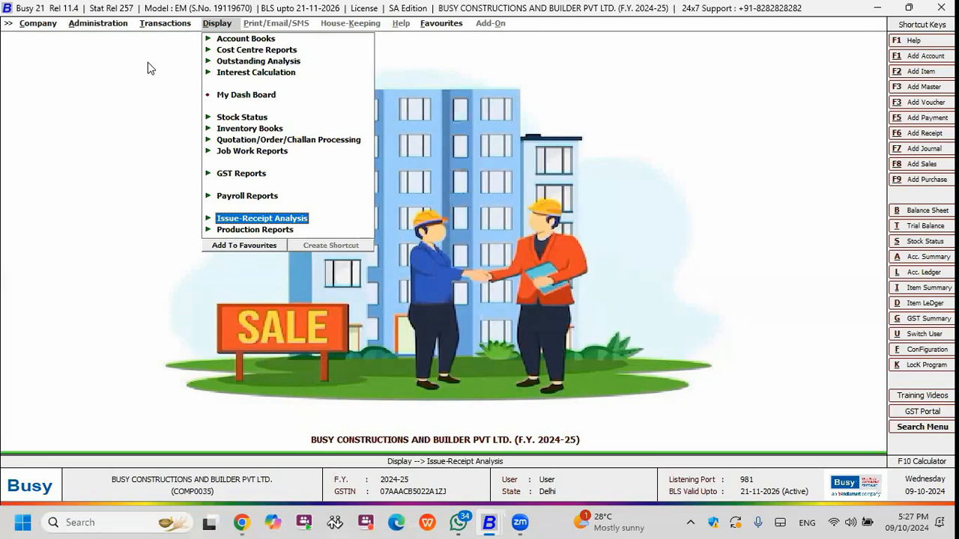
Start a new receipt voucher with SBI BANK as the receipt mode.
key("Up")
key("Left")
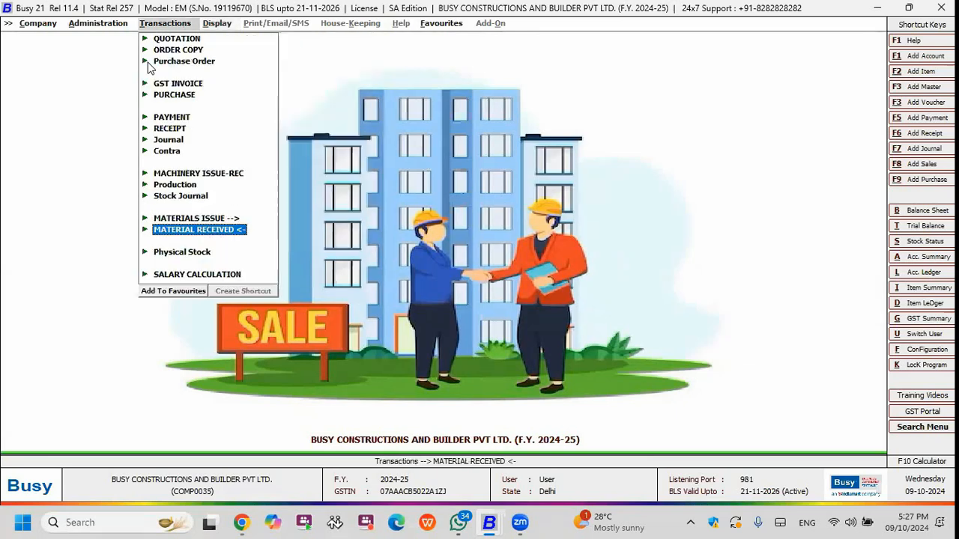
key("Up")
key("Up")
key("Up")
key("Up")
key("Up")
key("Up")
key("Up")
key("Up")
key("Up")
key("Up")
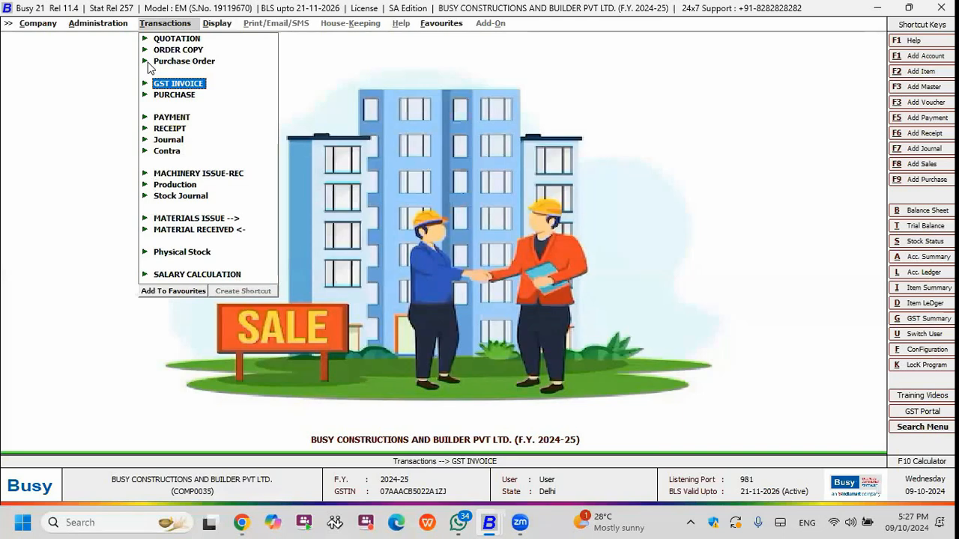
key("Down")
key("Down")
key("Down")
key("Up")
key("Down")
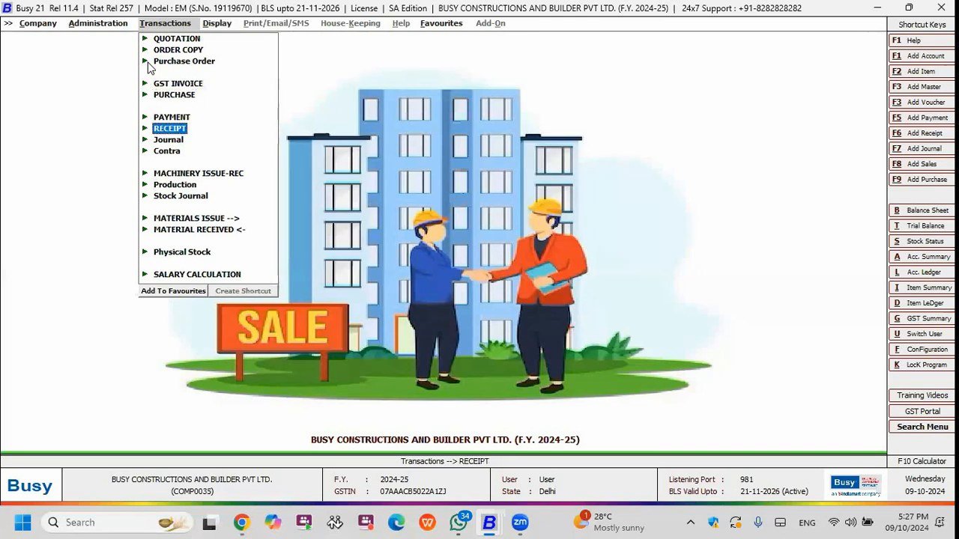
key("Return")
key("Return")
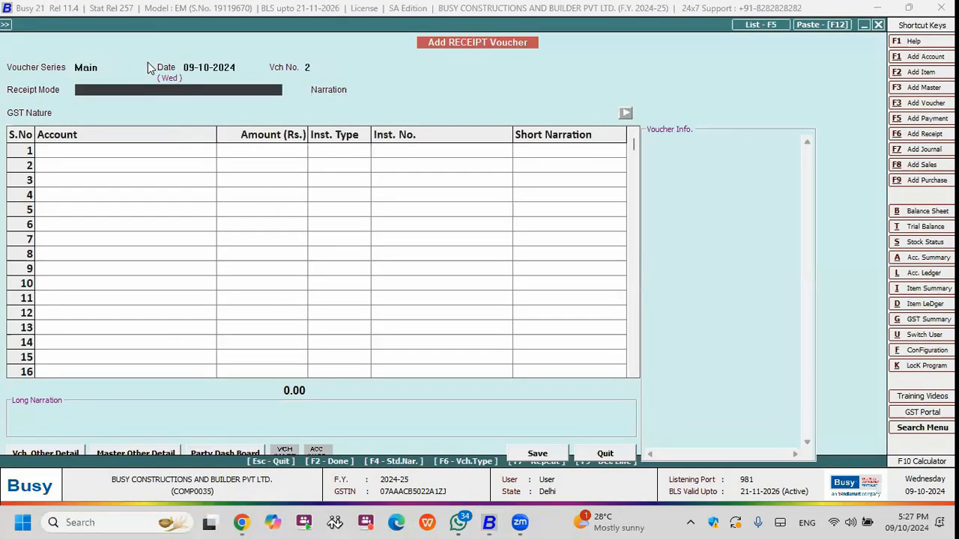
key("Down")
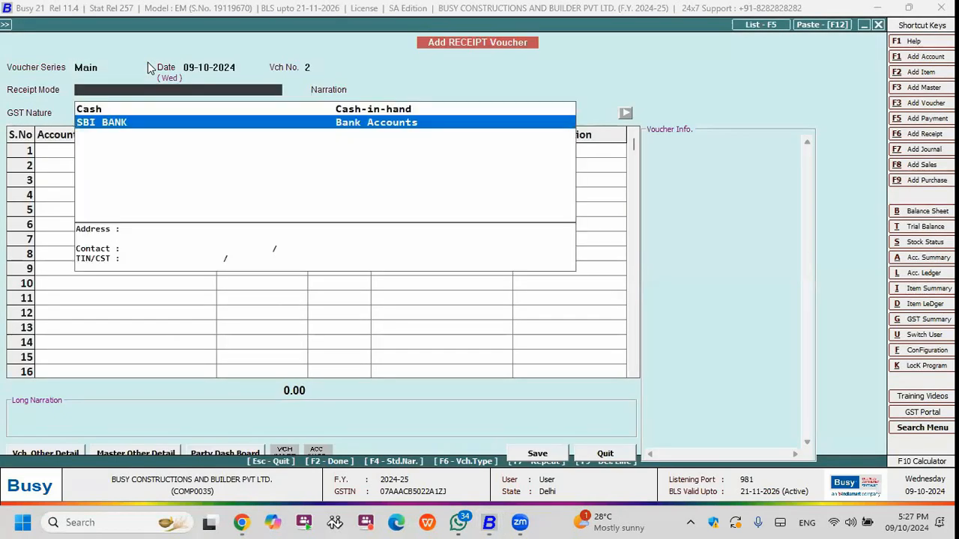
key("Return")
Enter a receipt of Rs. 30,00,000 from the client's account, save the voucher and leave the entry form.
key("Return")
type("AL")
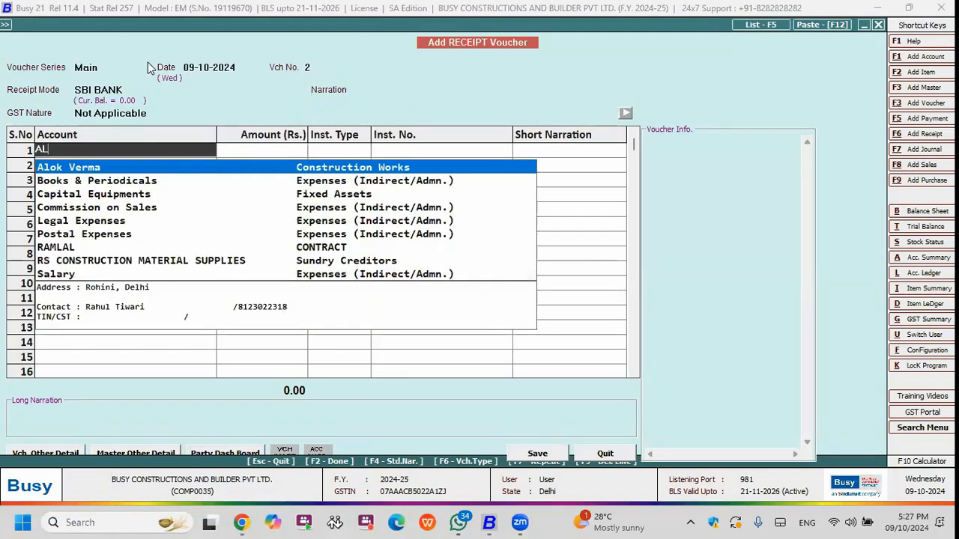
key("Return")
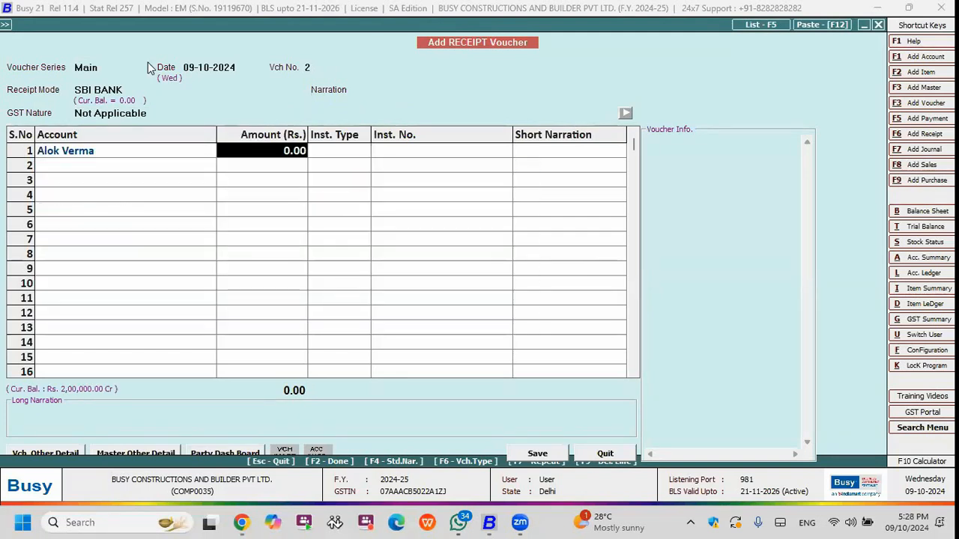
type("30,00,000")
key("Return")
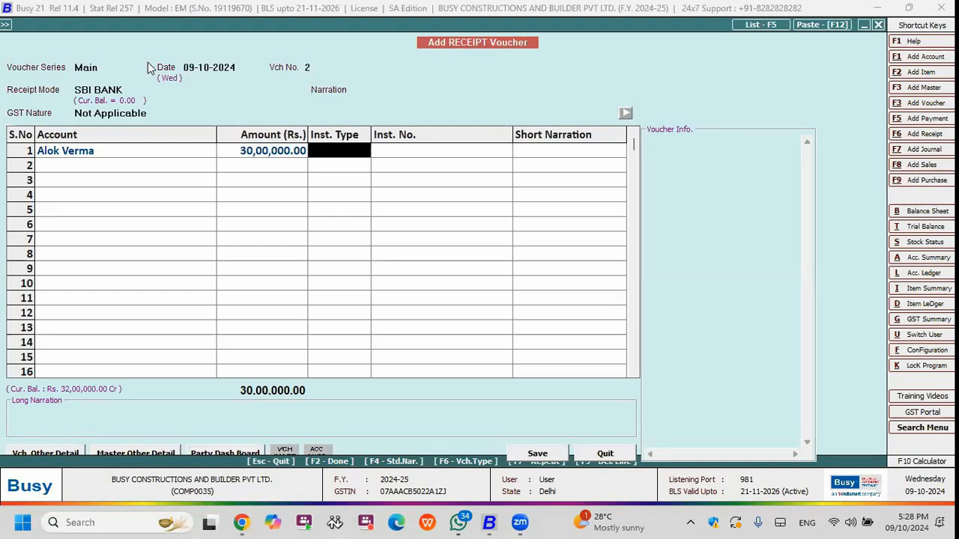
key("Escape")
key("Escape")
Start a new GST invoice for the client and fill in its items from pending quotation 1.
key("Up")
key("Up")
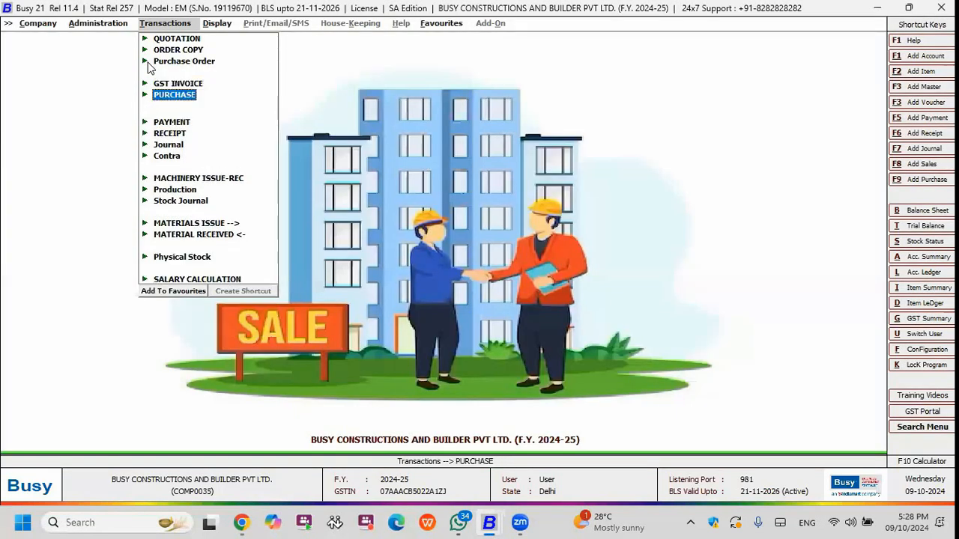
key("Return")
key("Up")
key("Up")
key("Up")
key("Down")
key("Return")
key("Return")
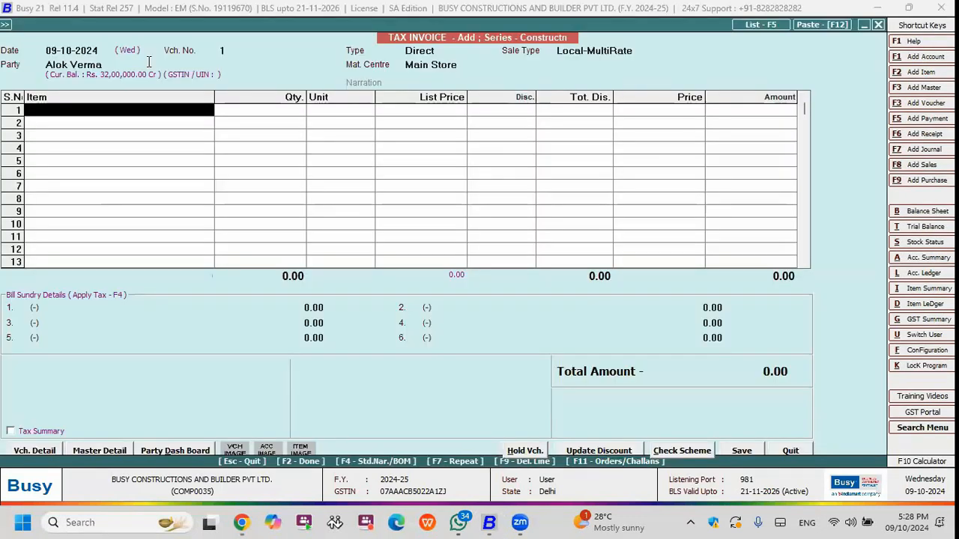
key("F11")
key("space")
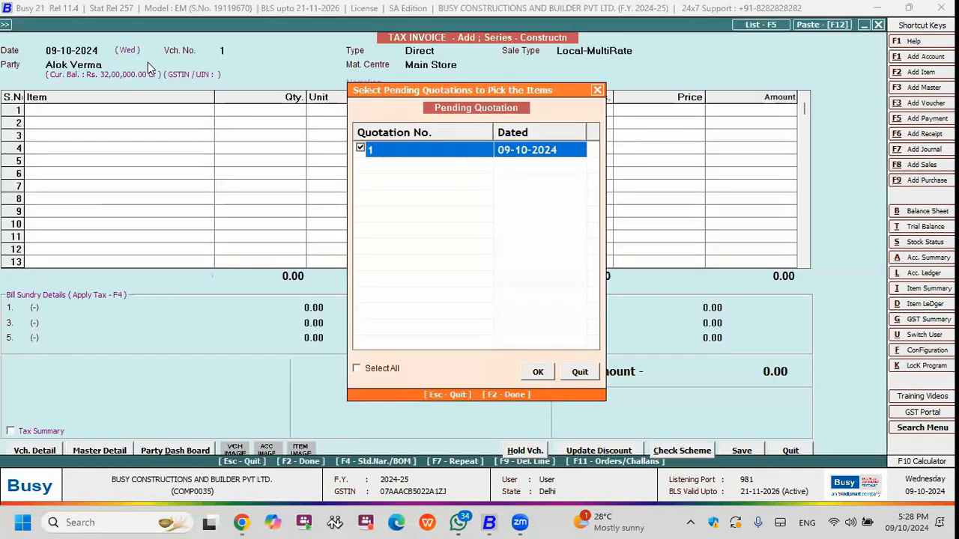
key("F2")
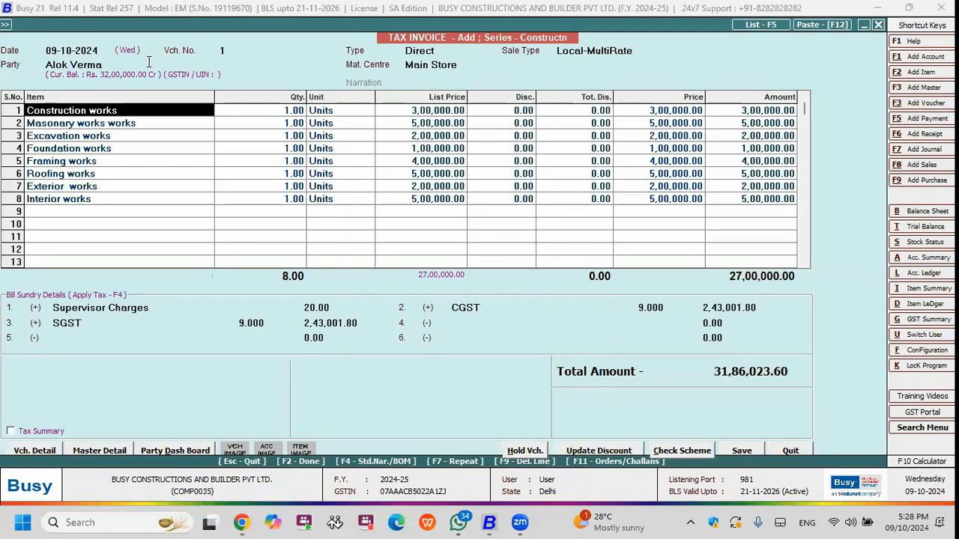
Save the tax invoice, review its print preview in the STANDARD format and close the preview.
key("F2")
key("F2")
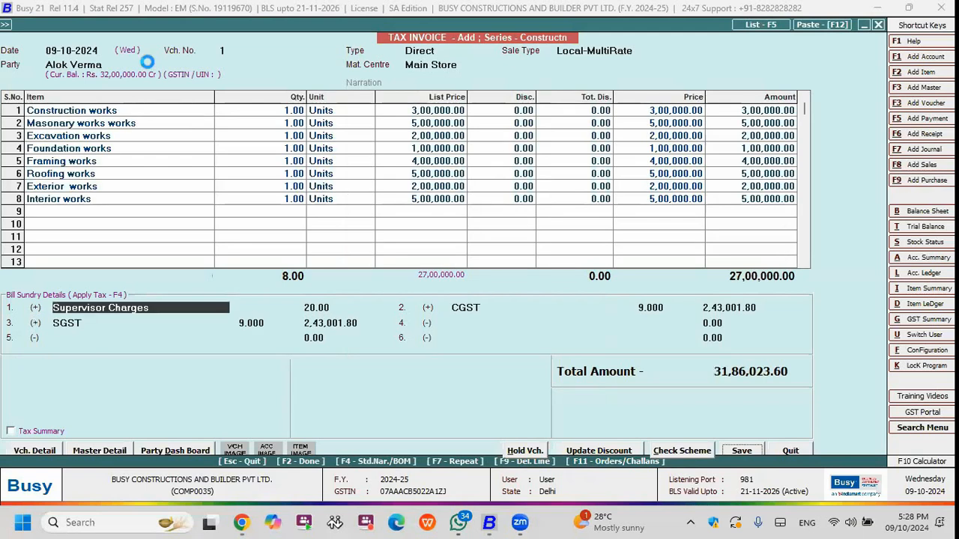
key("F2")
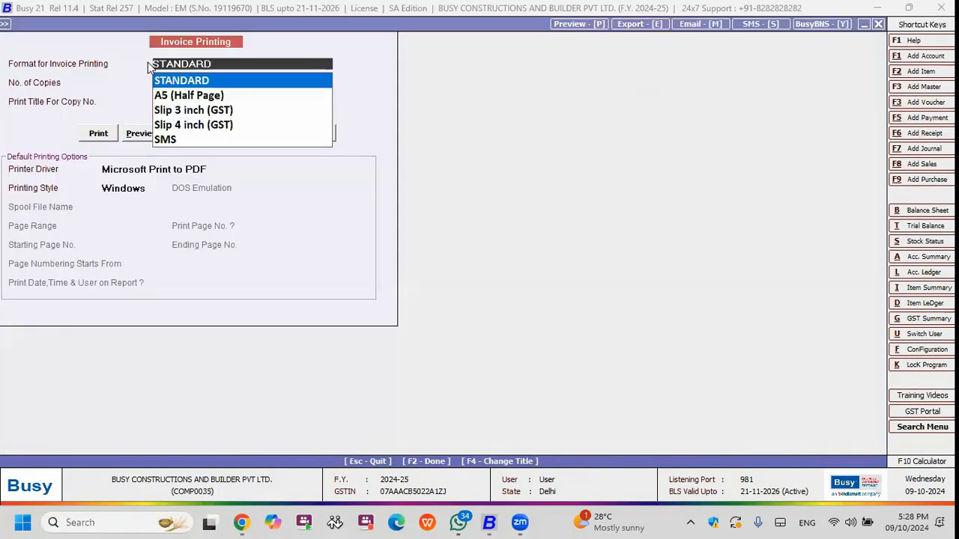
key("Return")
key("F2")
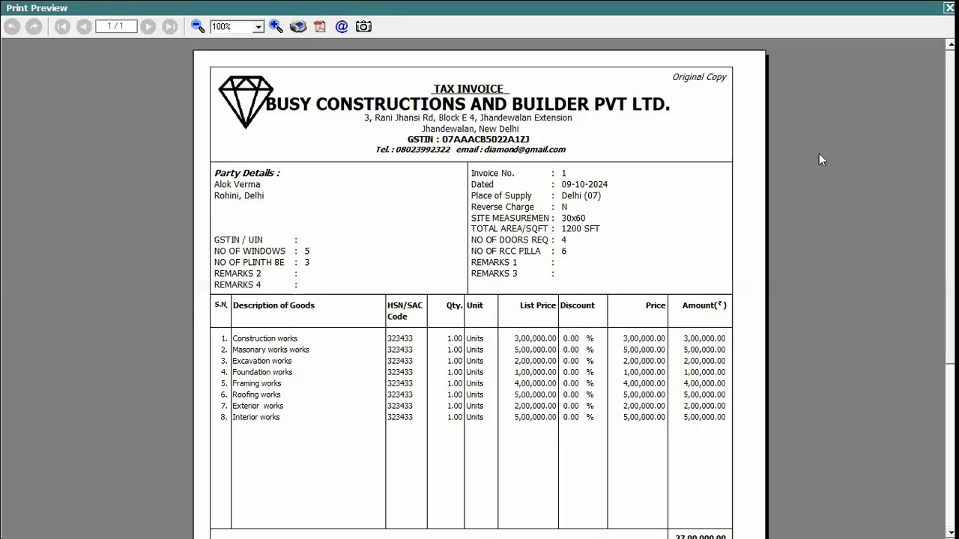
scroll(148, 67, "down", 3)
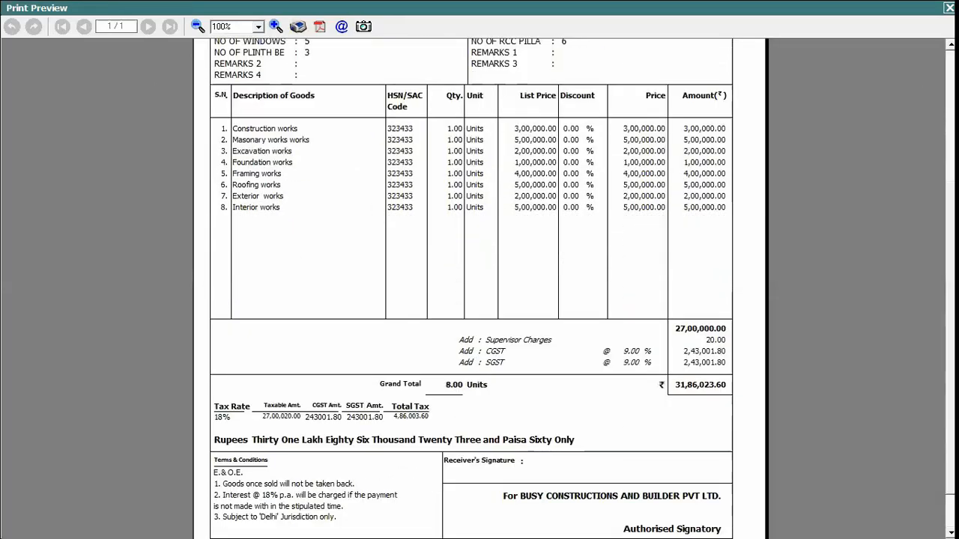
scroll(480, 288, "up", 3)
key("Escape")
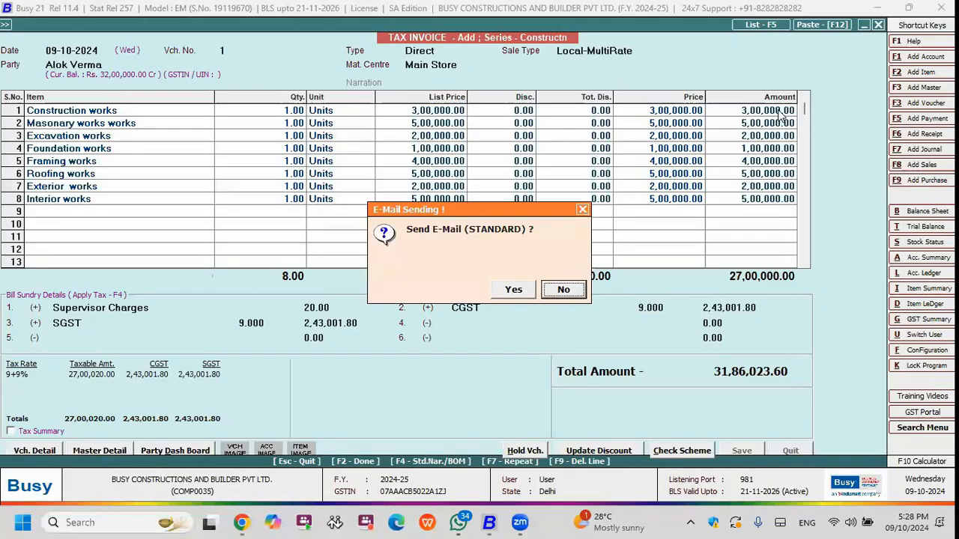
Decline sending the invoice by e-mail and SMS, and leave the invoice entry form.
key("Return")
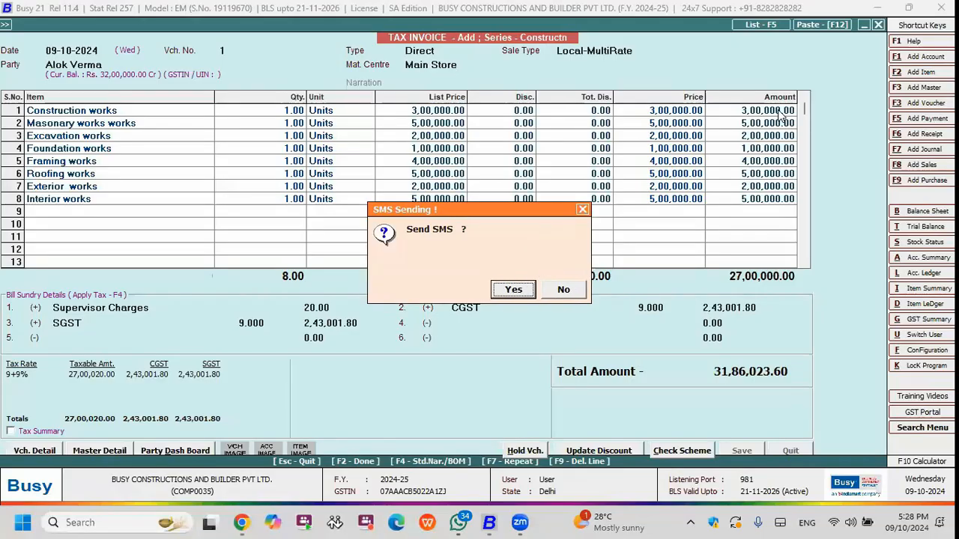
key("Right")
key("Return")
key("Escape")
key("Escape")
Review the Amount Receivable report under Outstanding Analysis for all voucher series, and close it.
key("Right")
key("Up")
key("Up")
key("Up")
key("Up")
key("Up")
key("Up")
key("Up")
key("Up")
key("Up")
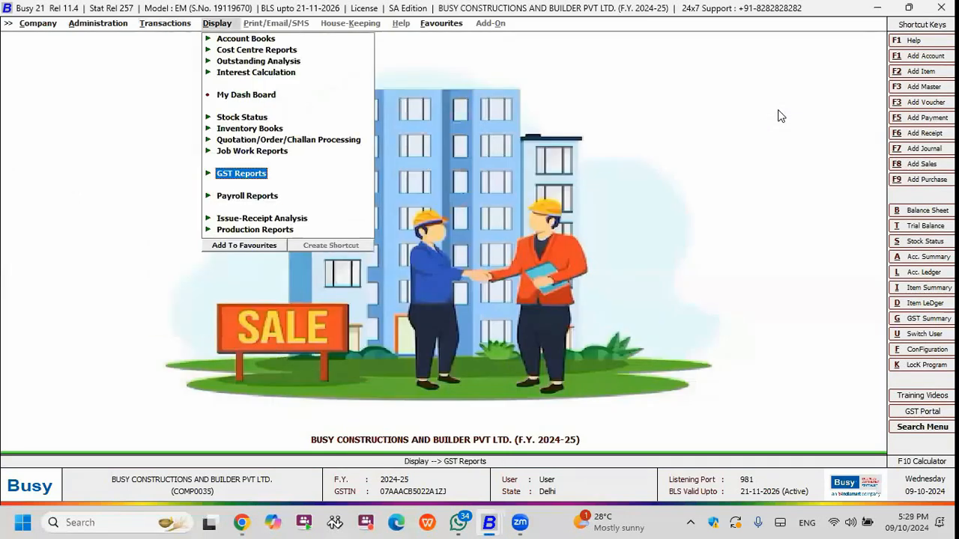
key("Down")
key("Right")
key("Return")
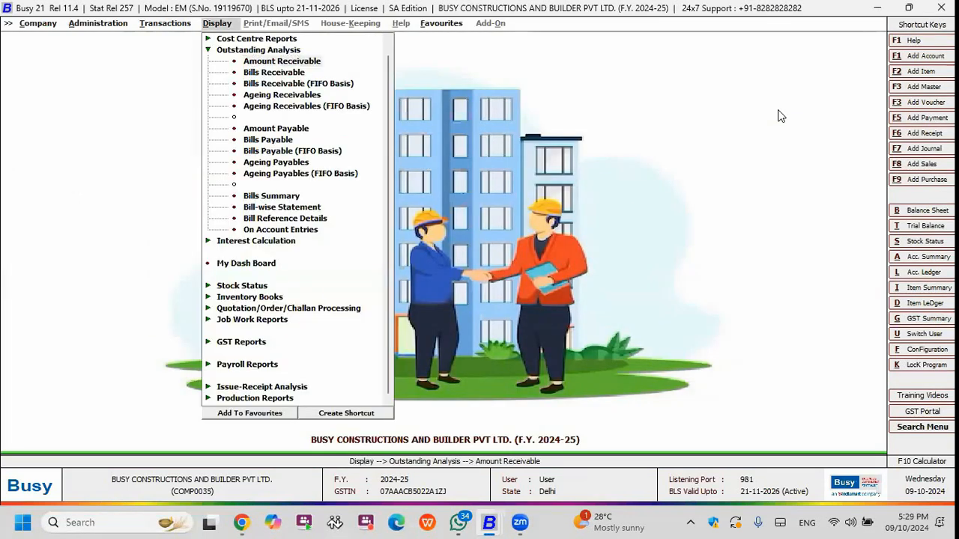
key("Return")
key("Return")
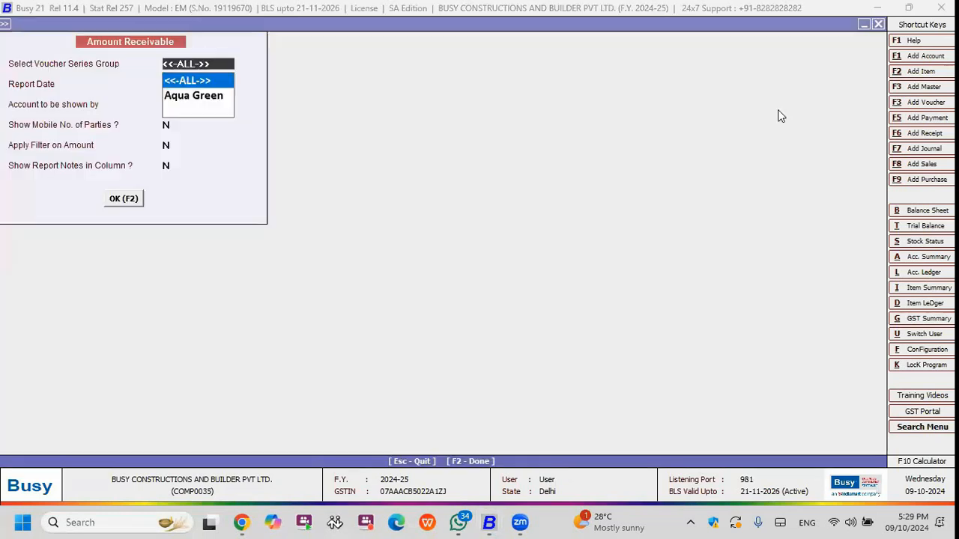
key("F2")
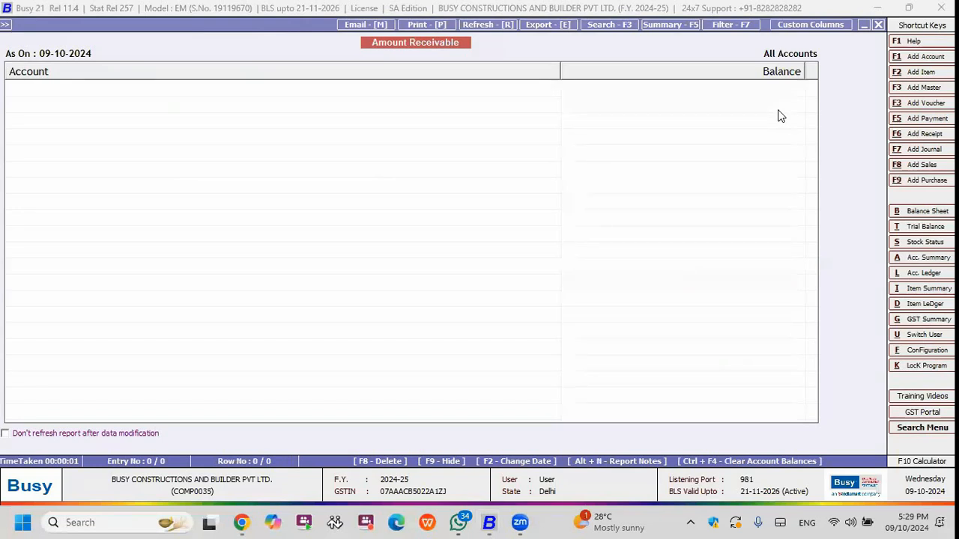
key("Escape")
key("Escape")
key("Escape")
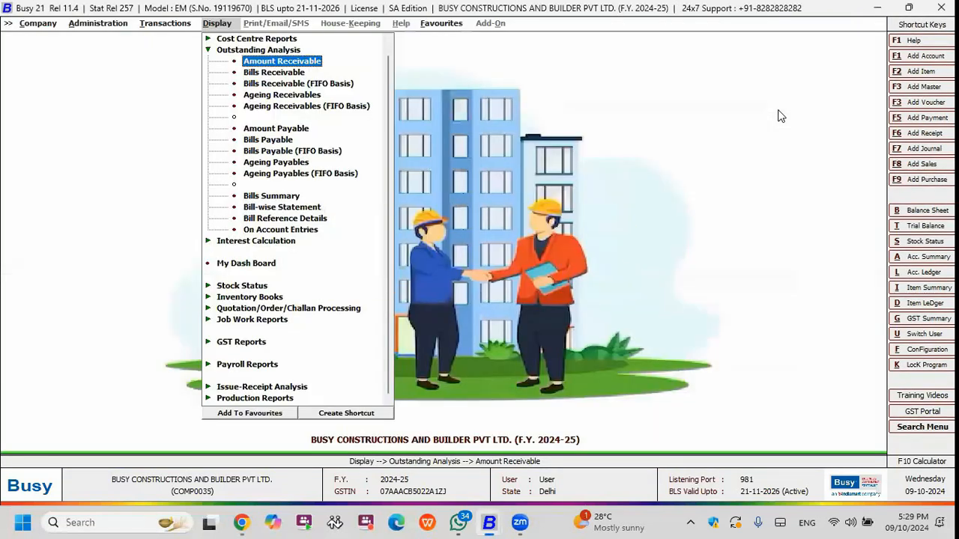
Review the Amount Payable report for the outstanding balances of all accounts, and close it.
key("Down")
key("Down")
key("Down")
key("Down")
key("Down")
key("Return")
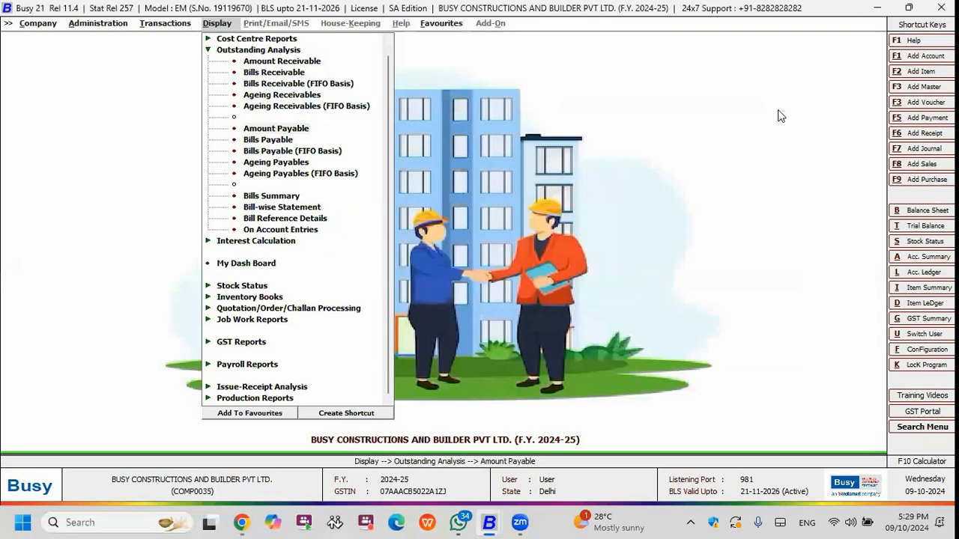
key("F2")
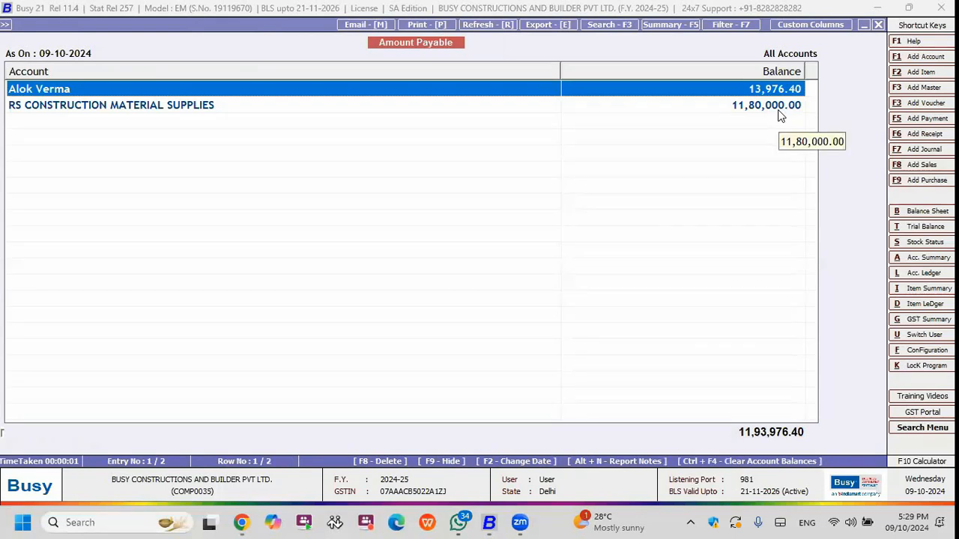
key("Down")
key("Up")
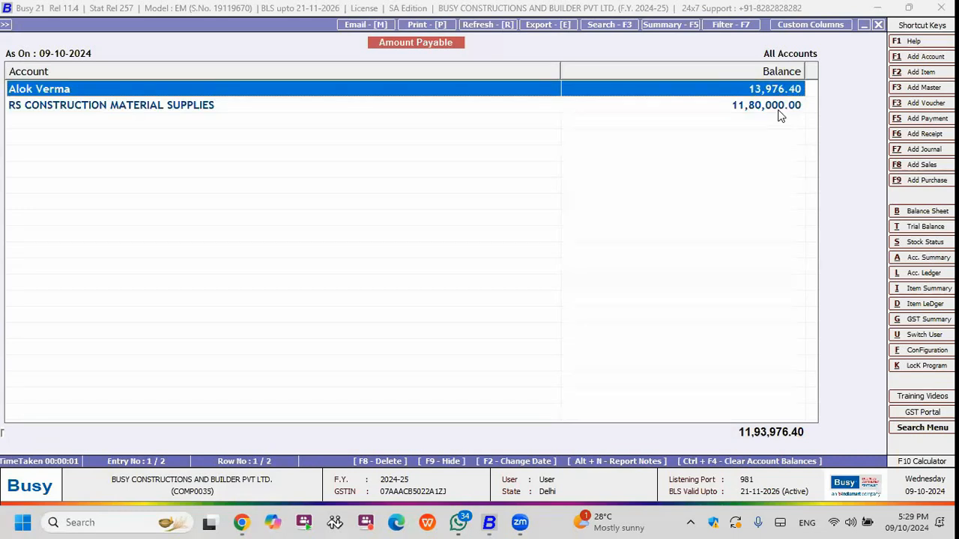
key("Escape")
key("Escape")
key("Up")
key("Return")
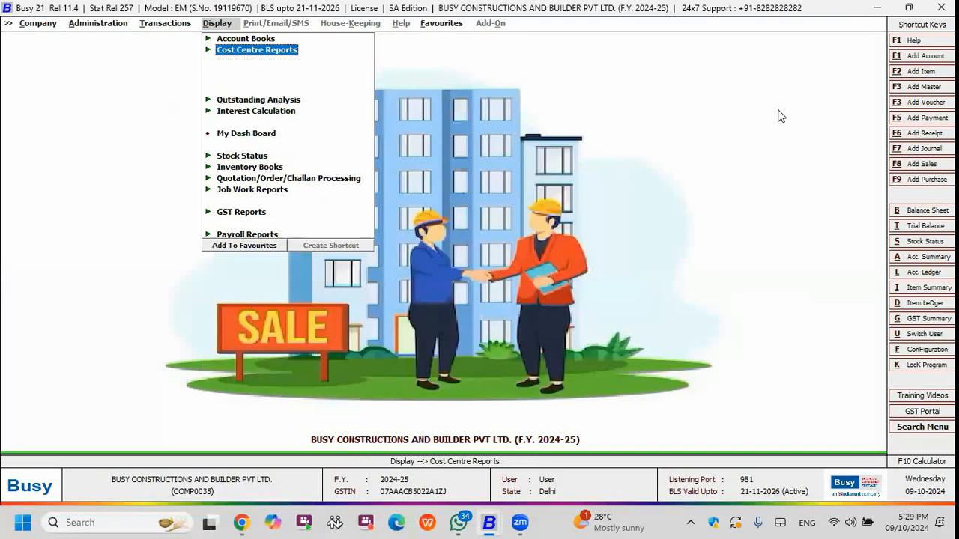
key("Return")
key("Return")
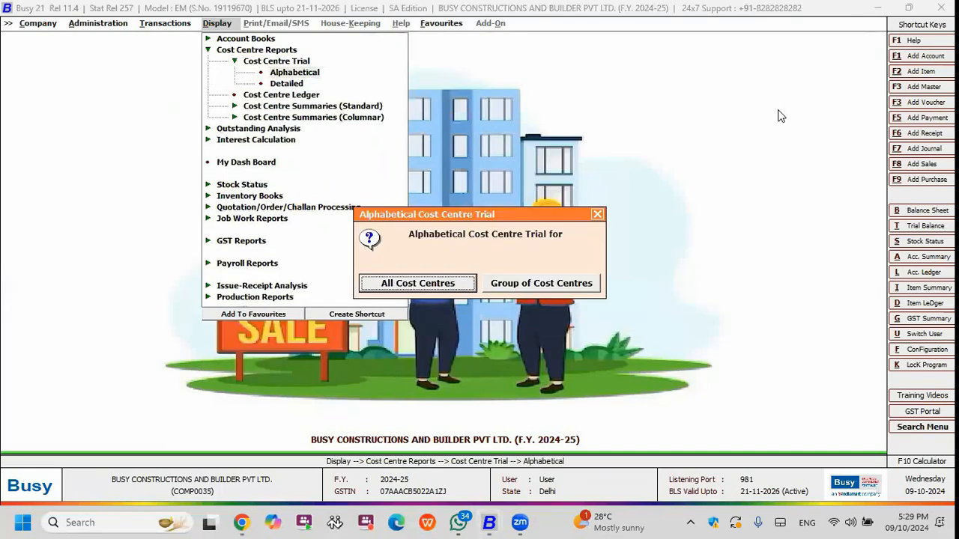
key("Return")
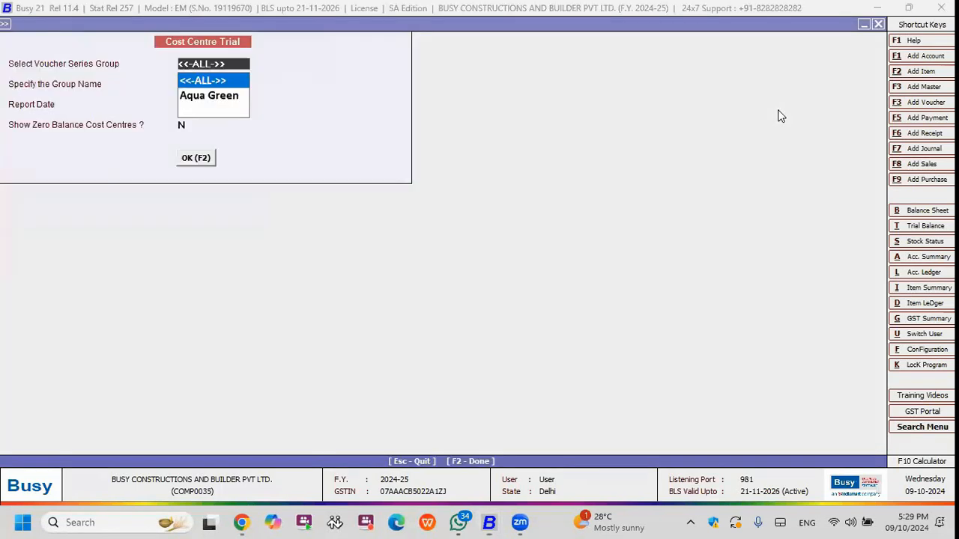
key("Return")
key("Escape")
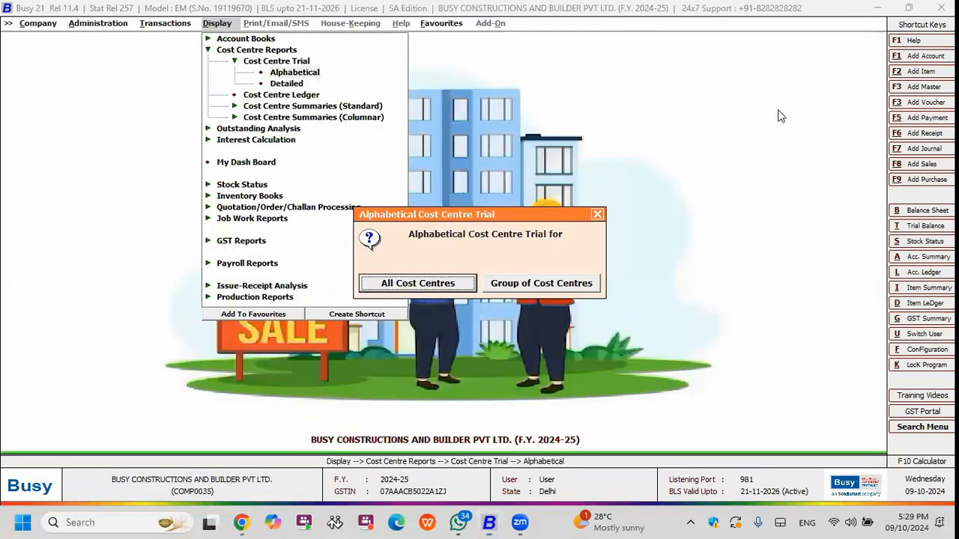
key("Escape")
key("Return")
key("Return")
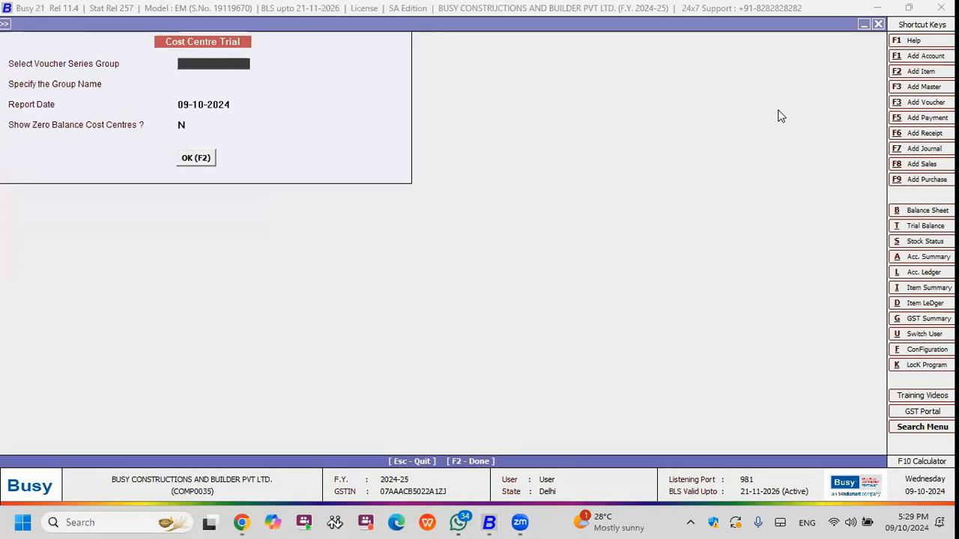
key("Escape")
key("Right")
key("Escape")
key("Down")
key("Return")
key("Escape")
Examine the purchase, sale and receipt entries in the cost centre ledger of the client's 3BHK Duplex House from 1-4-2024 to 9-10-2024.
key("Down")
key("Return")
key("Return")
key("Return")
key("F2")
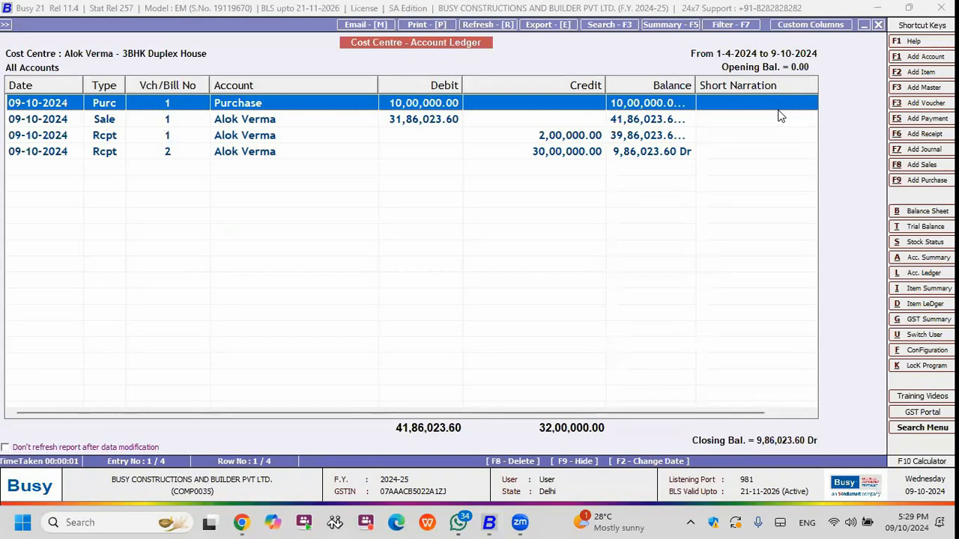
key("Down")
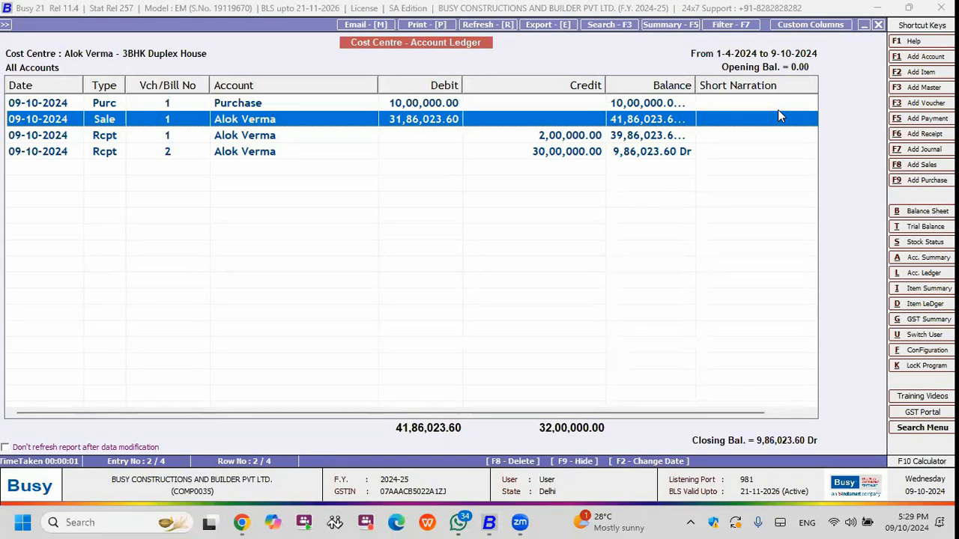
key("Down")
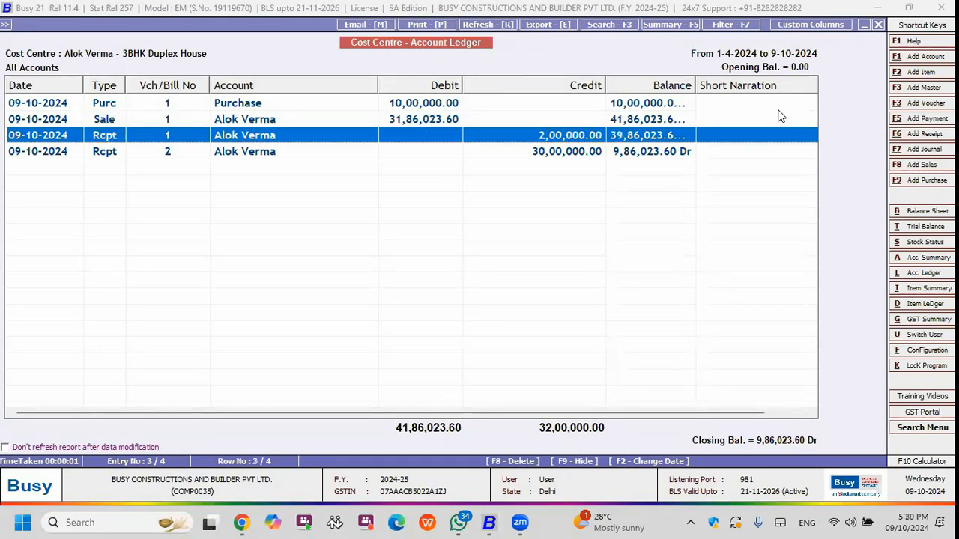
key("Down")
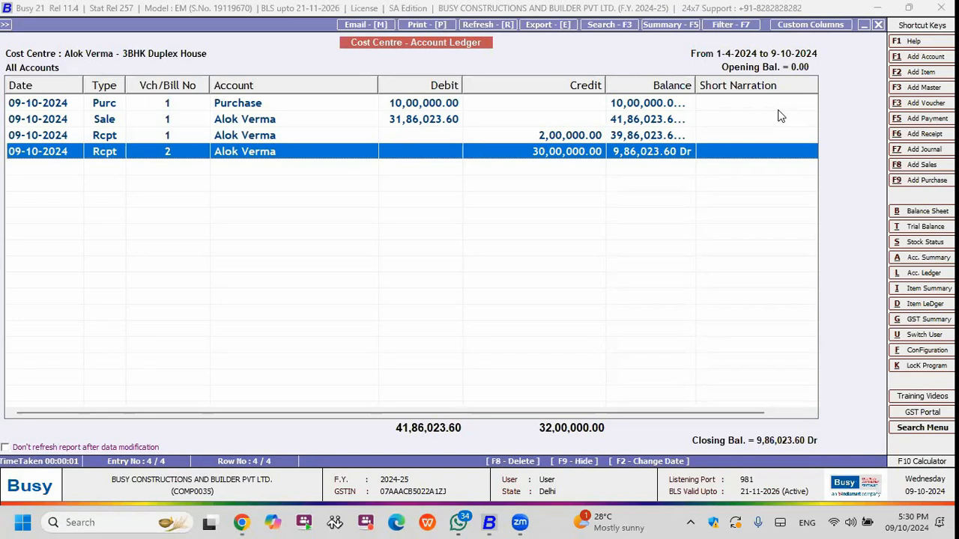
Close the cost centre ledger and start adding a new payment voucher.
key("Escape")
key("Escape")
key("Escape")
key("Left")
key("Escape")
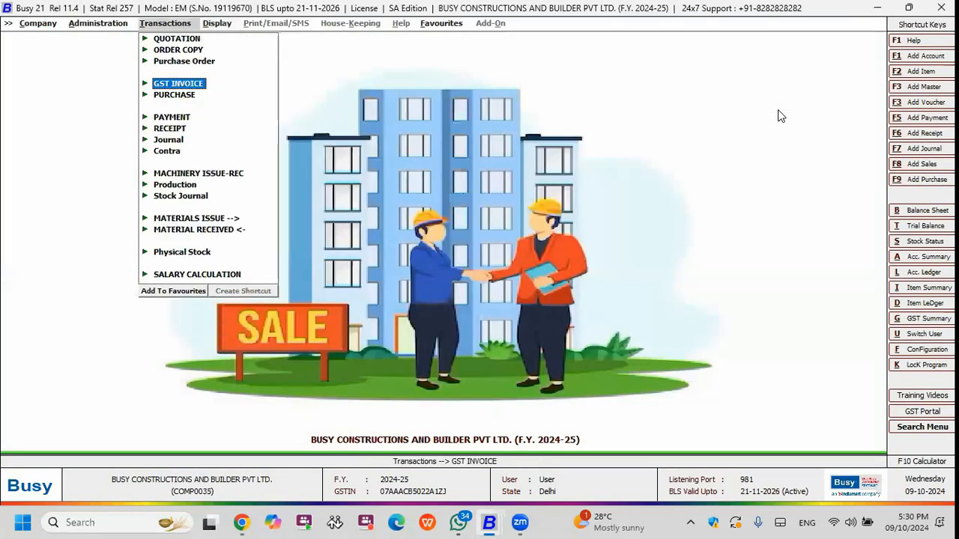
key("Down")
Fill in the payment voucher header with series Main, date 09-10-2024, payment mode Cash and GST nature Not Applicable.
key("Down")
key("Down")
key("Up")
key("Return")
key("Return")
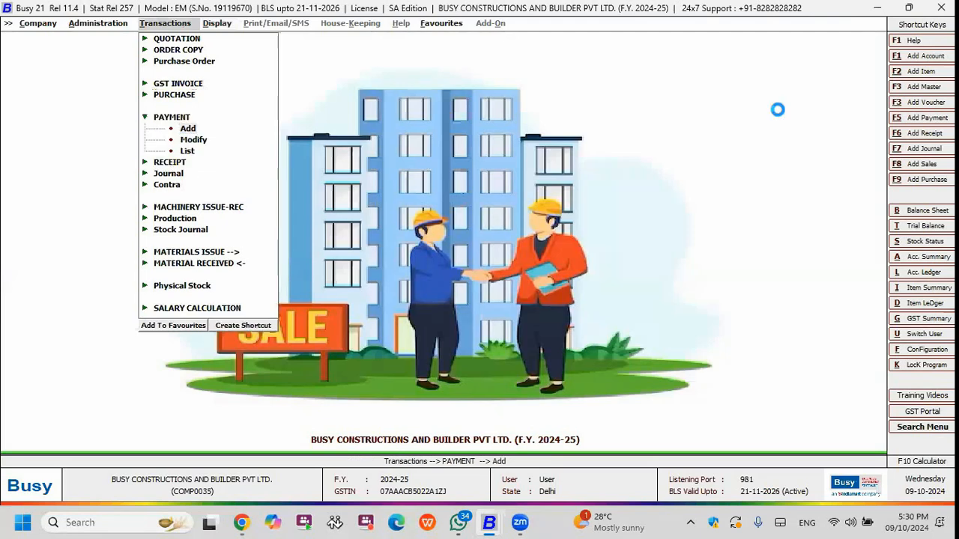
key("Return")
key("space")
key("Down")
key("Up")
key("Return")
key("Return")
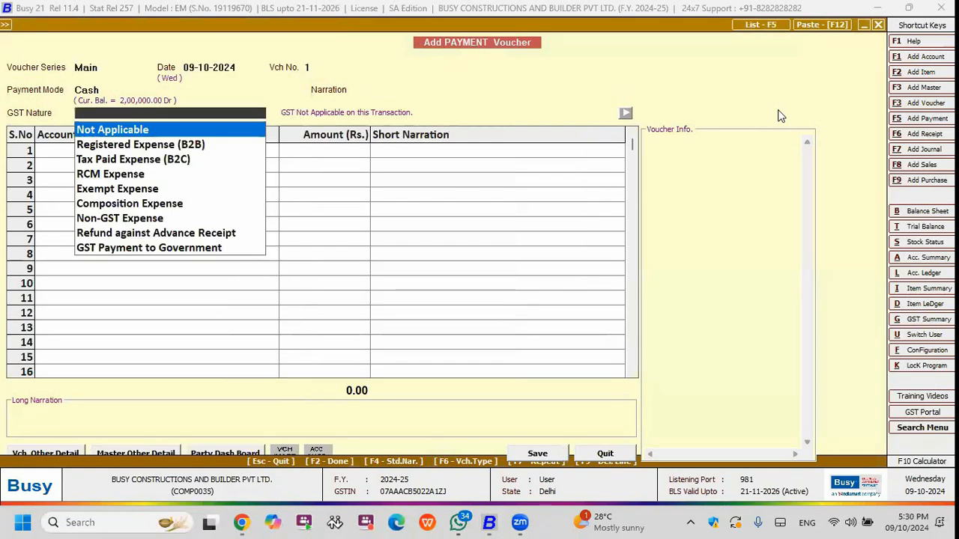
key("Return")
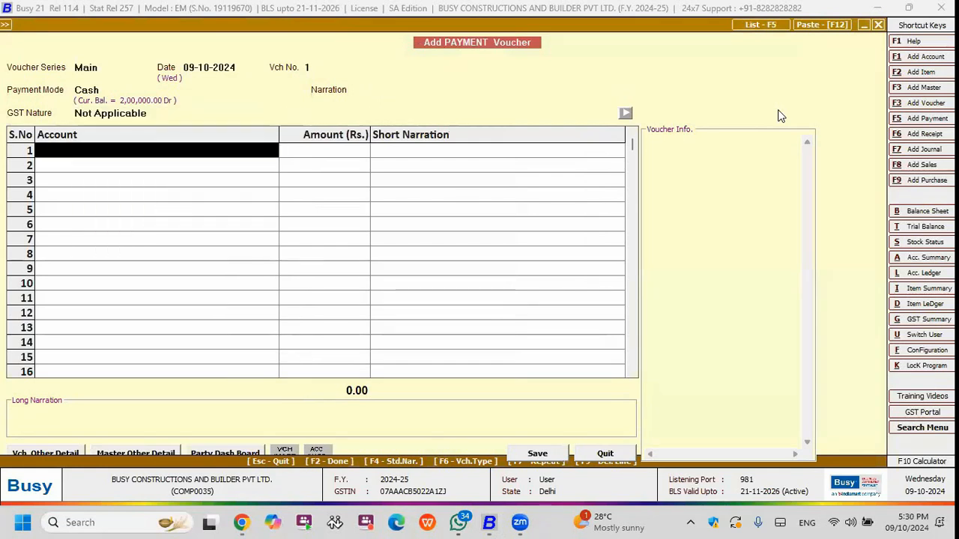
Enter a payment of Rs. 2,000 against the Daily Food Expenses account.
type("dai")
key("Return")
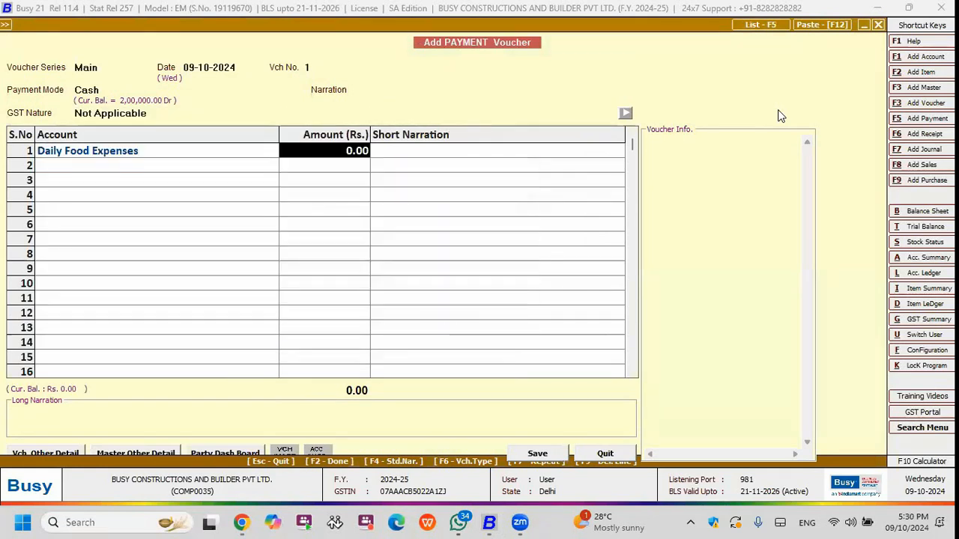
type("2,000")
key("Return")
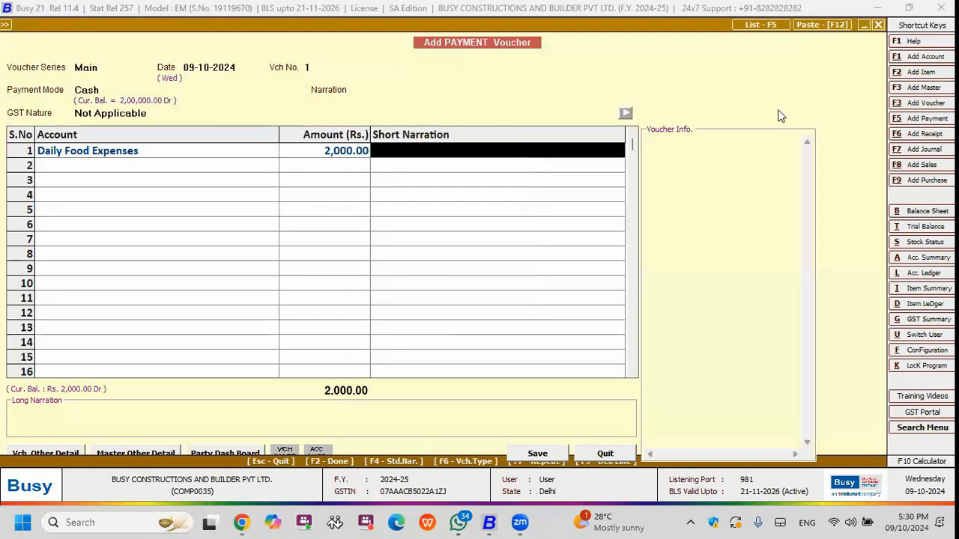
key("Return")
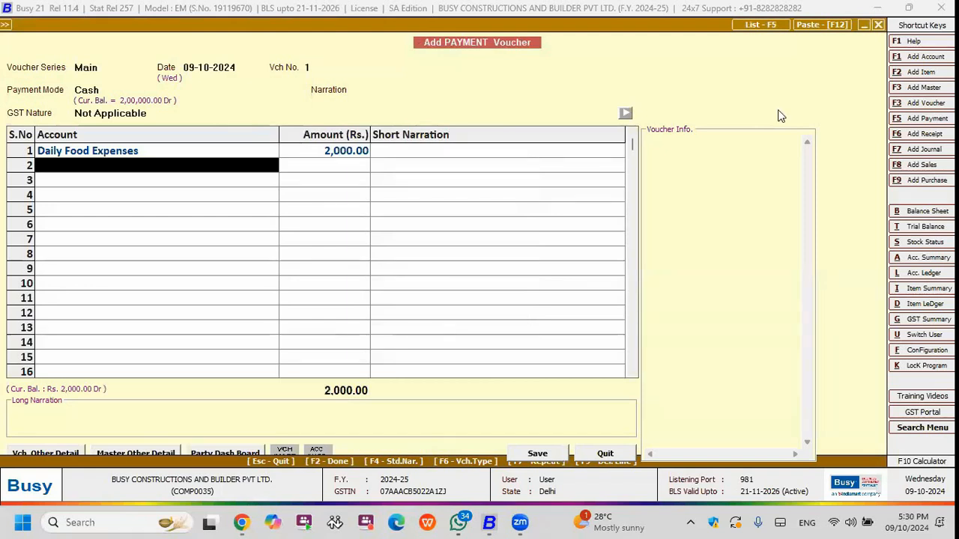
Allocate the food expense to the client's 3BHK Duplex House cost centre and save the payment voucher.
key("Return")
key("Return")
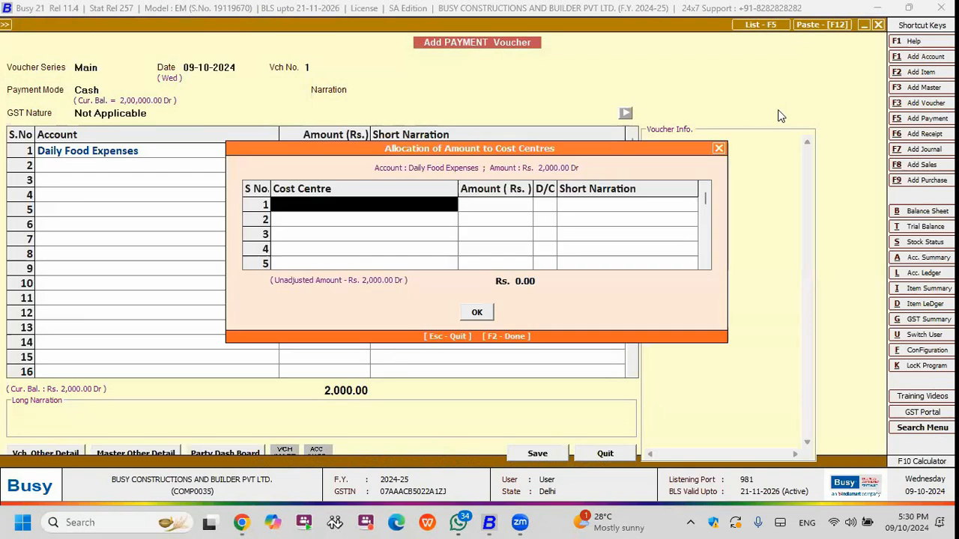
key("Return")
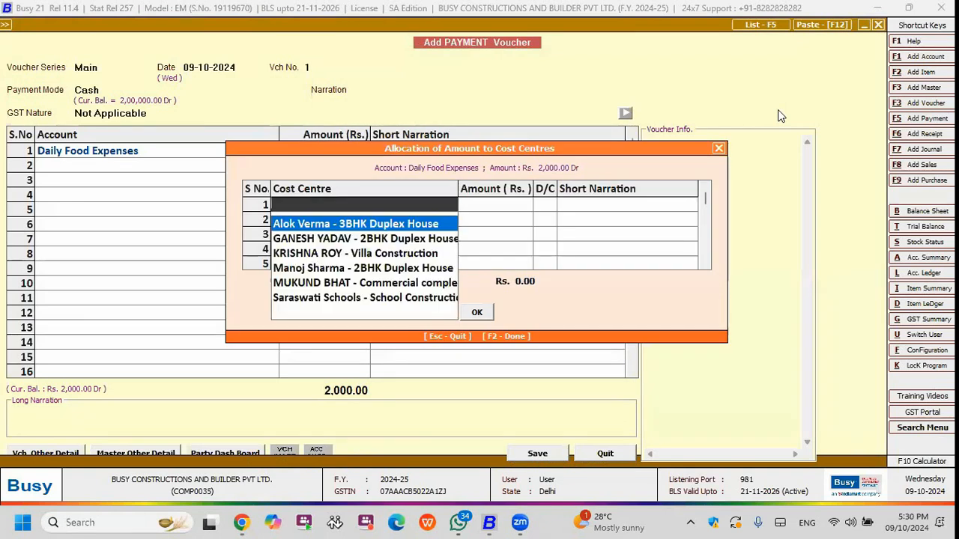
key("Return")
key("Return")
key("Return")
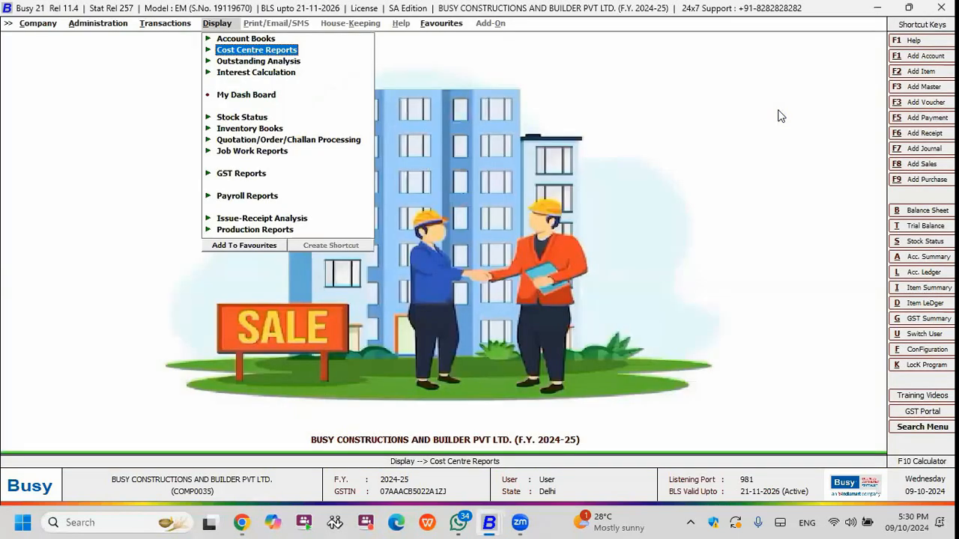
Check the Daily Food Expenses payment in the cost centre ledger of the client's 3BHK Duplex House, and close the ledger.
key("Return")
key("Down")
key("Down")
key("Up")
key("Return")
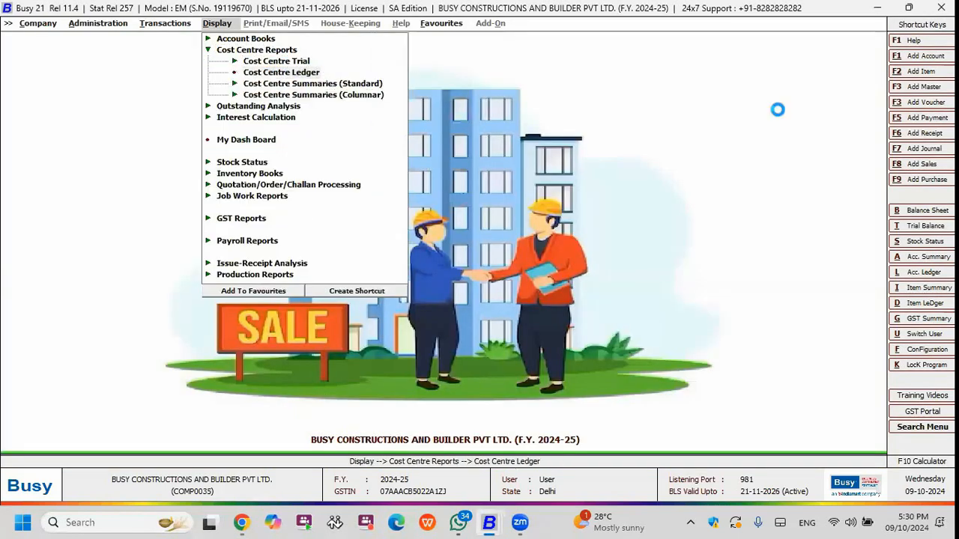
key("Return")
key("F2")
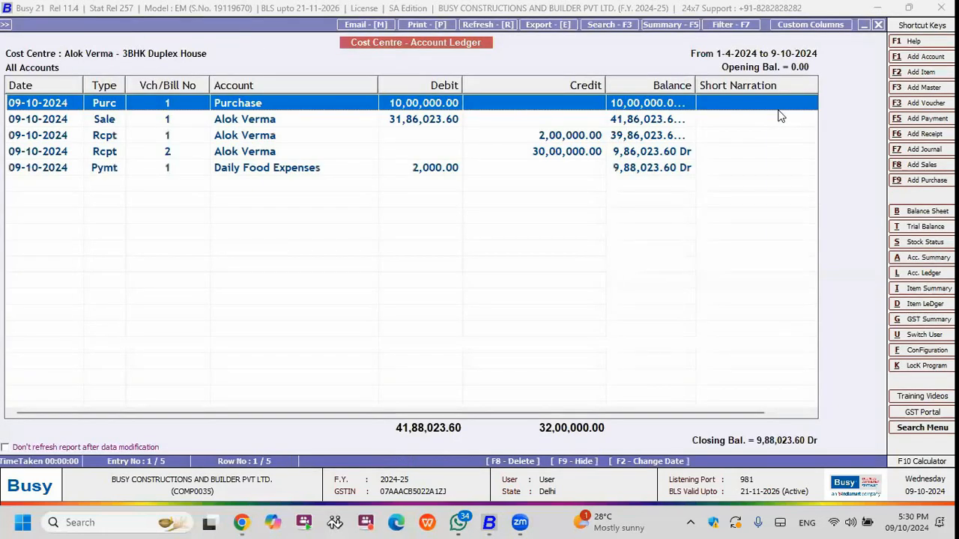
key("End")
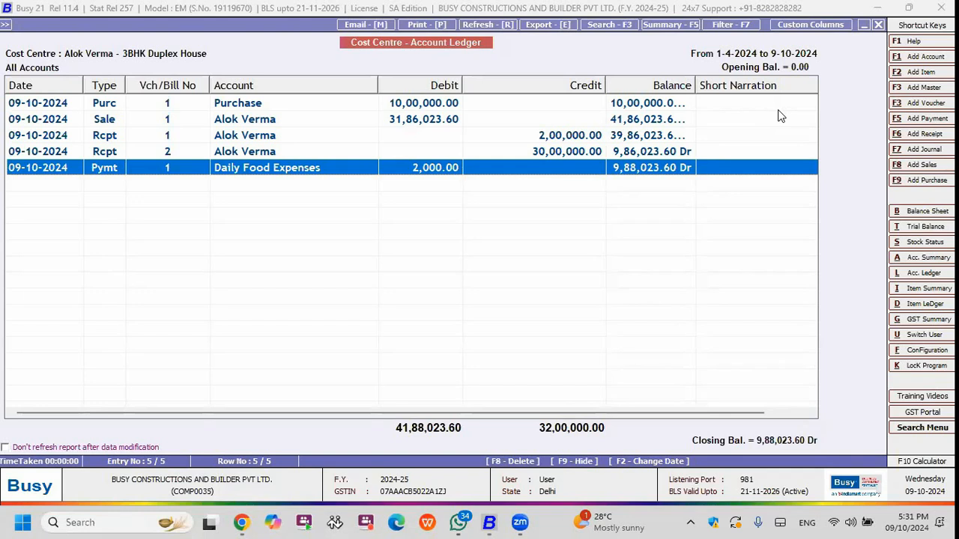
key("Escape")
key("Escape")
key("Down")
key("Down")
key("Down")
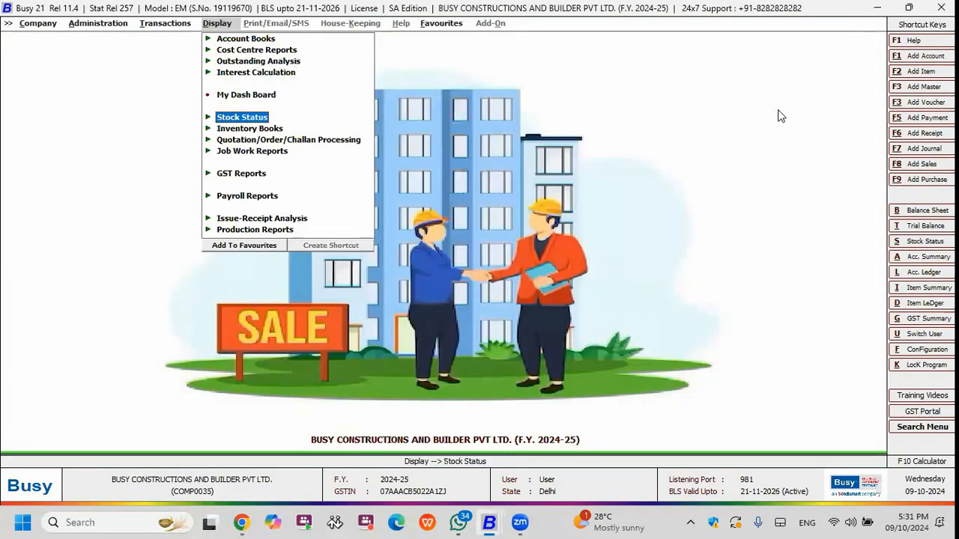
key("Down")
key("Down")
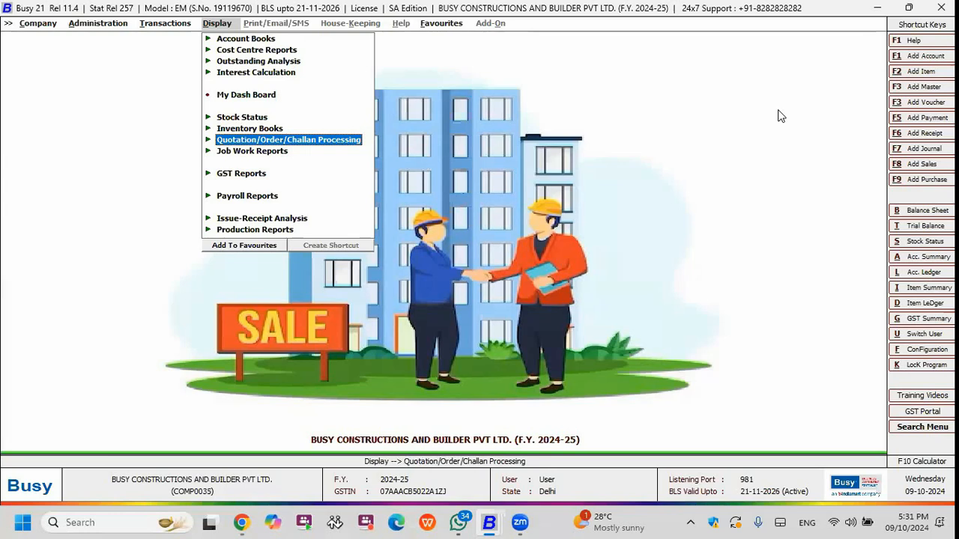
key("Down")
key("Down")
key("Down")
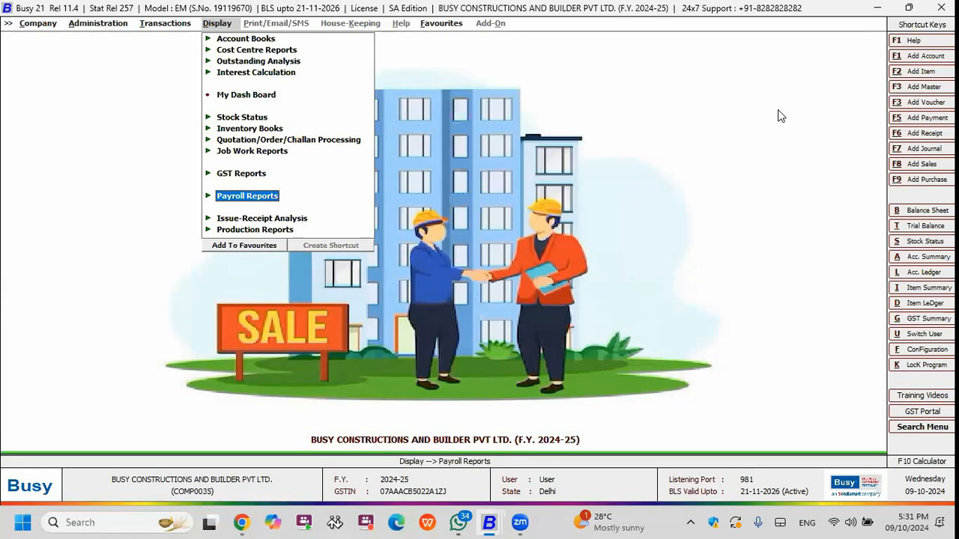
key("Left")
key("Down")
key("Down")
key("Down")
key("Down")
key("Down")
key("Down")
key("Down")
key("Down")
key("Down")
key("Down")
key("Down")
key("Down")
key("Return")
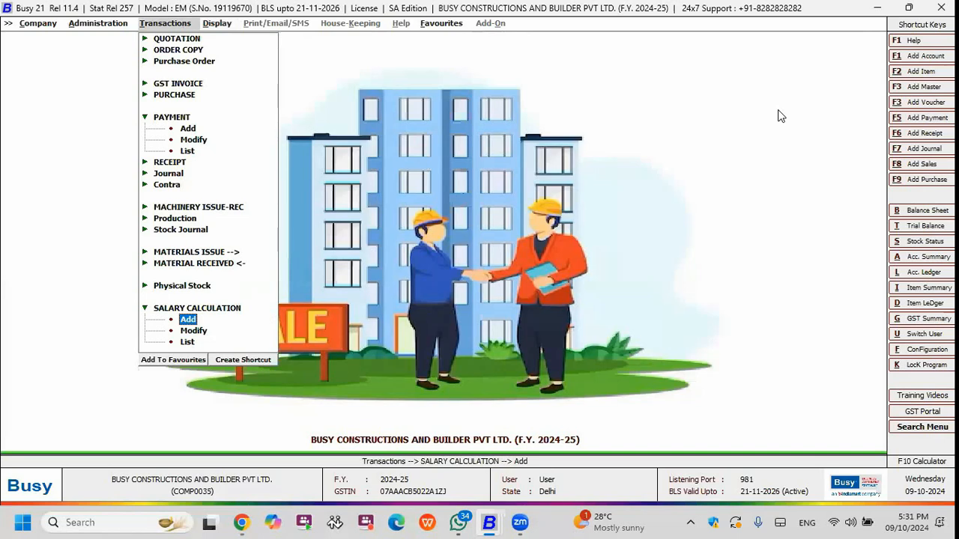
key("Left")
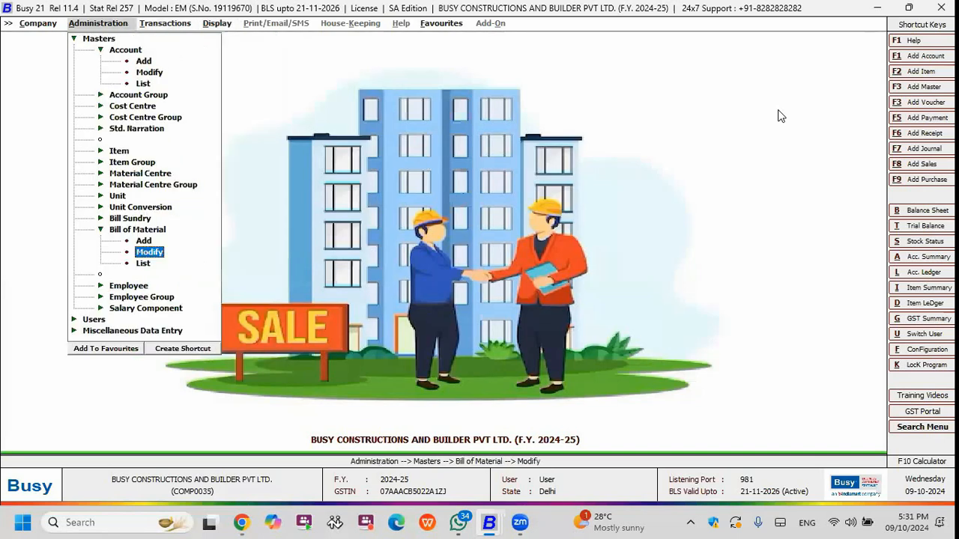
Open the marketing executive's employee master for modification.
key("Escape")
key("Escape")
key("Return")
key("Down")
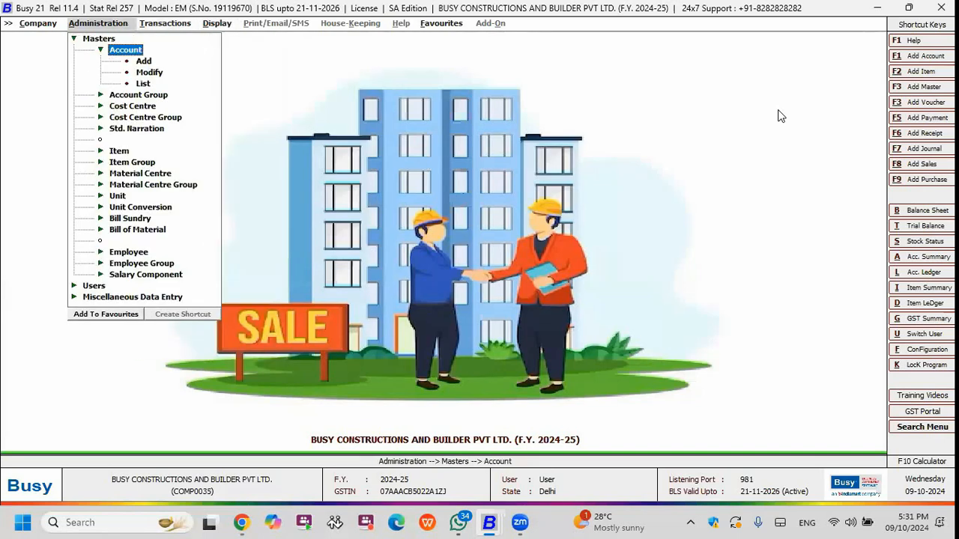
key("Down")
key("Down")
key("Down")
key("Down")
key("Down")
key("Down")
key("Down")
key("Down")
key("Down")
key("Down")
key("Down")
key("Down")
key("Down")
key("Down")
key("Down")
key("Down")
key("Down")
key("Down")
key("Return")
key("Down")
key("Down")
key("Return")
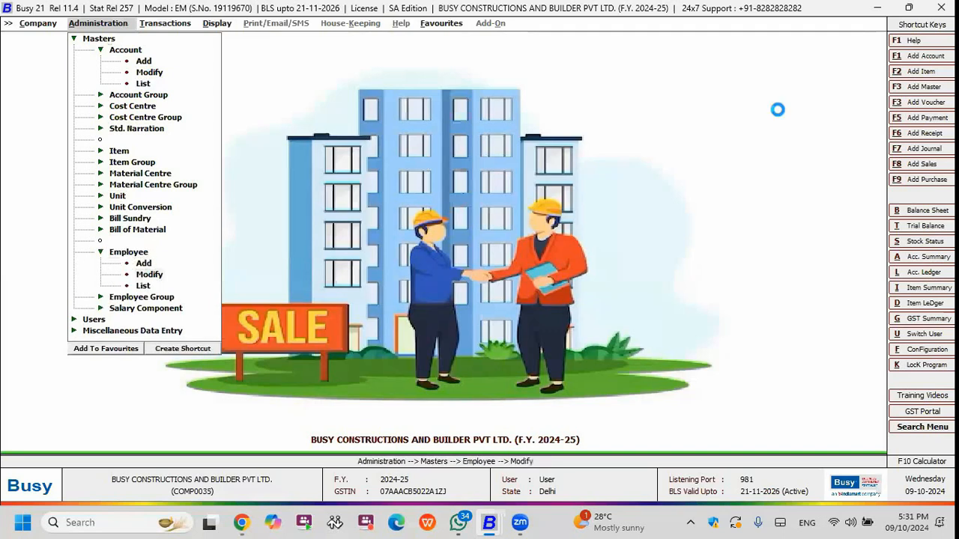
key("Down")
key("Down")
key("Down")
key("Return")
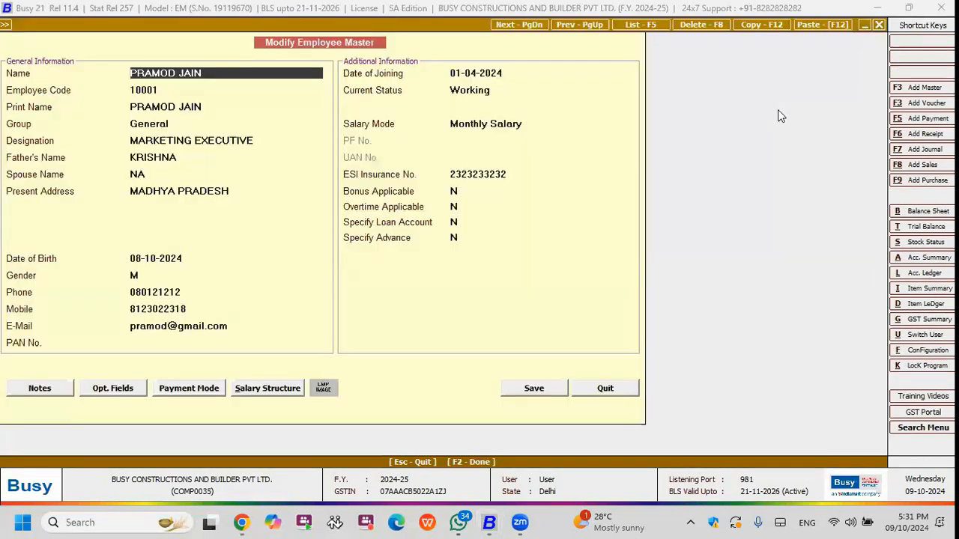
Go through the general information fields of the employee master, leave the record and reopen it.
key("Return")
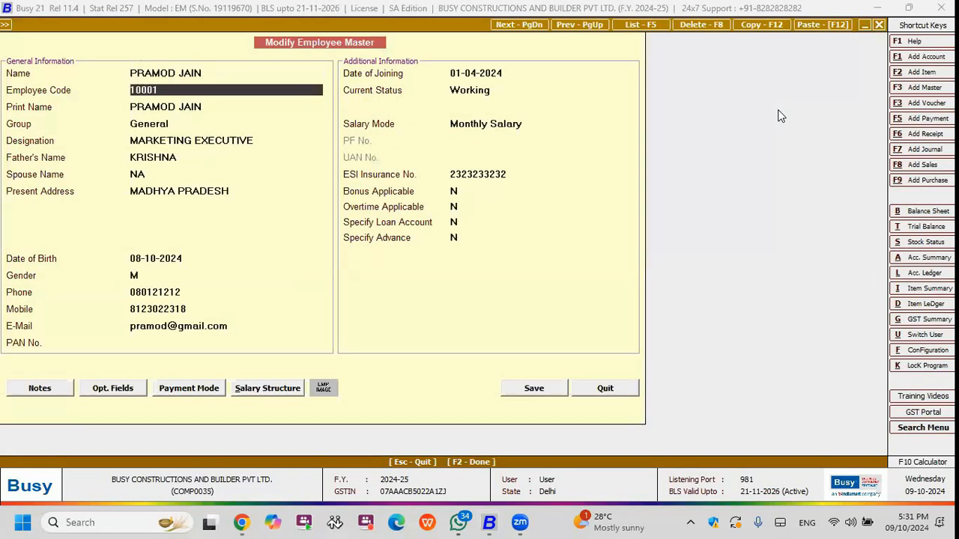
key("Return")
key("Return")
key("Return")
key("Return")
key("Return")
key("Return")
key("Return")
key("Return")
key("Return")
key("Return")
key("Return")
key("Escape")
key("Return")
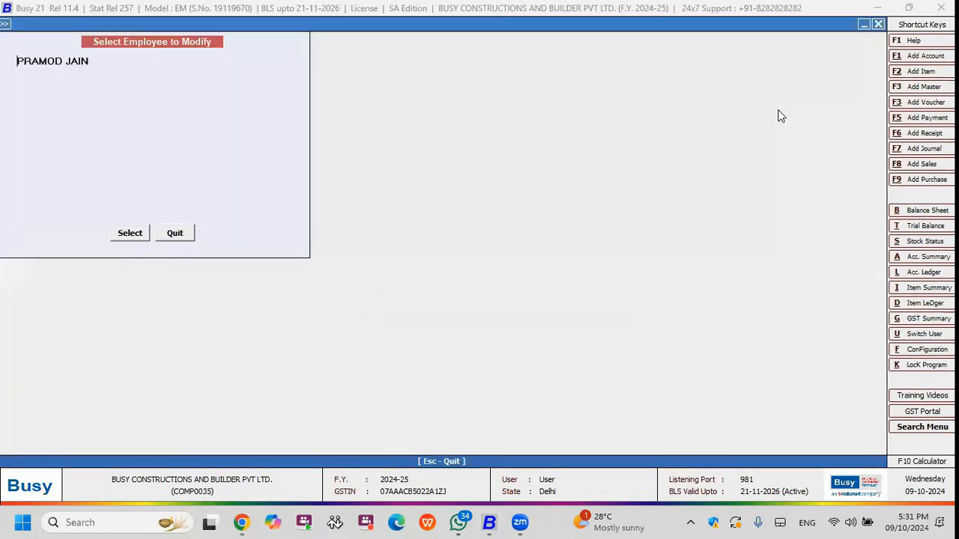
key("Escape")
key("Return")
key("Return")
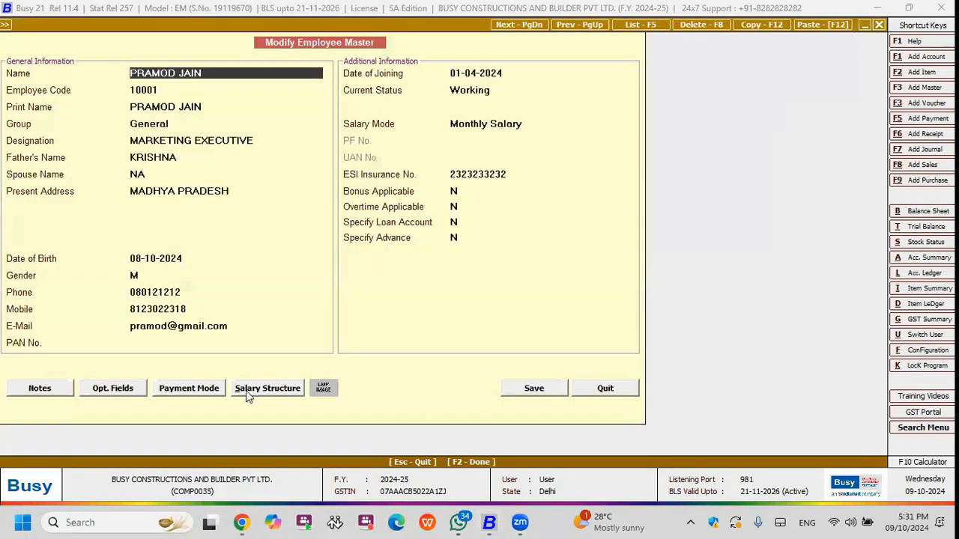
Review the Basic, TA, DA, HRA and ESI components in the employee's salary structure, and close the employee master.
left_click(245, 390)
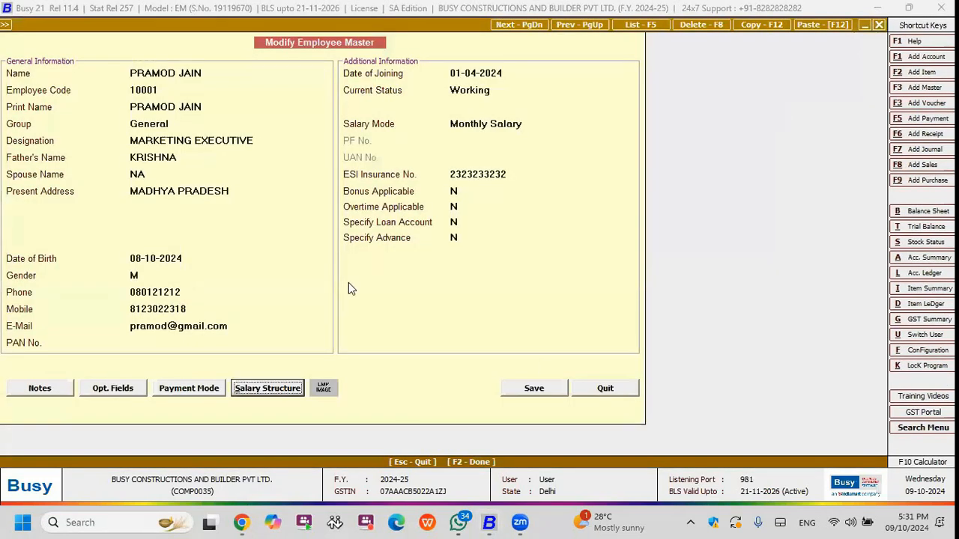
left_click(271, 388)
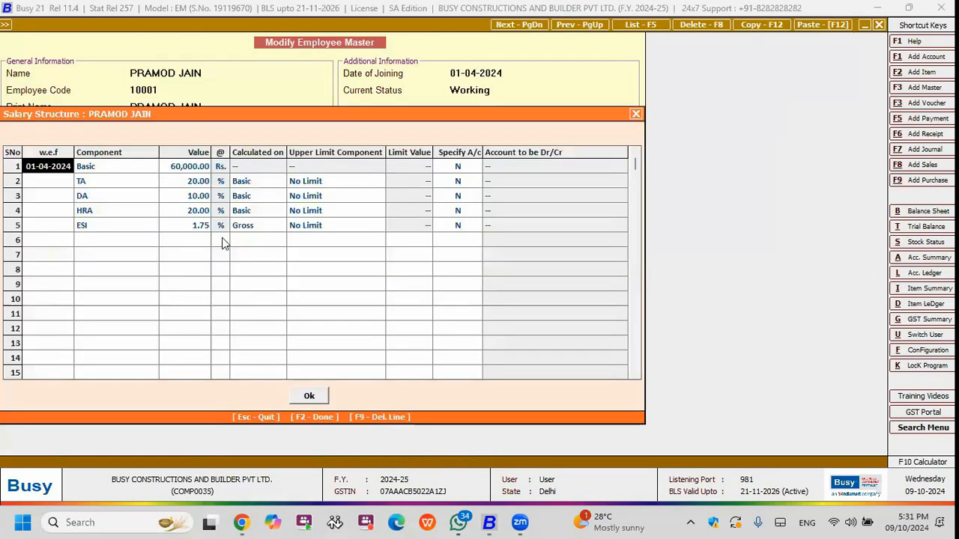
left_click(93, 195)
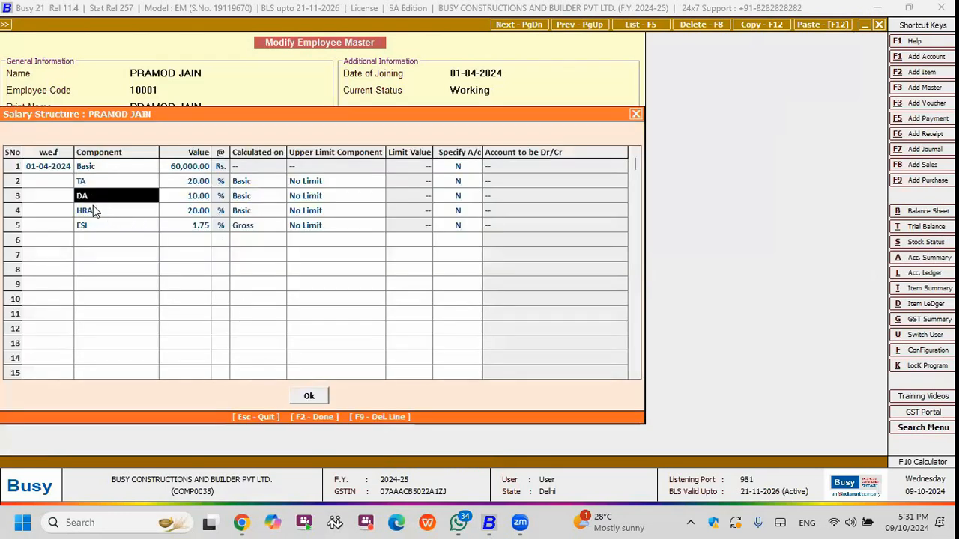
left_click(93, 206)
left_click_drag(67, 168, 199, 234)
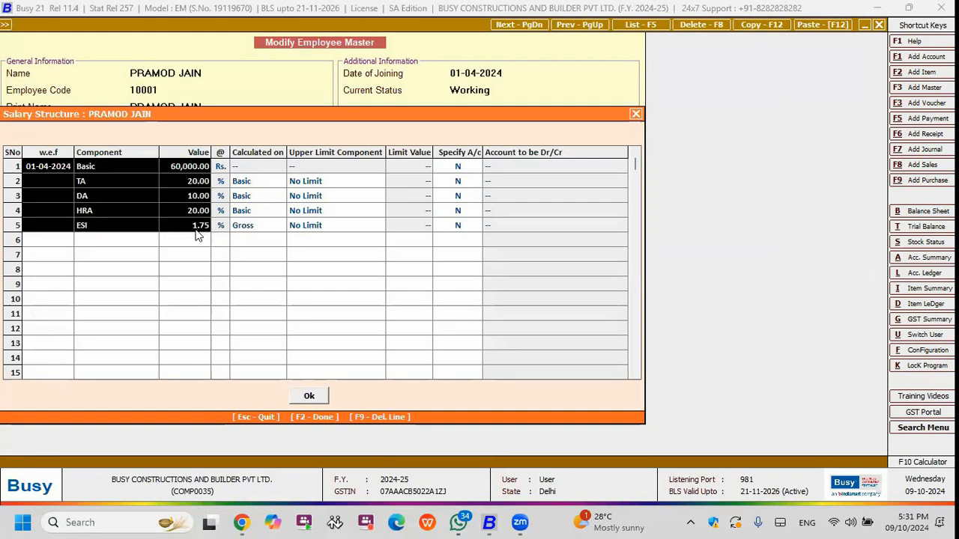
left_click(258, 246)
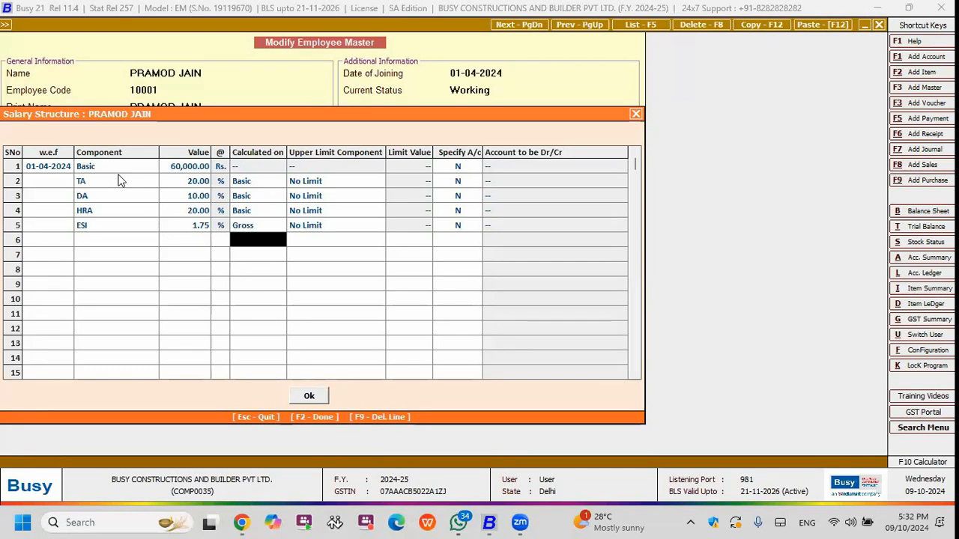
left_click(182, 166)
key("F2")
key("Return")
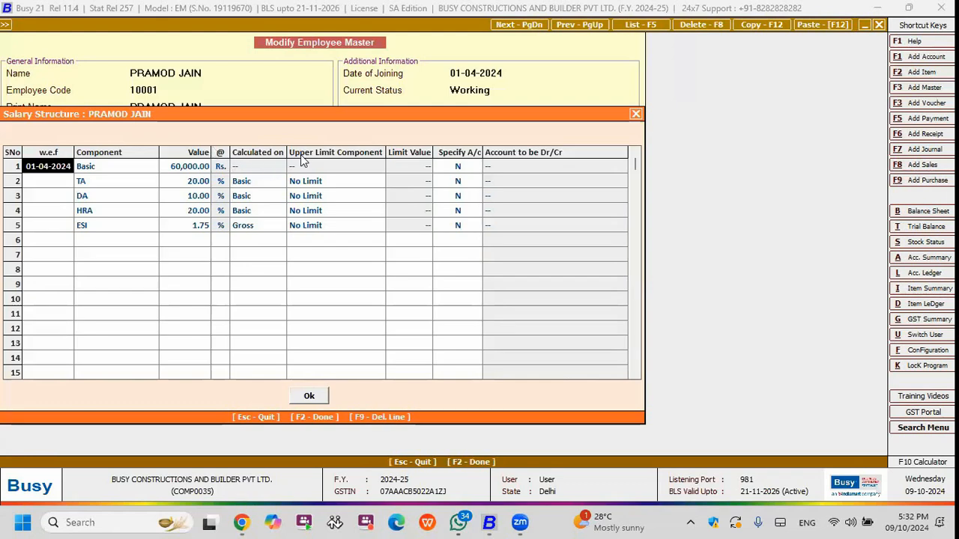
key("Escape")
key("Escape")
key("Escape")
key("Escape")
Start a salary calculation voucher in the Main series and date it 31-08-2024.
key("Down")
key("Right")
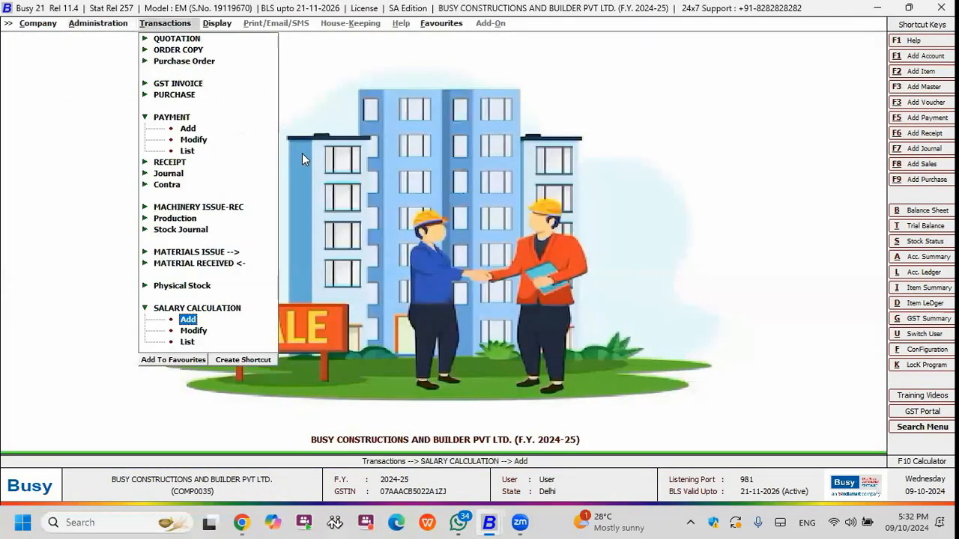
key("Return")
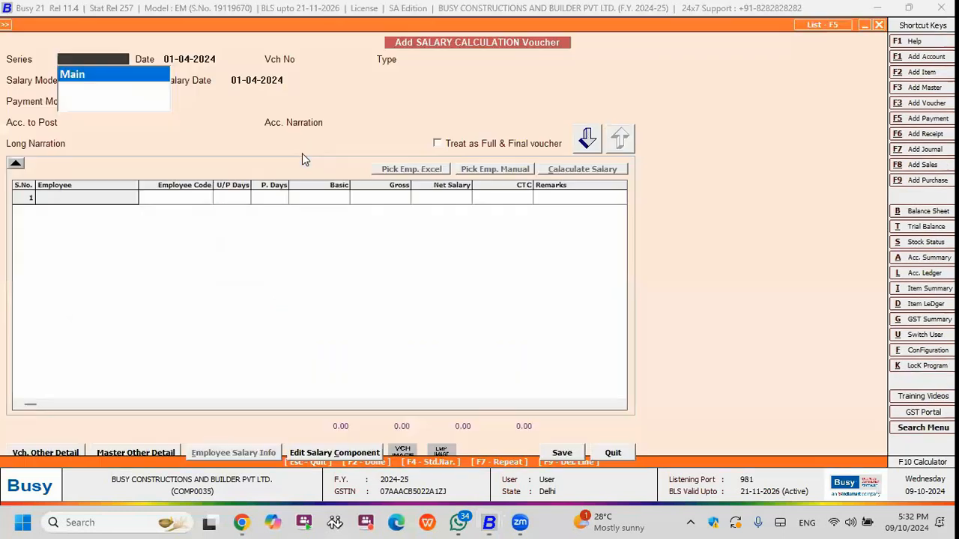
key("Return")
key("Return")
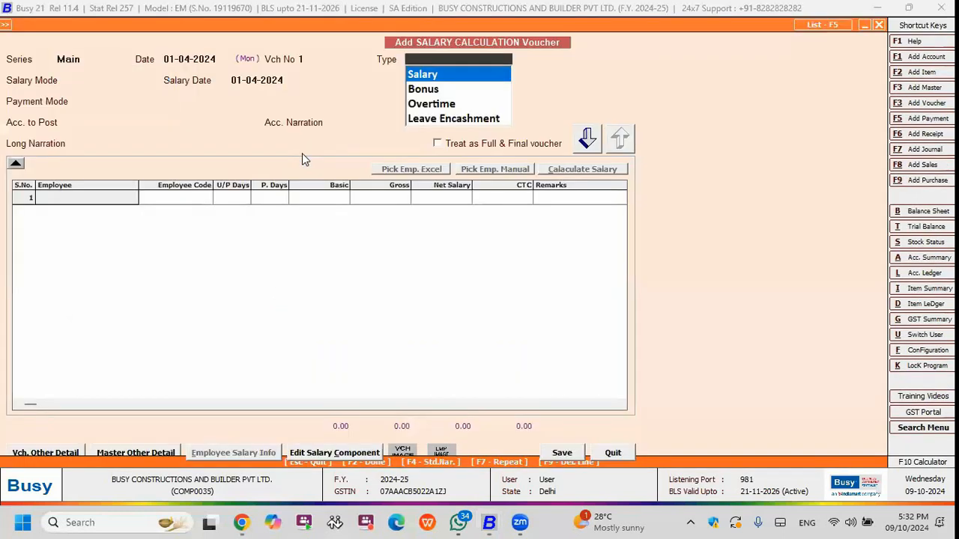
key("Escape")
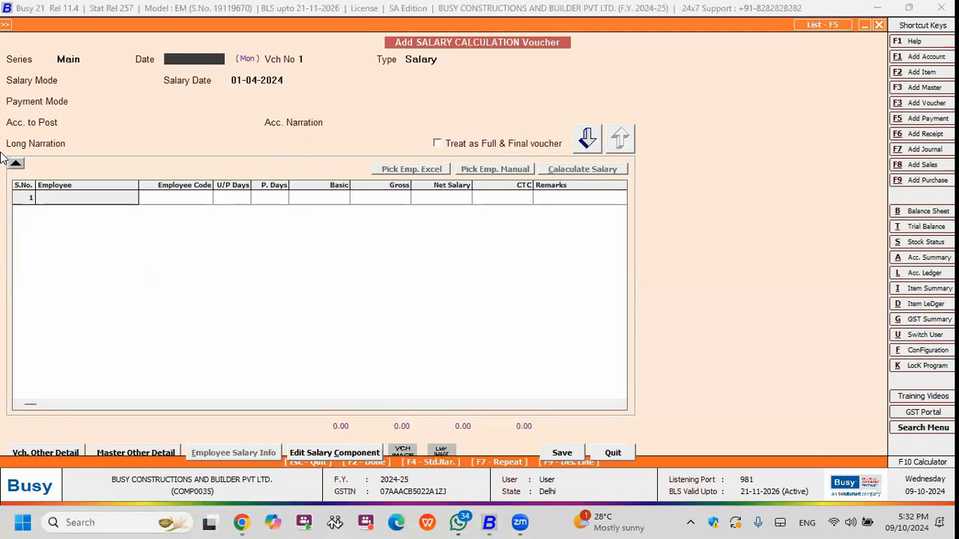
type("31-8")
key("Return")
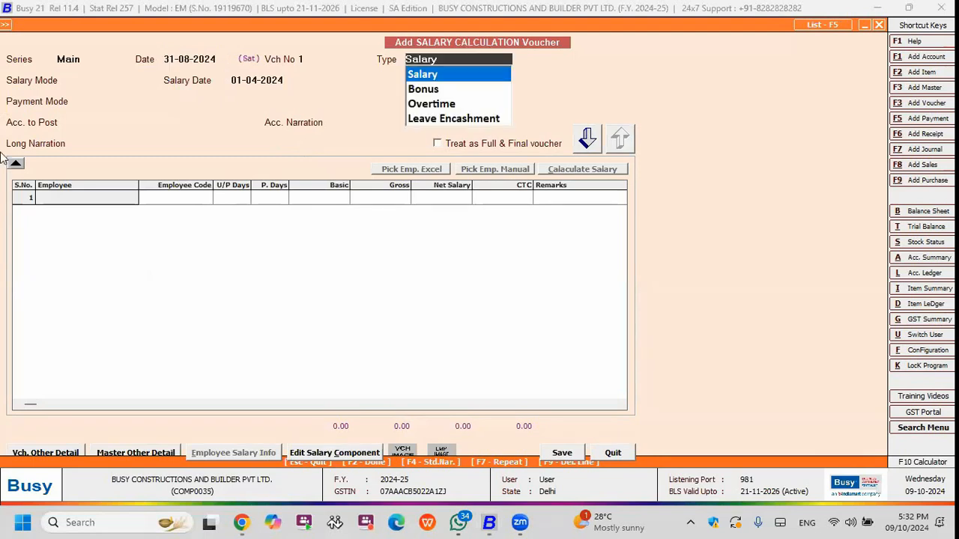
Set the voucher type to Salary with Monthly Salary mode for April and cash payment posted to the Cash account.
key("Return")
key("Return")
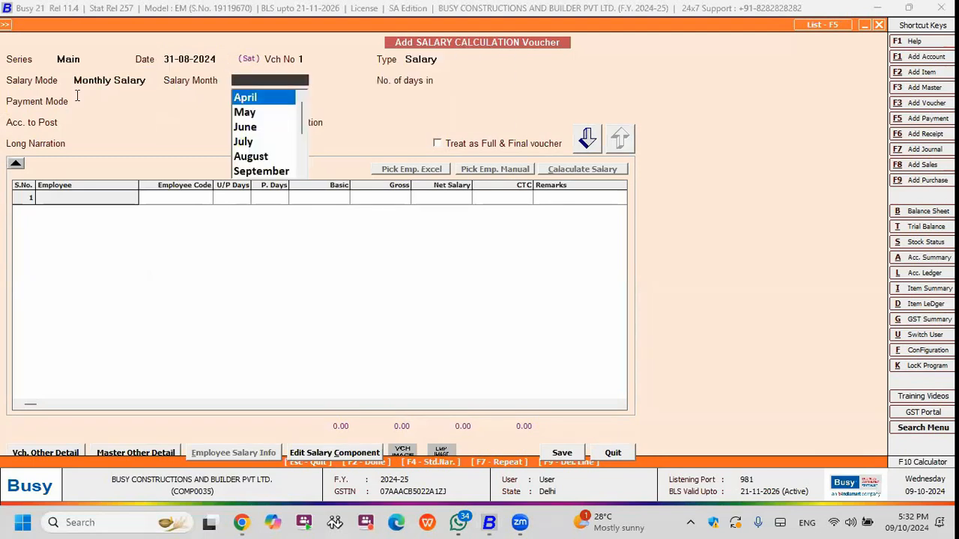
left_click(89, 79)
key("Return")
key("Return")
key("Return")
key("Return")
key("Return")
key("Return")
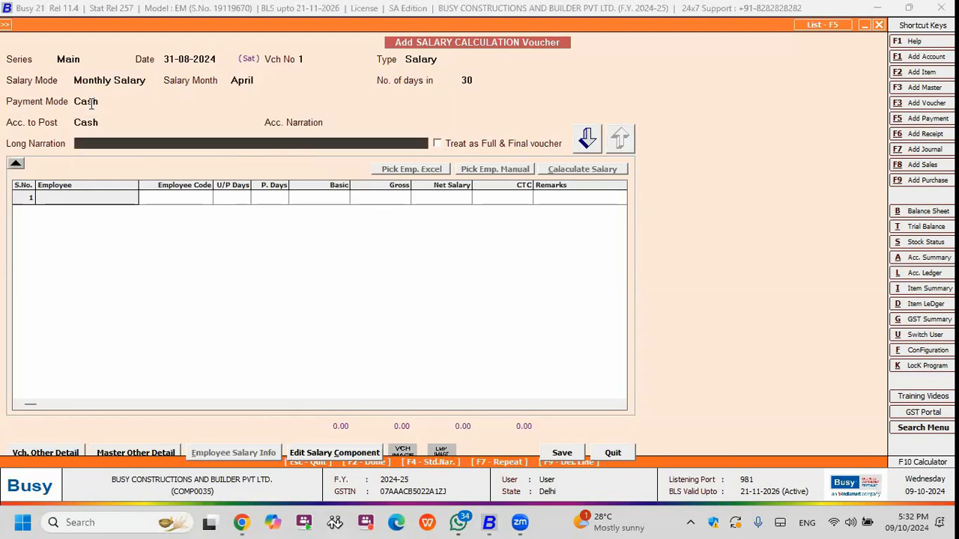
key("Return")
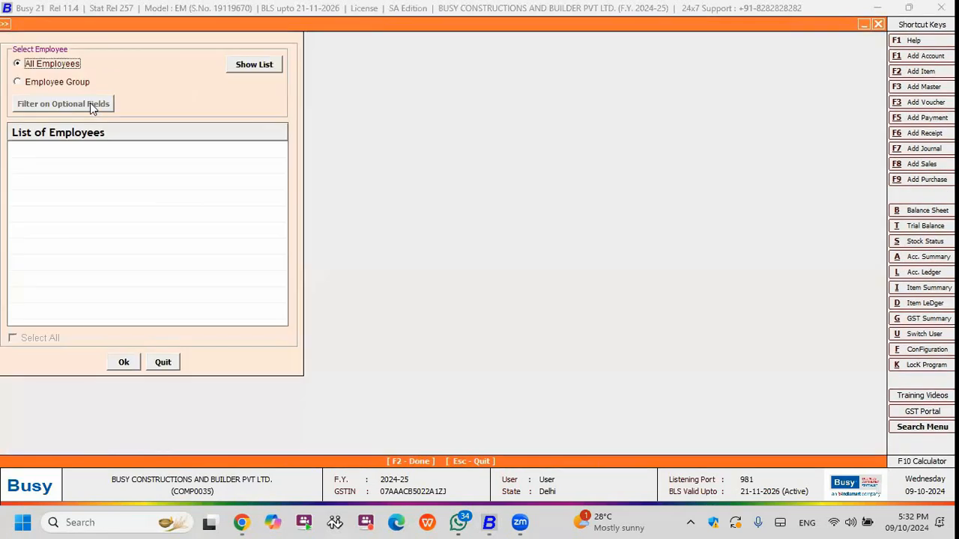
Change the payment mode to Bank Transfer with SBI BANK as both the receiving bank and the account to post.
key("Escape")
left_click(99, 125)
key("BackSpace")
key("BackSpace")
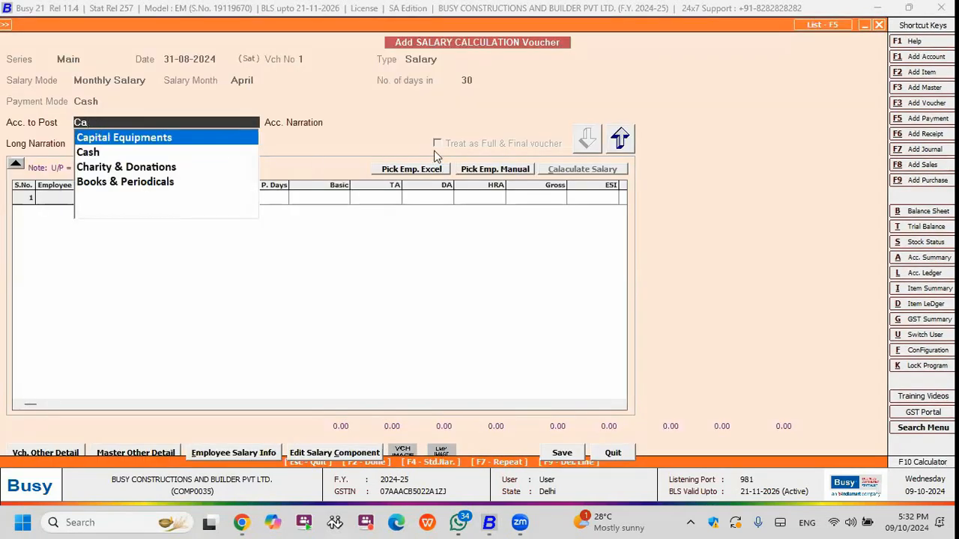
left_click(620, 139)
left_click(121, 103)
key("Down")
key("Down")
key("Return")
key("Return")
key("Return")
key("Return")
key("Return")
key("Return")
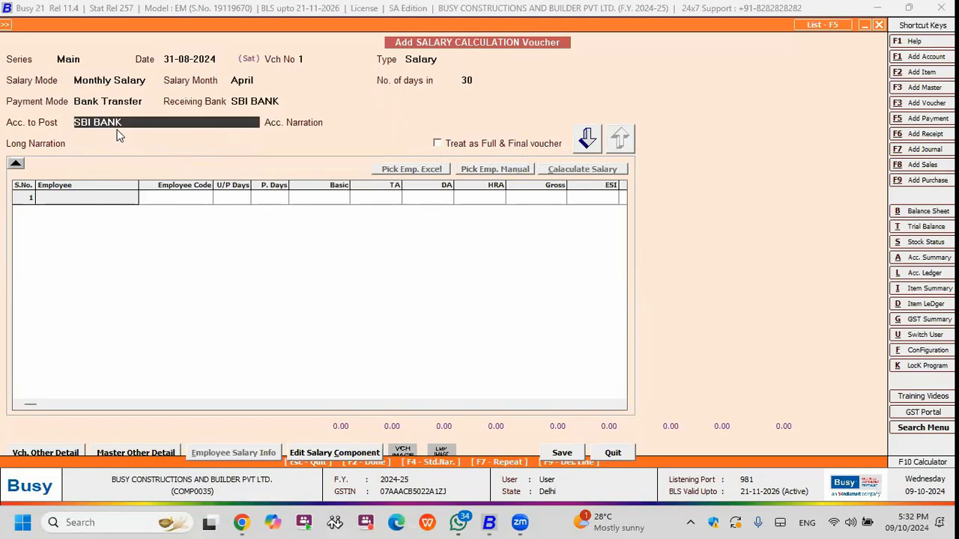
Add the first two employees from the list of all employees to the salary calculation voucher.
key("Return")
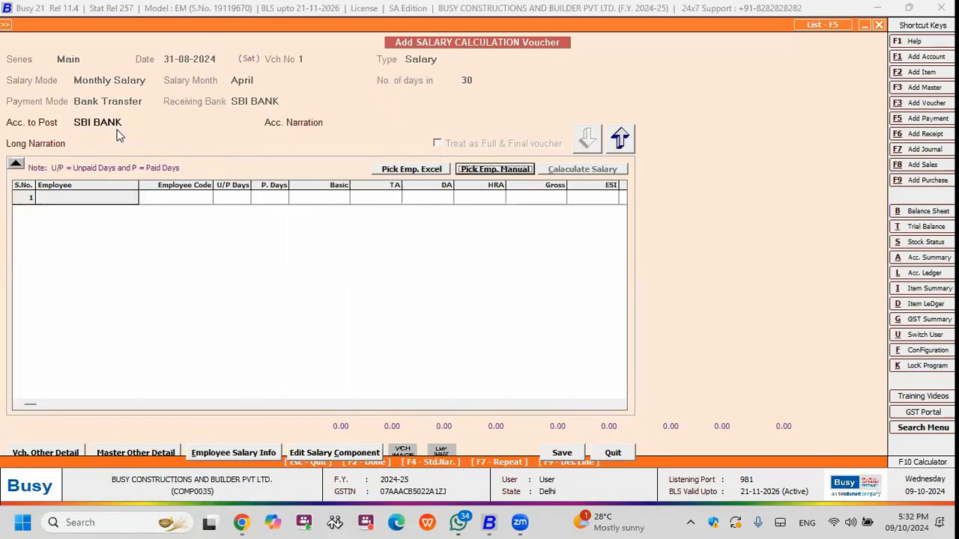
key("Return")
key("space")
key("Down")
key("space")
key("Down")
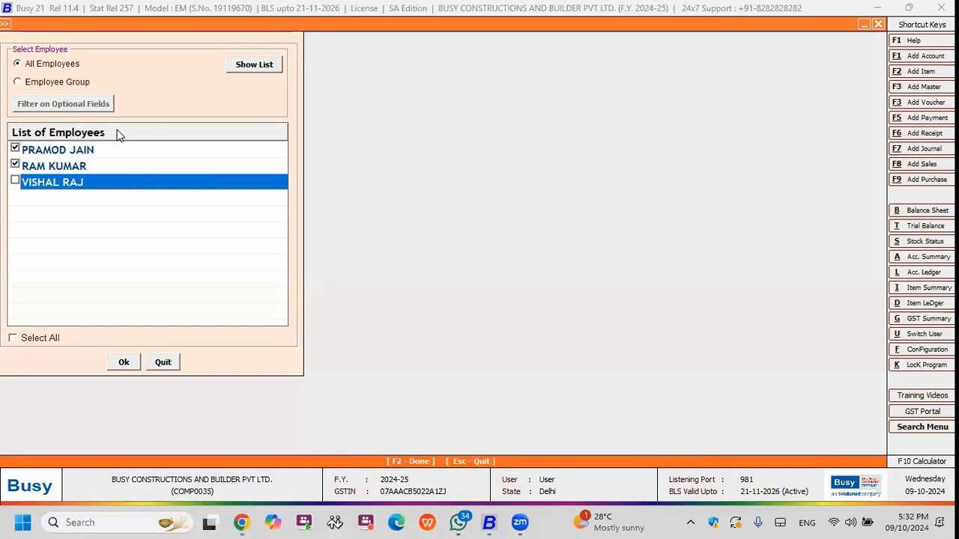
key("space")
key("F2")
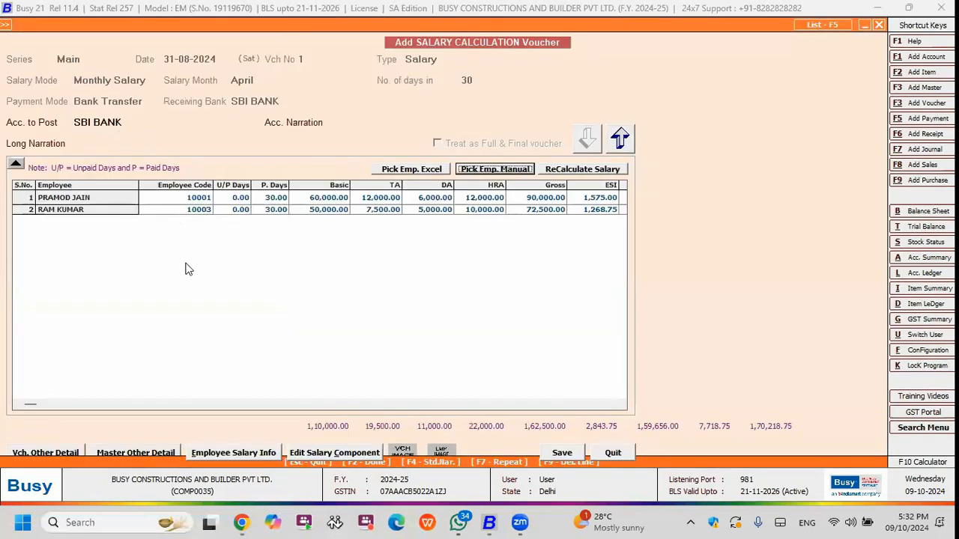
Set the paid days to 28 for the first employee and 29 for the second employee.
left_click(200, 199)
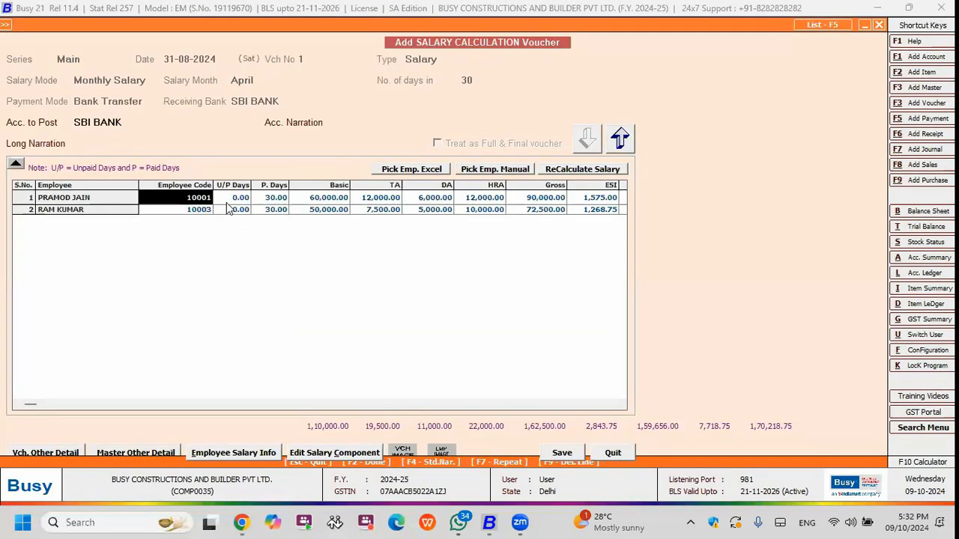
left_click(274, 199)
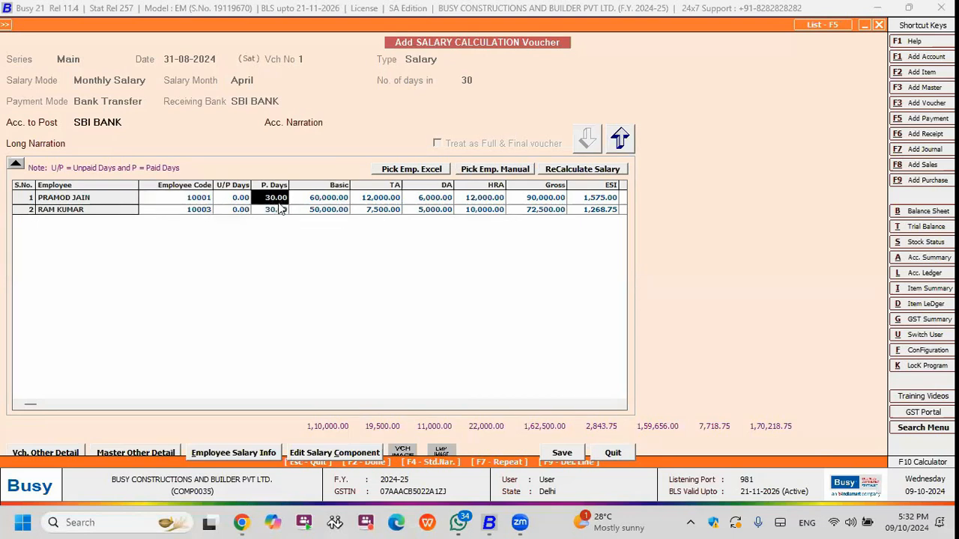
left_click(244, 200)
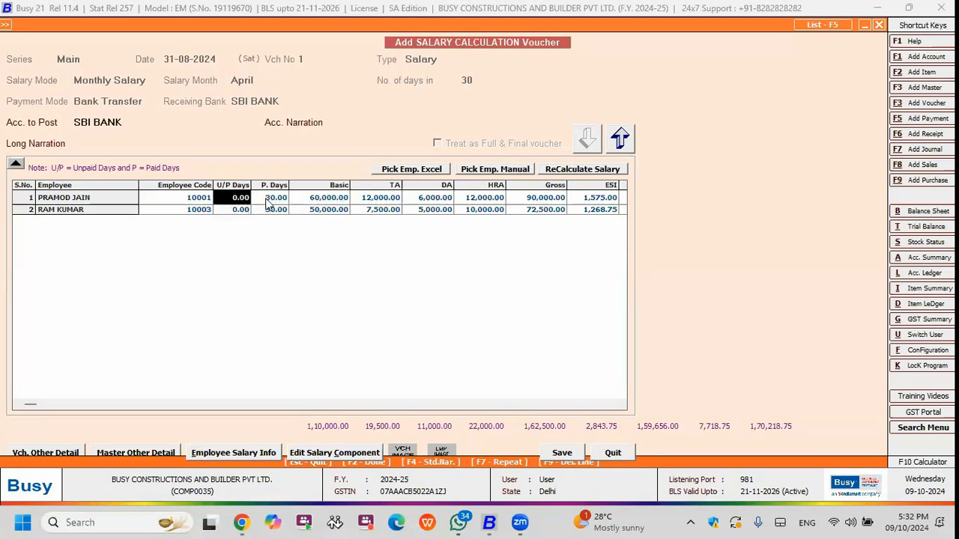
key("Return")
type("28")
key("Return")
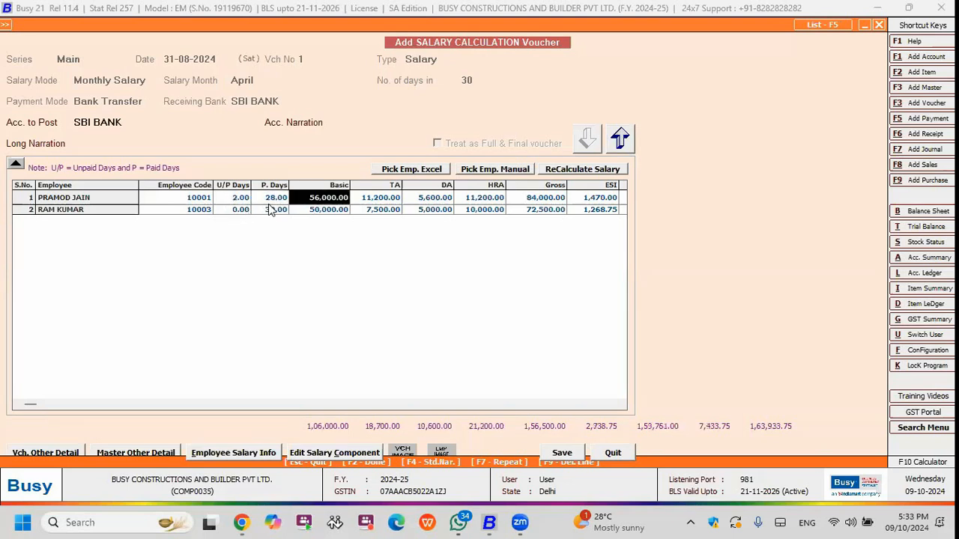
left_click(271, 209)
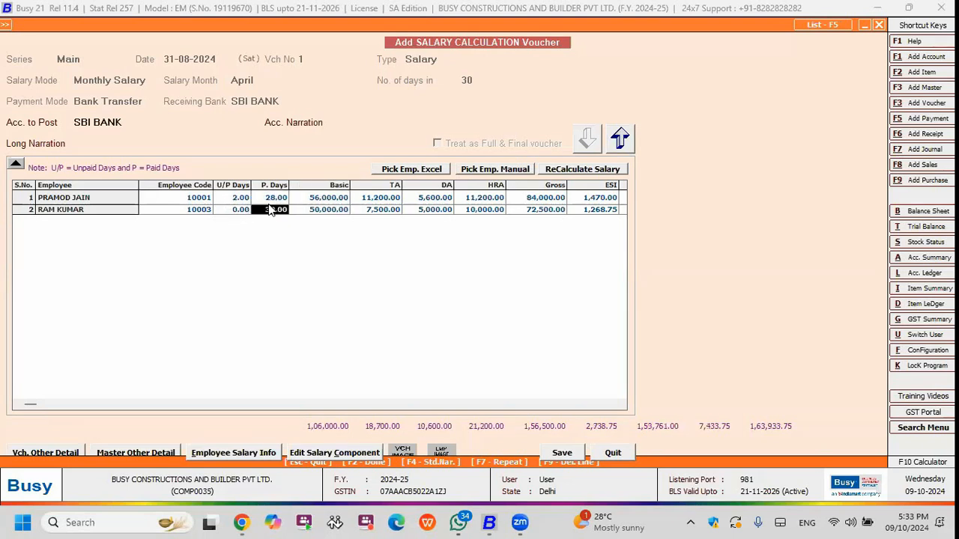
type("29")
key("Return")
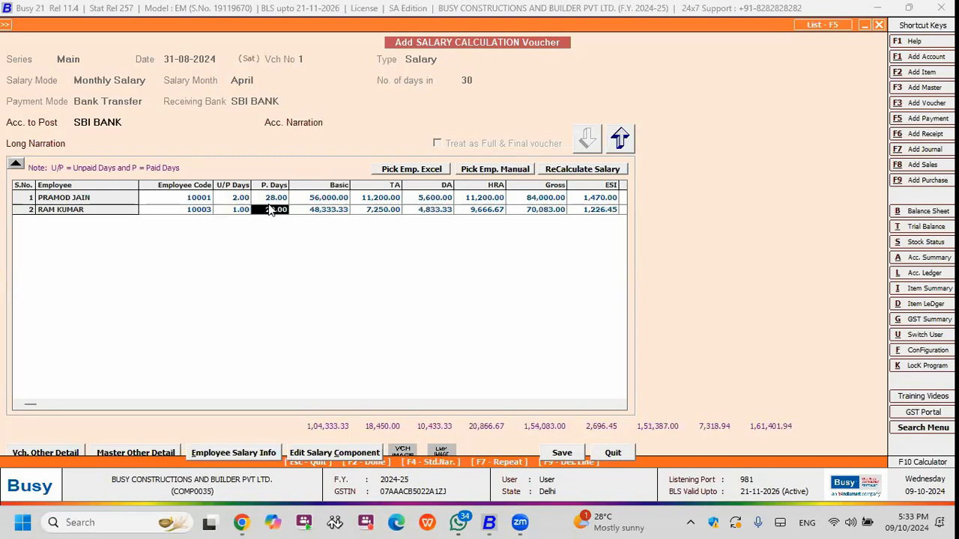
Save the salary calculation voucher and decline sending an SMS.
key("F2")
key("Return")
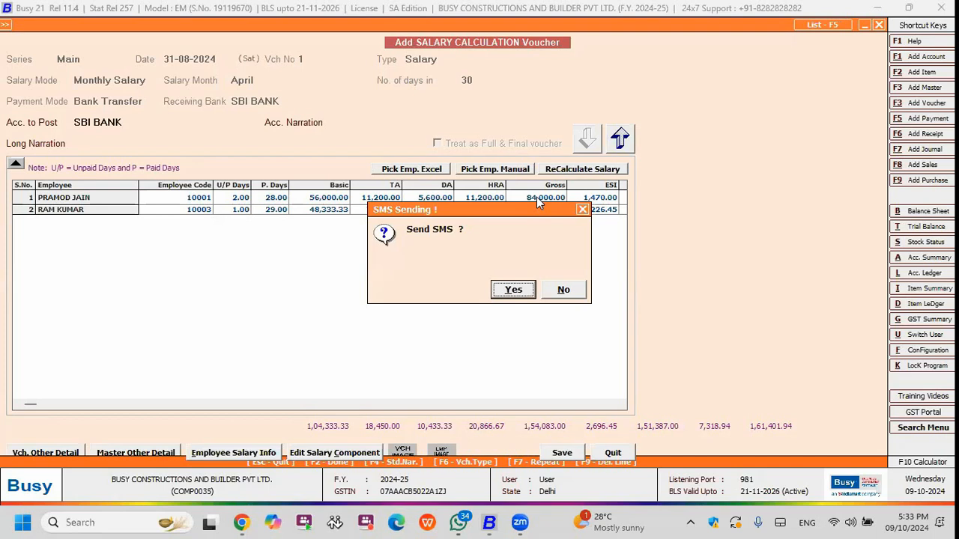
key("Right")
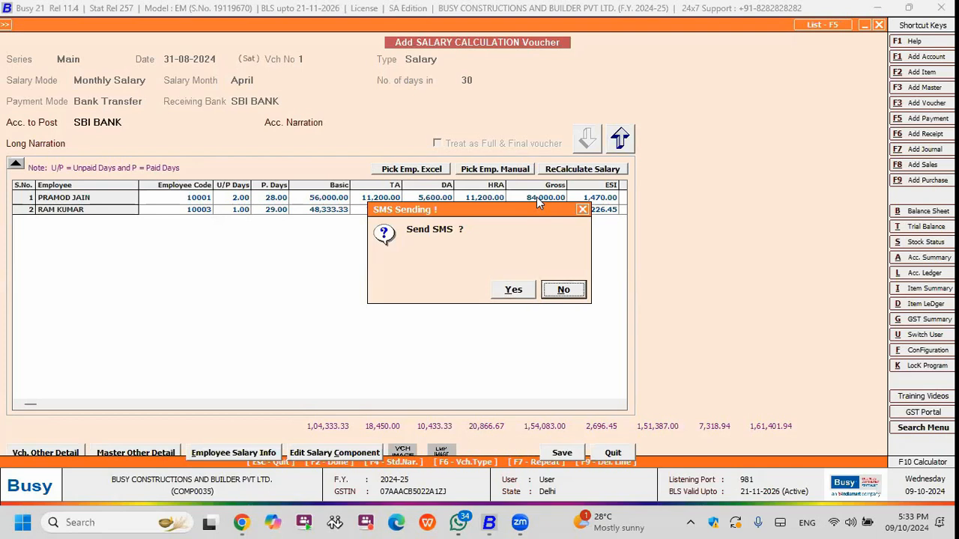
key("Return")
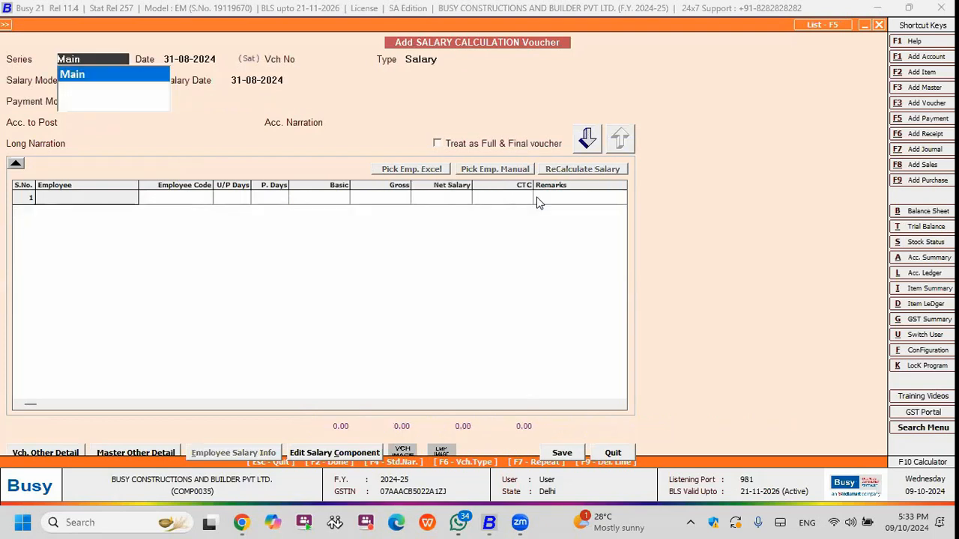
Leave the blank voucher, open the saved 31-08-2024 salary calculation voucher for modification and save it again.
key("Escape")
key("Escape")
key("Down")
key("Return")
key("Return")
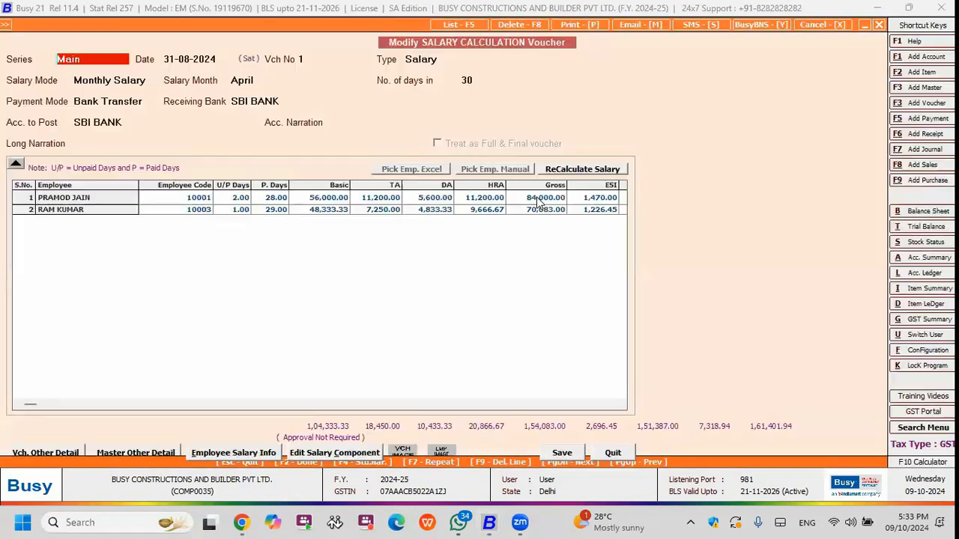
key("F2")
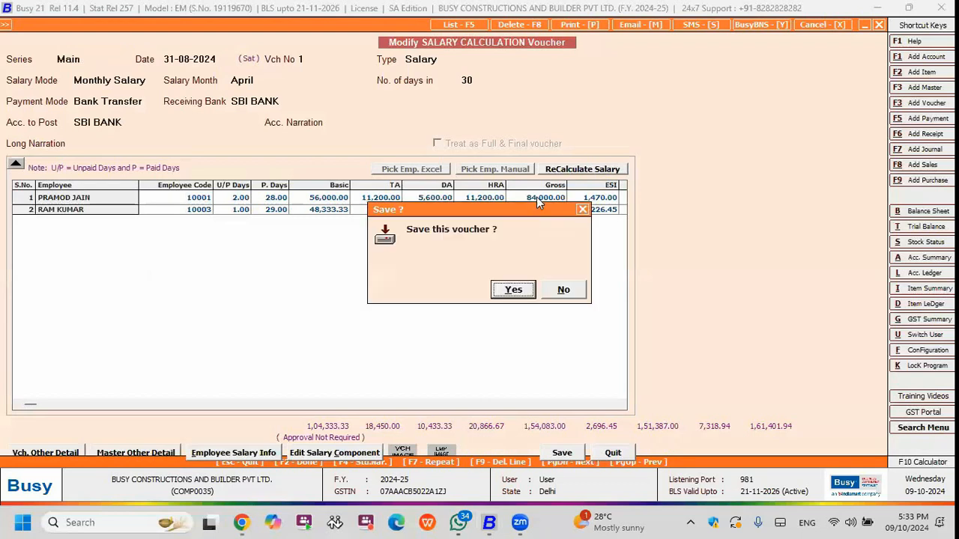
key("Return")
Display the list of salary calculation vouchers for all voucher series, and close it.
key("Return")
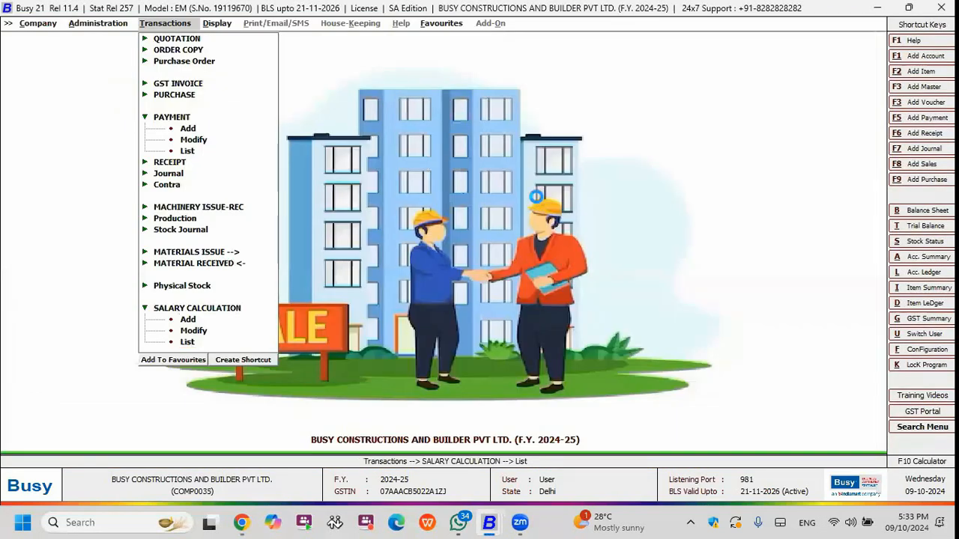
key("Return")
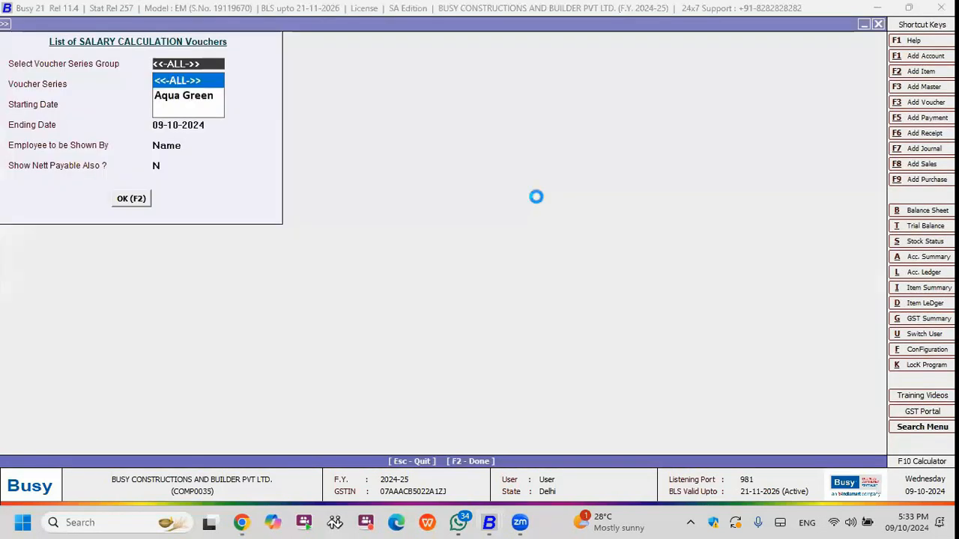
key("F2")
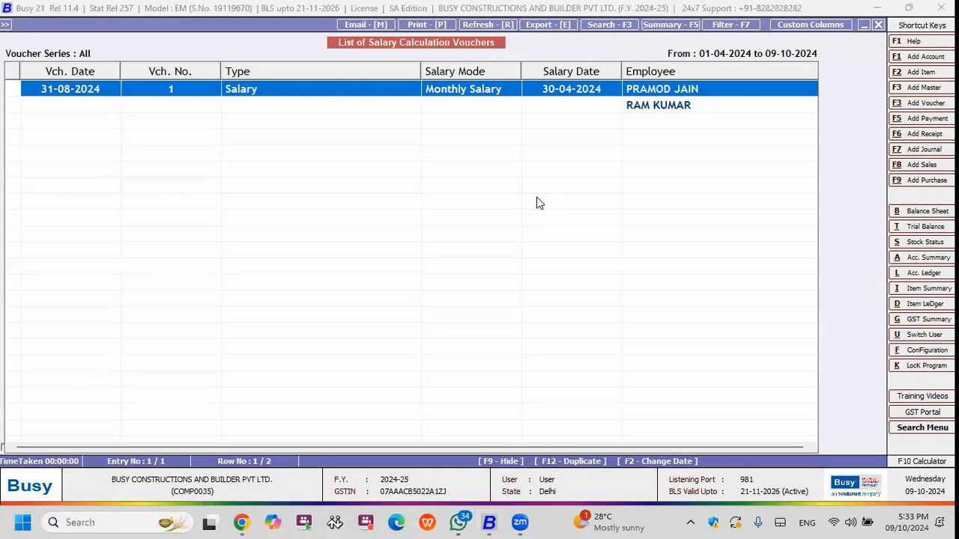
key("Escape")
key("Escape")
key("Escape")
View the standard payroll salary register for daily wages covering all employees and voucher series, and close it.
key("Right")
key("Return")
key("Up")
key("Return")
key("Return")
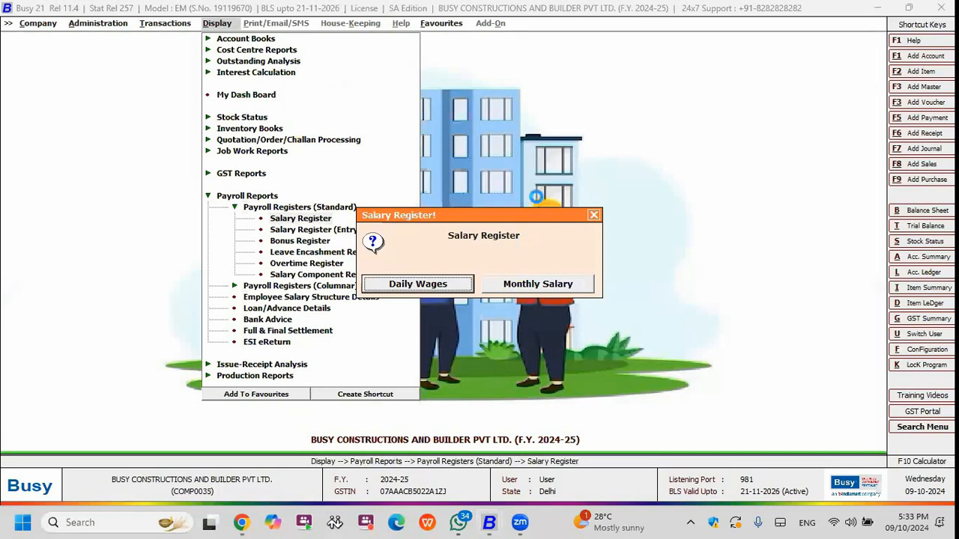
key("Escape")
key("Return")
key("Return")
key("Return")
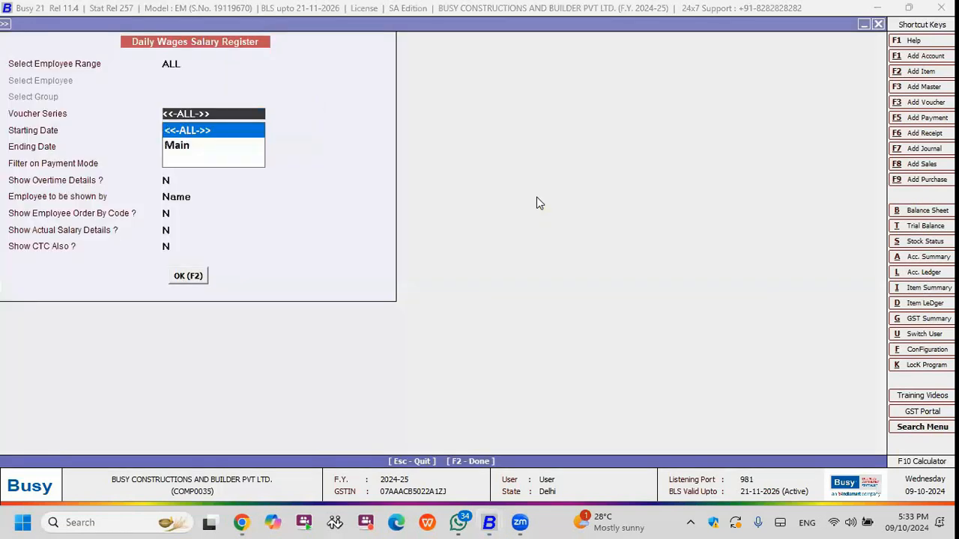
key("F2")
key("Escape")
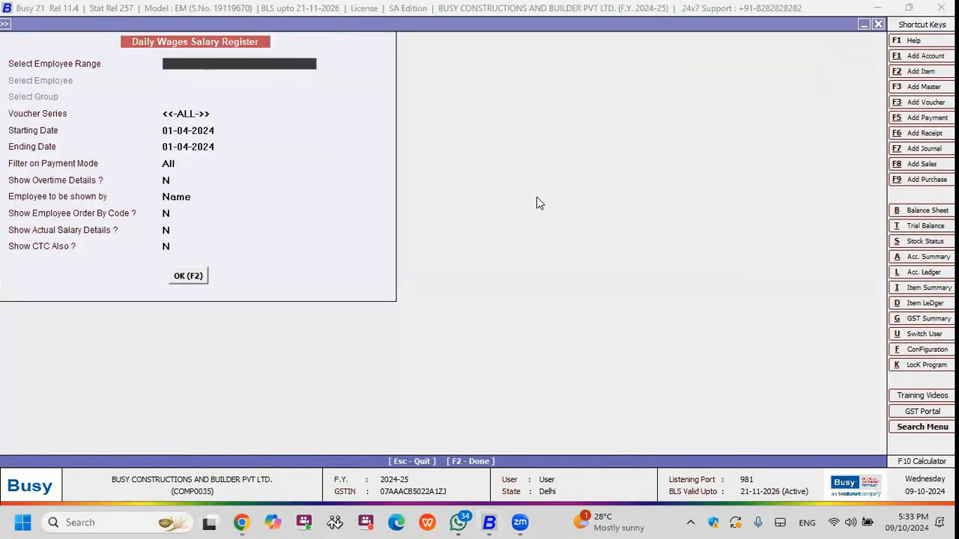
key("Escape")
key("Right")
key("Escape")
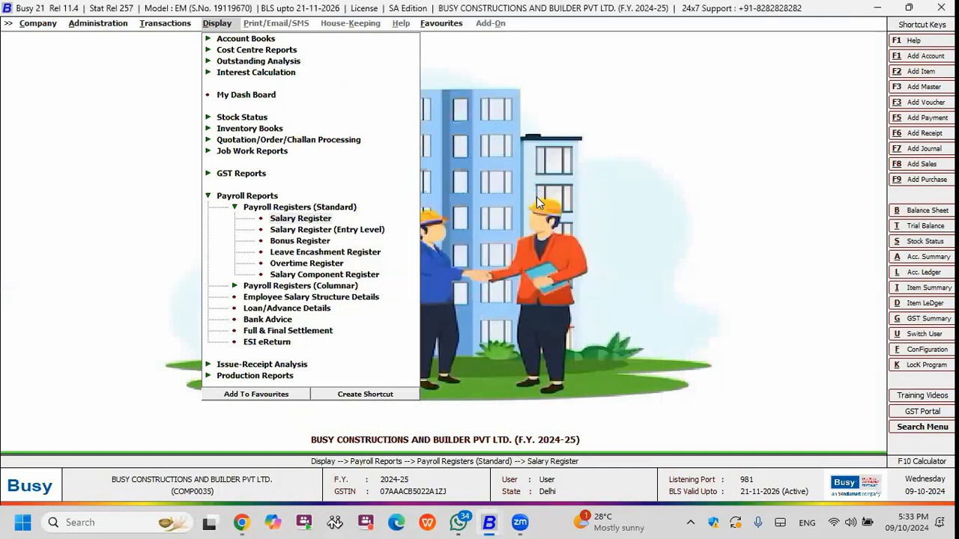
Display the Monthly Salary Register for all employees for April 2024 and narrow its Employee, Code and Paid Days columns.
key("Return")
key("Return")
key("Return")
key("F2")
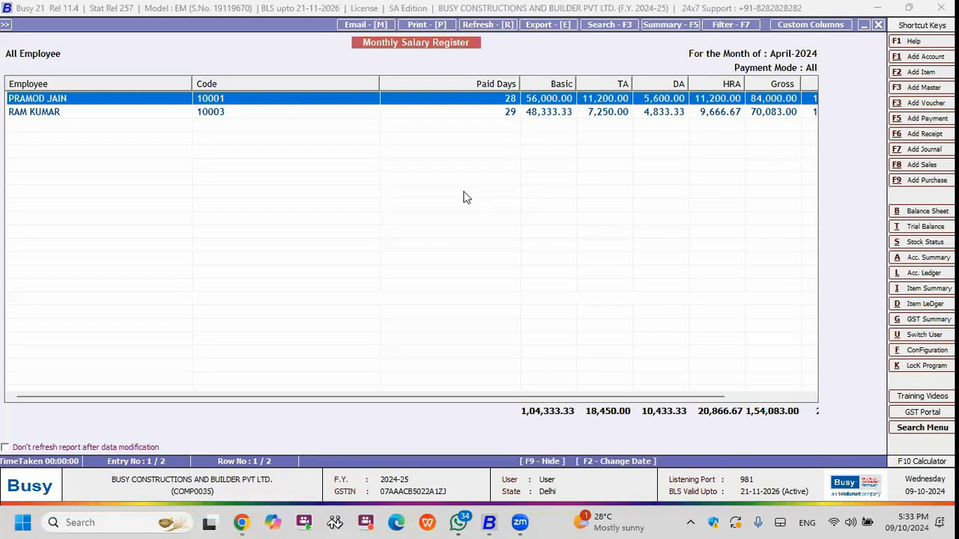
left_click_drag(191, 84, 122, 92)
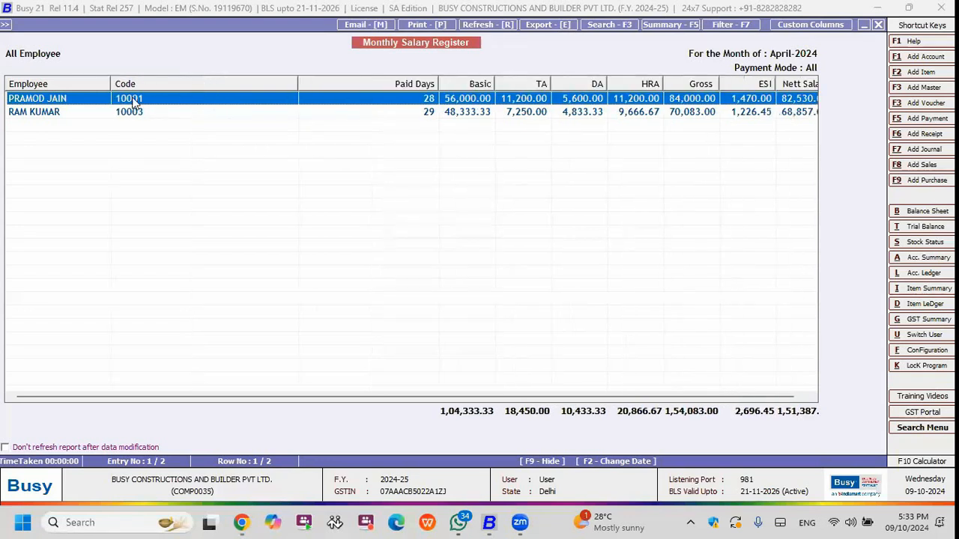
left_click_drag(295, 81, 182, 86)
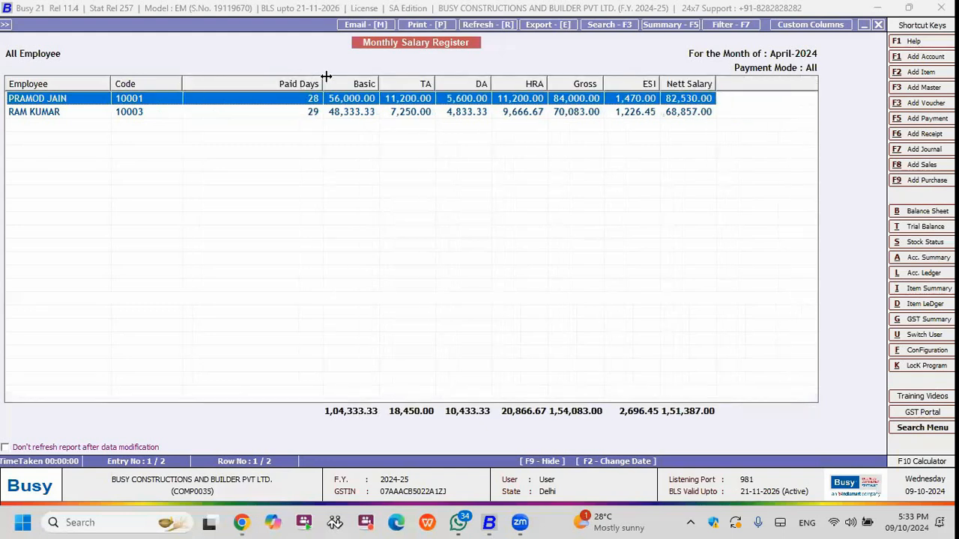
left_click_drag(322, 84, 264, 84)
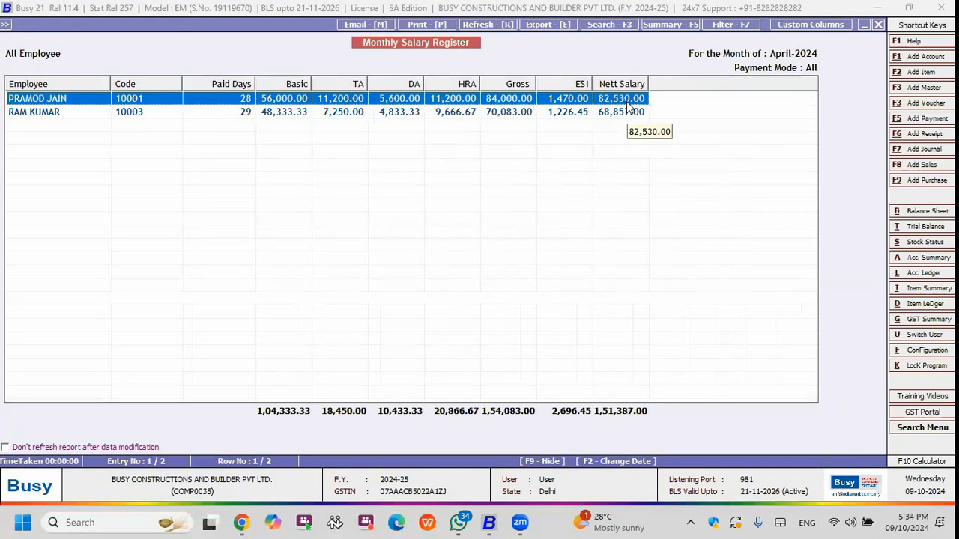
key("Escape")
key("Escape")
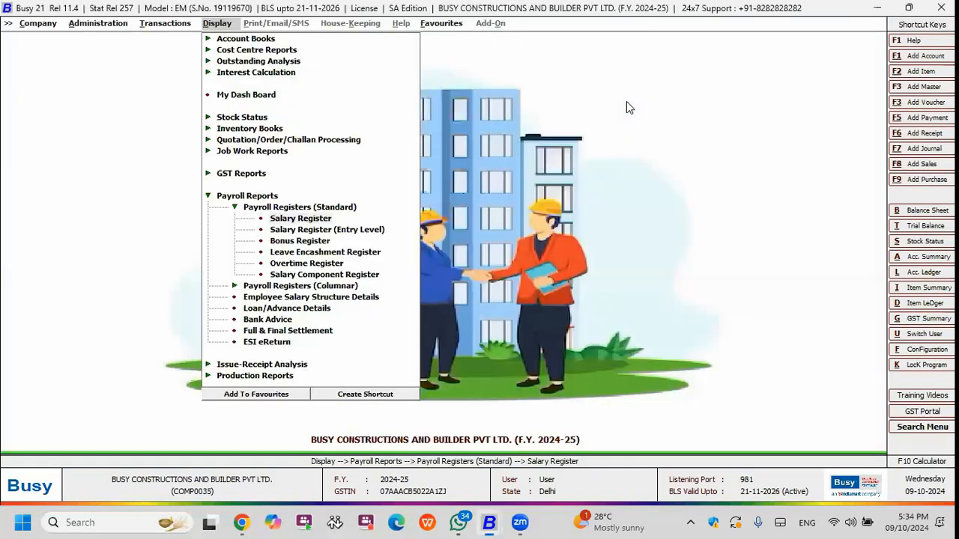
key("Escape")
key("Escape")
key("Down")
key("Up")
key("Left")
key("Left")
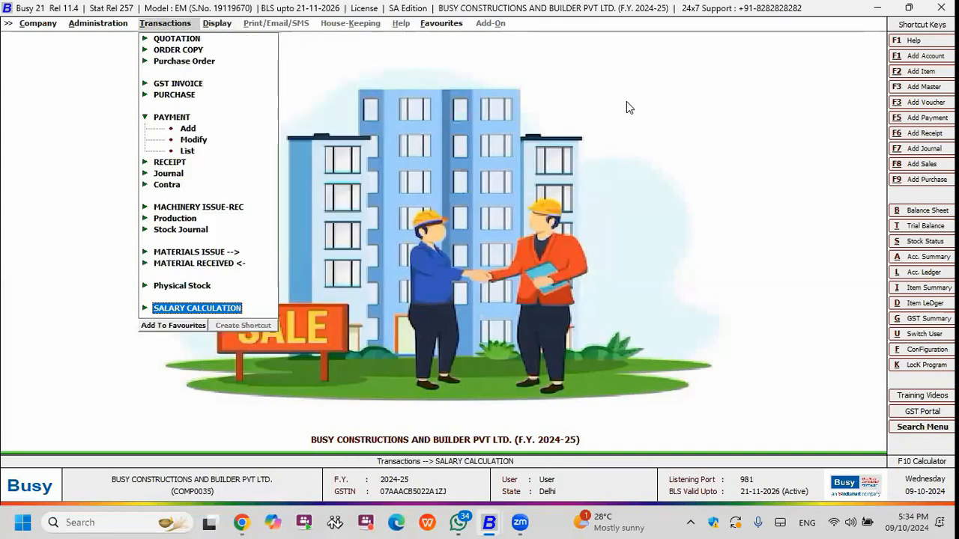
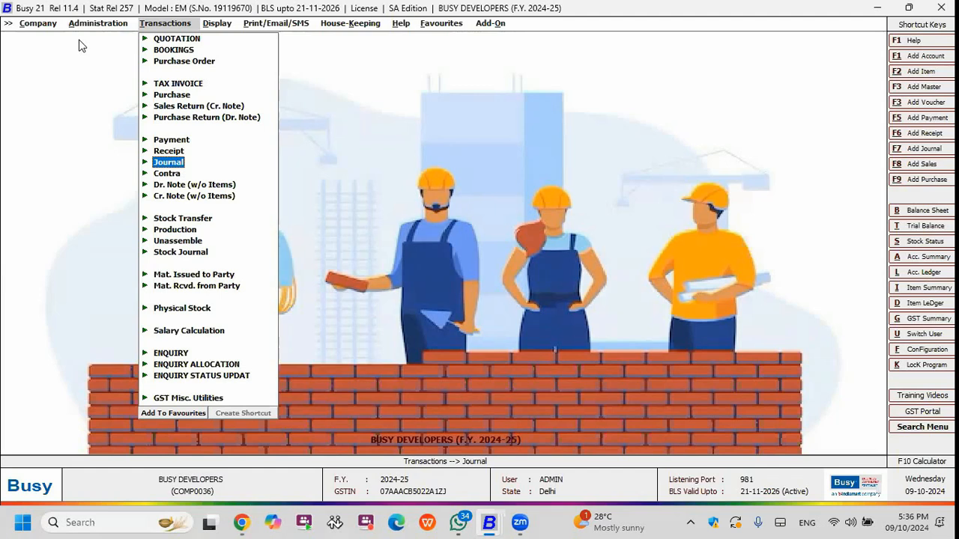
key("Down")
key("Down")
key("Down")
key("Down")
key("Down")
key("Down")
key("Down")
key("Down")
key("Down")
key("Down")
key("Down")
key("Down")
key("Down")
key("Down")
key("Up")
key("Up")
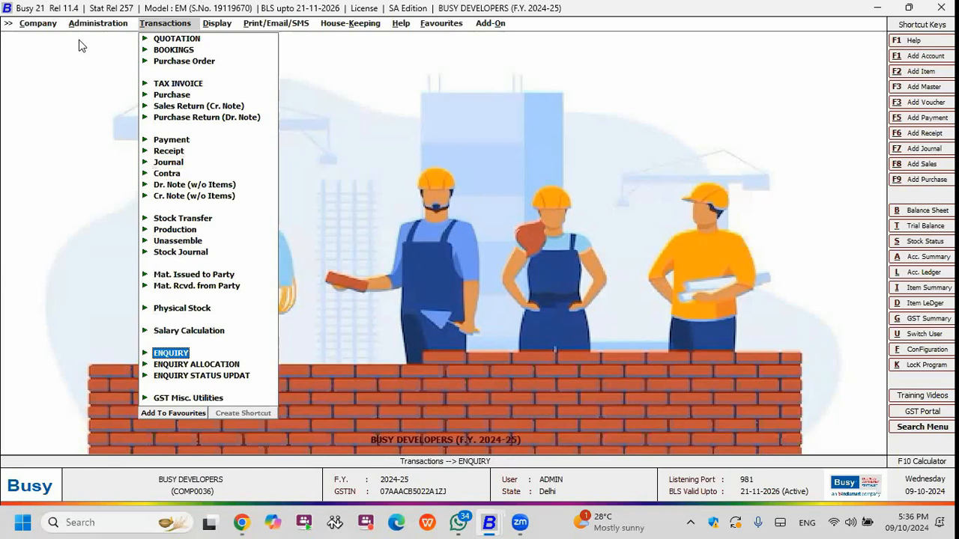
Switch to the AG user account by entering its user name and password, and log in.
key("alt+u")
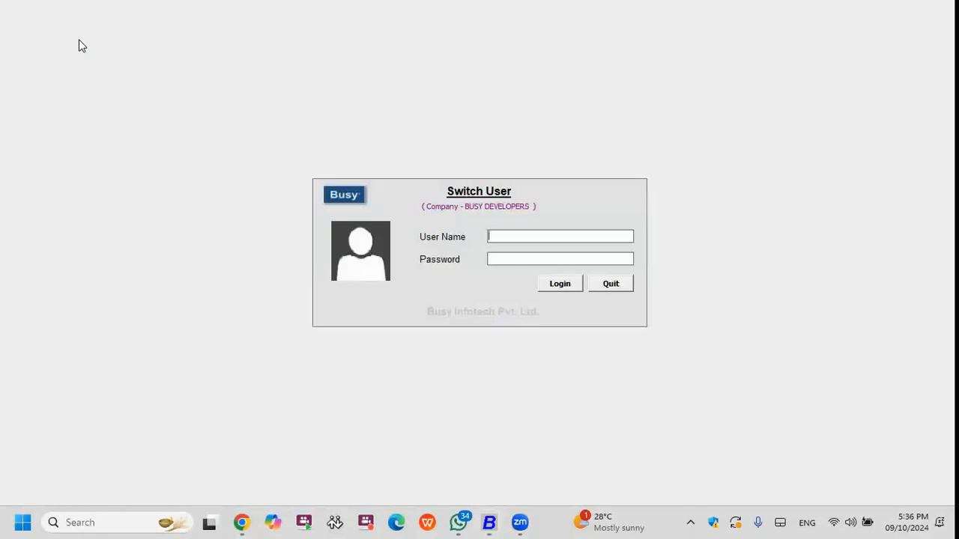
type("AQ")
key("BackSpace")
type("G")
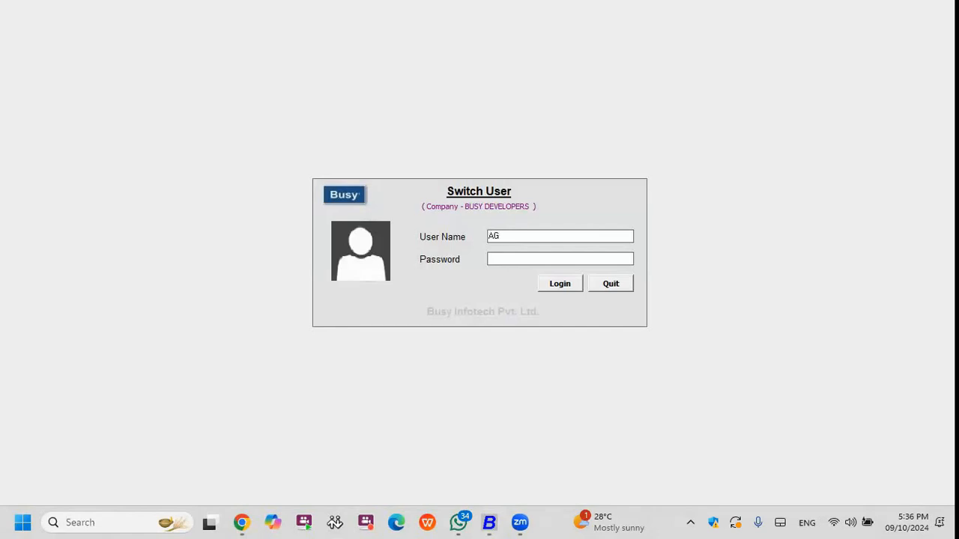
key("Return")
key("Return")
type("*")
key("Return")
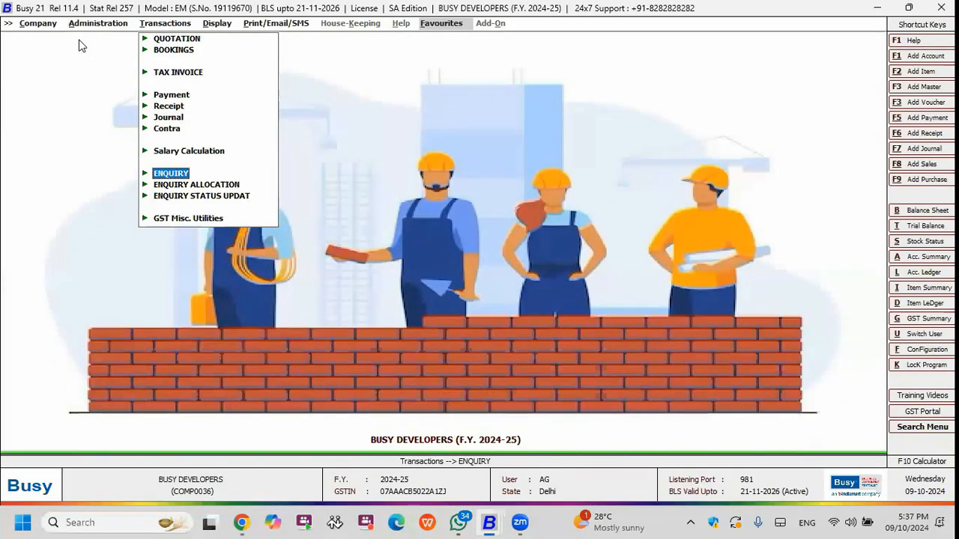
Open a new enquiry voucher for adding.
key("Up")
key("Up")
key("Up")
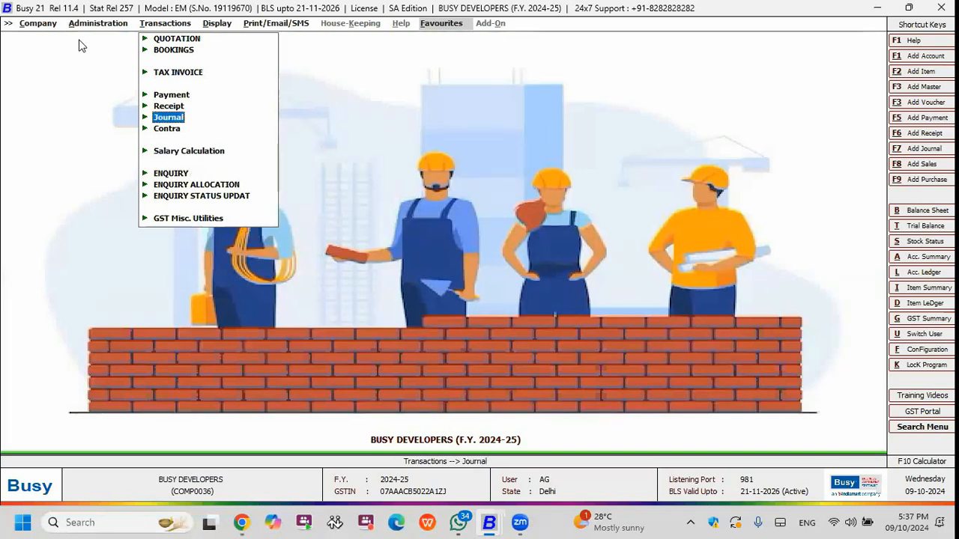
key("Up")
key("Up")
key("Up")
key("Down")
key("Down")
key("Down")
key("Down")
key("Down")
key("Down")
key("Right")
key("Return")
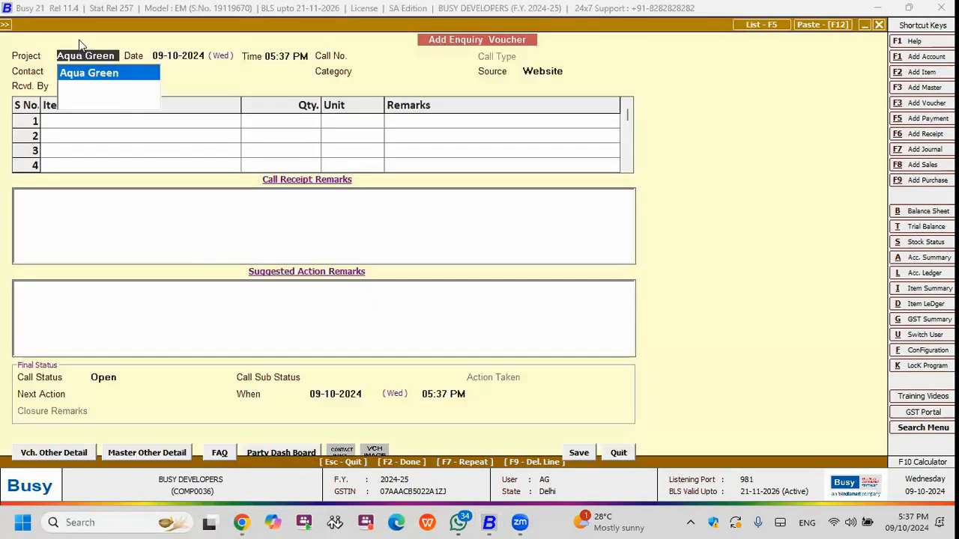
Accept Aqua Green as the enquiry's project, with date 09-10-2024 and time 05:37 PM.
key("Return")
key("Return")
key("Return")
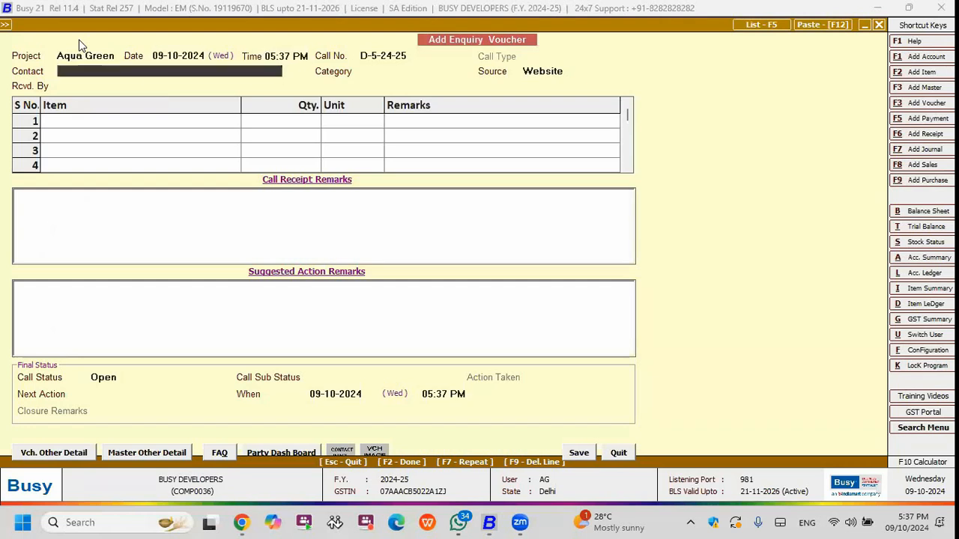
key("Up")
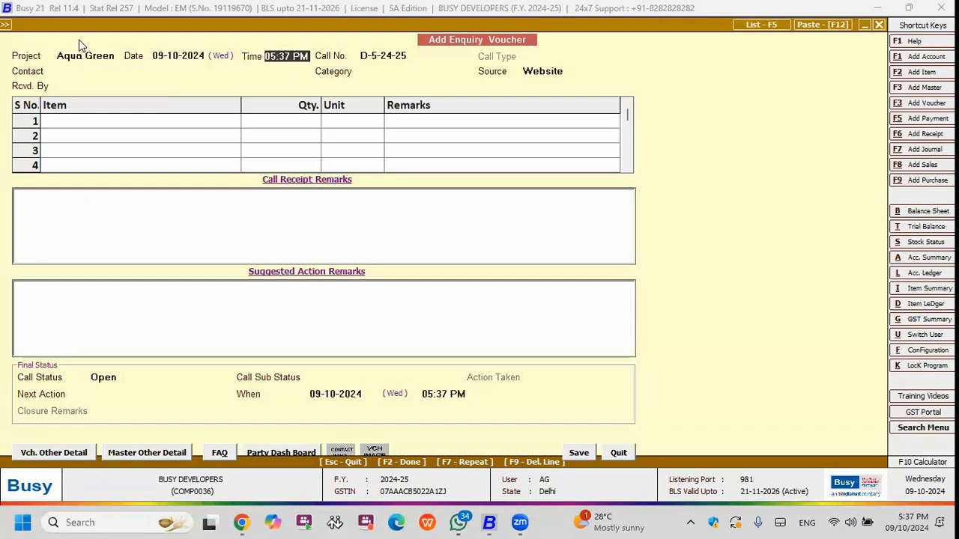
left_click(174, 55)
Start a new contact master from the enquiry's contact field, enter the contact's full name and set the organisation to NA.
left_click(118, 69)
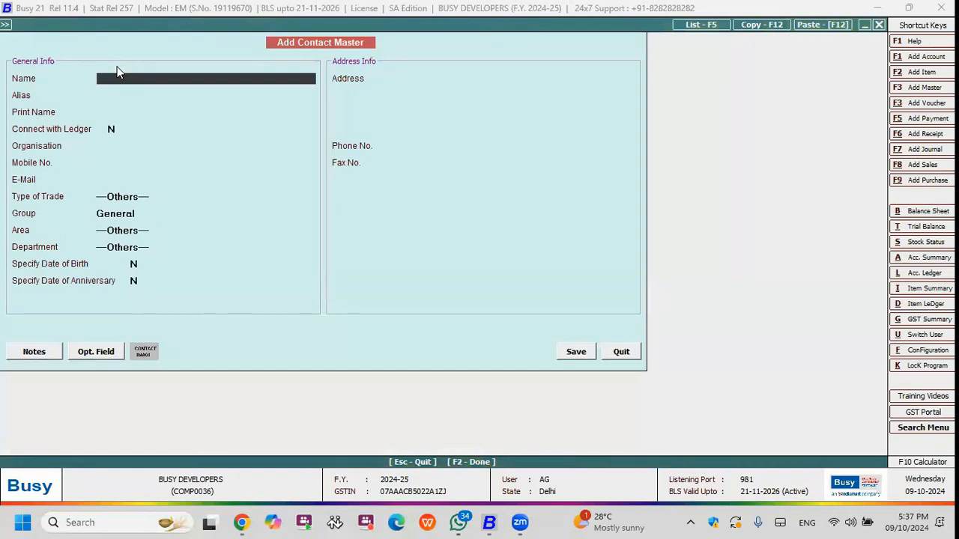
key("Return")
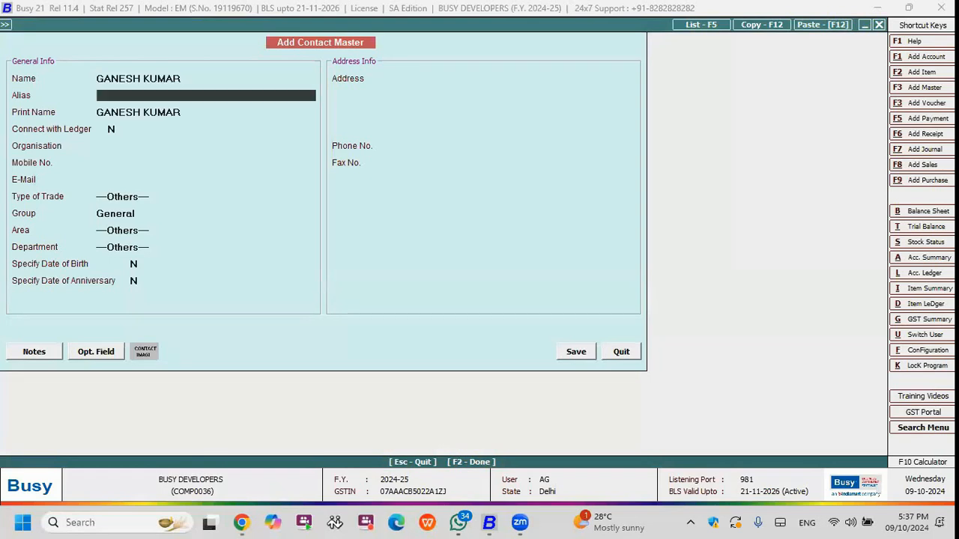
key("Return")
key("Return")
key("Return")
key("Up")
type("NA")
key("Return")
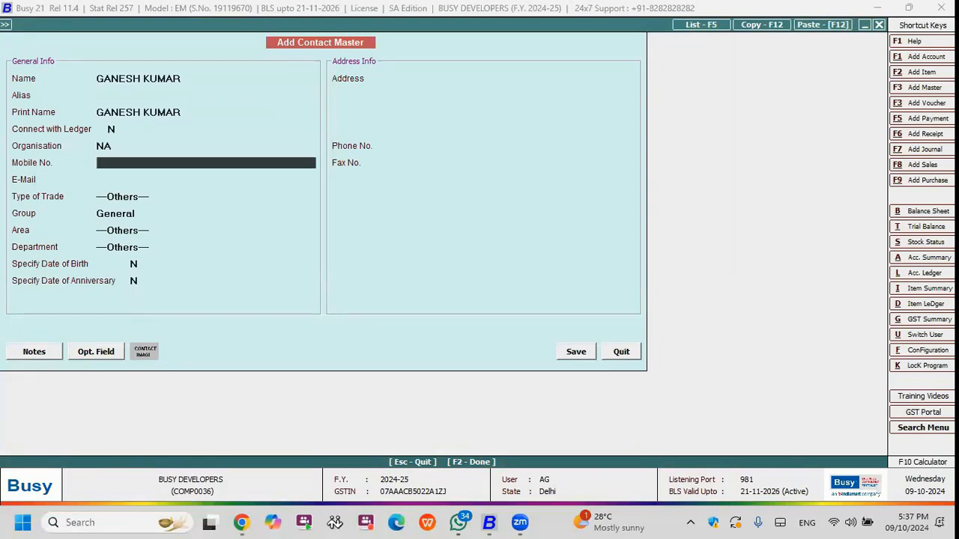
Fill in the contact's mobile number and e-mail address, leaving the type of trade for the default.
key("Return")
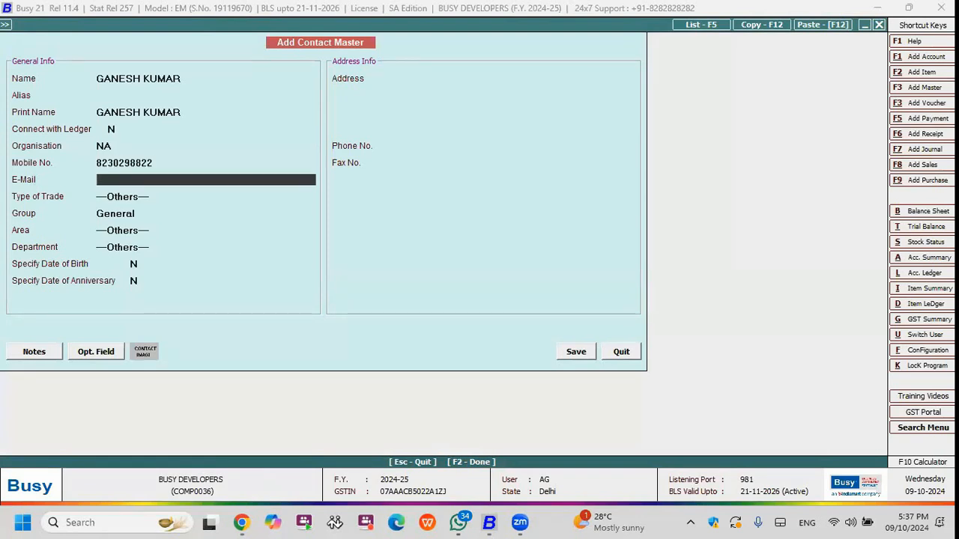
type("abc@gmail.com")
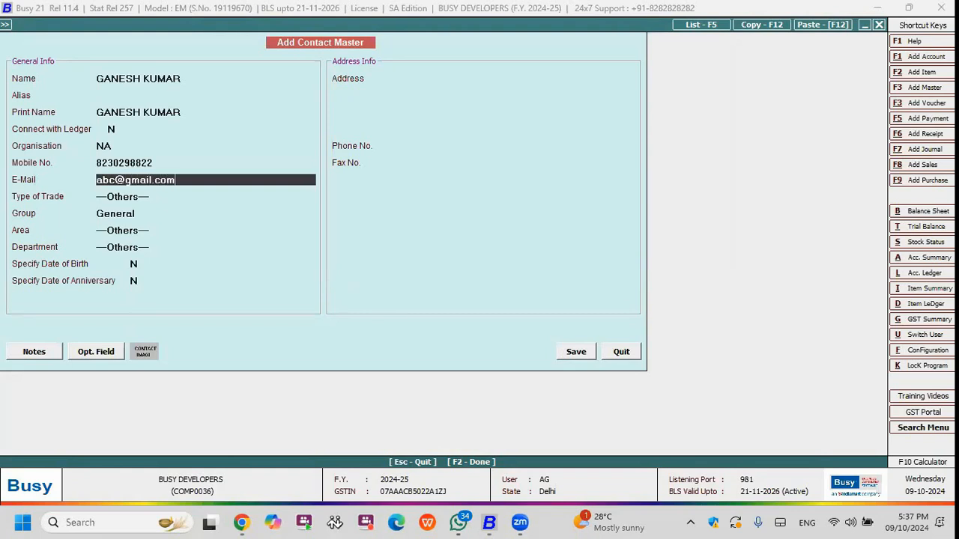
key("Return")
Keep the General group and the default area and department, and save the contact without creating a party.
key("Return")
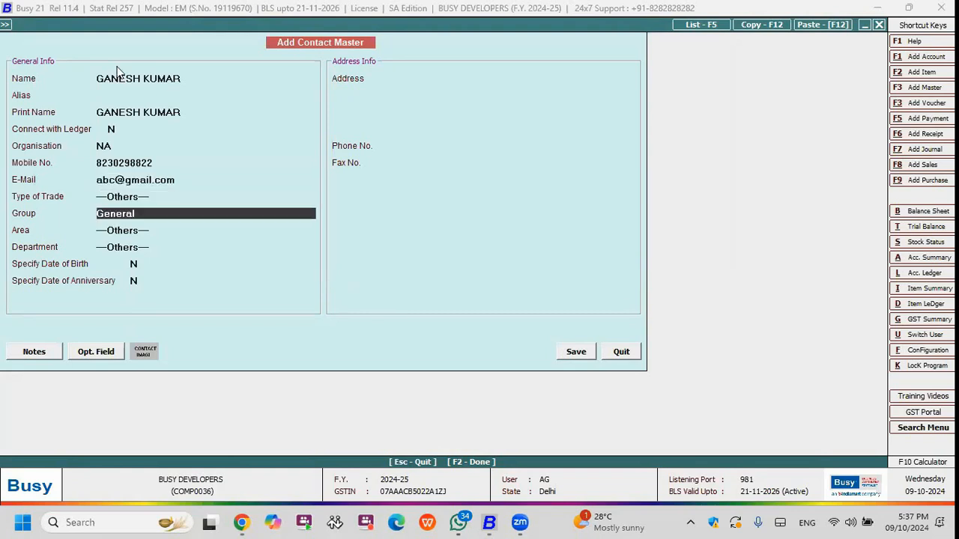
key("Return")
key("Return")
key("Return")
key("Return")
key("Return")
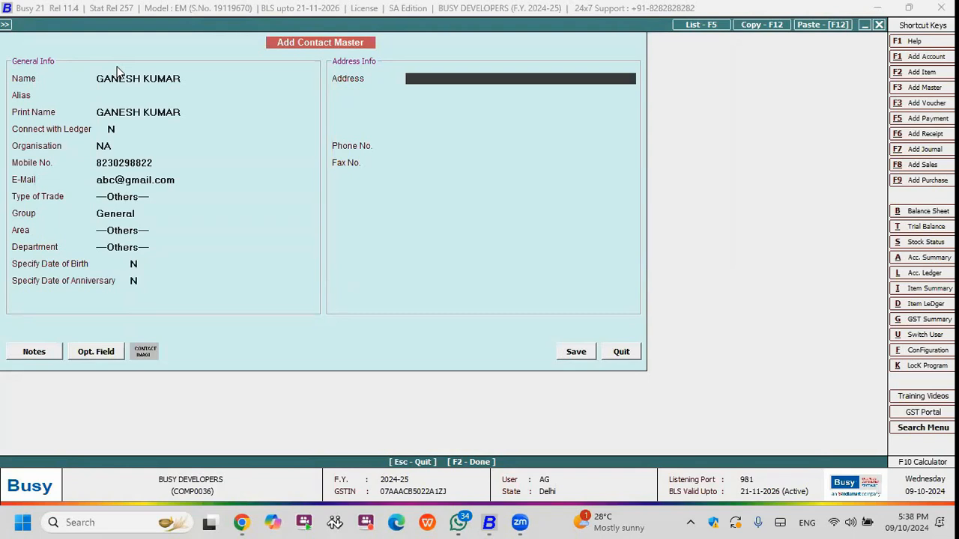
key("F2")
key("Return")
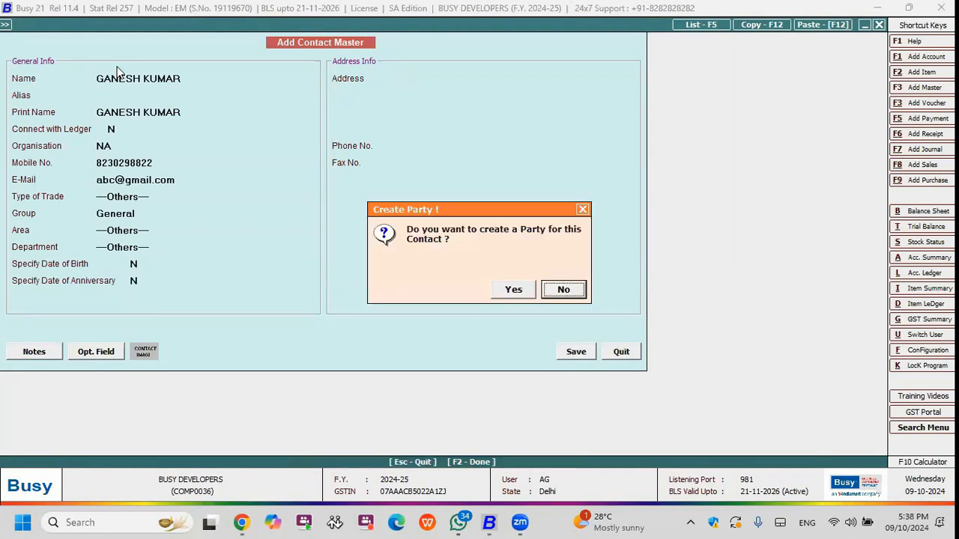
key("Return")
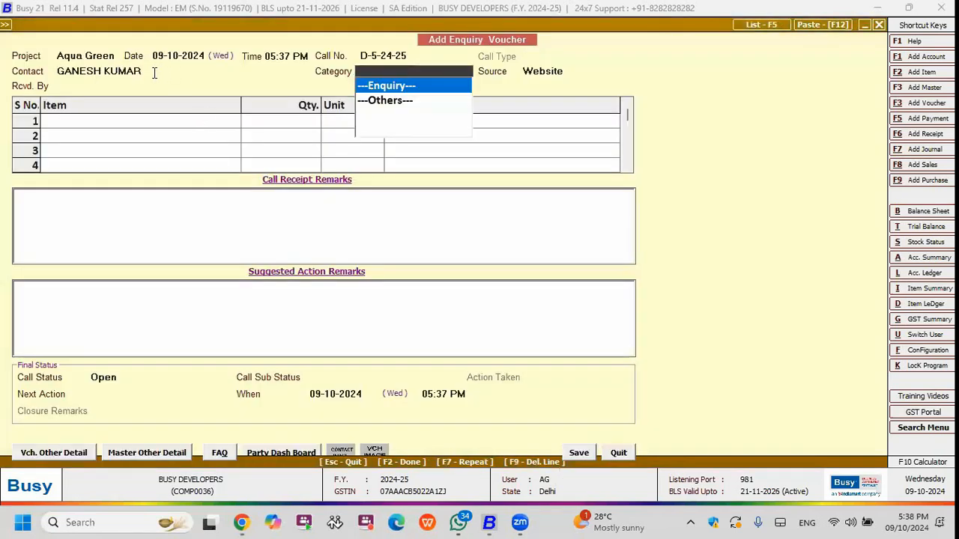
Confirm the new contact on the enquiry, set the category to Enquiry and the source to Exhibition.
left_click(155, 72)
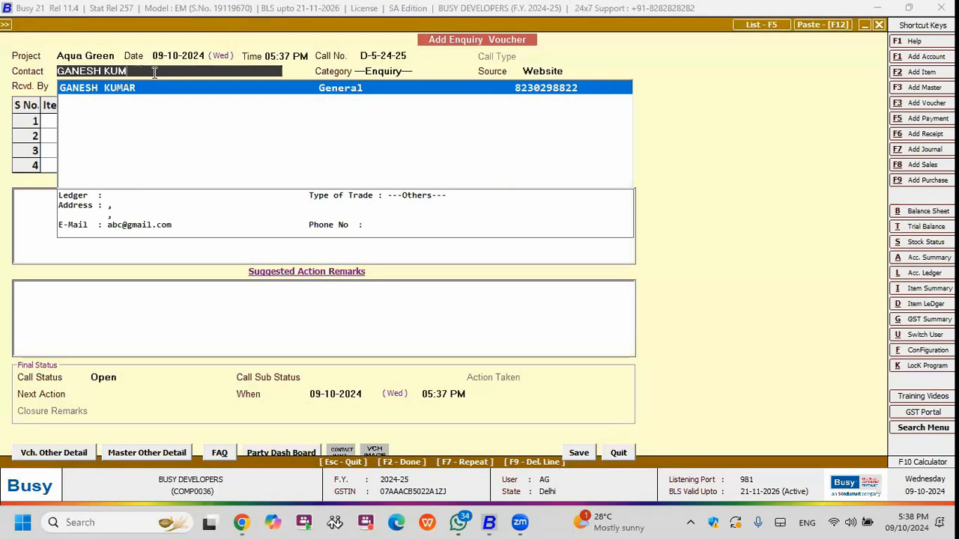
key("Return")
key("Return")
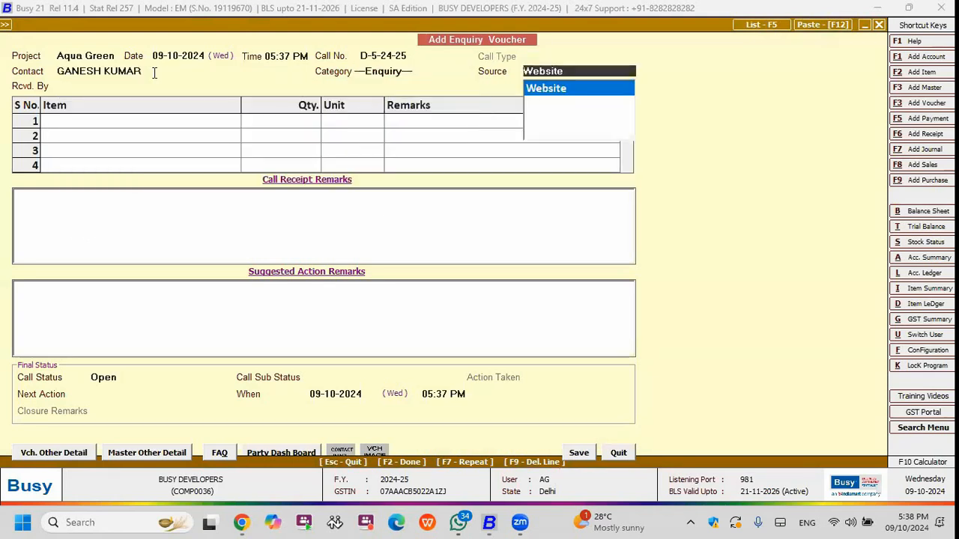
key("BackSpace")
key("BackSpace")
key("BackSpace")
key("BackSpace")
key("BackSpace")
key("BackSpace")
key("BackSpace")
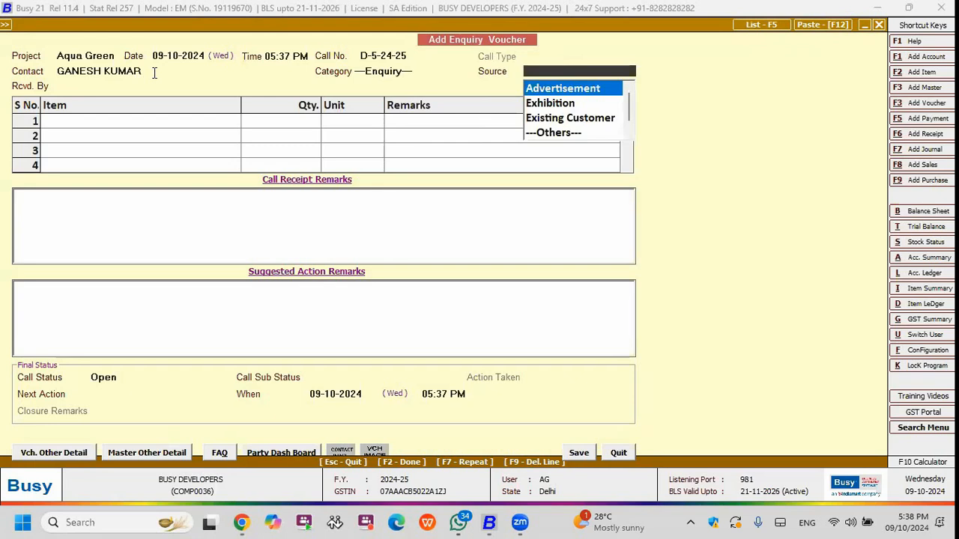
key("Down")
key("Return")
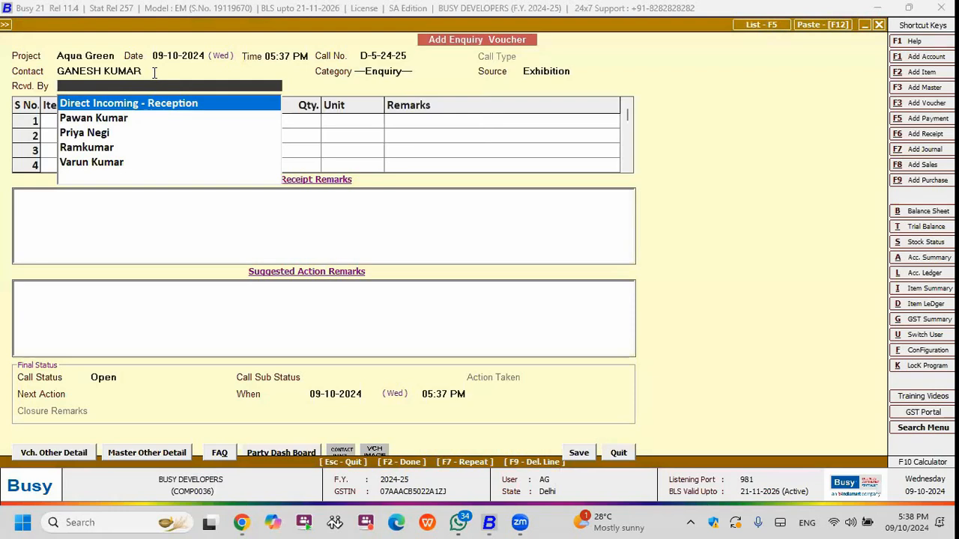
Record the enquiry as received by Direct Incoming - Reception.
key("Down")
key("Down")
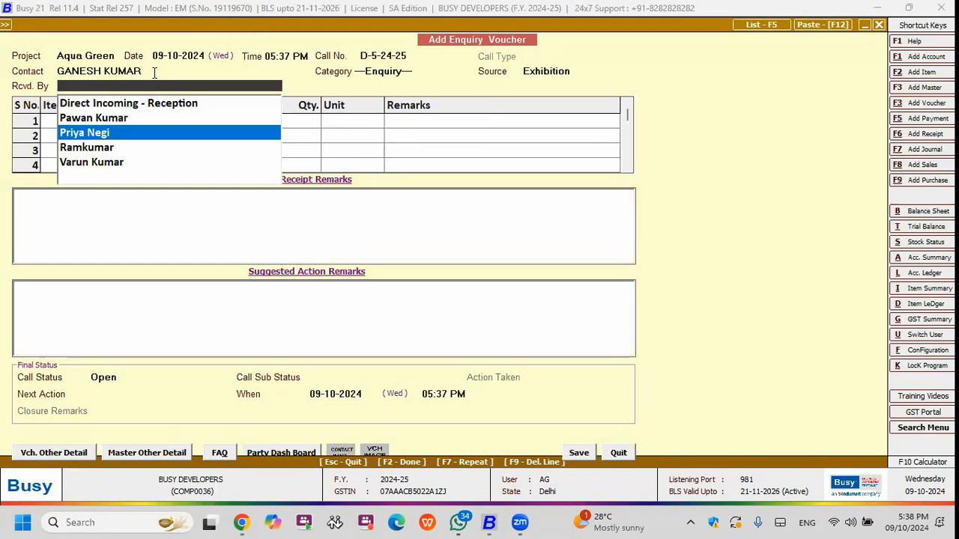
key("Down")
key("Up")
key("Up")
key("Up")
key("Return")
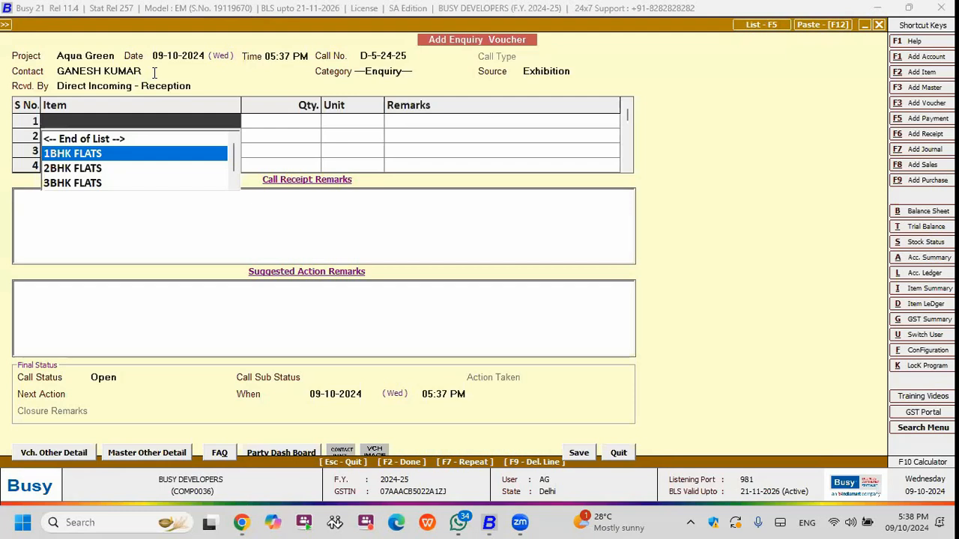
Add 1BHK FLATS as the enquired item with a quantity of 1 and no item remarks.
key("Return")
type("1")
key("Return")
key("Return")
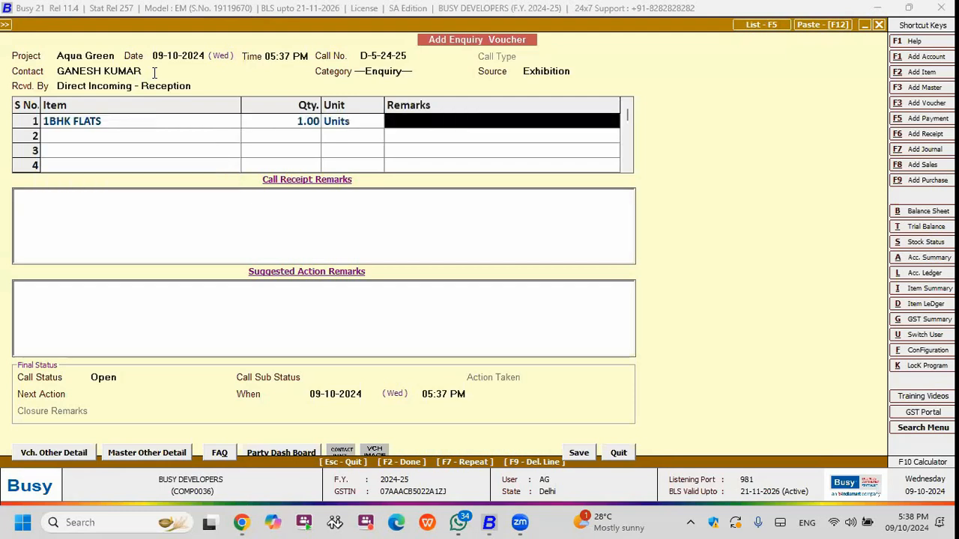
key("Return")
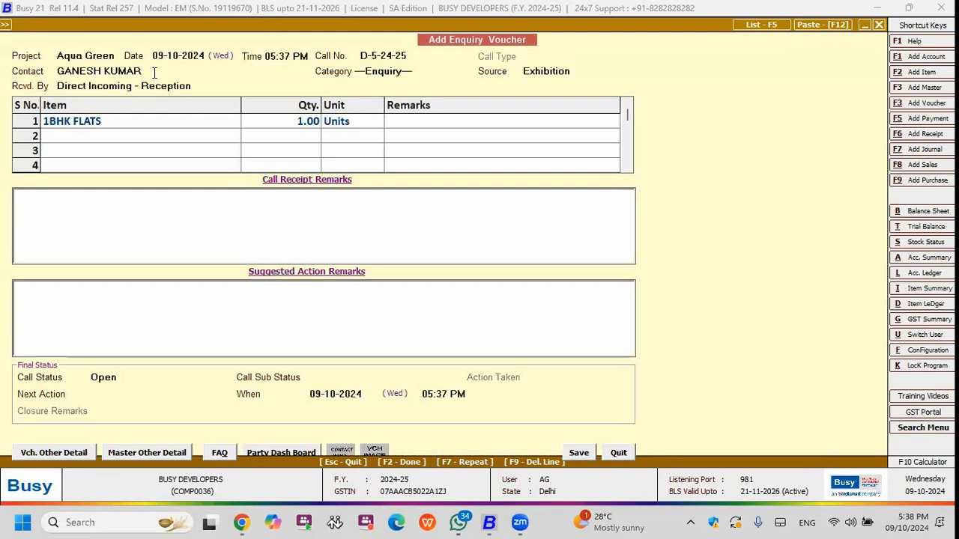
Search the frequently asked questions for 1bhk and insert the 1BHK Enquiry text into the call receipt remarks.
key("alt+q")
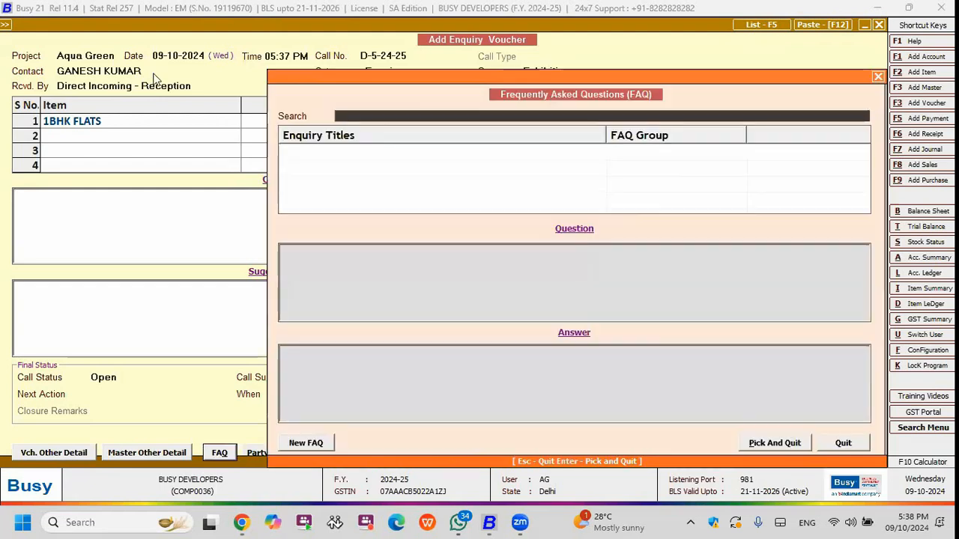
type("1bh")
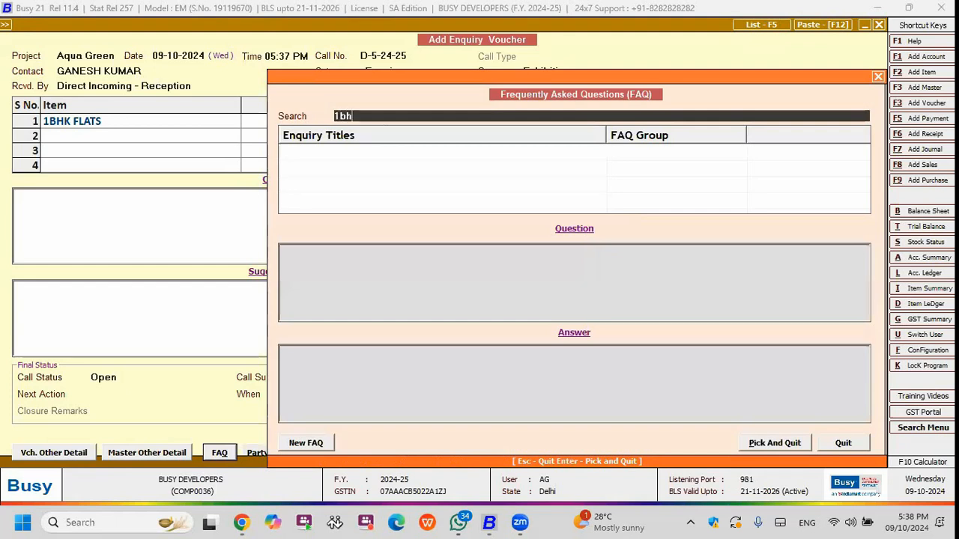
type("k")
key("Return")
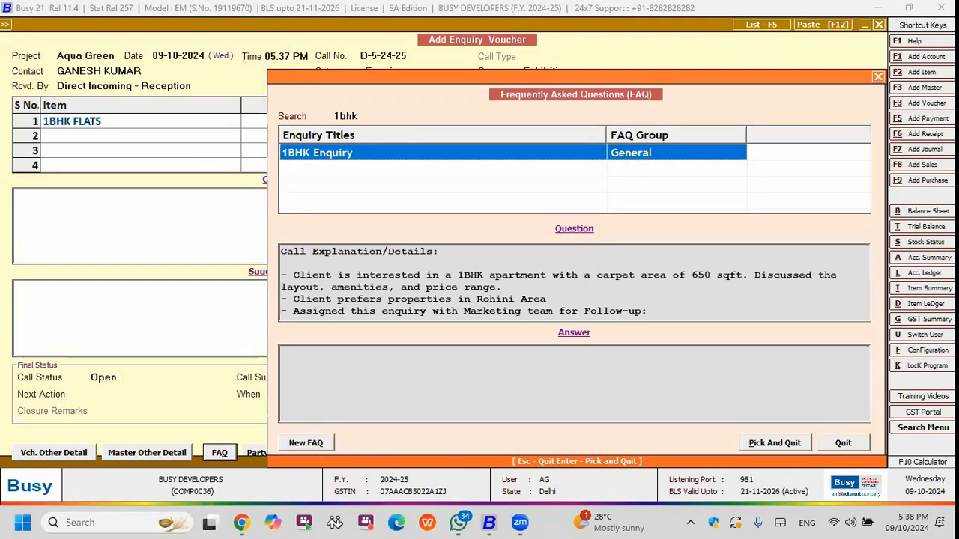
key("Return")
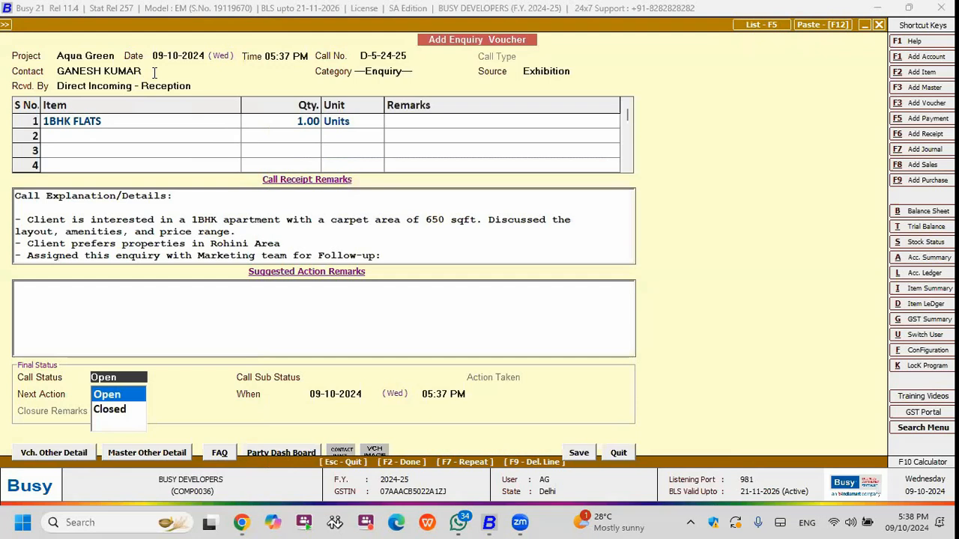
Change the carpet area in the call receipt remarks to 700 sqft and review the remaining remark lines.
left_click(445, 220)
left_click_drag(445, 220, 426, 219)
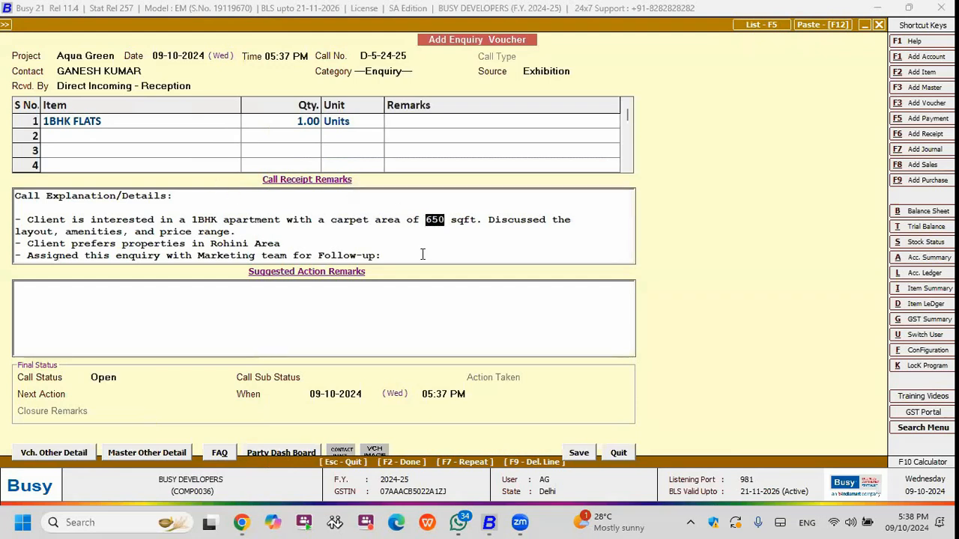
type("700")
left_click(182, 197)
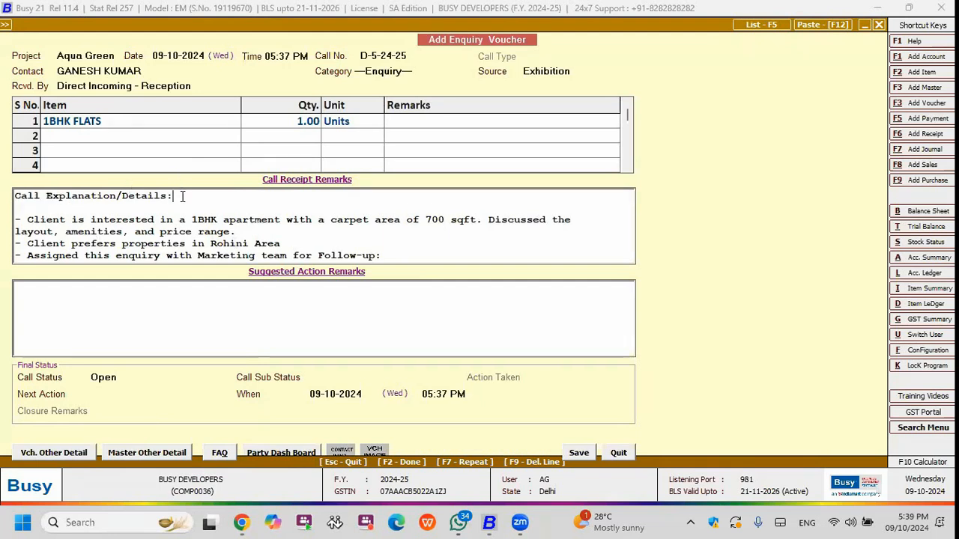
left_click(194, 219)
left_click_drag(285, 244, 21, 243)
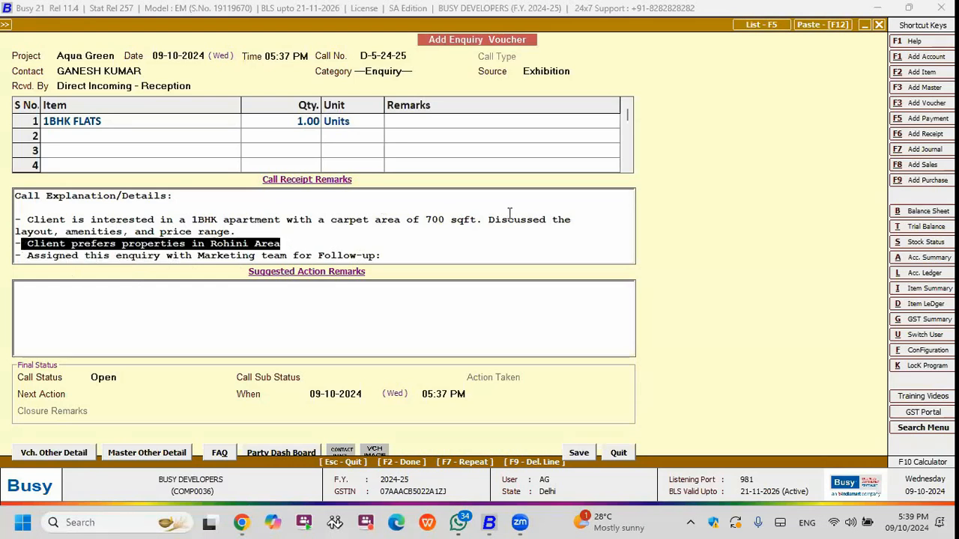
left_click(112, 256)
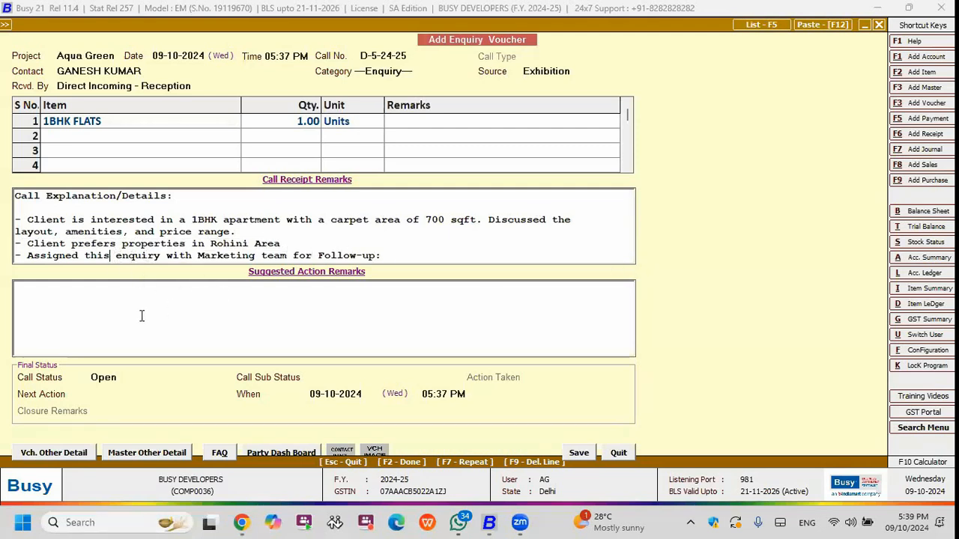
Enter "Allocated to BDE" as the suggested action remark of the enquiry.
left_click(105, 304)
type("Allocated to")
type("M")
key("BackSpace")
type("BDE")
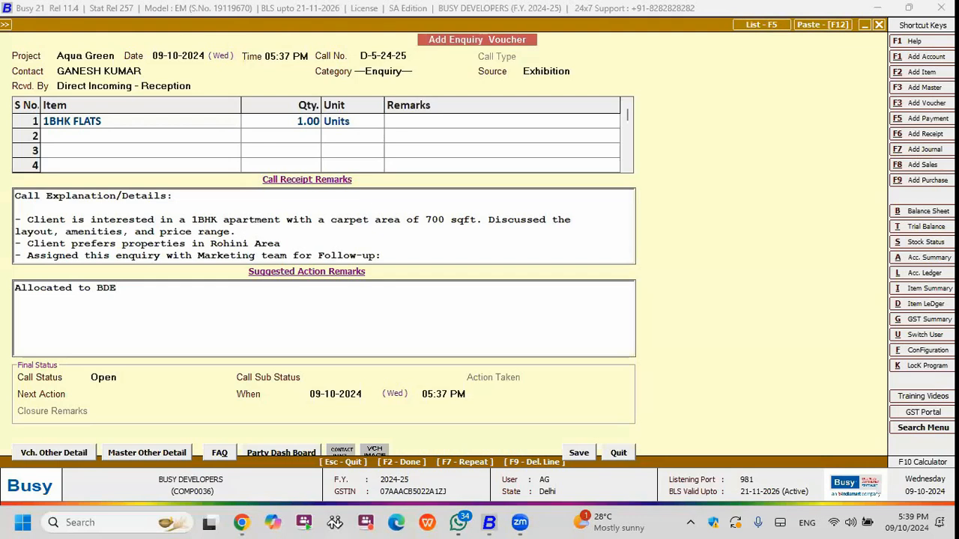
Keep the call status Open, set the call sub status to Under Process and the next action to Site Visit.
left_click(117, 379)
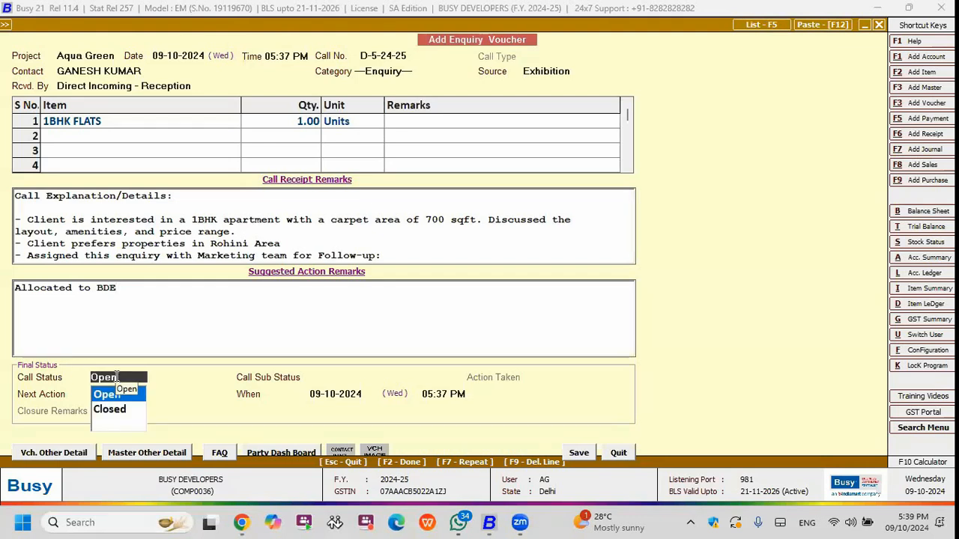
key("Return")
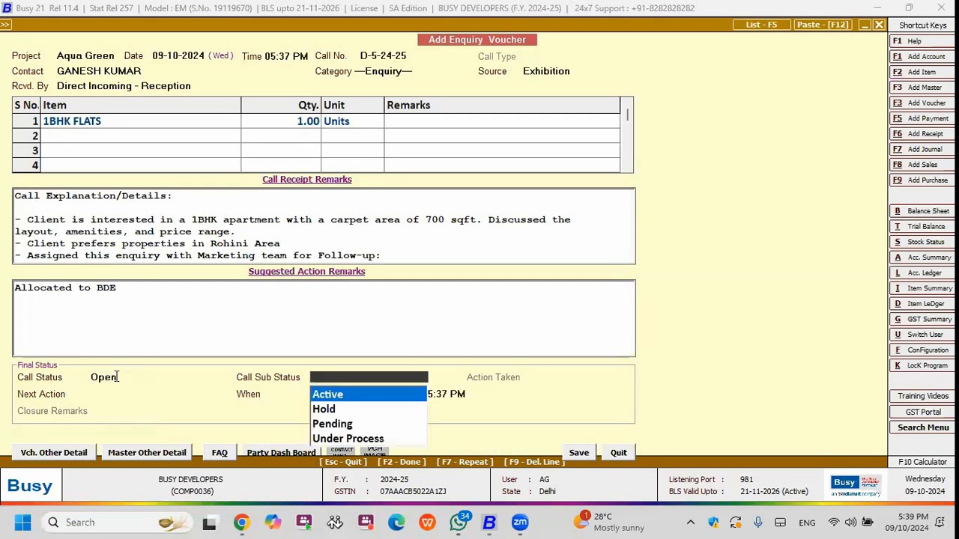
key("Down")
key("Down")
key("Down")
key("Return")
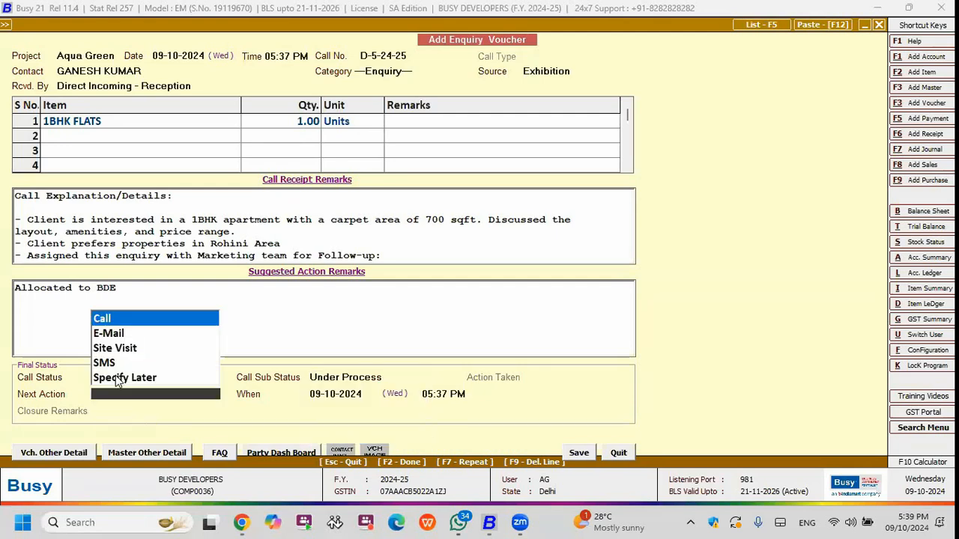
key("Down")
key("Down")
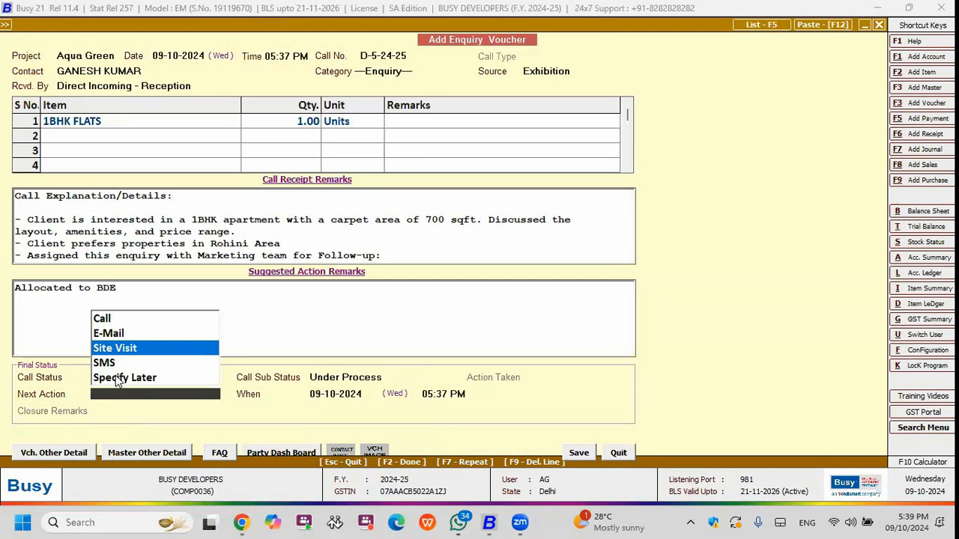
key("Return")
Add a second suggested action remark line reading "- CLIENT asking site visit".
left_click(130, 287)
key("Return")
type("- CLIENT")
type(" asking site vis")
type("ir")
key("Return")
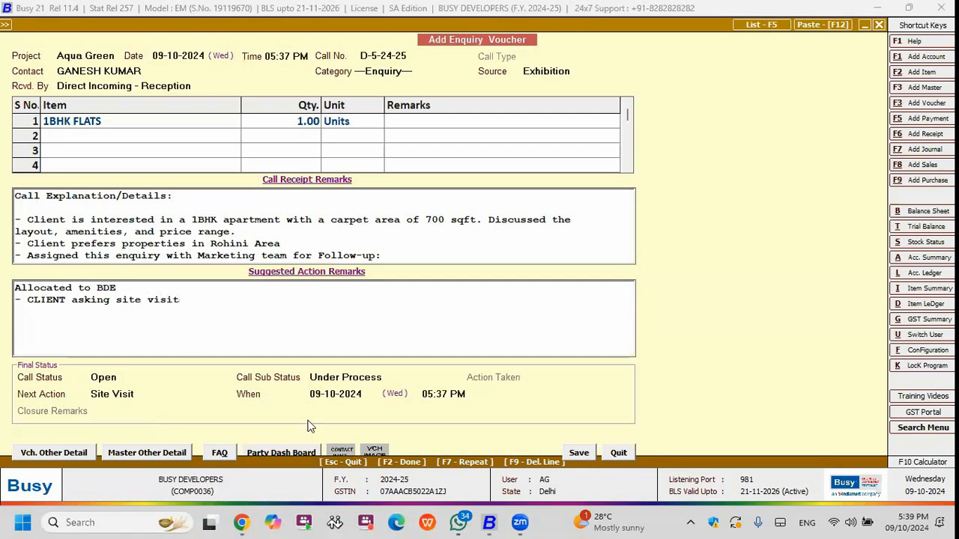
Save the enquiry voucher and prepare its standard e-mail with the report as a PDF attachment.
left_click(578, 452)
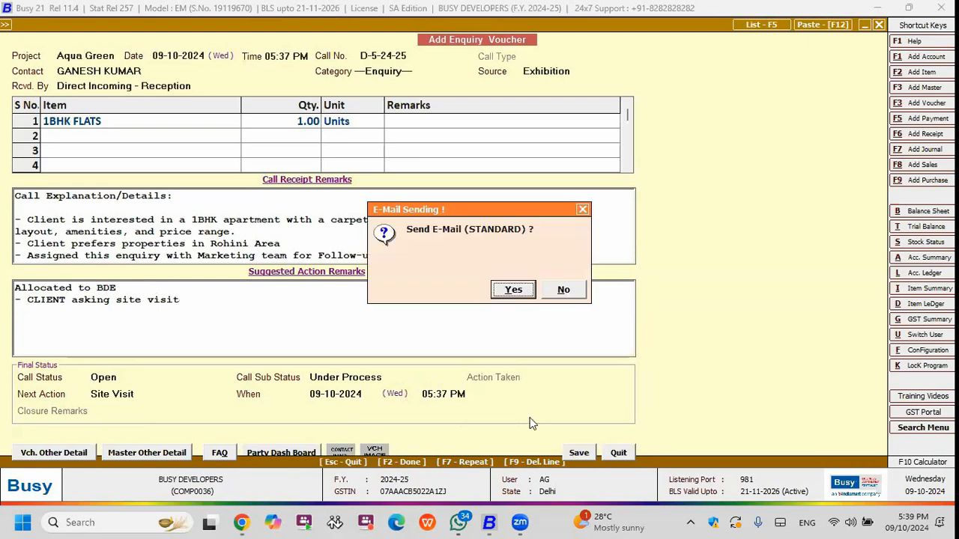
key("Return")
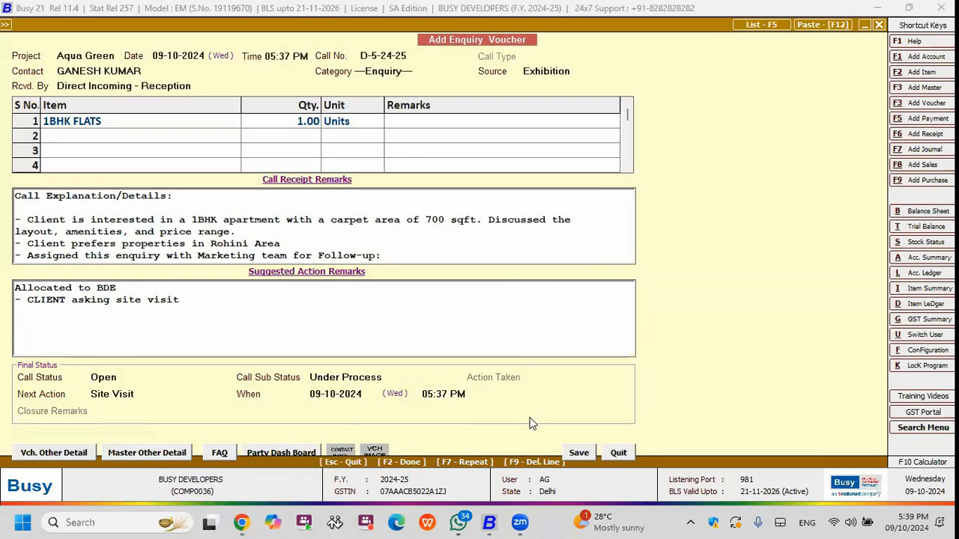
key("Return")
key("Return")
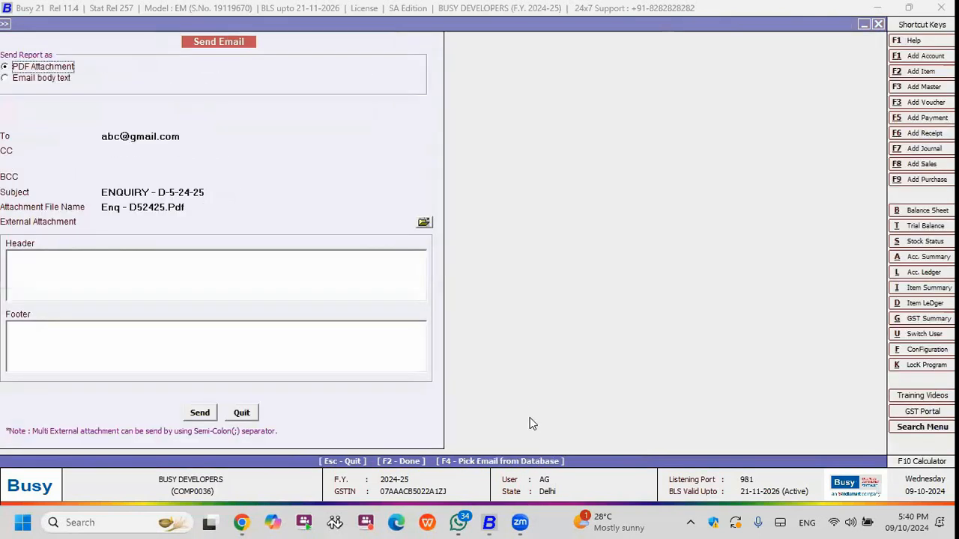
key("Return")
key("Return")
key("Return")
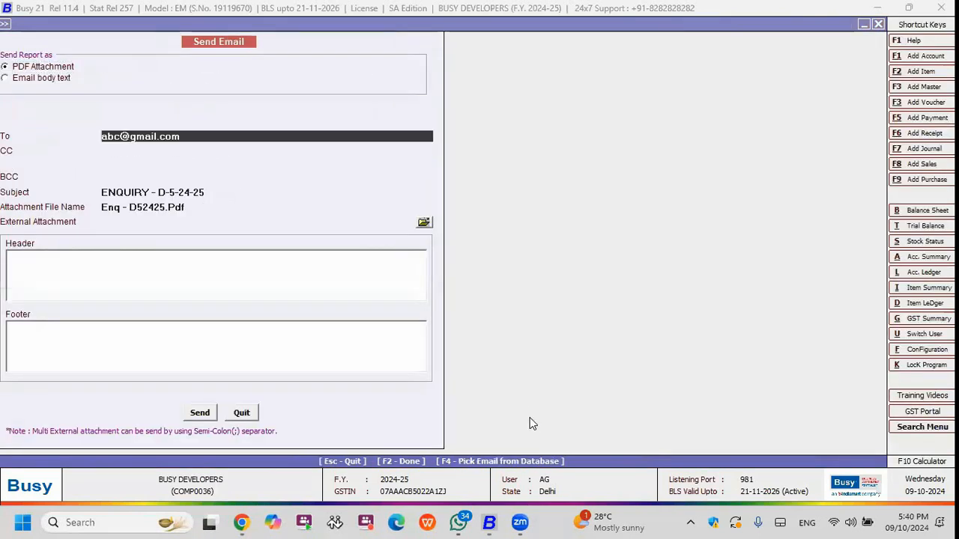
Look at the file selection for an external attachment, cancel it and leave the e-mail form without sending.
left_click(424, 223)
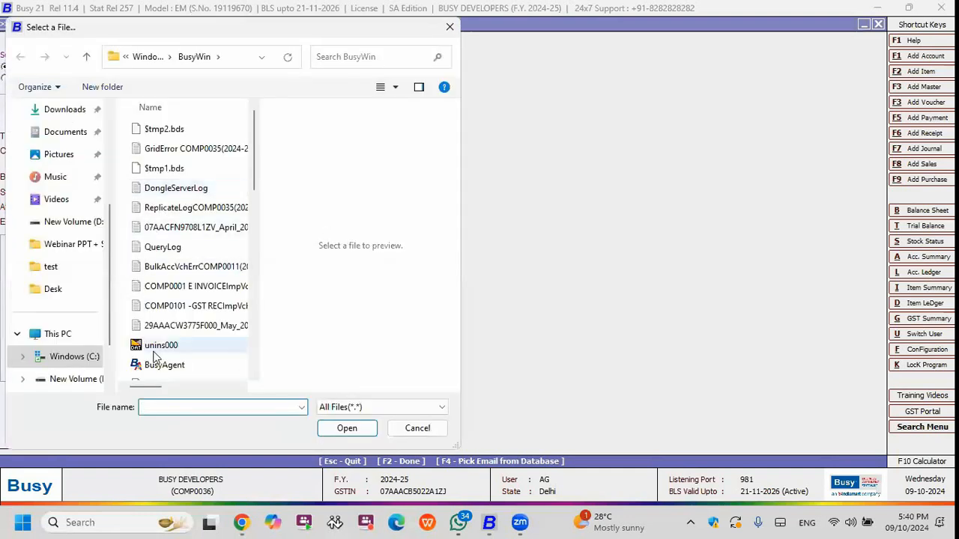
left_click(450, 27)
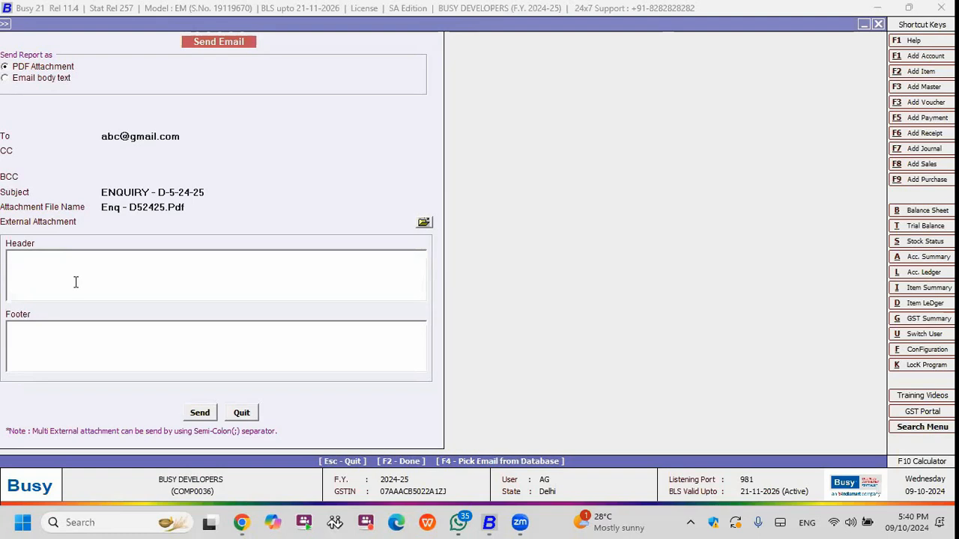
left_click(239, 412)
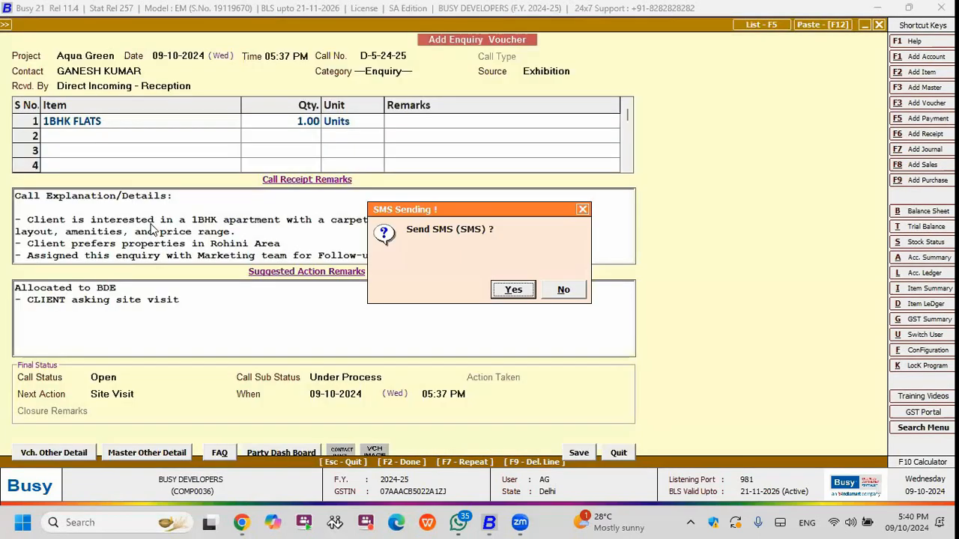
Open the enquiry's SMS form with the STANDARD format and proceed to the enquiry allocation voucher.
left_click_drag(432, 206, 372, 118)
left_click(456, 206)
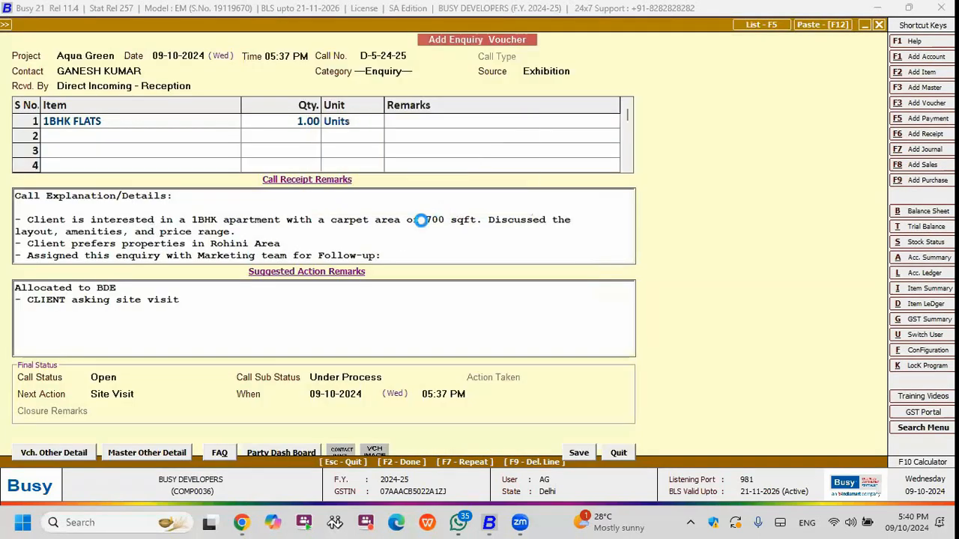
key("Return")
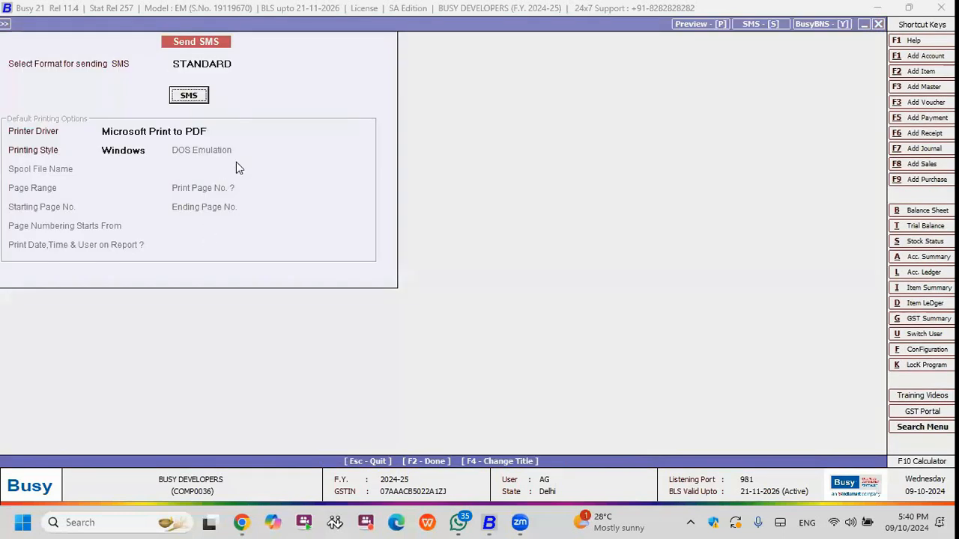
key("Return")
key("Left")
key("Return")
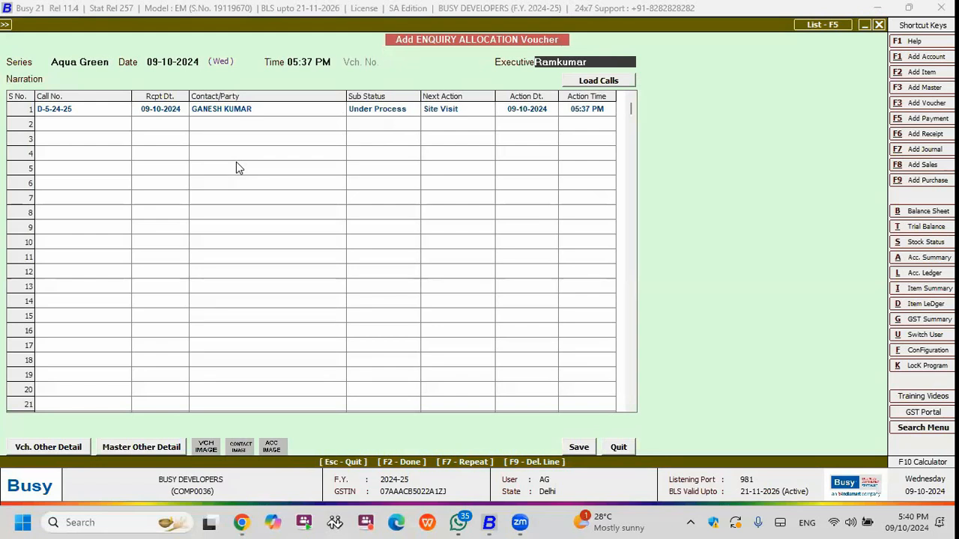
Allocate the enquiry to the preselected executive with a Site Visit on 09-10-2024 at 05:37 PM and save the allocation voucher.
key("Return")
key("Return")
key("Return")
key("Return")
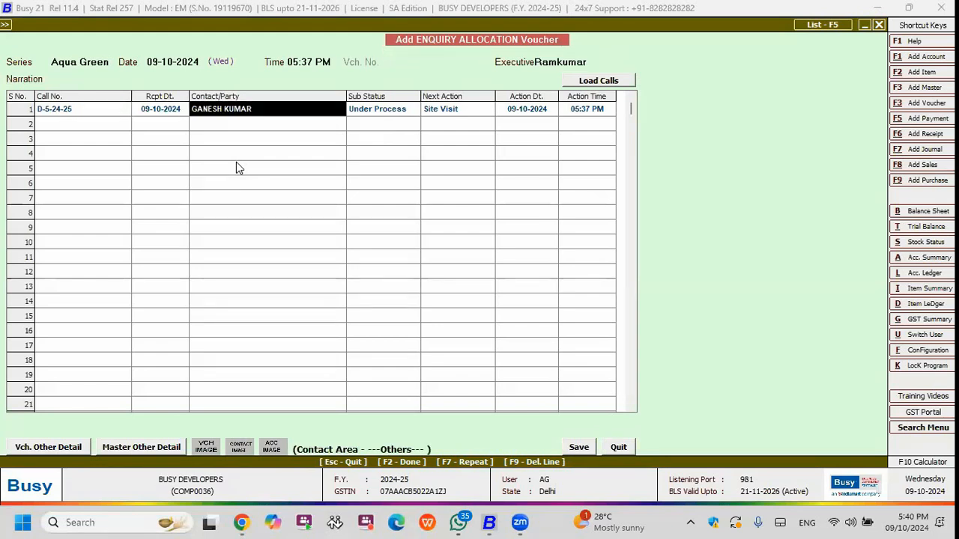
key("shift+Tab")
key("shift+Tab")
key("Return")
key("Return")
key("Return")
key("Return")
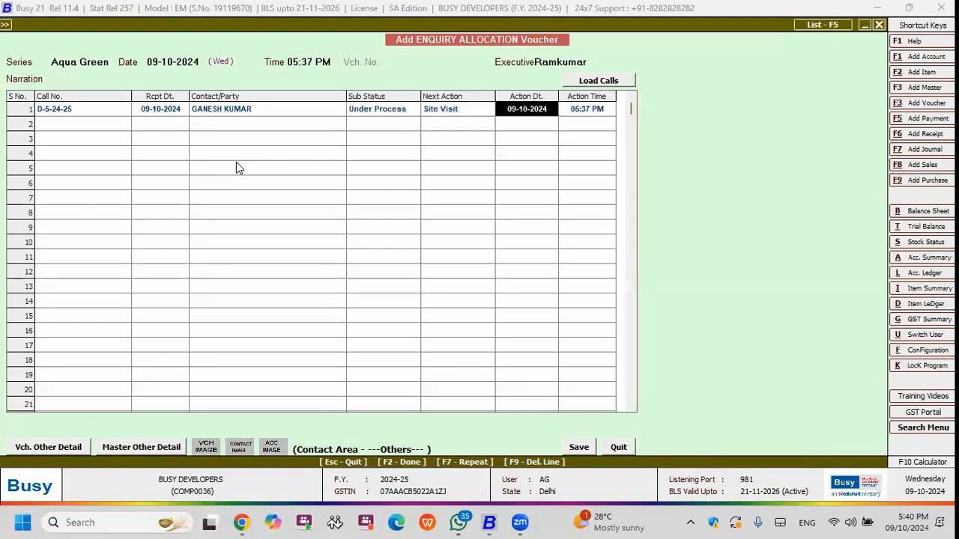
key("Return")
key("Return")
key("Return")
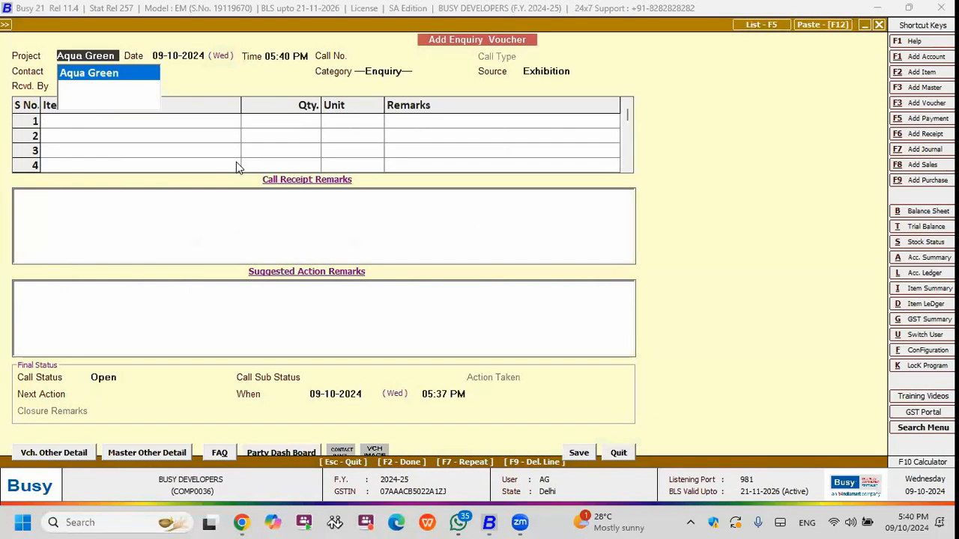
Leave the blank enquiry voucher and open the Call Explorer report from Call Management.
key("Escape")
key("Escape")
key("Return")
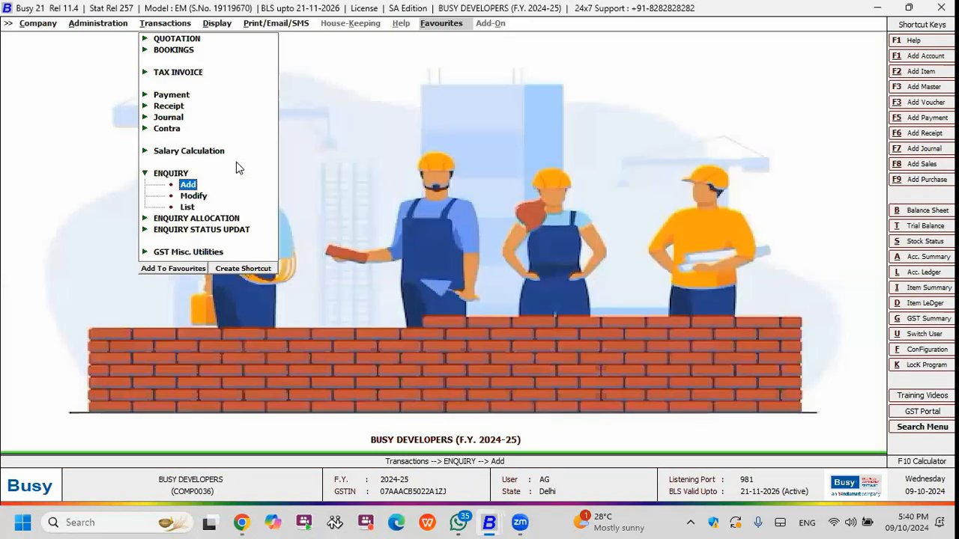
key("Right")
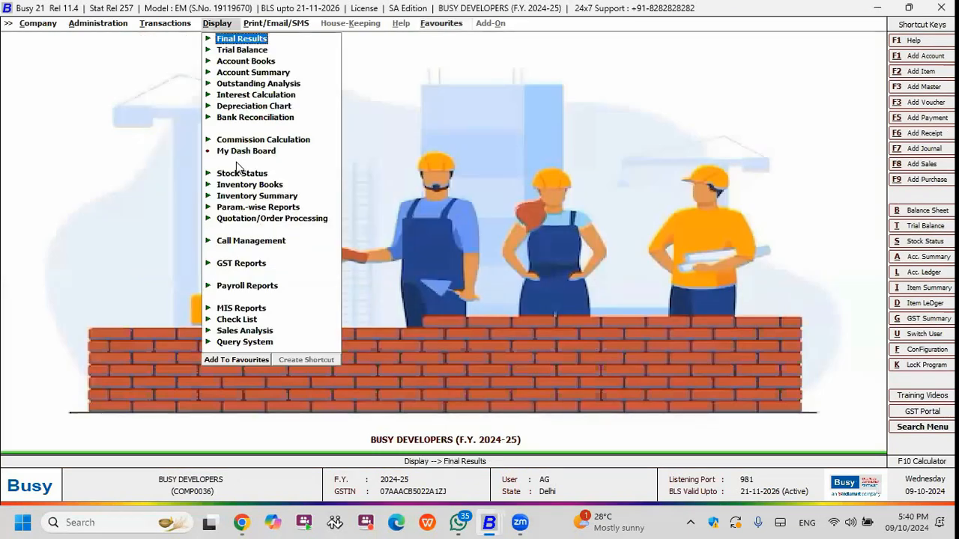
key("Down")
key("Down")
key("Down")
key("Down")
key("Down")
key("Down")
key("Down")
key("Down")
key("Down")
key("Down")
key("Down")
key("Down")
key("Down")
key("Down")
key("Down")
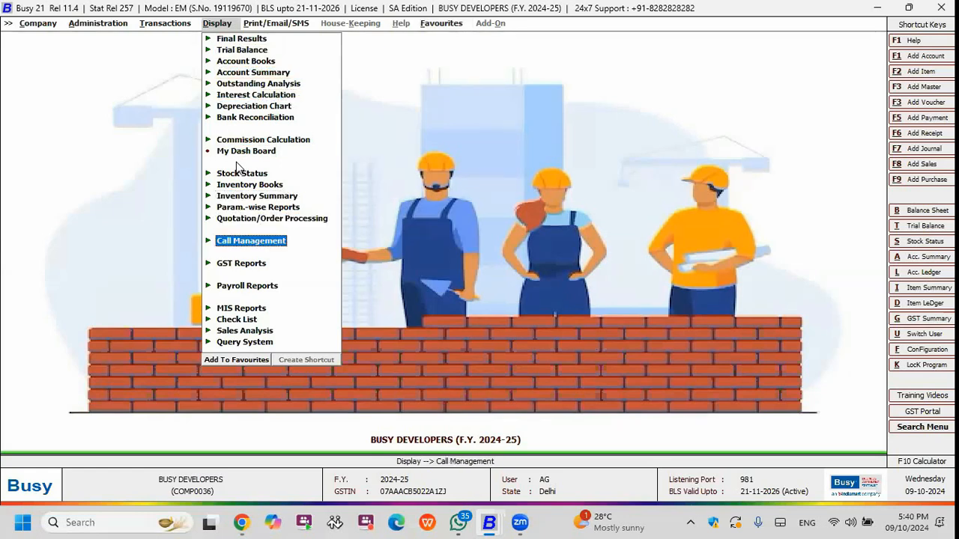
key("Return")
key("Return")
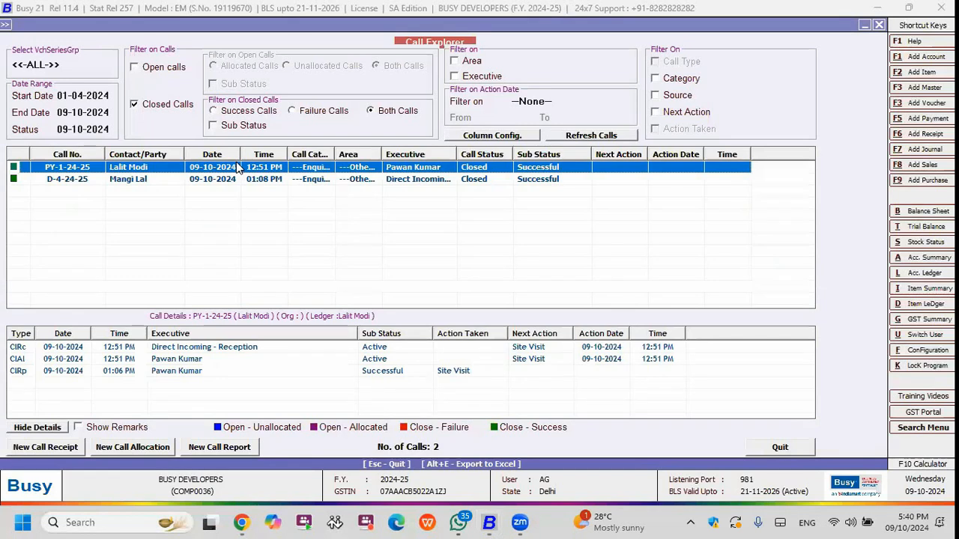
List closed calls of all voucher series groups for the dates 01-04-2024 to 09-10-2024.
left_click(72, 65)
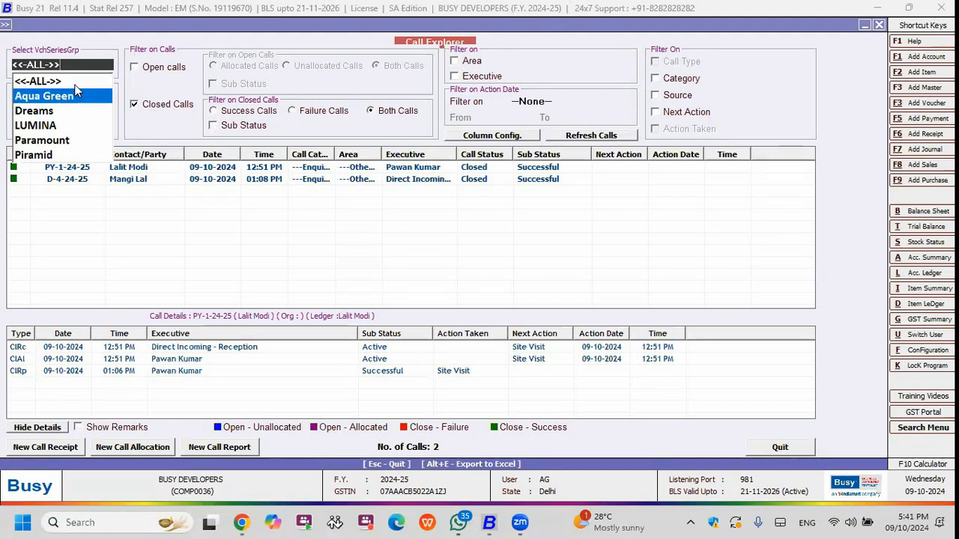
key("Down")
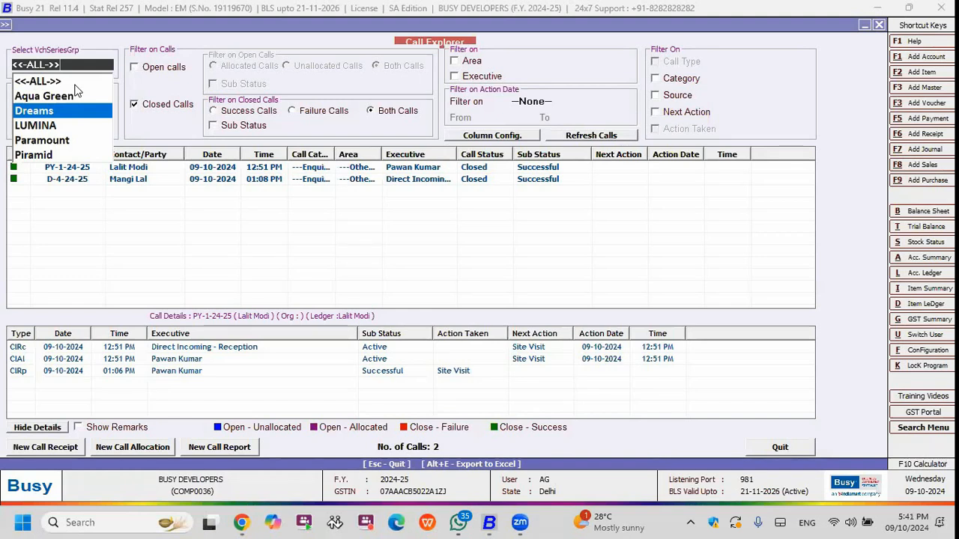
key("Up")
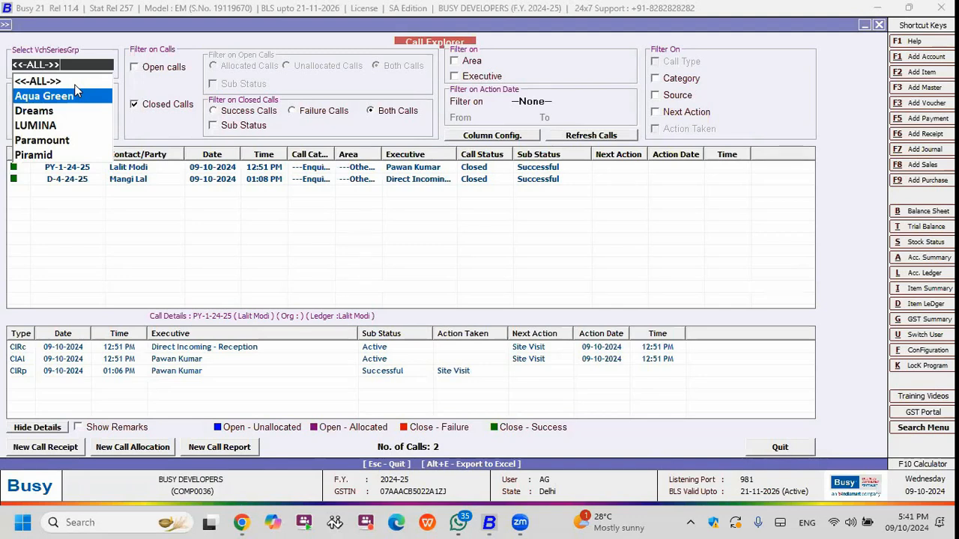
key("Up")
key("Return")
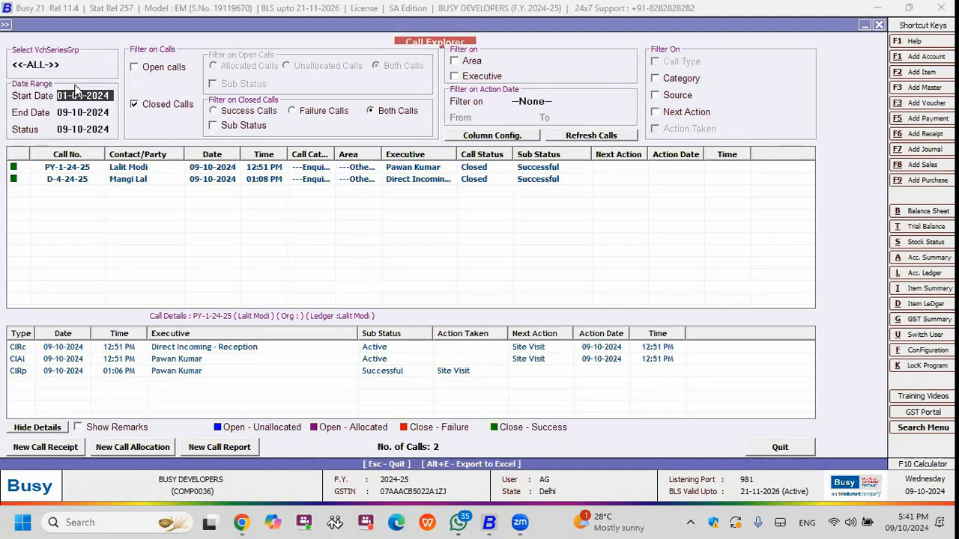
key("Return")
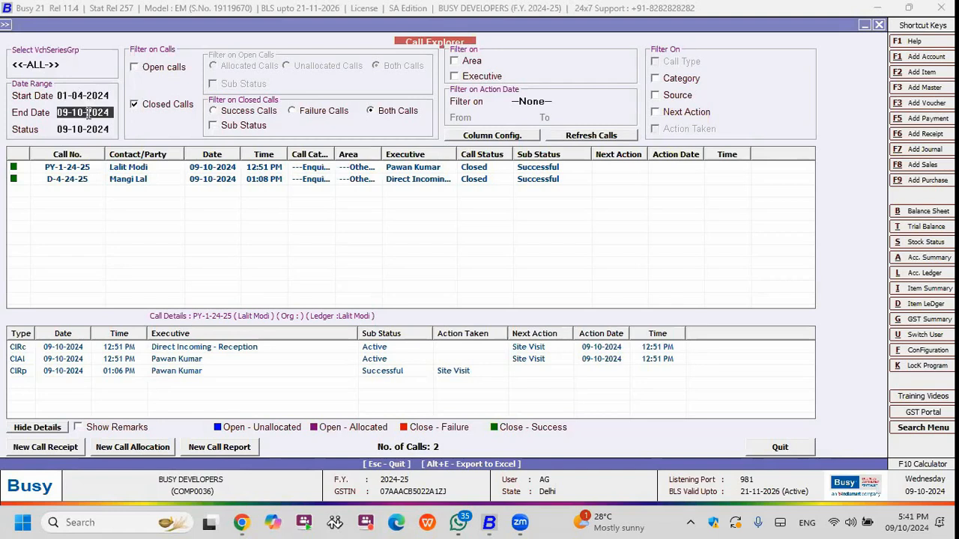
left_click(591, 136)
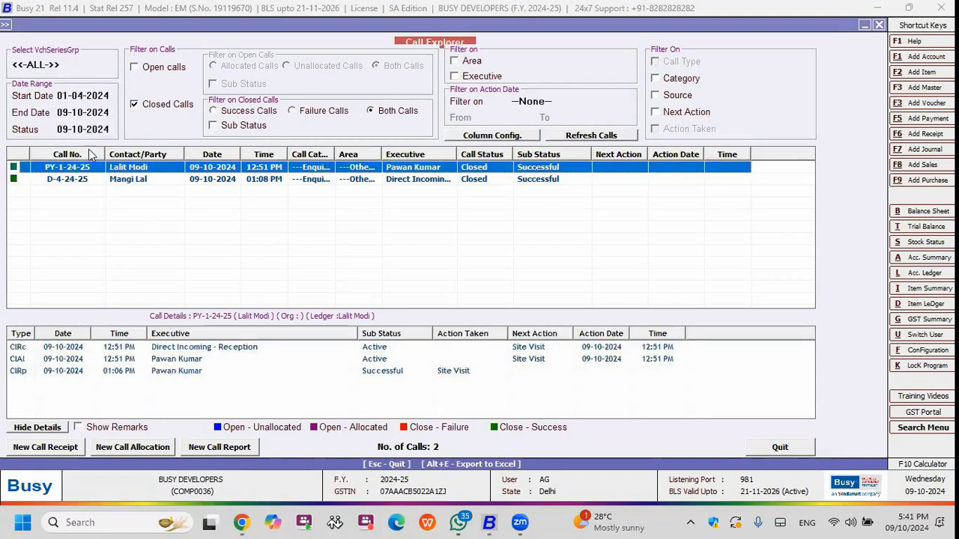
Compare the call history details of the two closed enquiries.
left_click(146, 179)
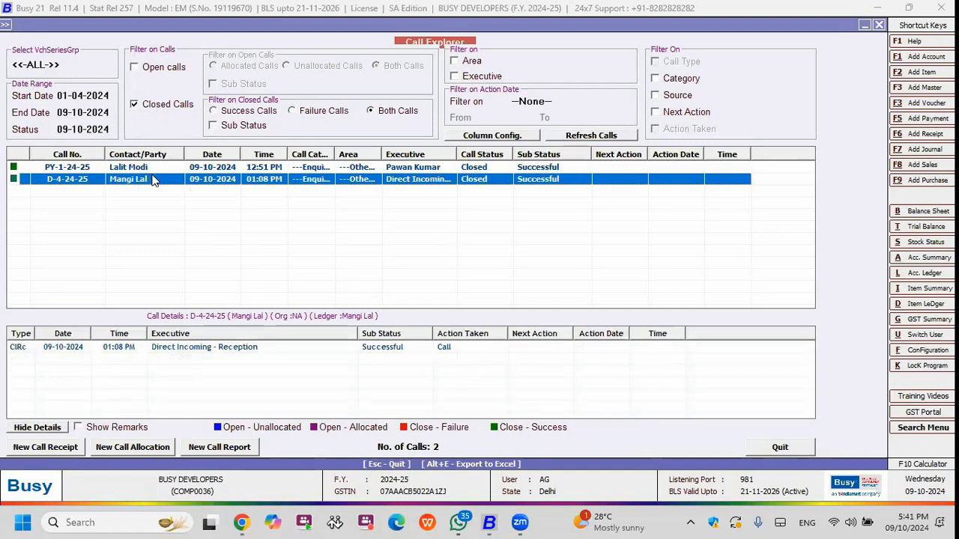
left_click(146, 168)
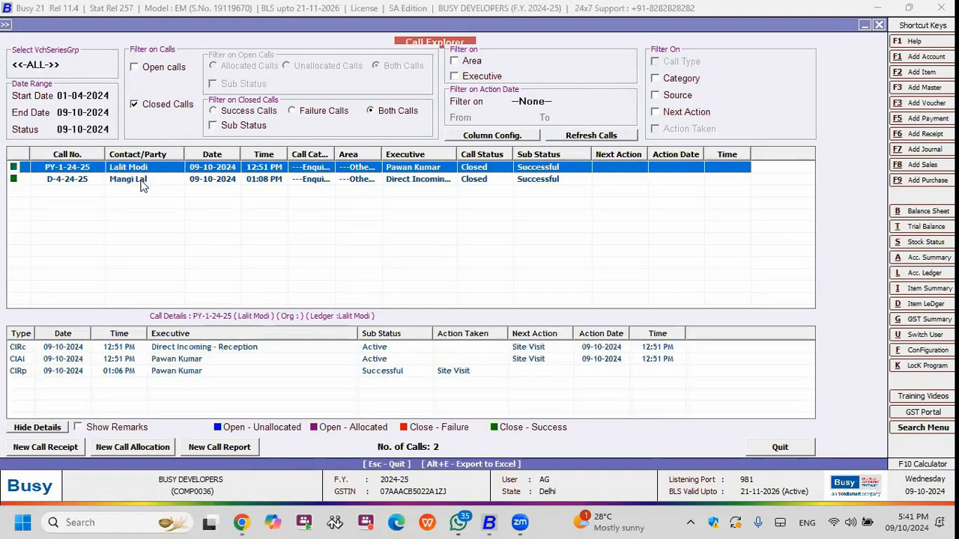
left_click(145, 182)
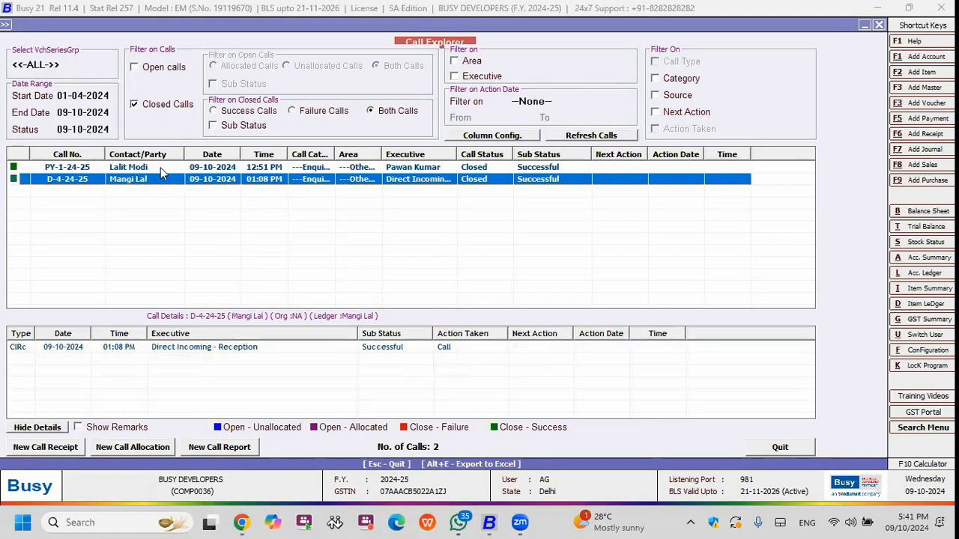
Filter the Call Explorer to open calls only, excluding closed calls, and refresh the call list.
left_click(152, 69)
left_click(156, 107)
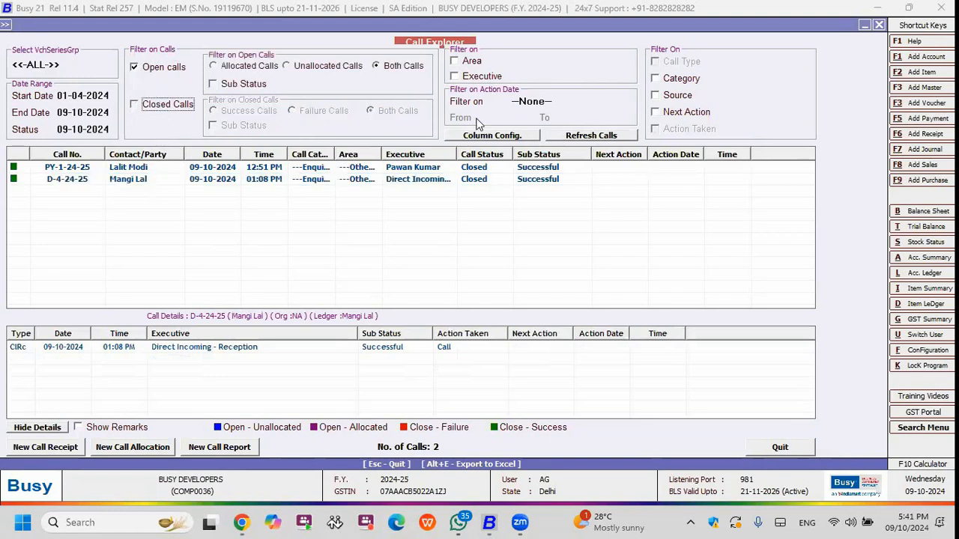
left_click(584, 136)
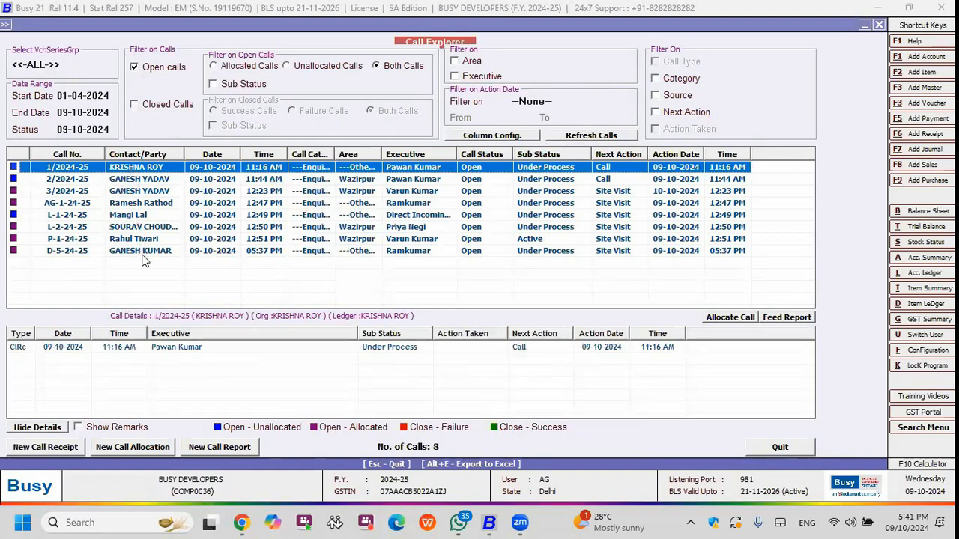
left_click(866, 275)
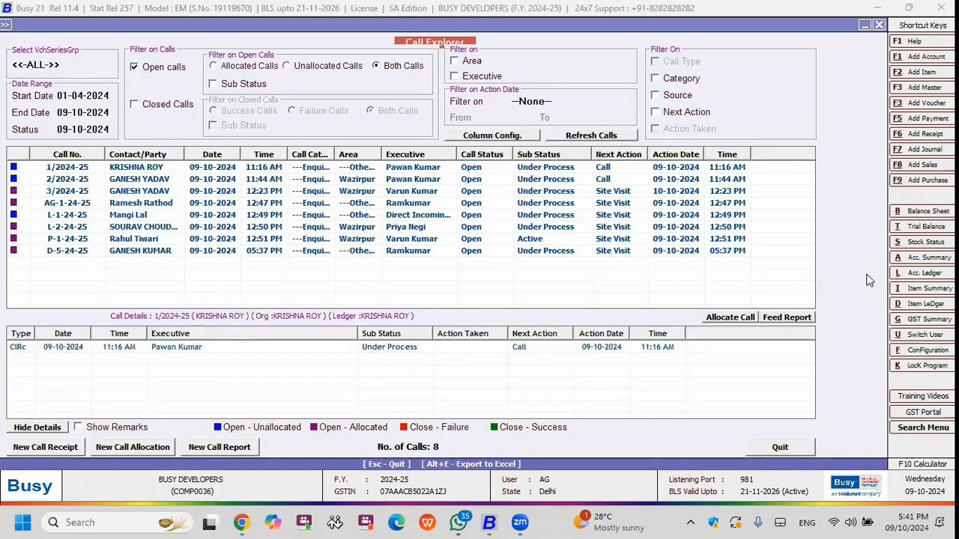
Open a feed report for the 05:37 PM enquiry with series Aqua Green and action taken Site Visit.
left_click(305, 252)
left_click(786, 318)
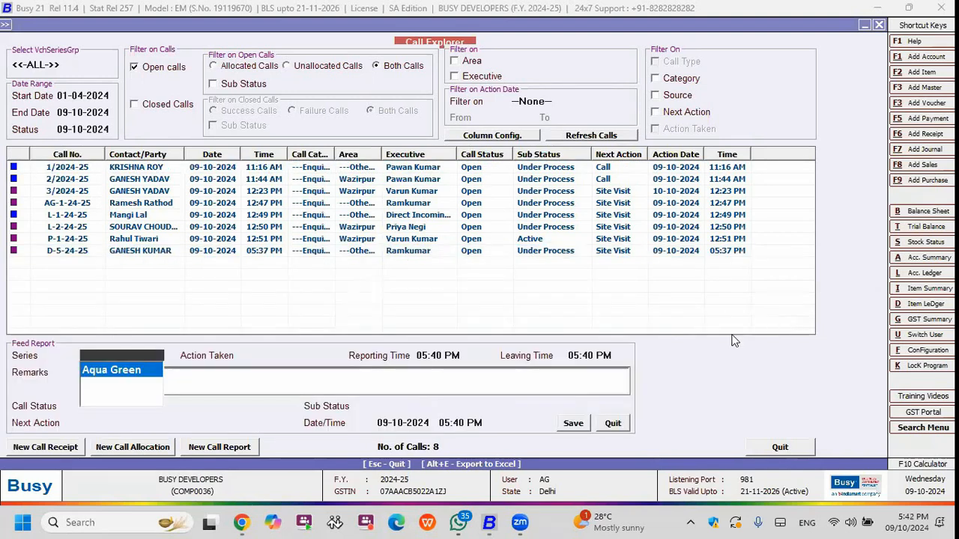
key("Return")
key("Down")
key("Down")
key("Down")
key("Up")
key("Down")
key("Down")
key("Up")
key("Up")
key("Return")
Enter the feed report remarks "Site visit completed." and, on a second line, "Booking confirmed".
type("Site visit comp")
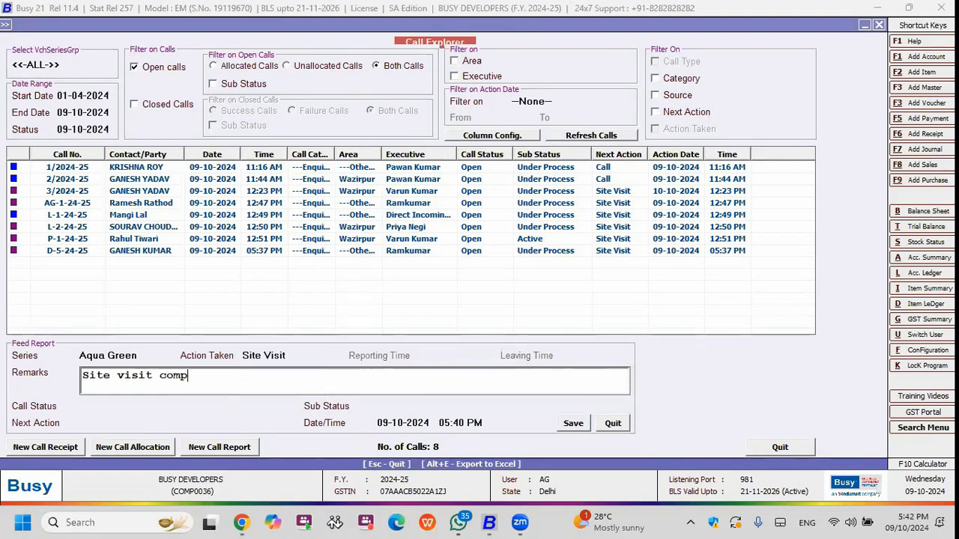
type("leted.")
key("Return")
type("booki")
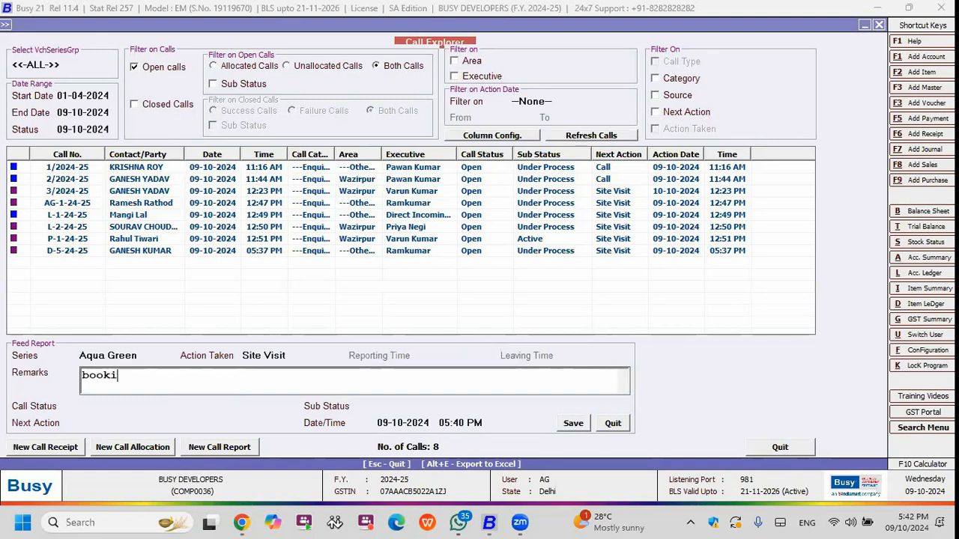
type("ng confirmed")
key("Return")
Set the call status to Closed with sub status Successful and save the feed report.
key("Down")
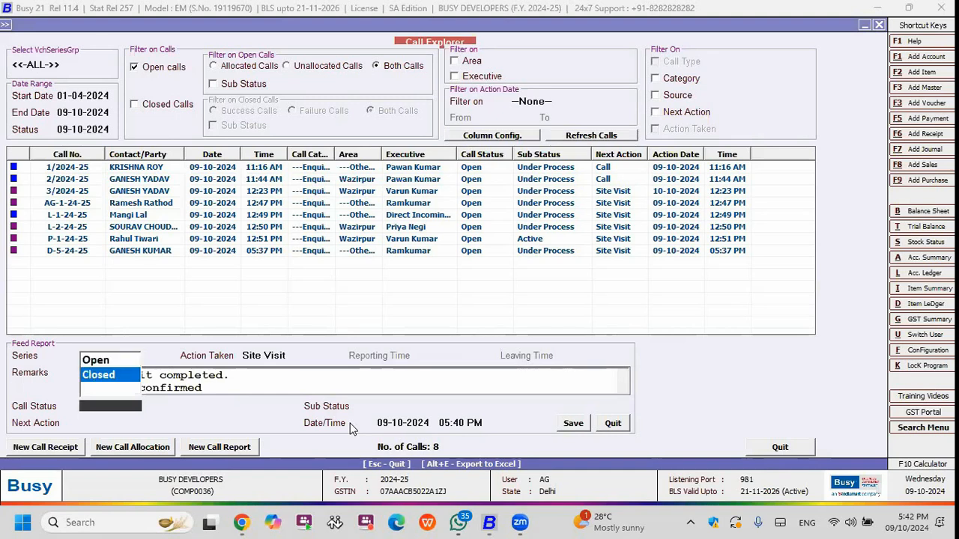
key("Return")
key("Down")
key("Return")
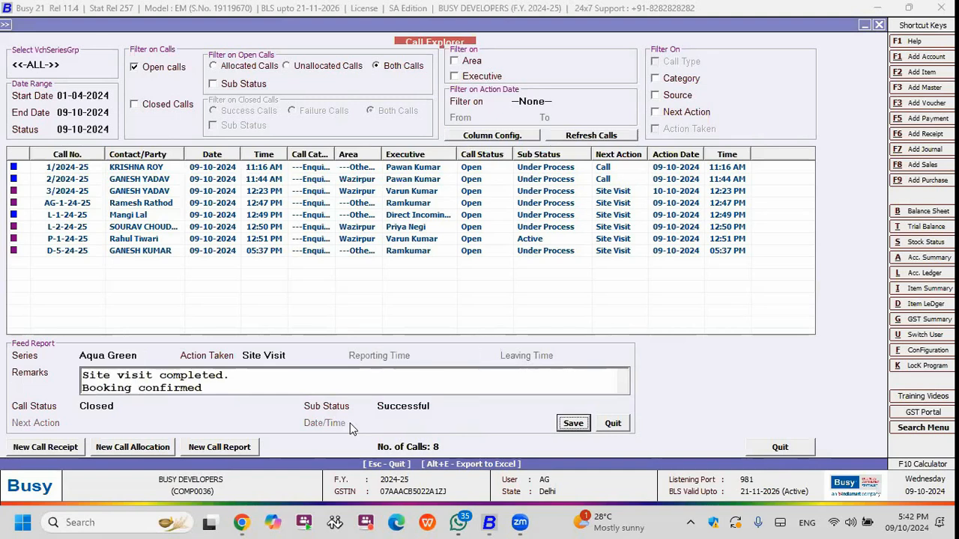
key("Return")
key("Return")
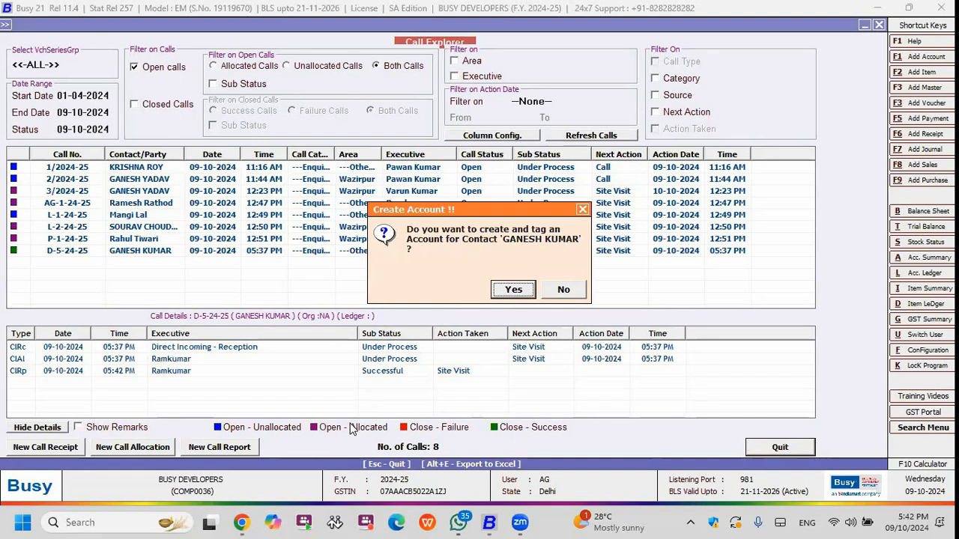
Create an account for the enquiry's contact in the FLAT BOOKINGS group with the project name AQUA GREEN.
key("Escape")
key("Return")
key("Return")
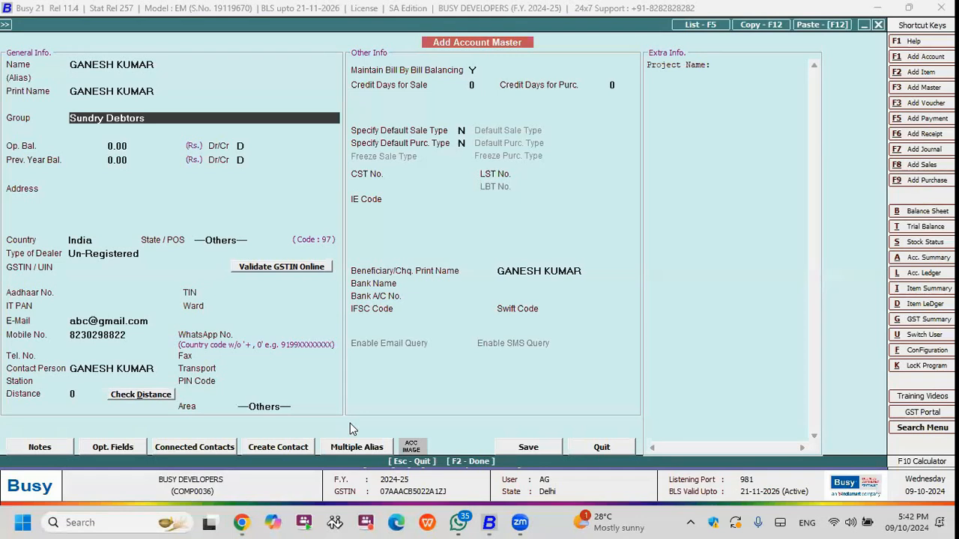
type("fl")
key("Return")
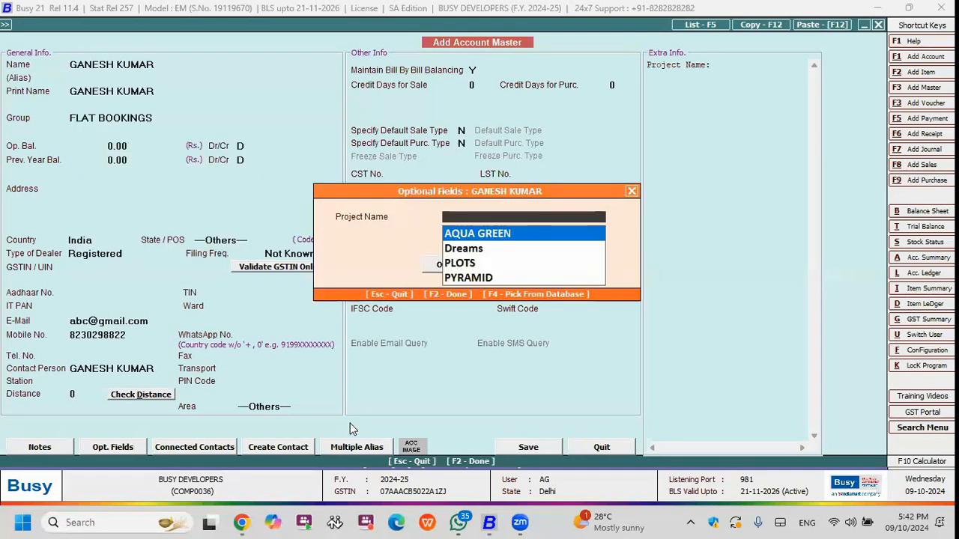
key("Return")
key("Up")
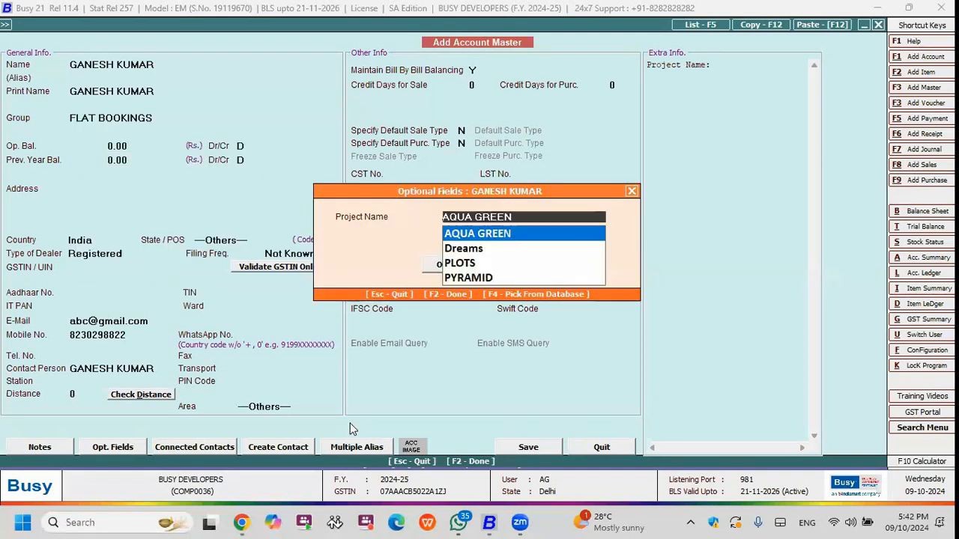
key("Return")
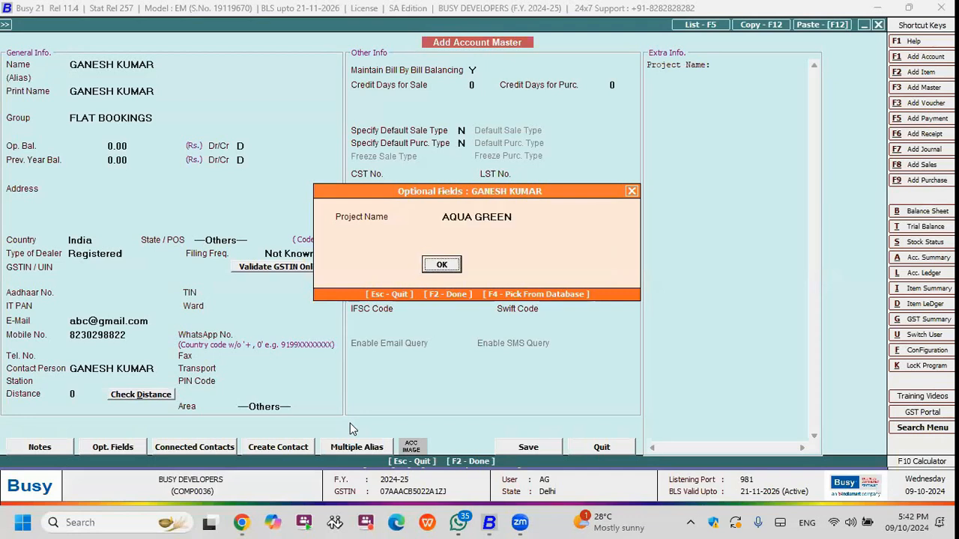
key("Return")
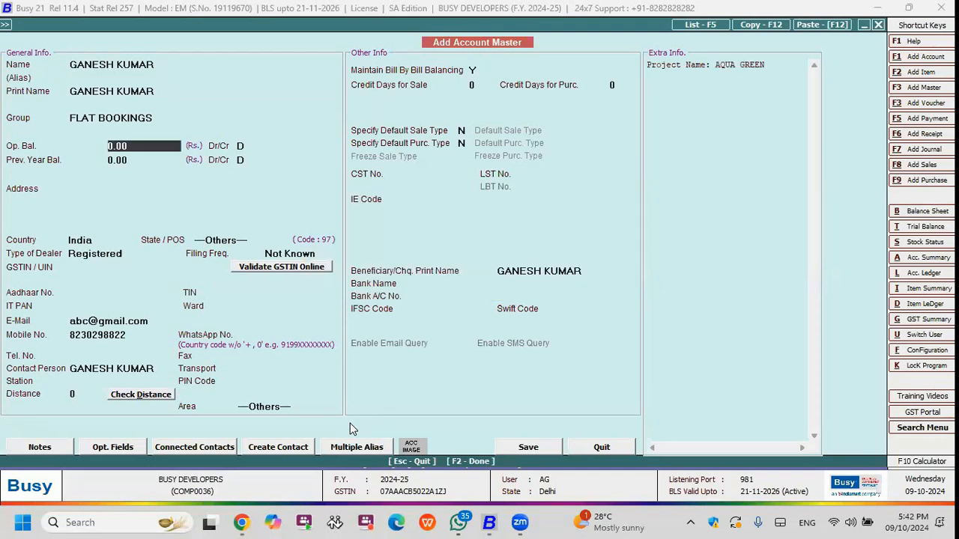
Specify RAM PROMOTERS as the account's default BDE/broker.
key("F2")
key("y")
key("Return")
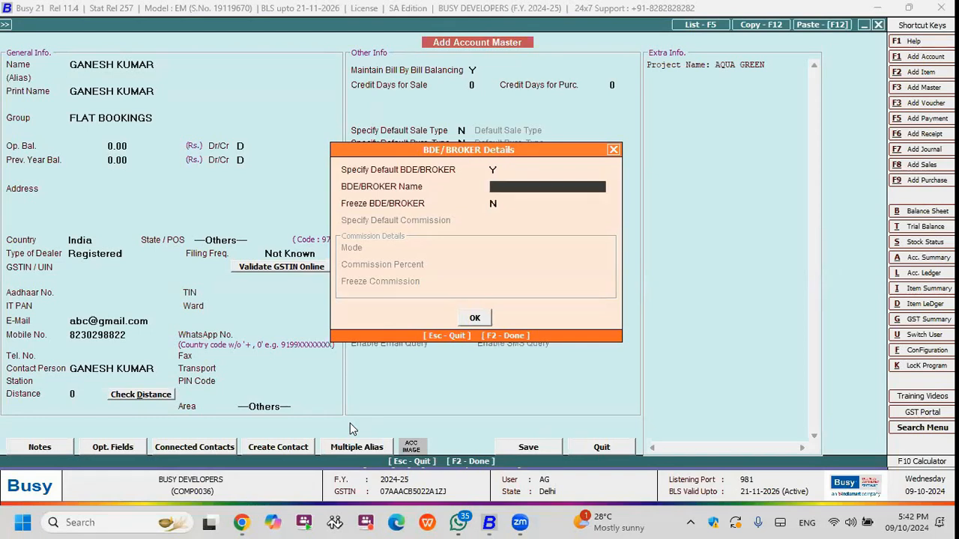
type("d")
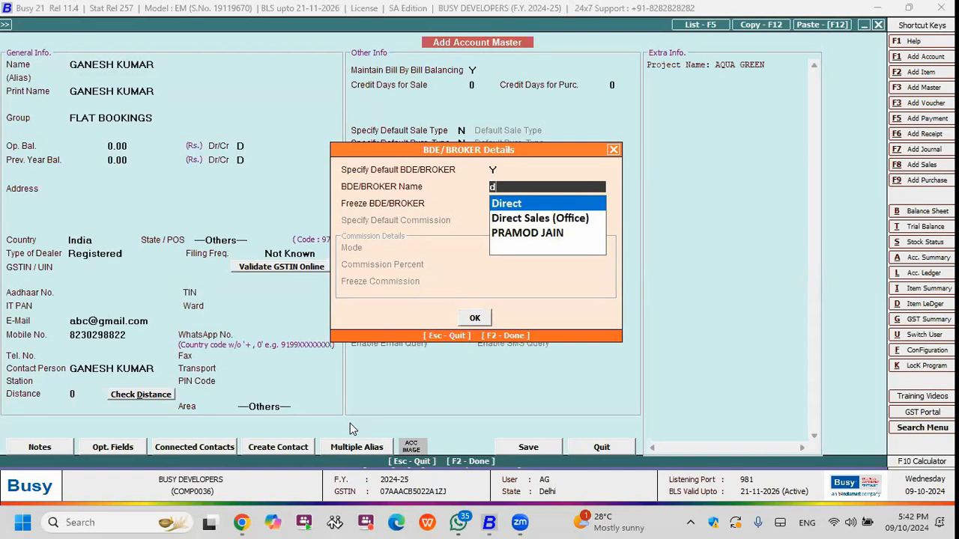
key("Down")
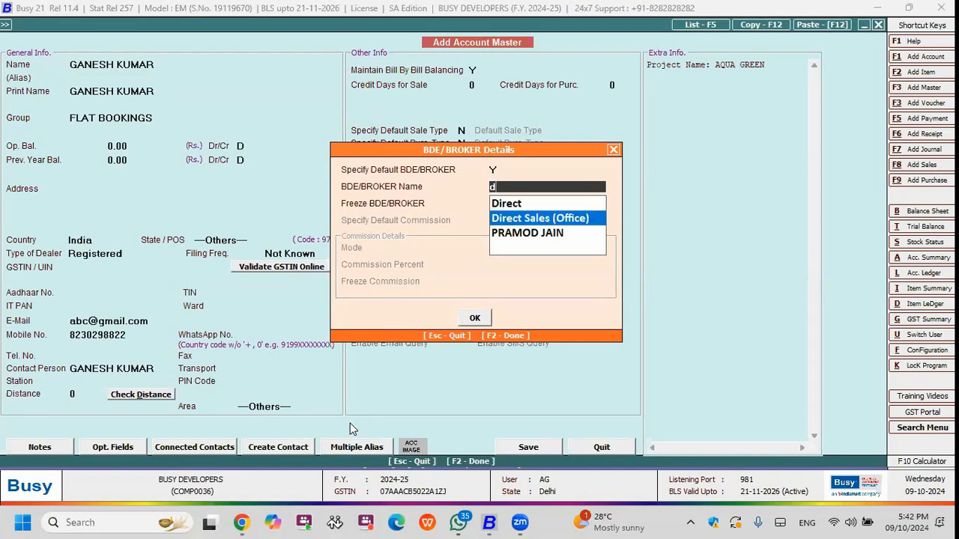
key("BackSpace")
key("Down")
key("Down")
key("Down")
key("Down")
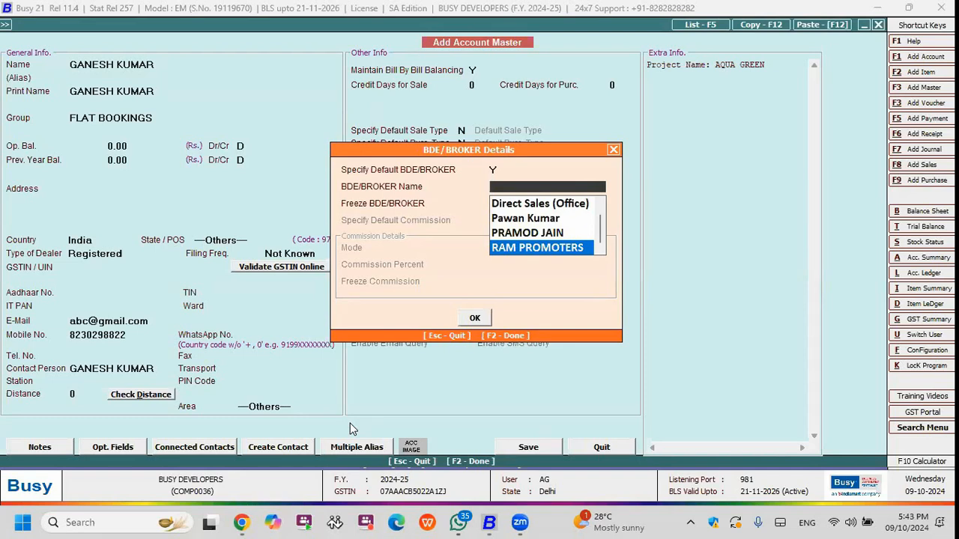
key("Up")
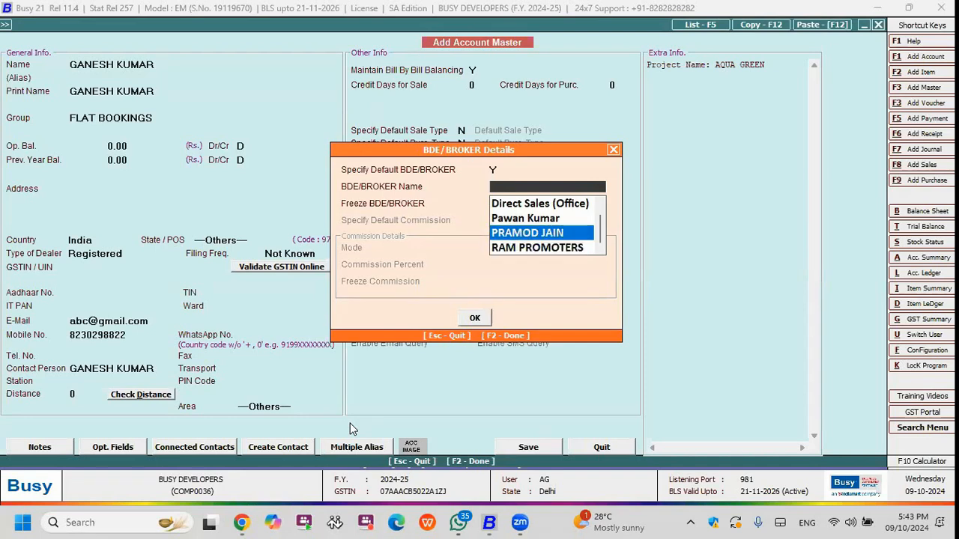
key("Down")
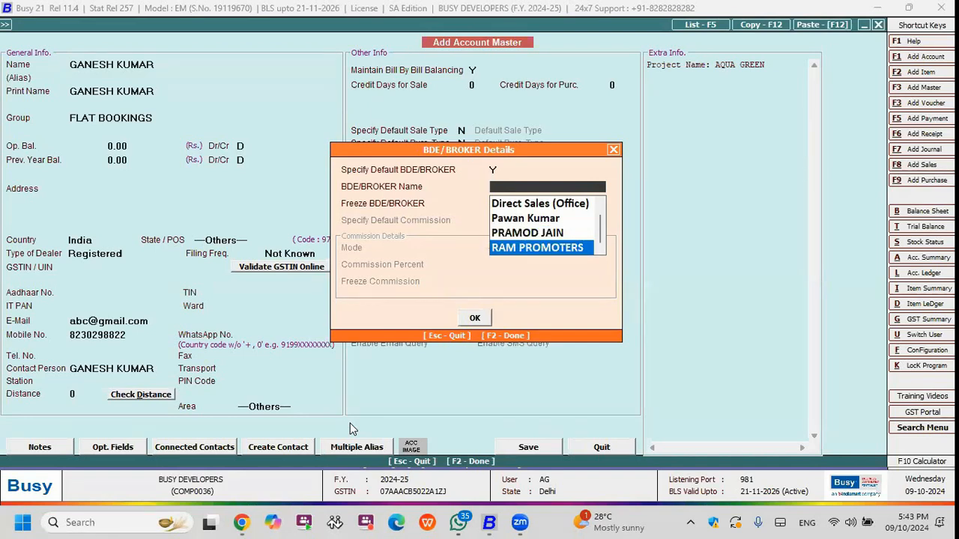
key("Return")
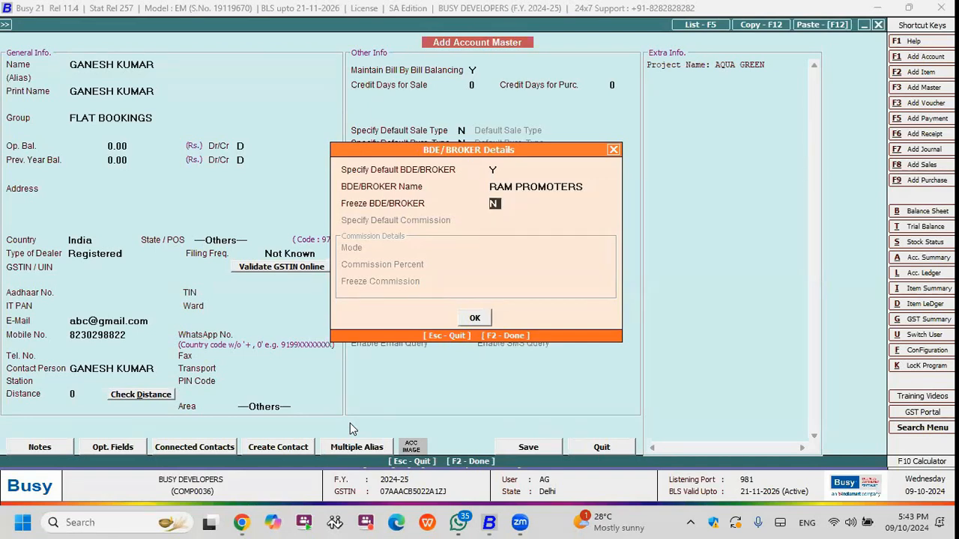
key("F2")
key("F2")
Save the contact's new account master and return to the Call Explorer.
key("Left")
key("Return")
key("Return")
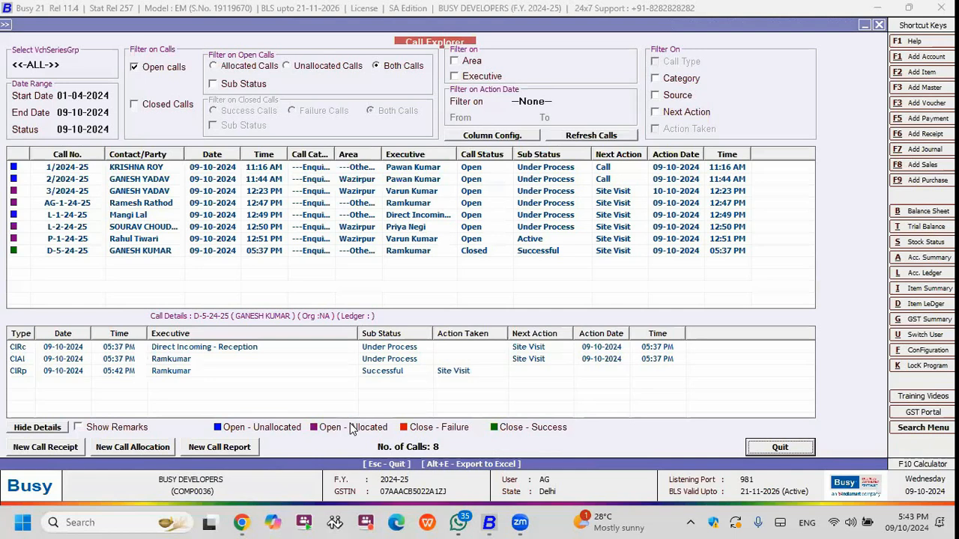
List only closed calls in the Call Explorer and select the newly closed 05:37 PM enquiry.
left_click(169, 70)
left_click(166, 107)
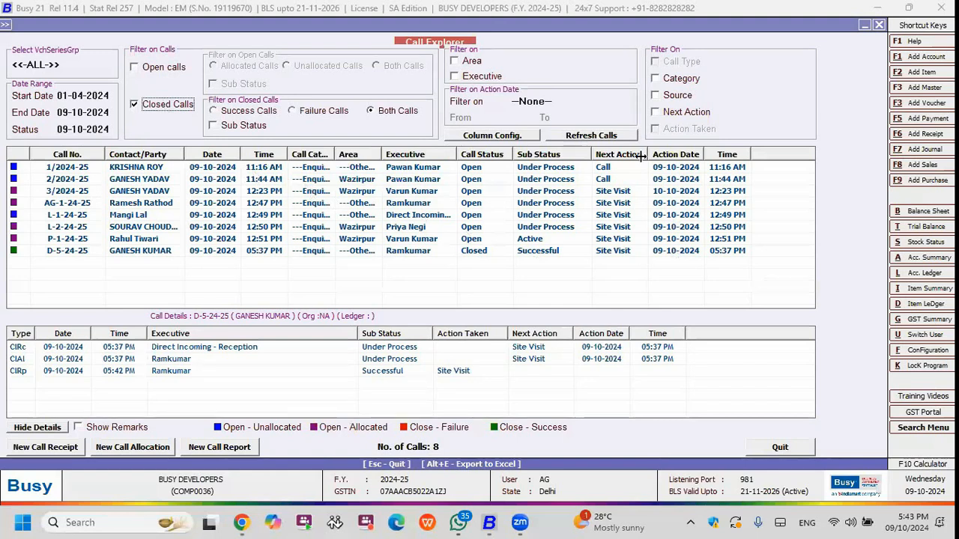
left_click(591, 135)
left_click(191, 193)
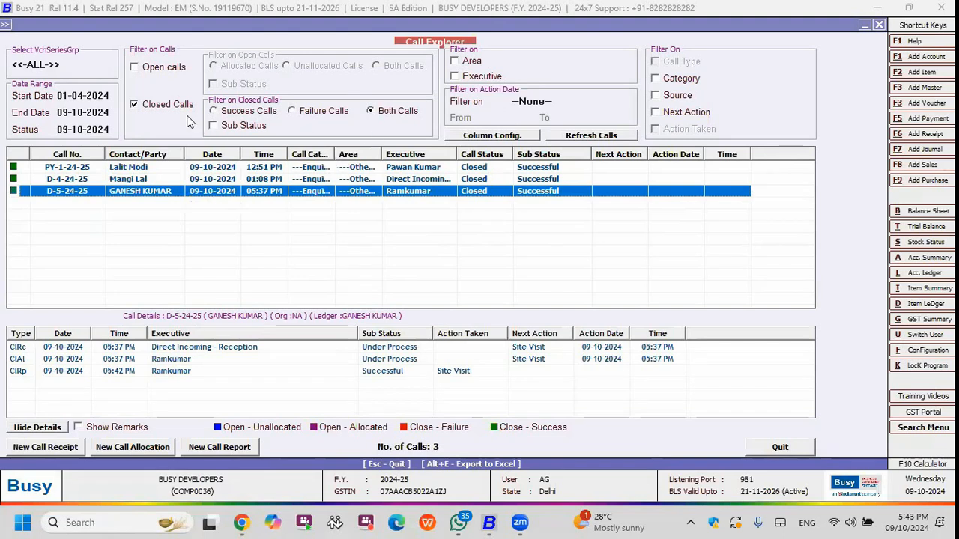
Set the filters to area Noida, executive Direct Incoming - Reception, failure calls and series group Dreams, and leave the Call Explorer.
left_click(90, 96)
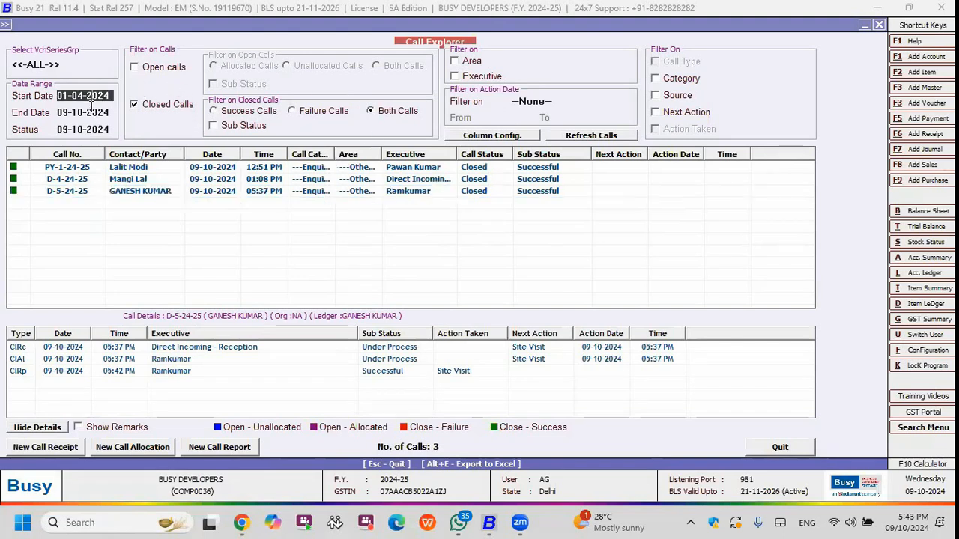
left_click(459, 63)
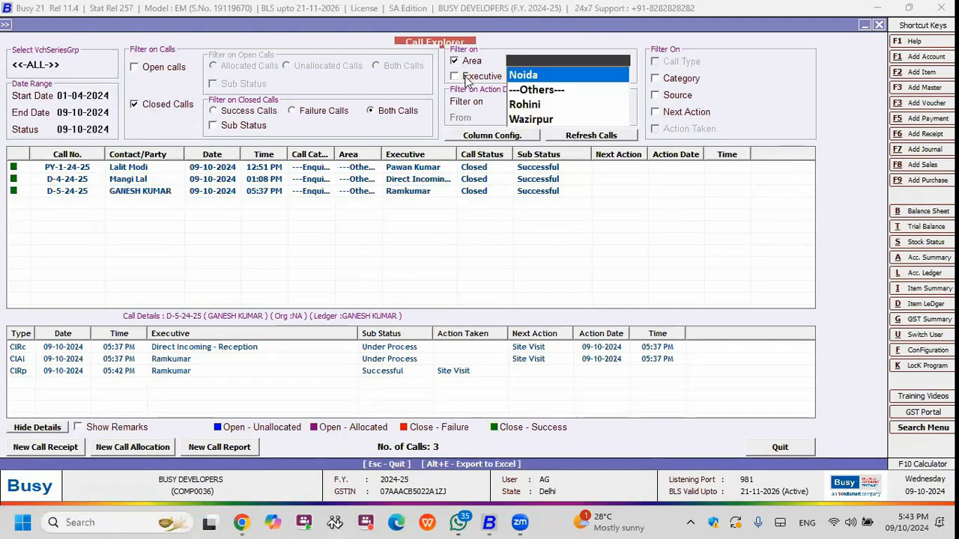
left_click(464, 77)
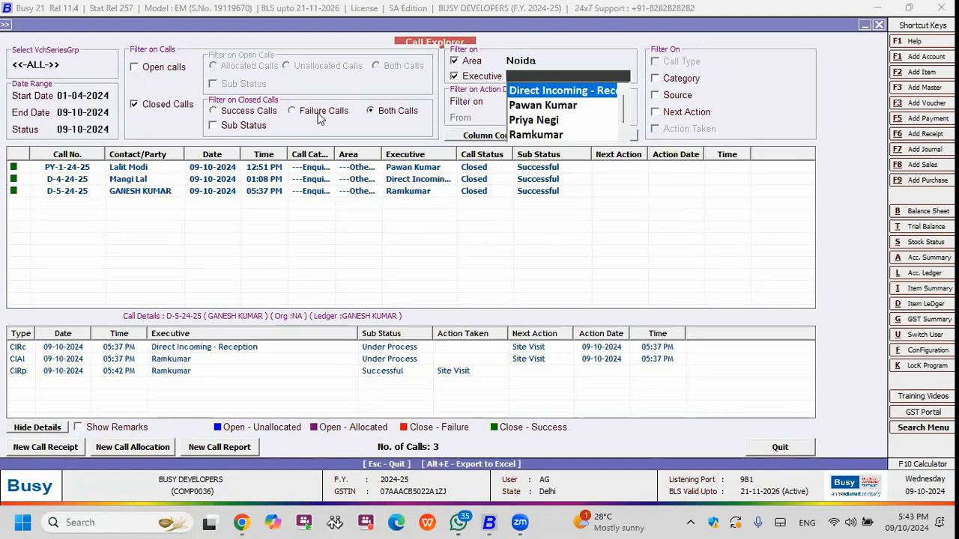
left_click(260, 116)
left_click(317, 120)
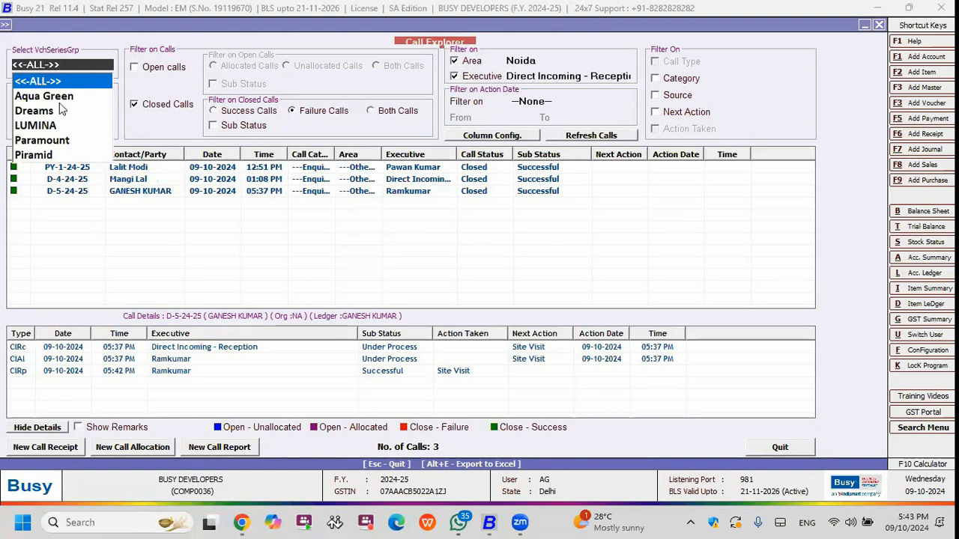
left_click(34, 110)
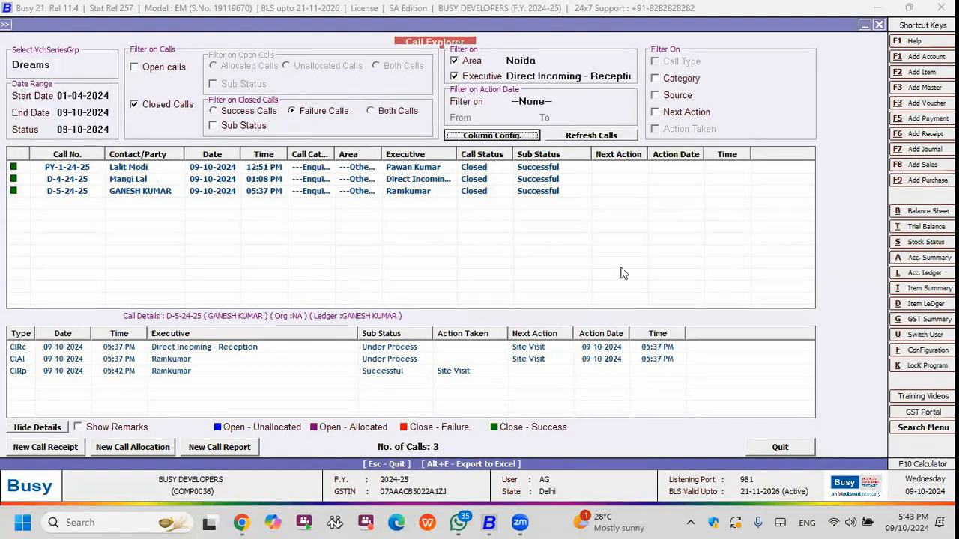
left_click(780, 447)
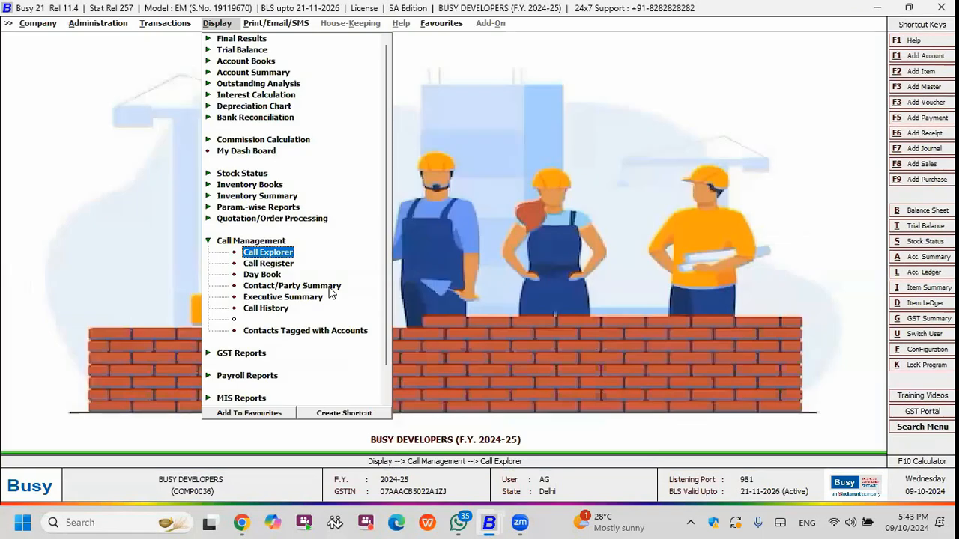
Start a new quotation voucher in the Aqua Green series and bring up its party list.
key("Escape")
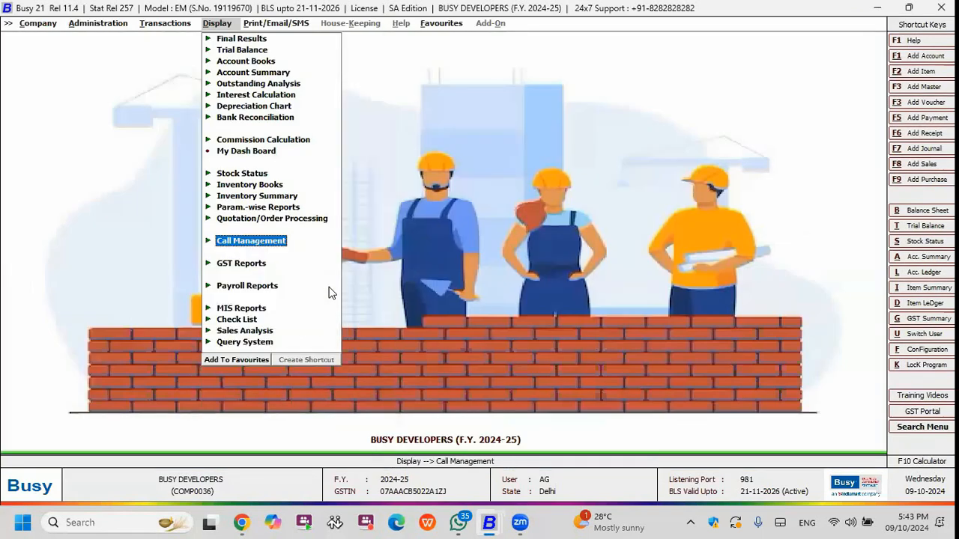
key("Left")
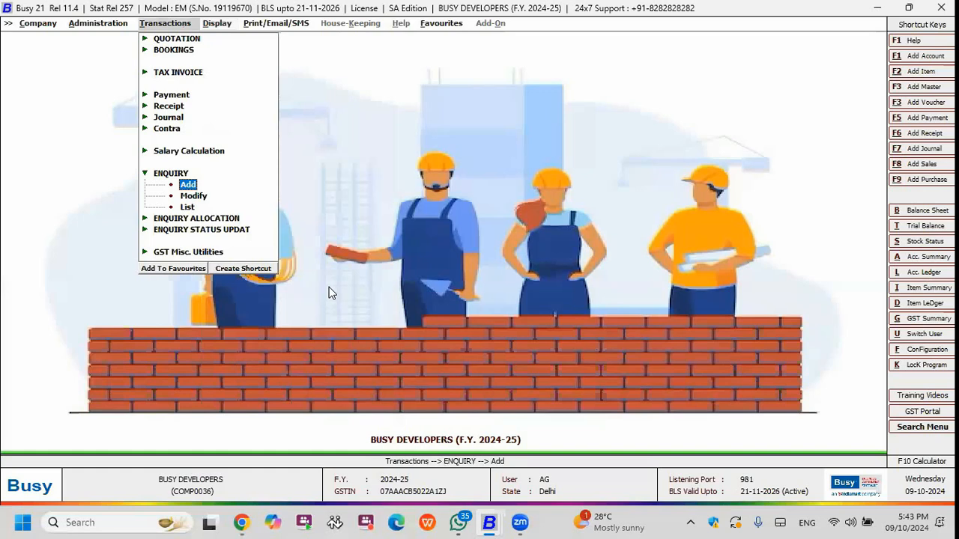
key("Up")
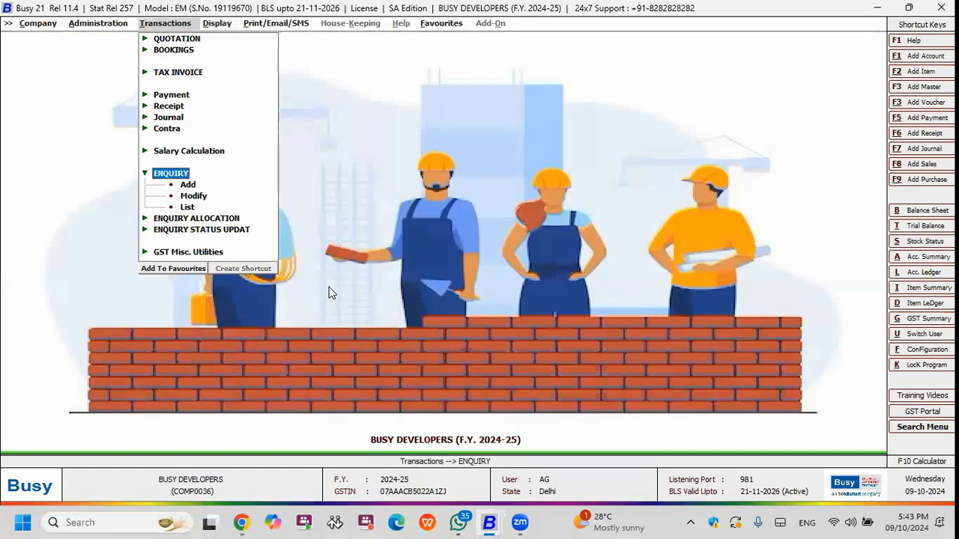
key("Up")
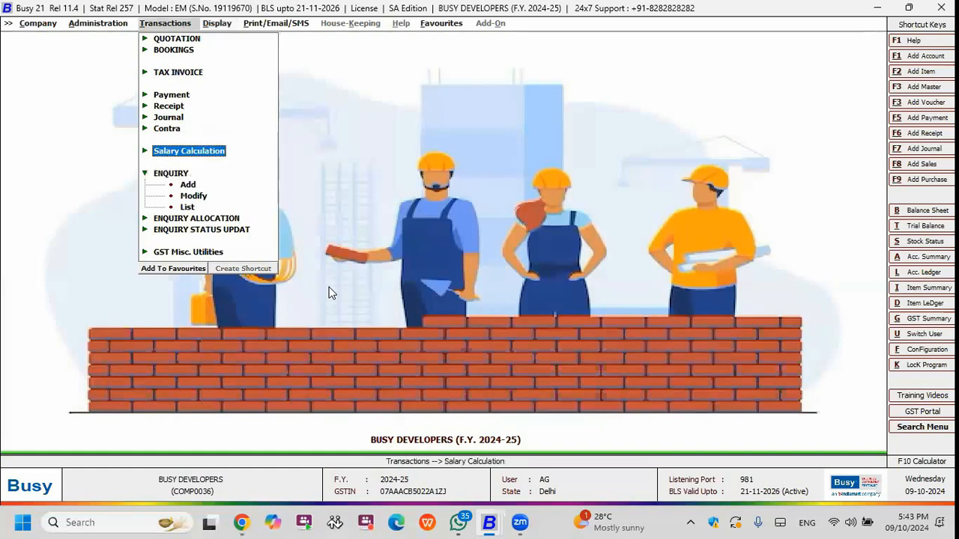
key("Up")
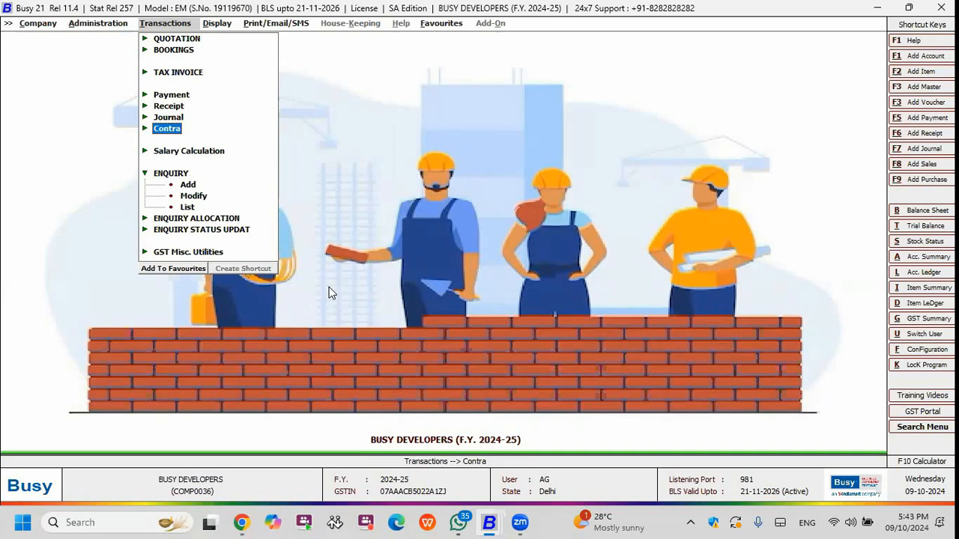
key("Up")
key("Up")
key("Up")
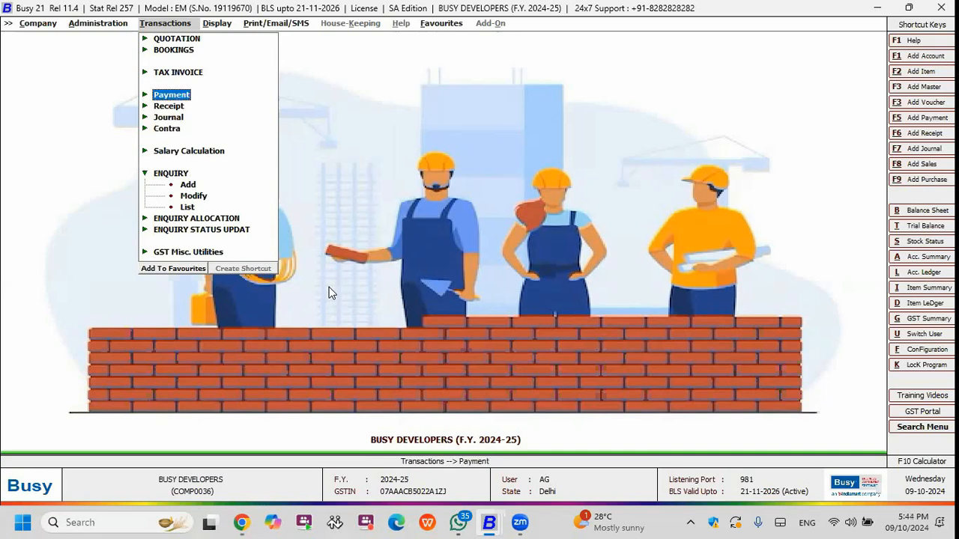
key("Up")
key("Up")
key("Up")
key("Return")
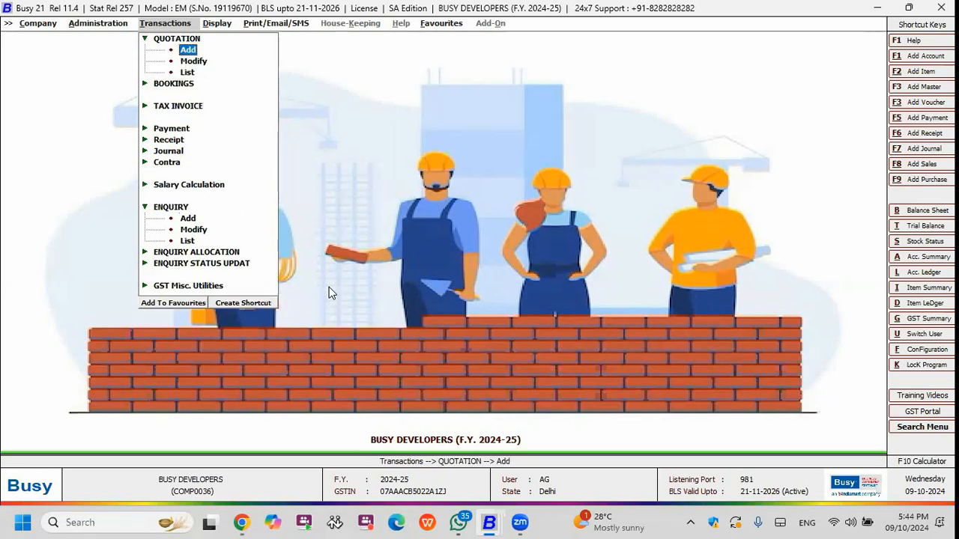
key("Return")
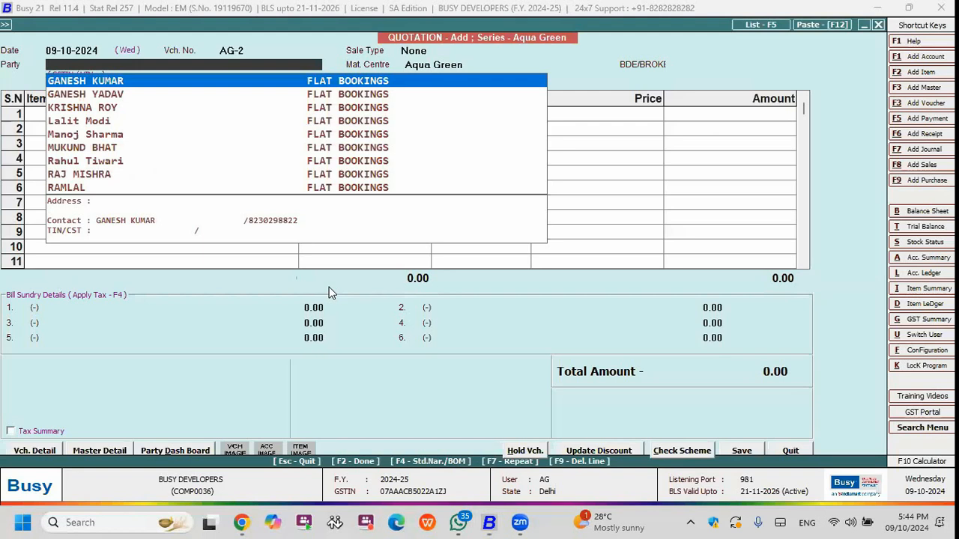
Set the quotation's party to the customer's flat-booking account and accept RAM PROMOTERS as the broker.
key("Down")
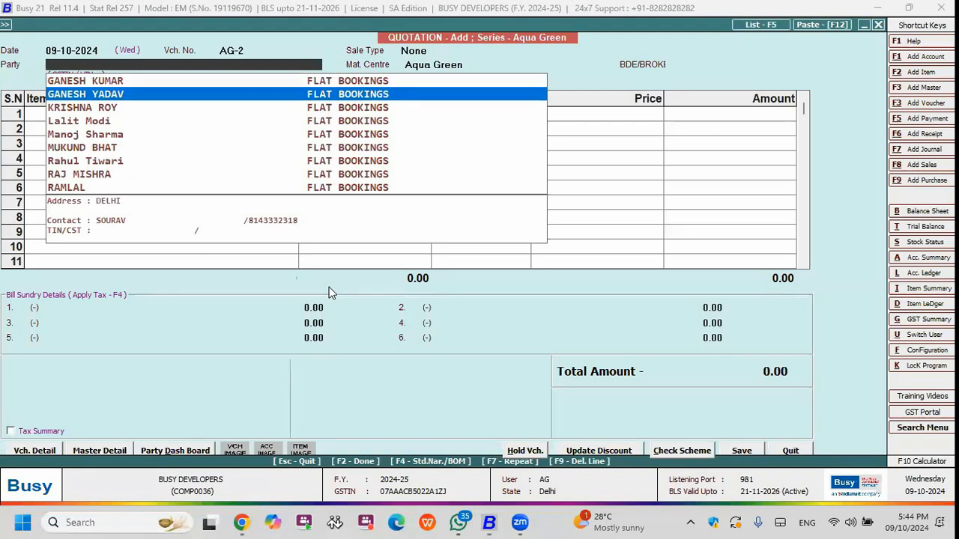
key("Up")
key("Return")
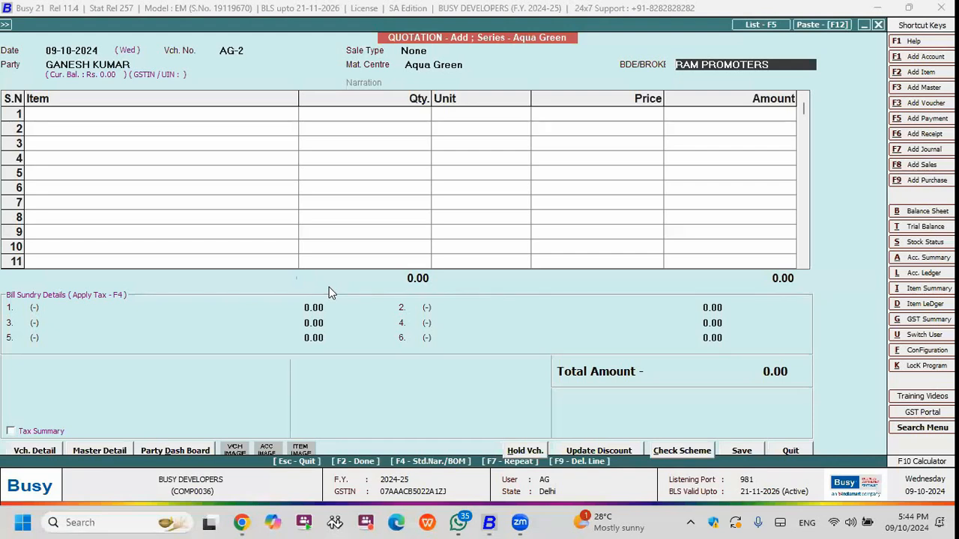
key("Return")
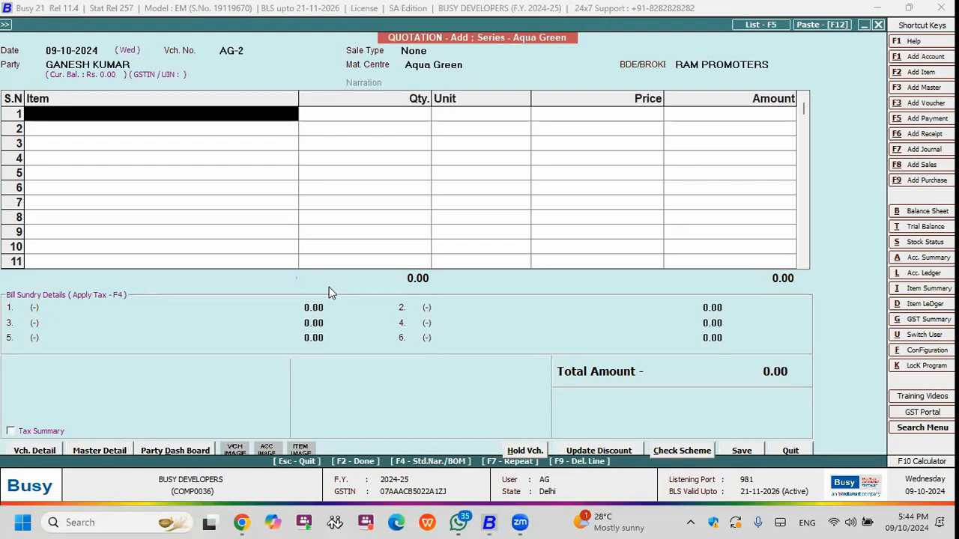
Add one unit of 1BHK FLATS as the first item, leaving its description lines blank.
key("Return")
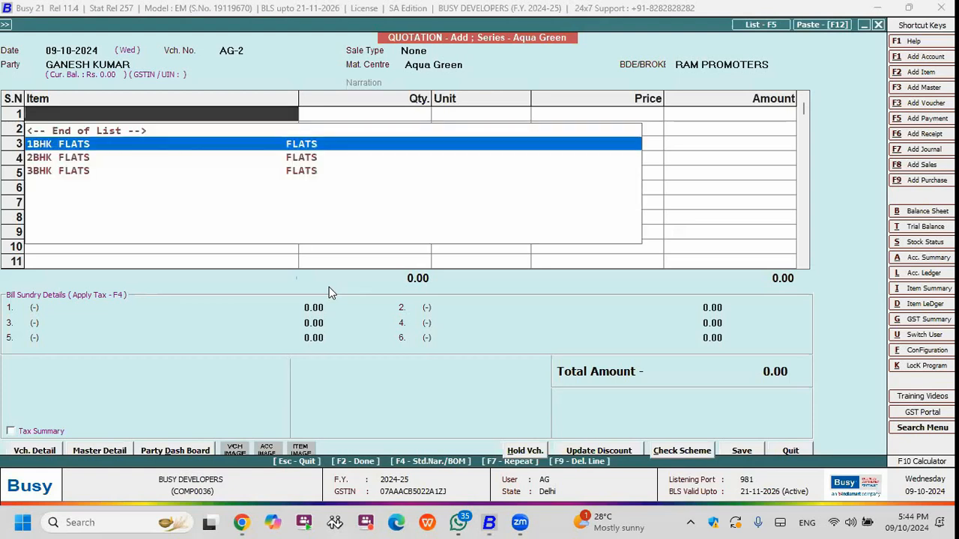
key("Return")
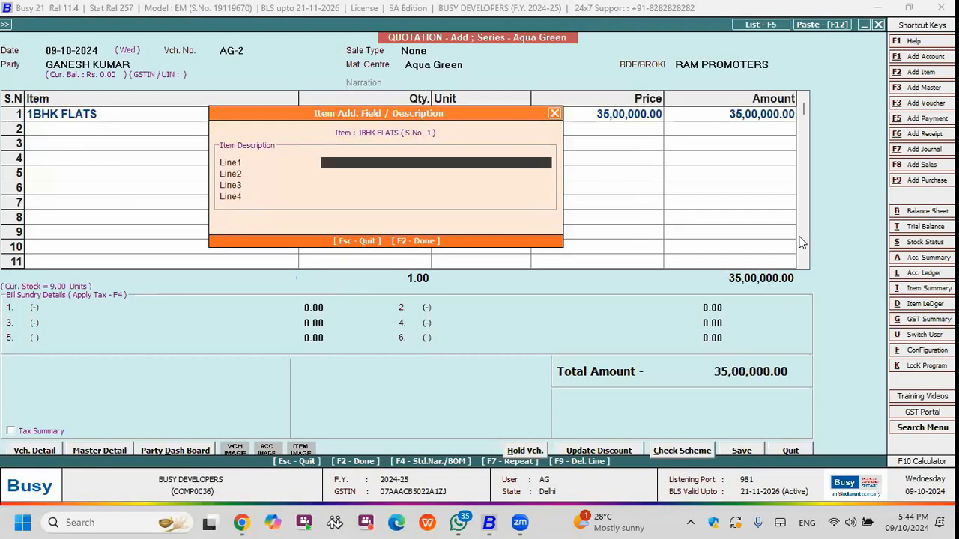
key("Return")
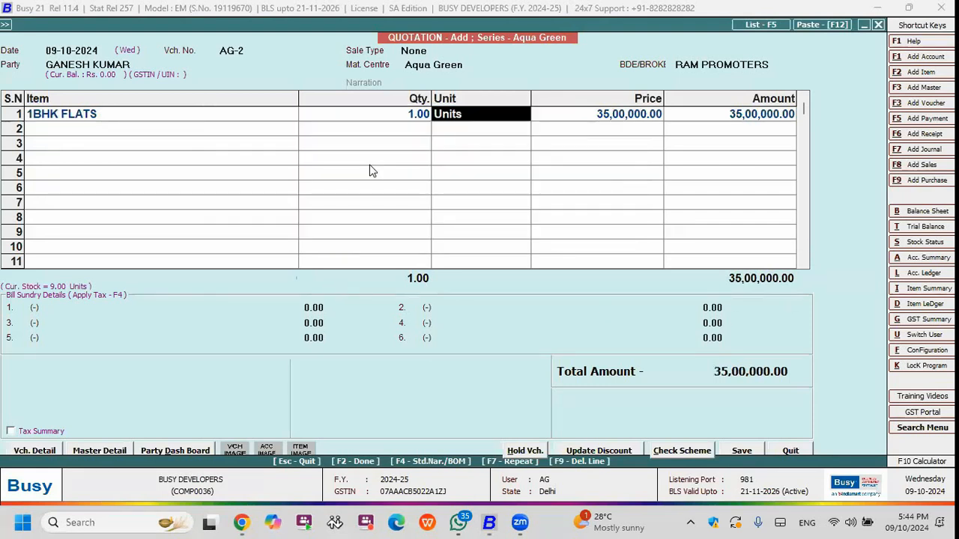
key("Return")
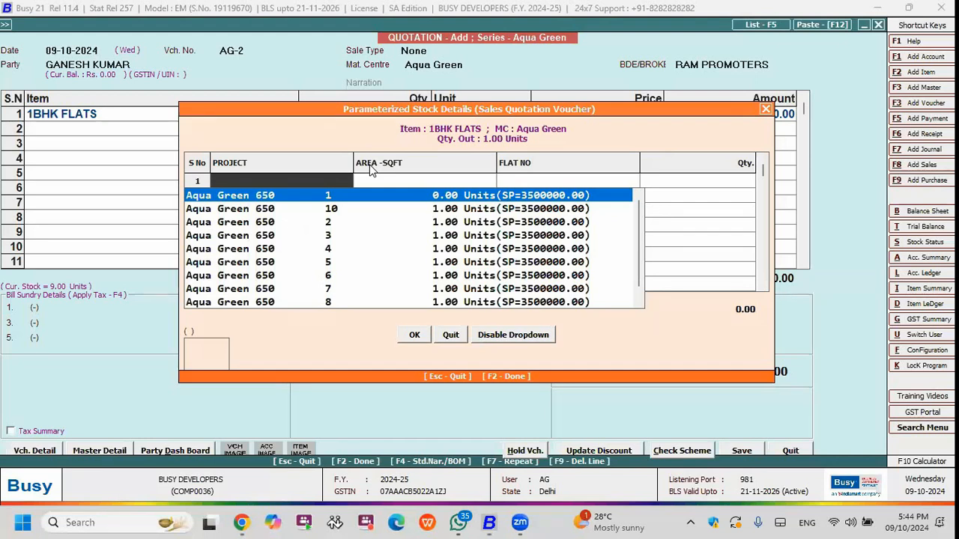
Assign Aqua Green flat number 5 with 650 sq ft area to the 1BHK FLATS item and confirm its stock details.
key("Down")
key("Up")
key("Down")
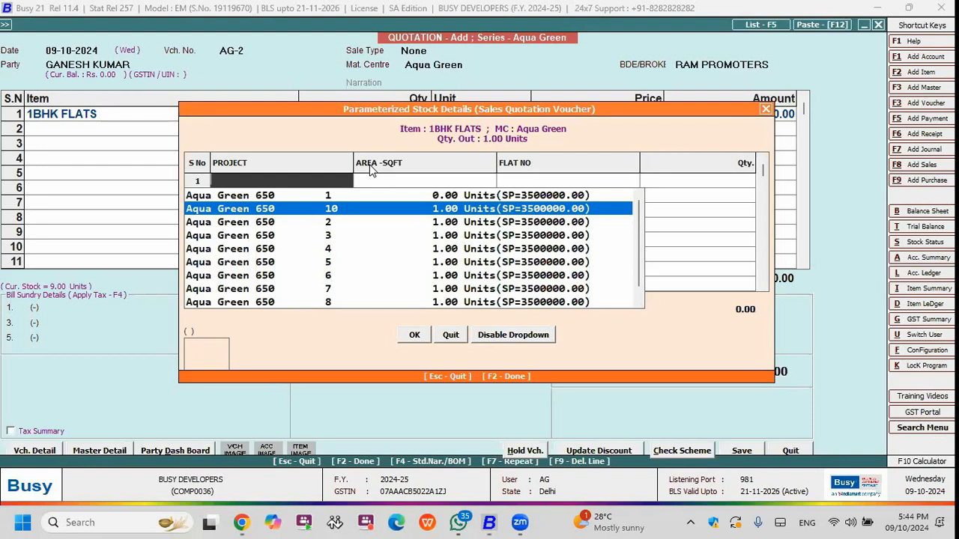
key("Down")
key("Down")
key("Down")
key("Down")
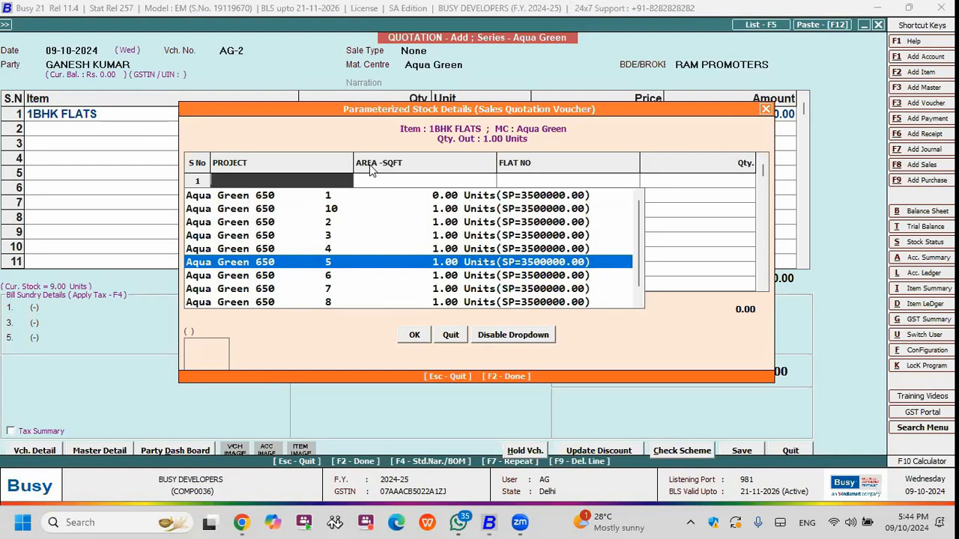
key("Return")
key("Right")
key("Left")
key("Right")
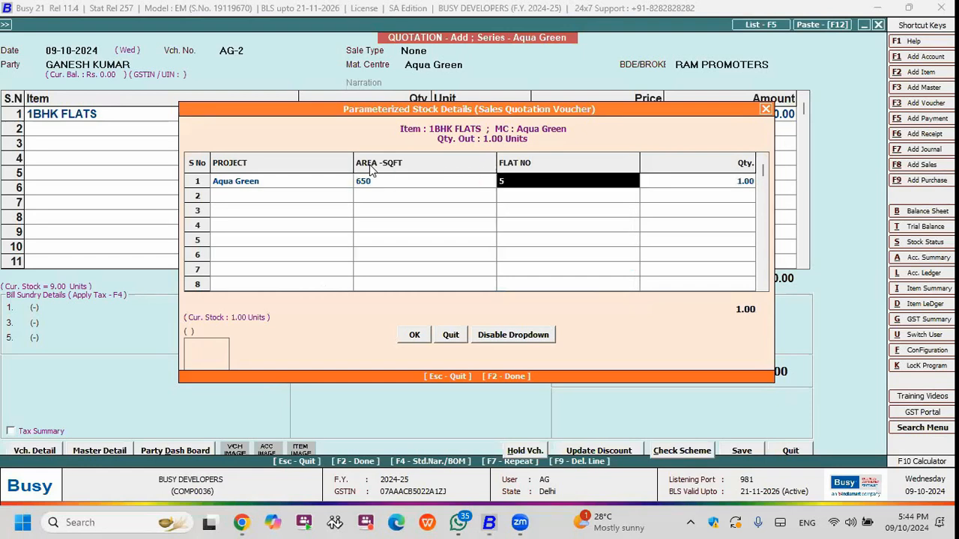
key("Return")
Leave the bill sundry details empty, set the project name to AQUA GREEN, and save the quotation.
key("Return")
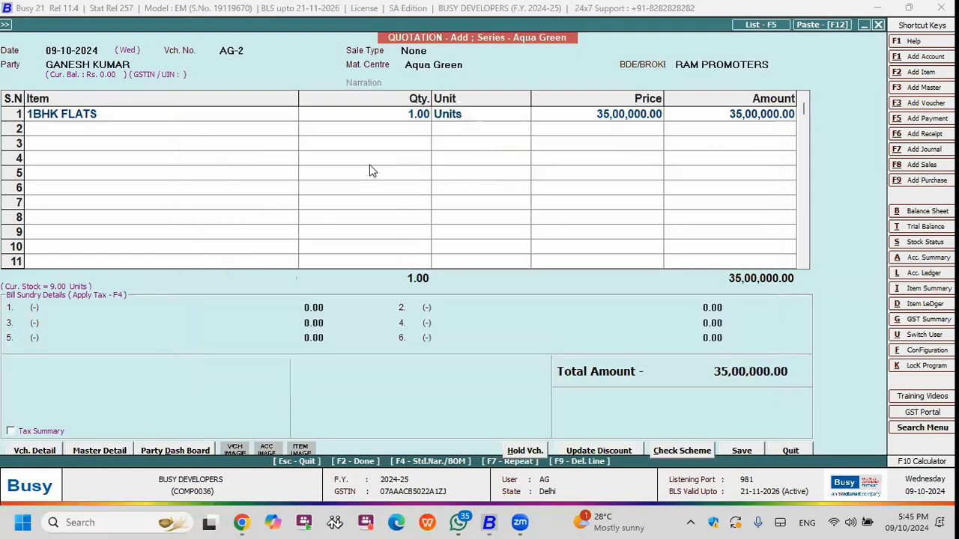
key("Return")
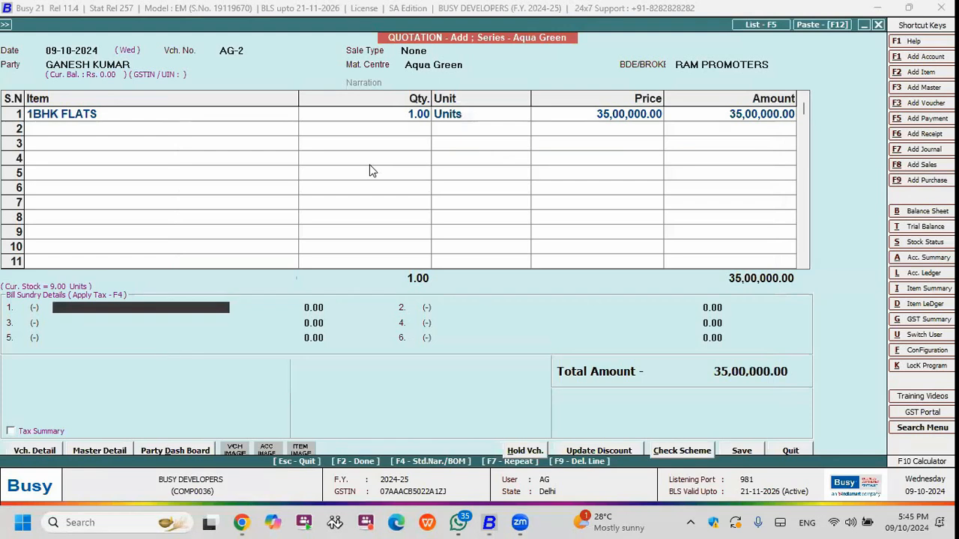
key("Return")
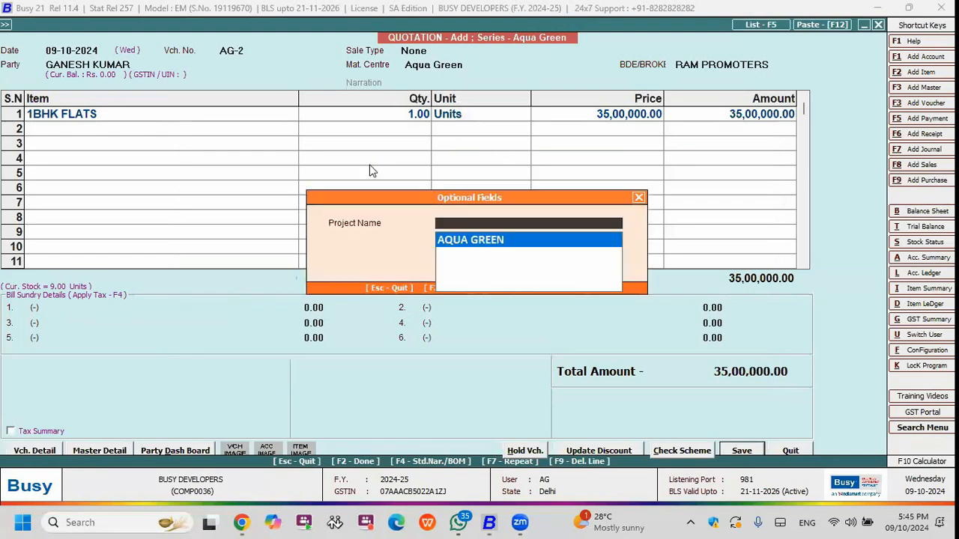
key("Return")
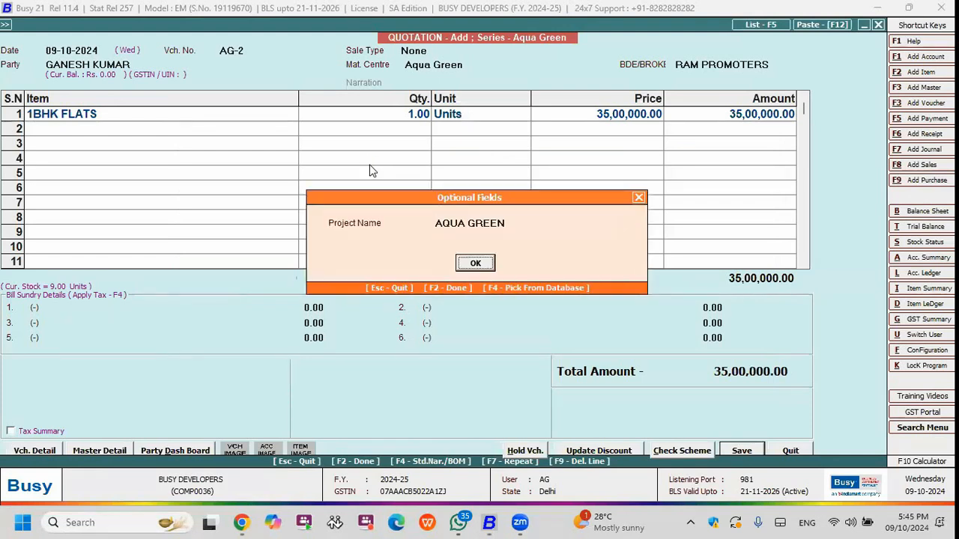
key("Return")
key("Return")
key("Return")
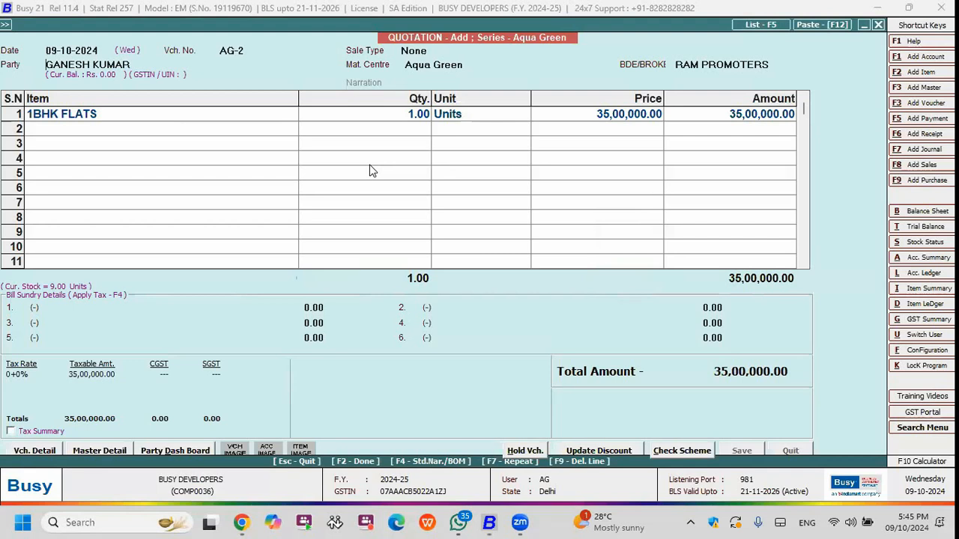
Preview the saved quotation in the STANDARD print format, check its items, bank details and terms, and close the preview.
key("Return")
key("Up")
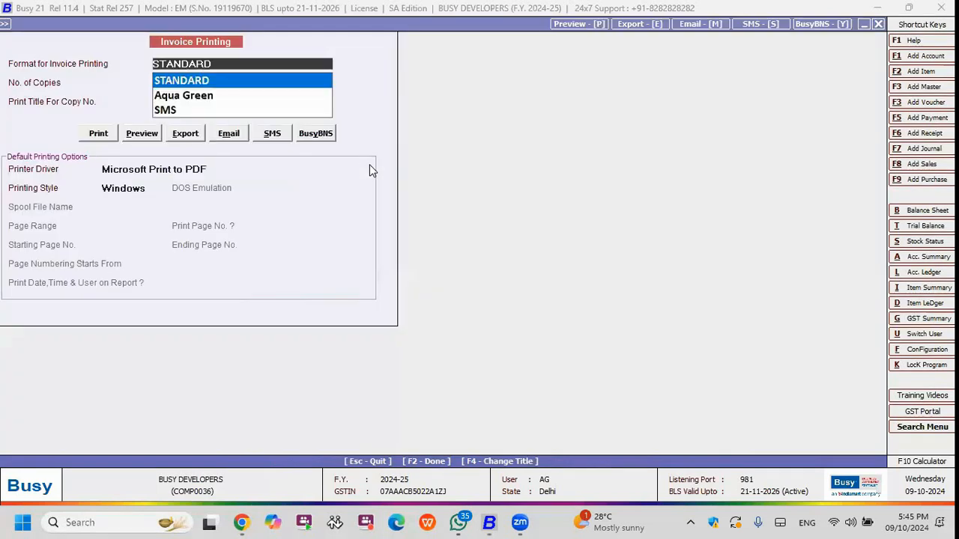
key("Return")
key("Return")
key("Return")
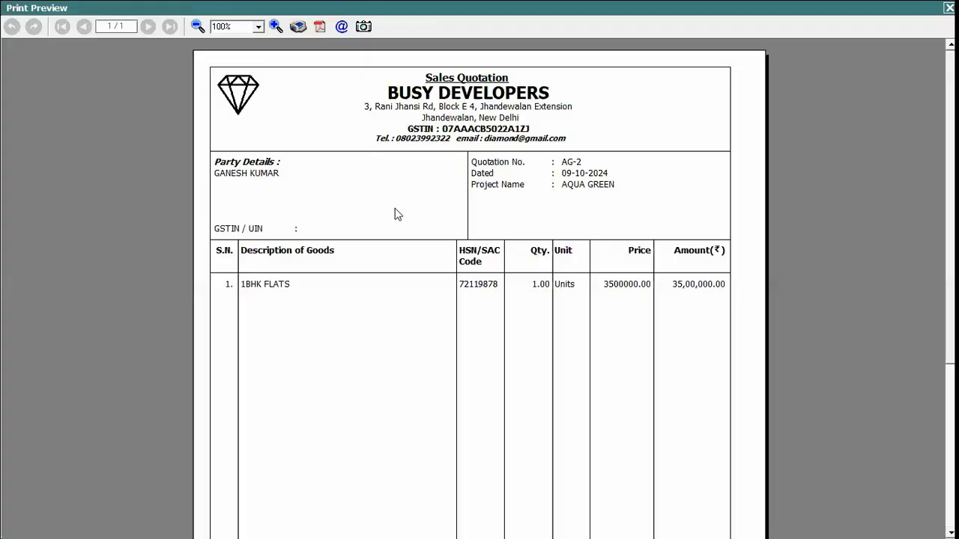
scroll(395, 209, "down", 3)
scroll(470, 289, "down", 2)
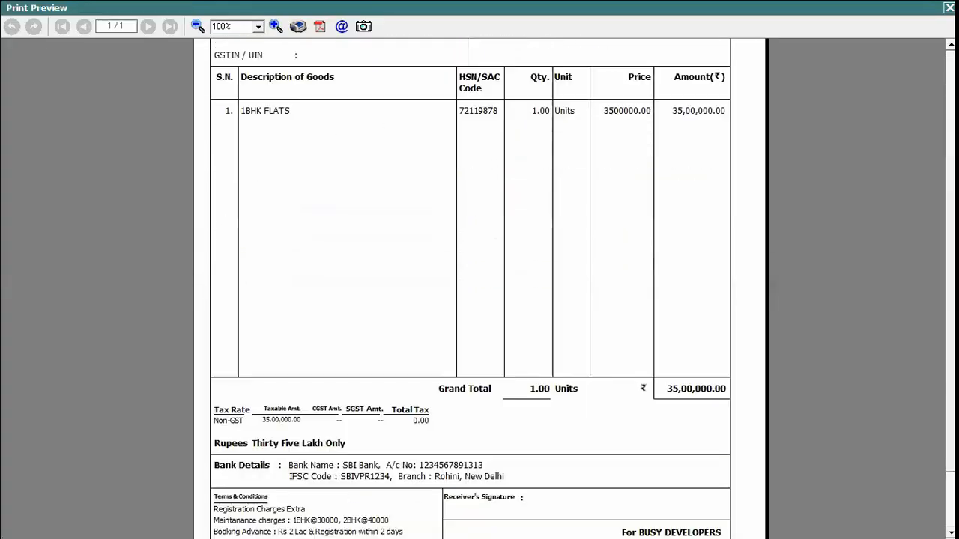
scroll(309, 267, "up", 3)
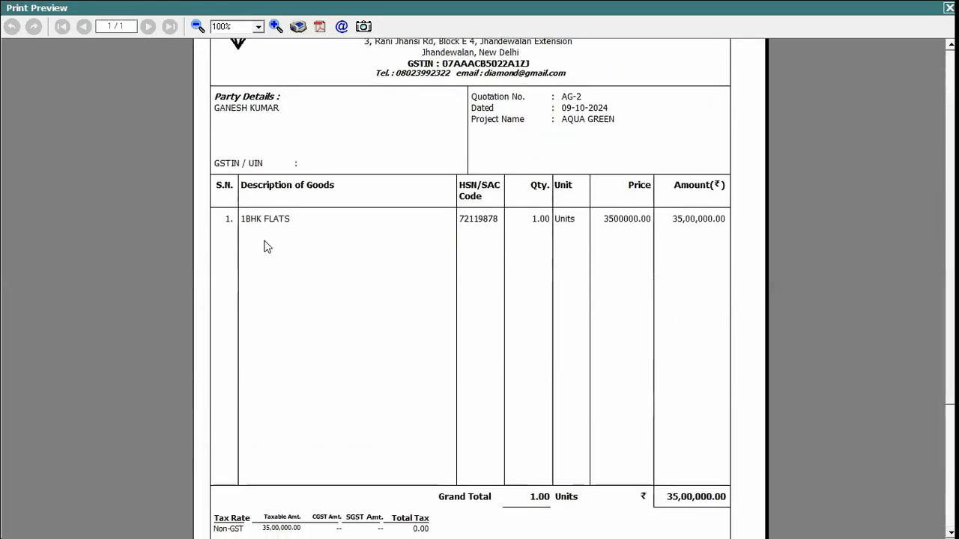
key("Escape")
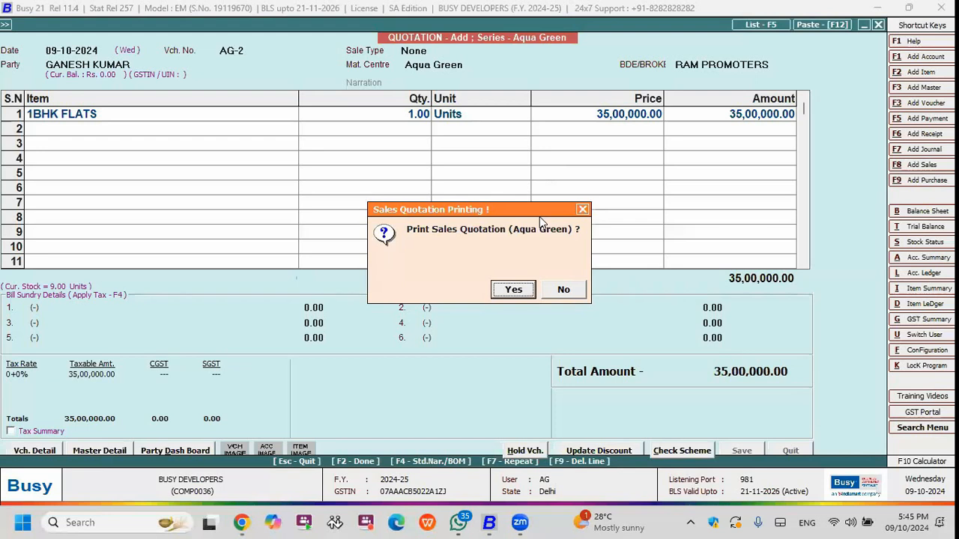
Preview the quotation's Aqua Green print, review its floor plan, site photos and brochure QR code, and return to the main menu.
key("Escape")
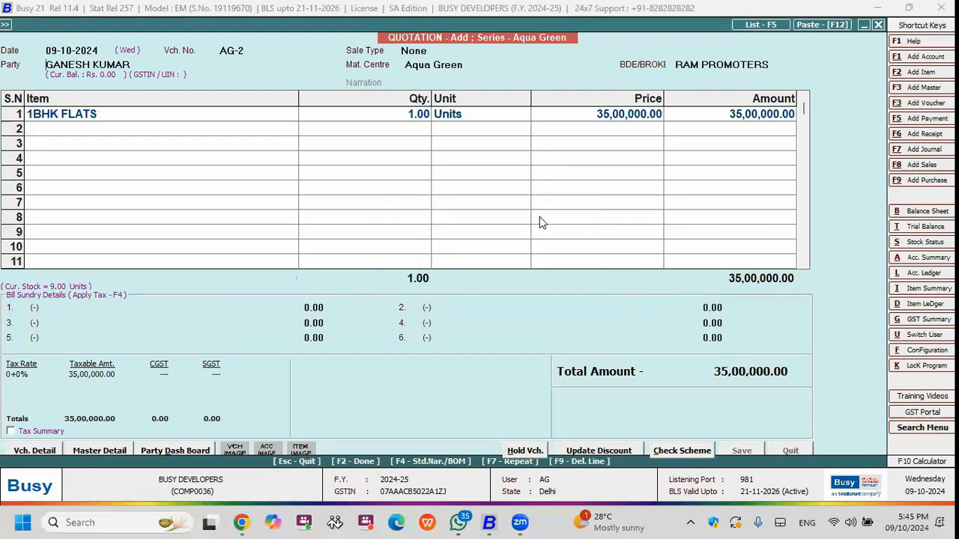
key("Return")
key("alt+p")
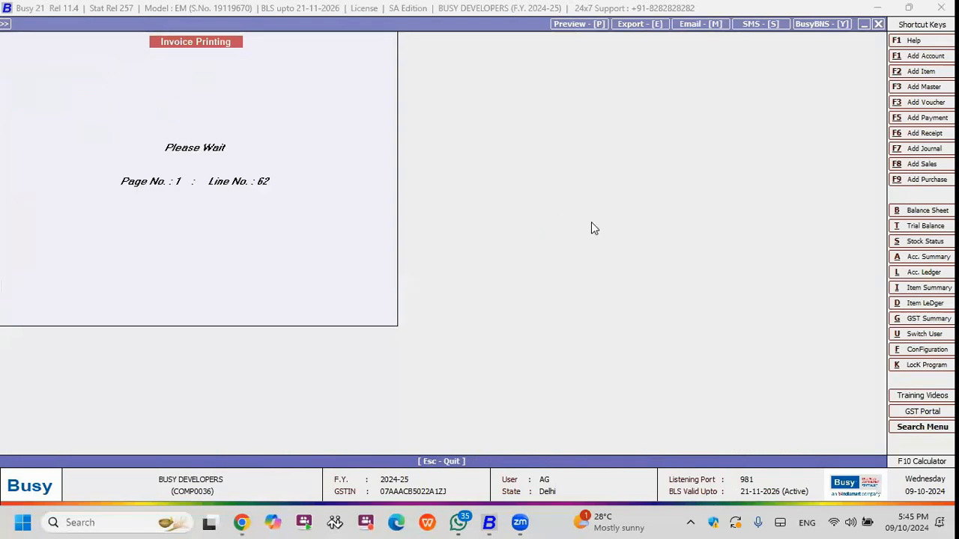
scroll(844, 222, "down", 5)
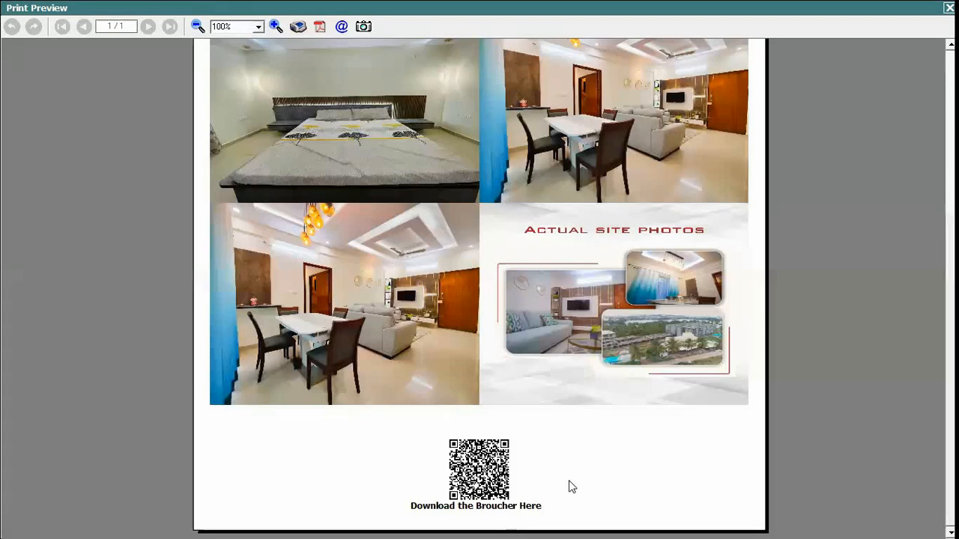
scroll(479, 288, "up", 3)
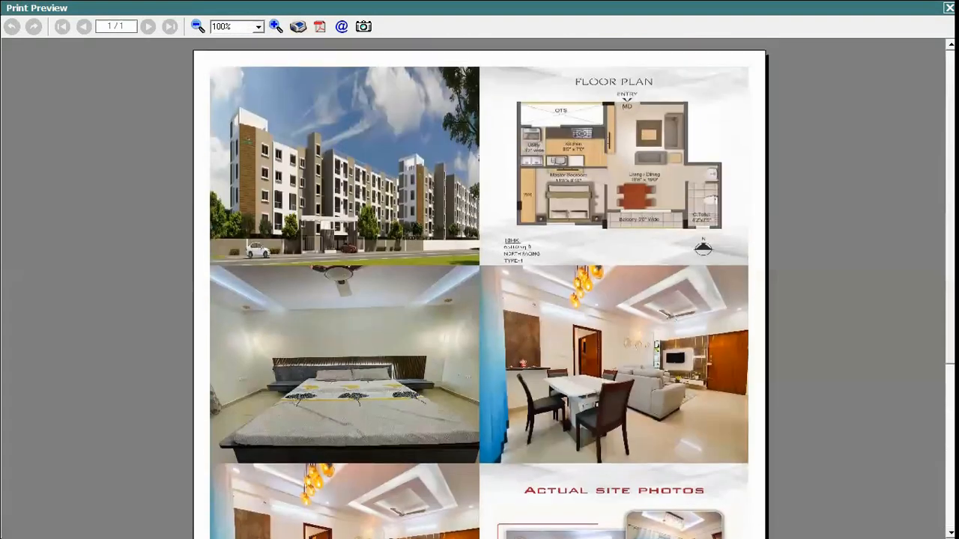
scroll(912, 365, "down", 3)
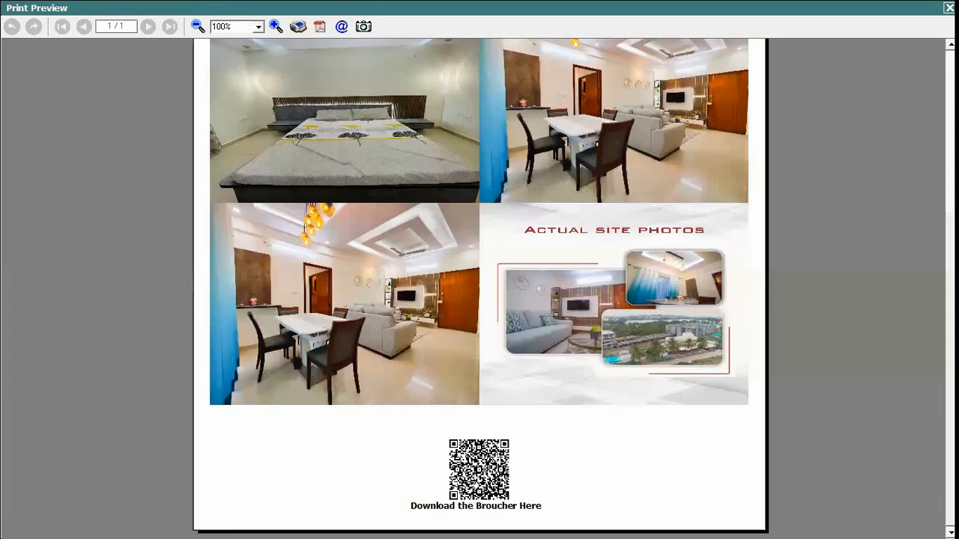
scroll(627, 112, "up", 3)
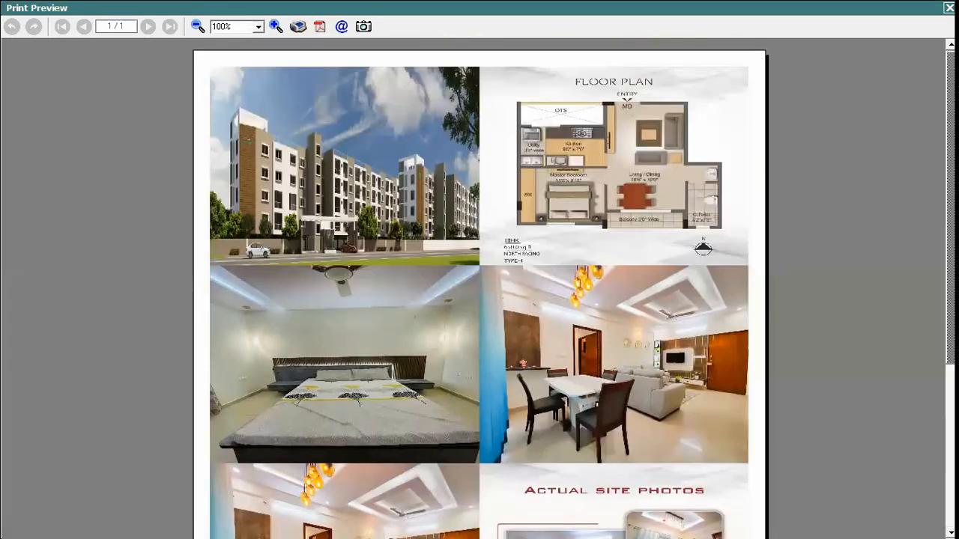
key("Escape")
key("Escape")
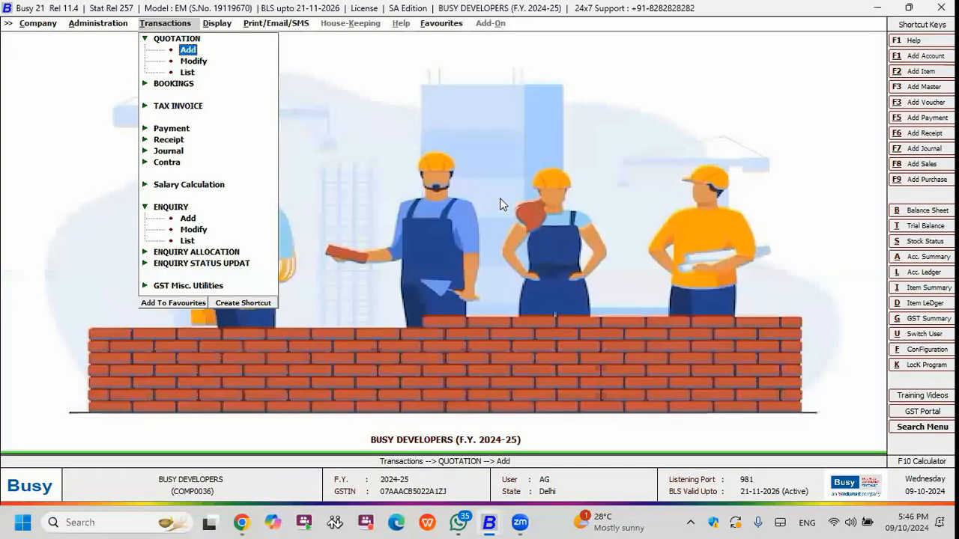
key("Down")
key("Down")
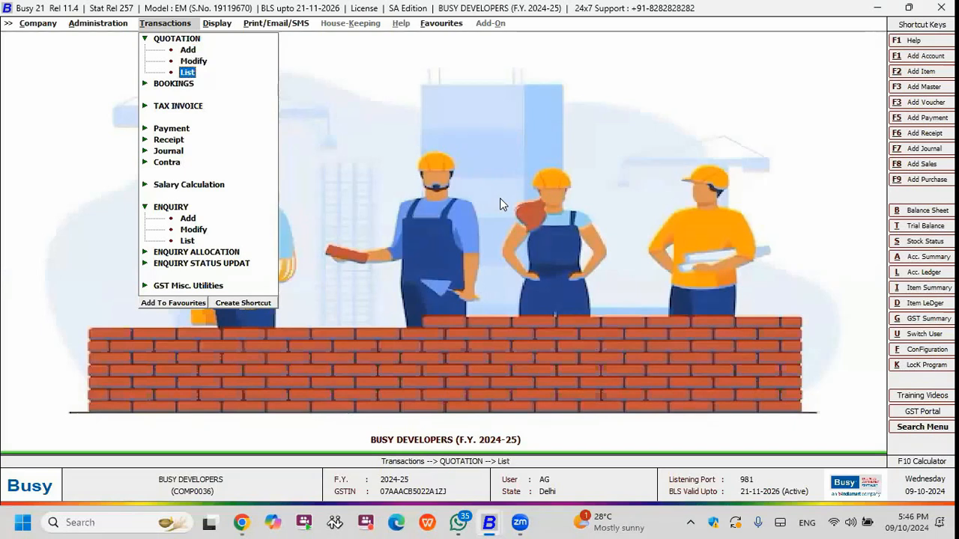
key("Right")
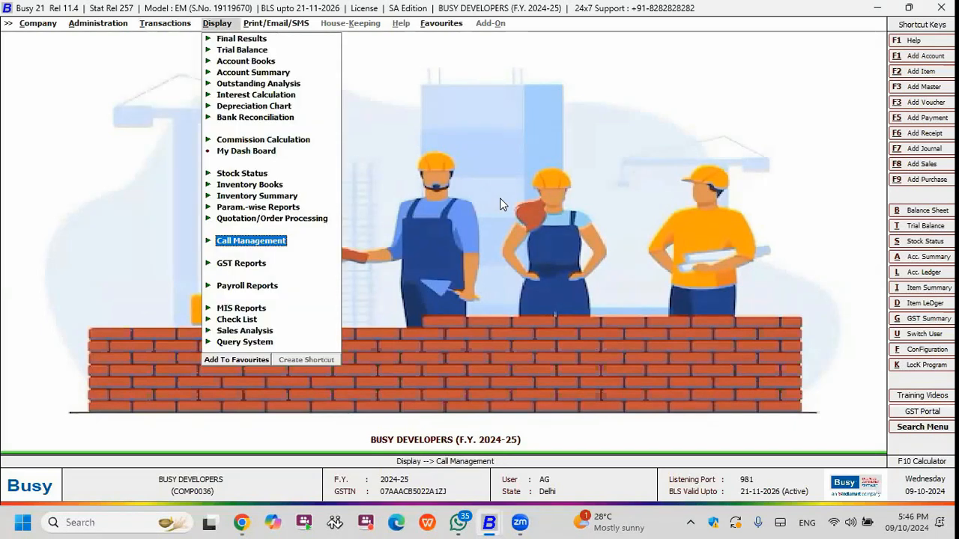
key("Right")
key("Right")
key("Right")
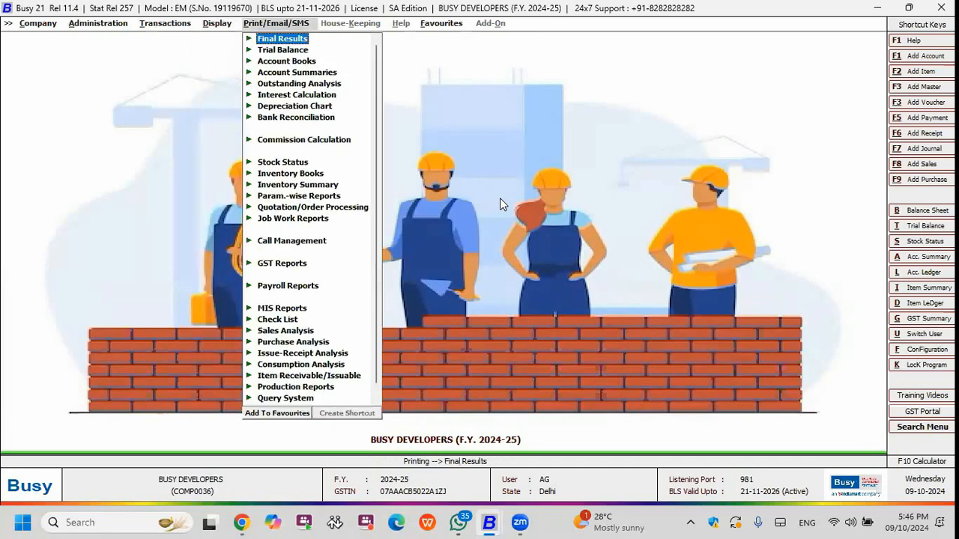
key("Left")
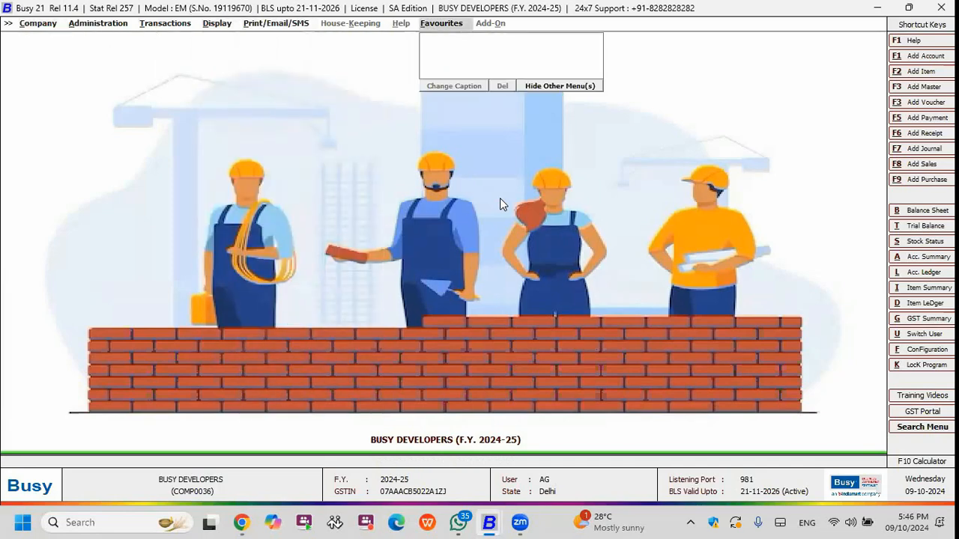
Switch to the admin user by entering the user name admin and the account password.
key("alt+u")
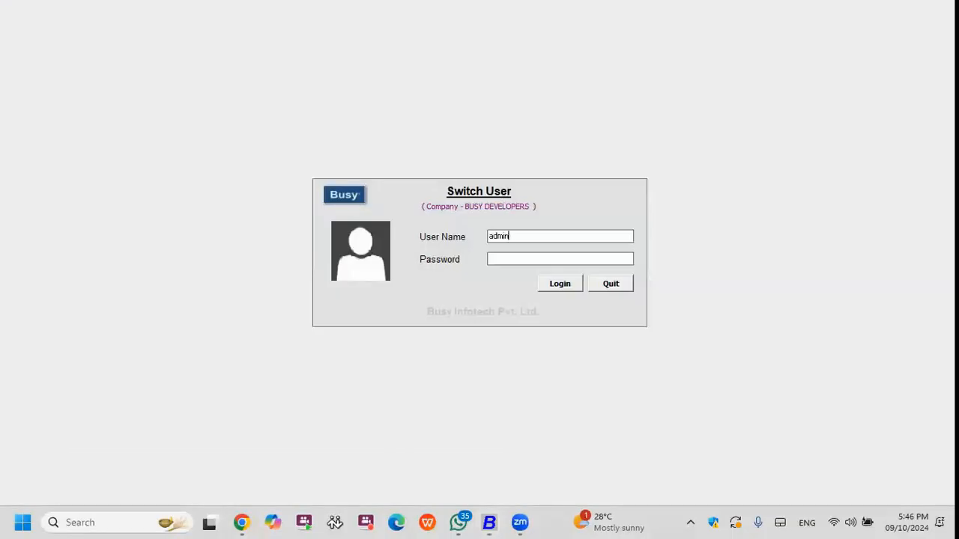
key("Return")
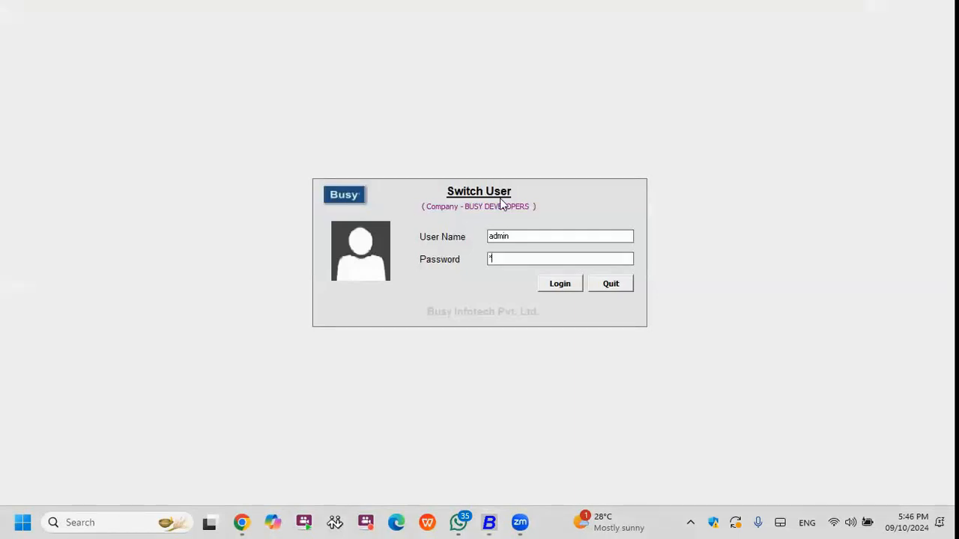
key("Return")
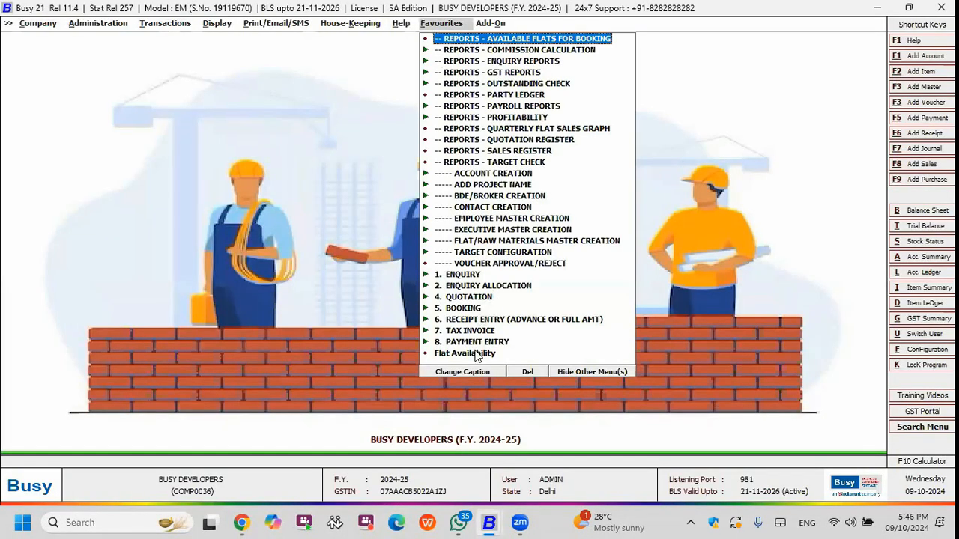
Open the Flat Availability report for the Production Floors material centre group, dated 09-10-2024.
left_click(476, 355)
key("Down")
key("Down")
key("Return")
key("Escape")
key("Right")
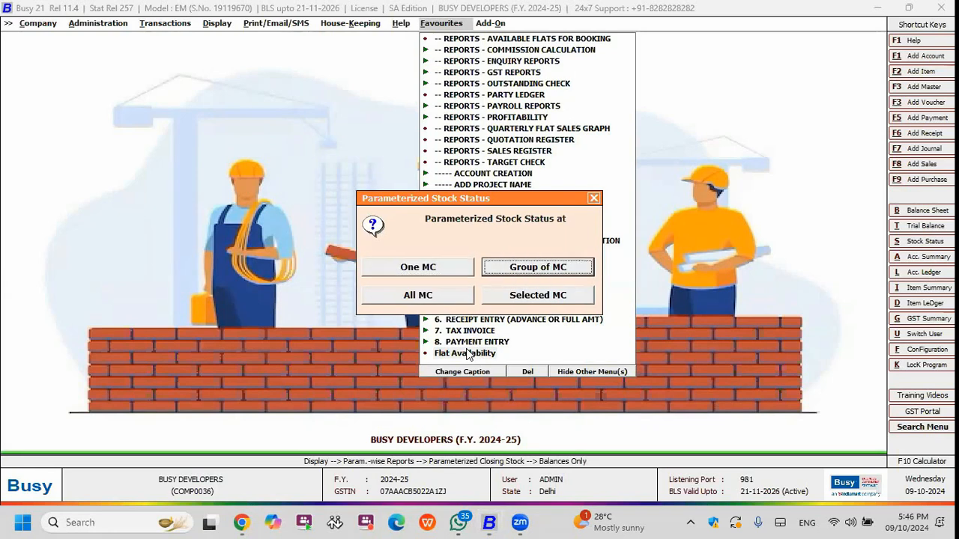
key("Return")
key("Return")
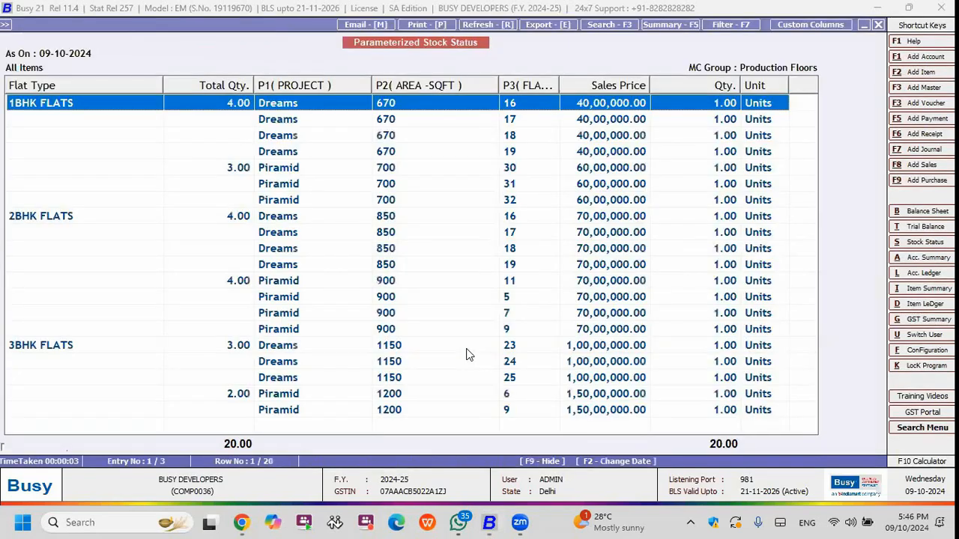
Go through the available 1BHK, 2BHK and 3BHK flats, comparing project, area, flat number and sales price.
key("Down")
key("Up")
key("Down")
key("Down")
key("Down")
key("Down")
key("Down")
key("Down")
key("Down")
key("Down")
key("Up")
key("Up")
key("Down")
key("Up")
key("Up")
key("Up")
key("Up")
key("Up")
key("Up")
key("Up")
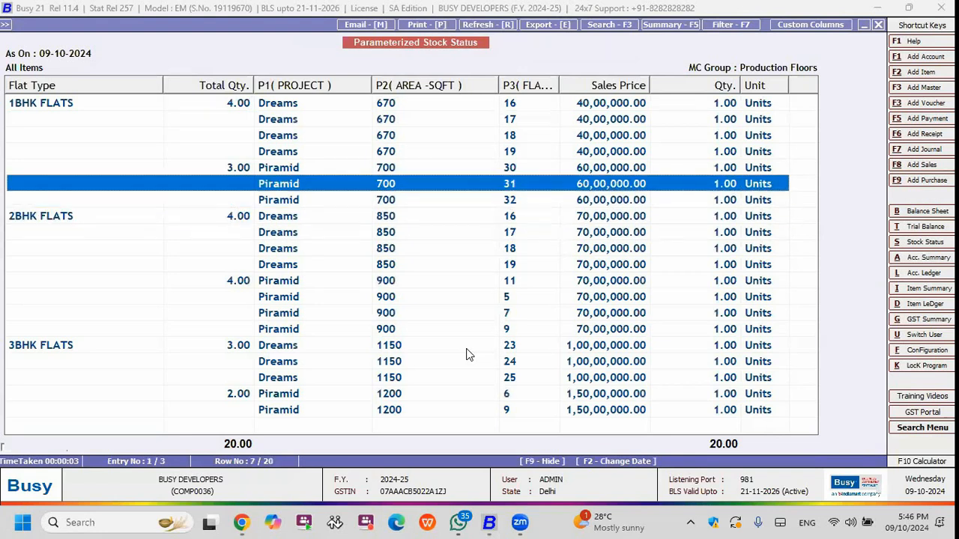
key("Down")
key("Down")
key("Down")
key("Down")
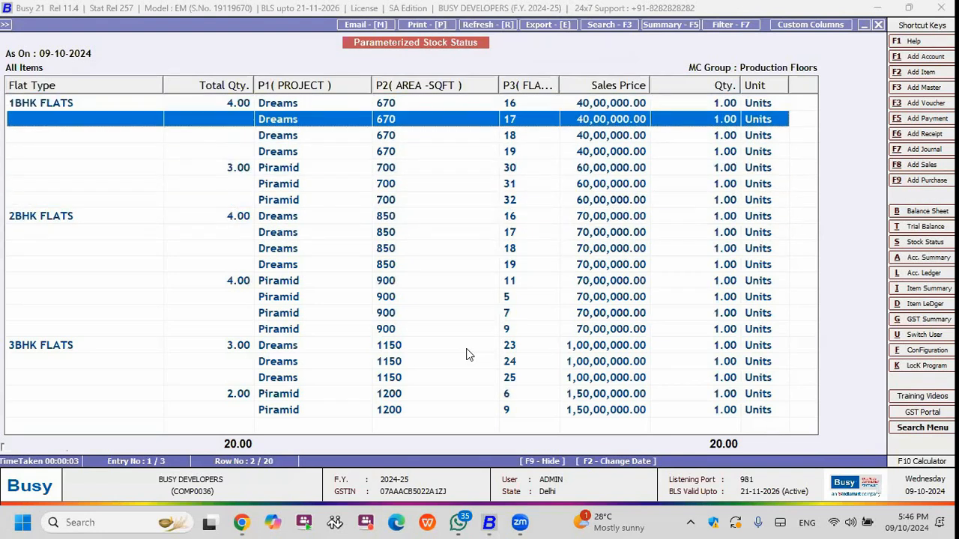
key("Down")
key("Down")
key("Down")
key("Down")
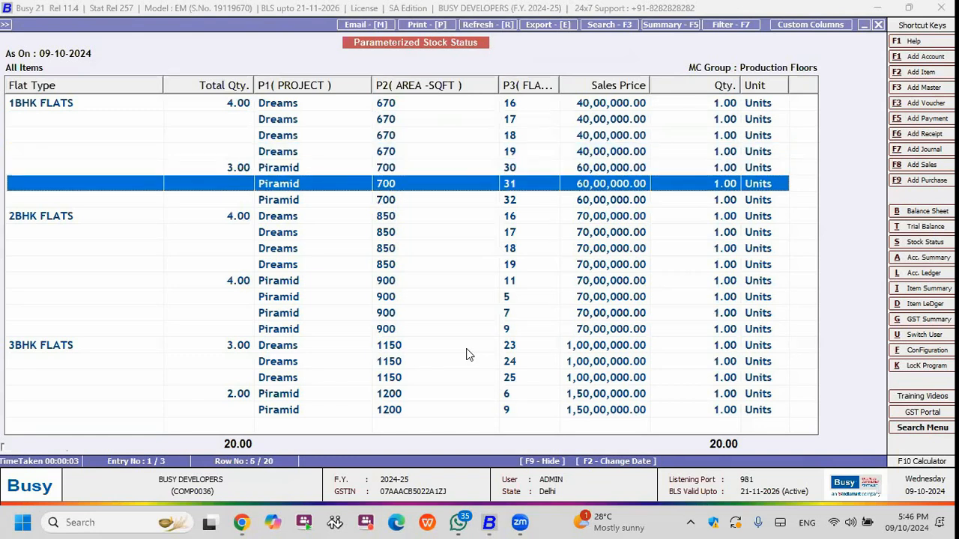
key("Down")
key("Down")
key("Down")
key("Down")
key("Up")
key("Down")
key("Down")
key("Down")
key("Down")
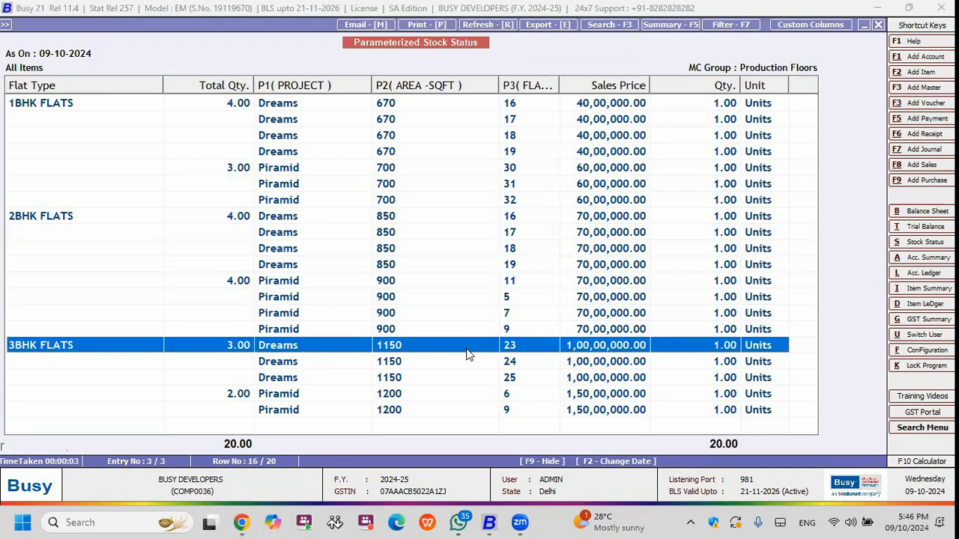
key("Down")
key("Down")
key("Down")
key("Down")
key("Up")
key("Down")
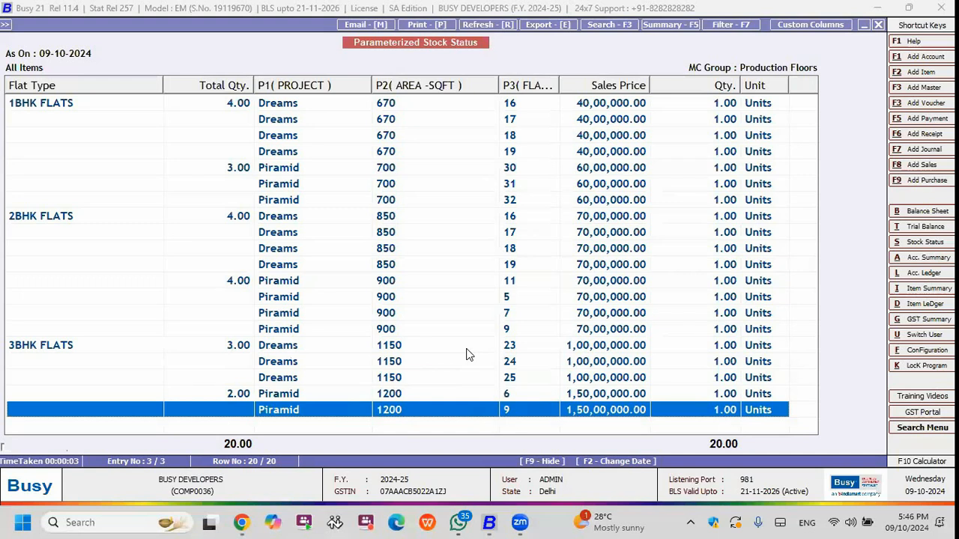
key("Up")
key("Up")
key("Up")
key("Up")
key("Up")
key("Up")
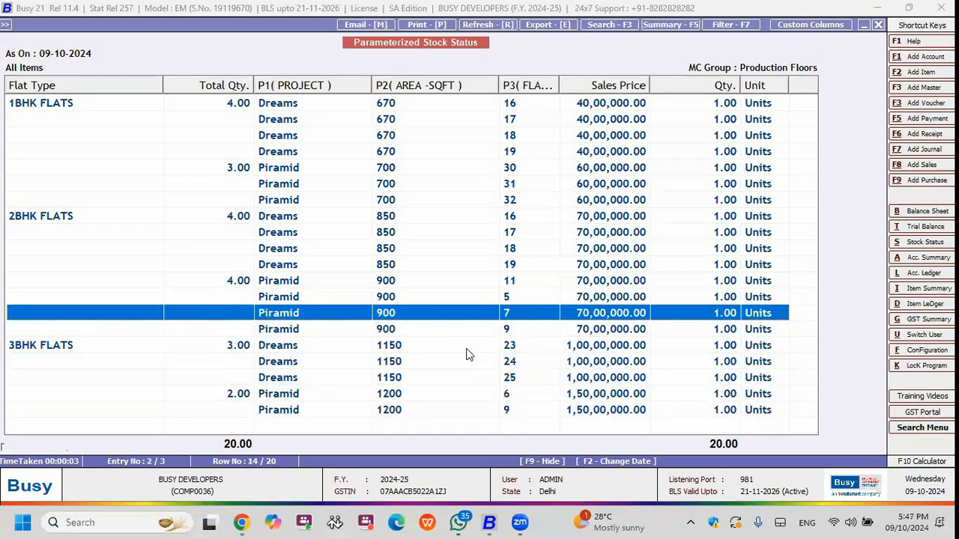
Widen the flat number column, check the sales price of Dreams flat 16, and close the report.
left_click_drag(559, 86, 595, 86)
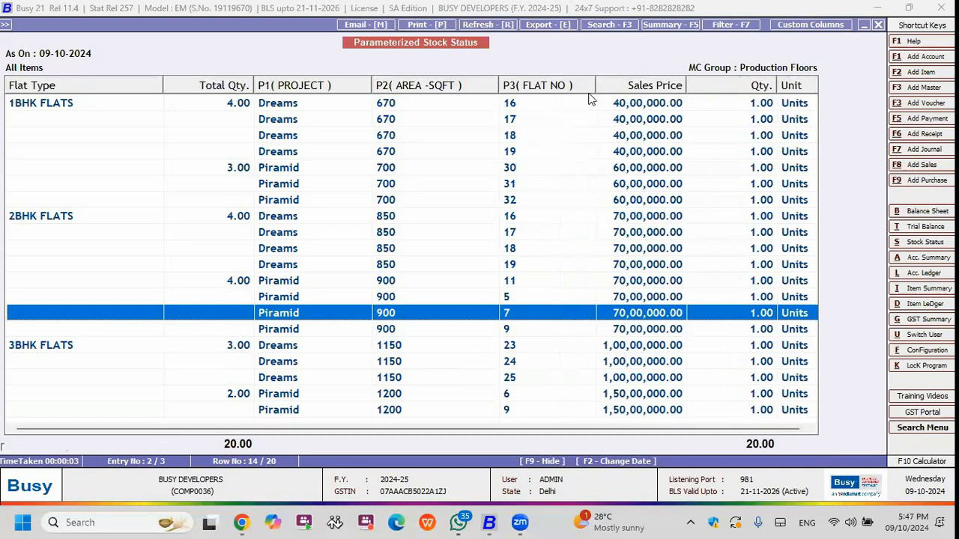
left_click(654, 106)
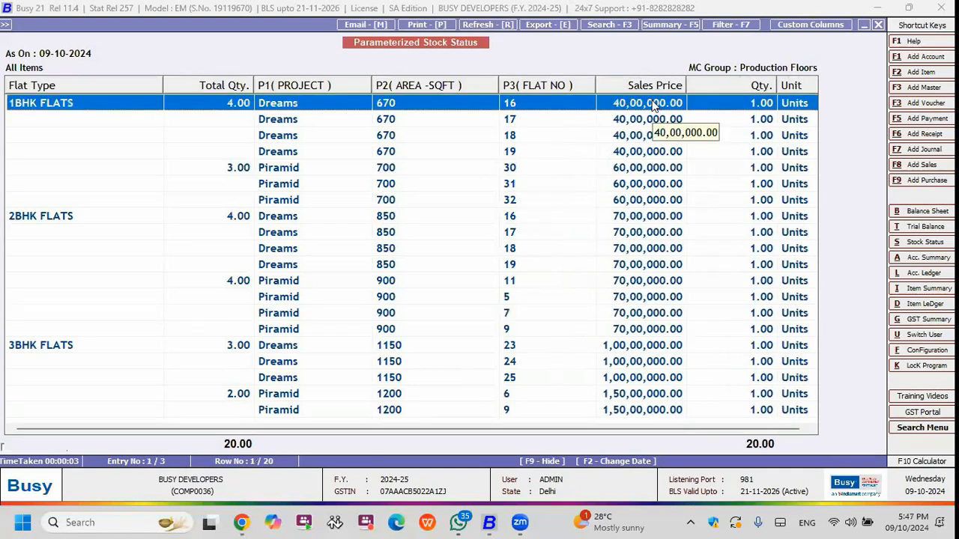
key("Right")
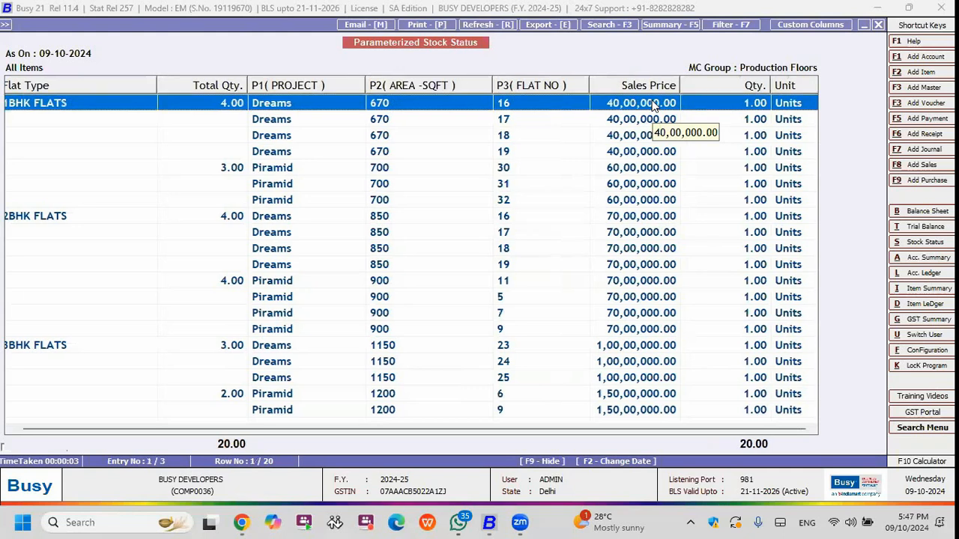
key("Escape")
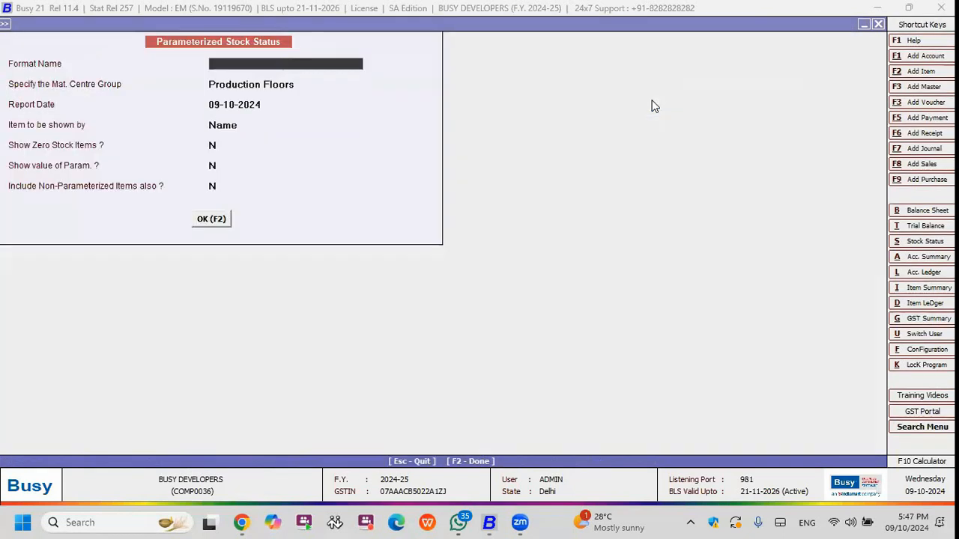
key("Escape")
key("Escape")
key("Left")
key("Left")
key("Left")
key("Left")
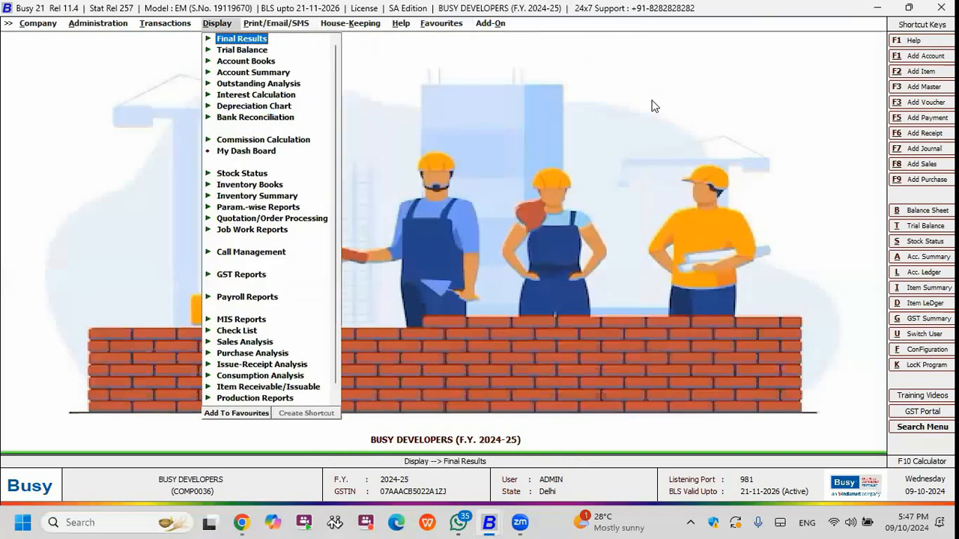
key("Left")
key("Down")
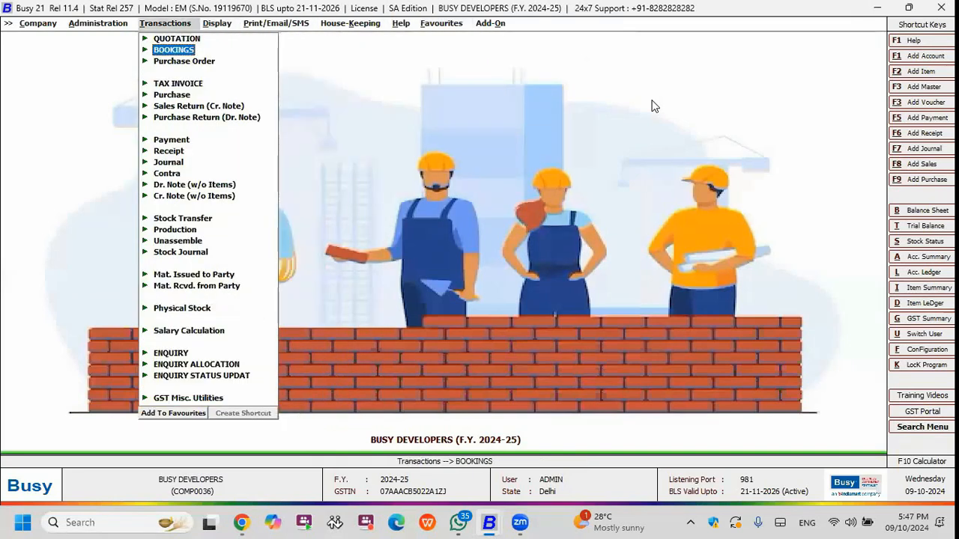
key("Down")
key("Down")
key("Down")
key("Down")
key("Down")
key("Down")
key("Down")
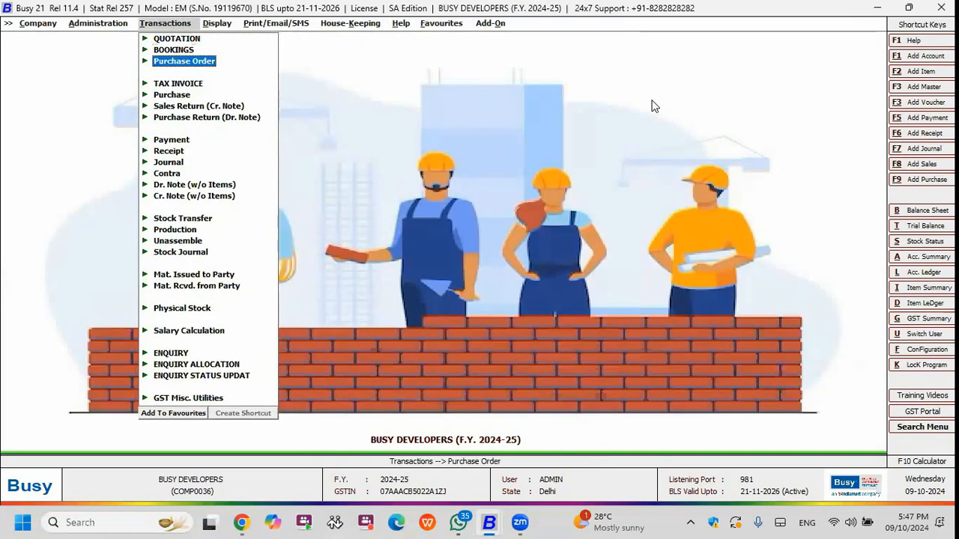
key("Return")
key("Return")
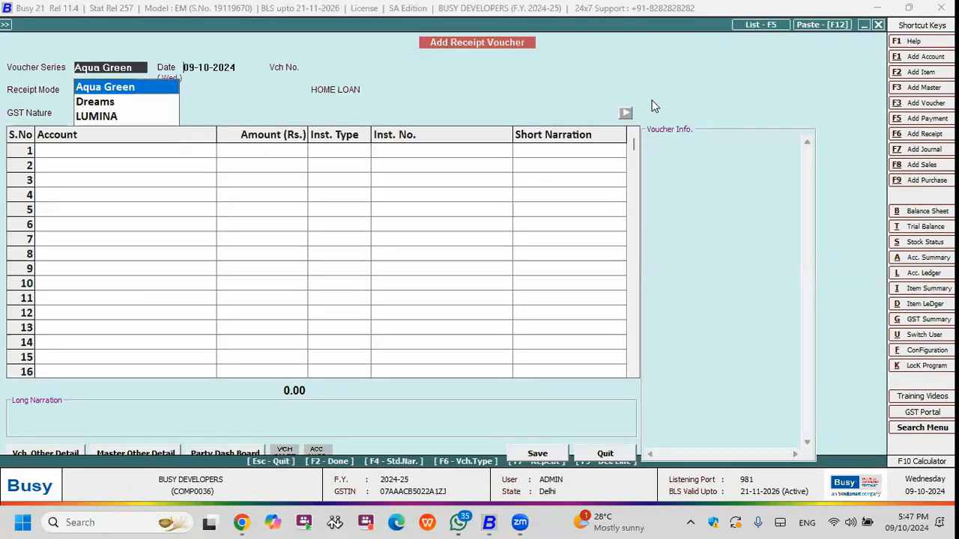
key("Return")
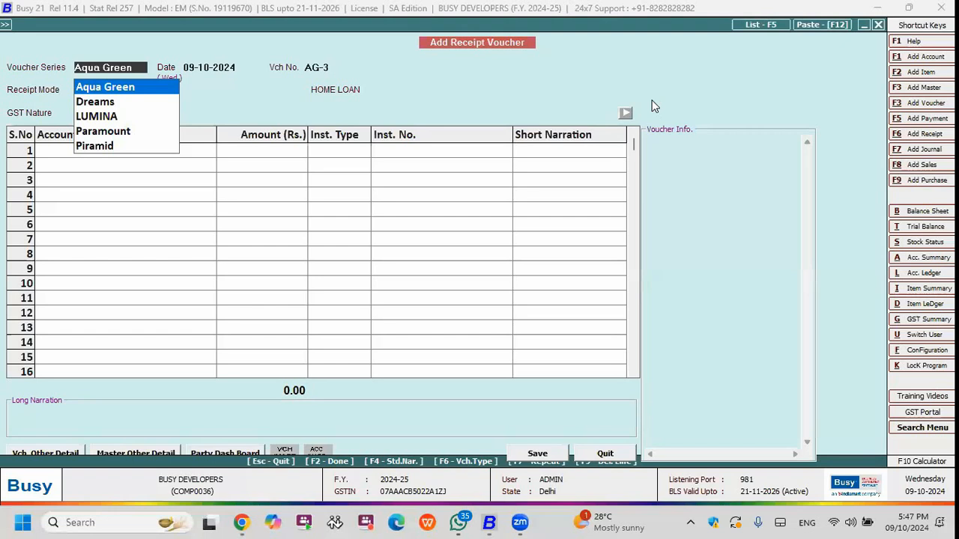
key("Down")
key("Up")
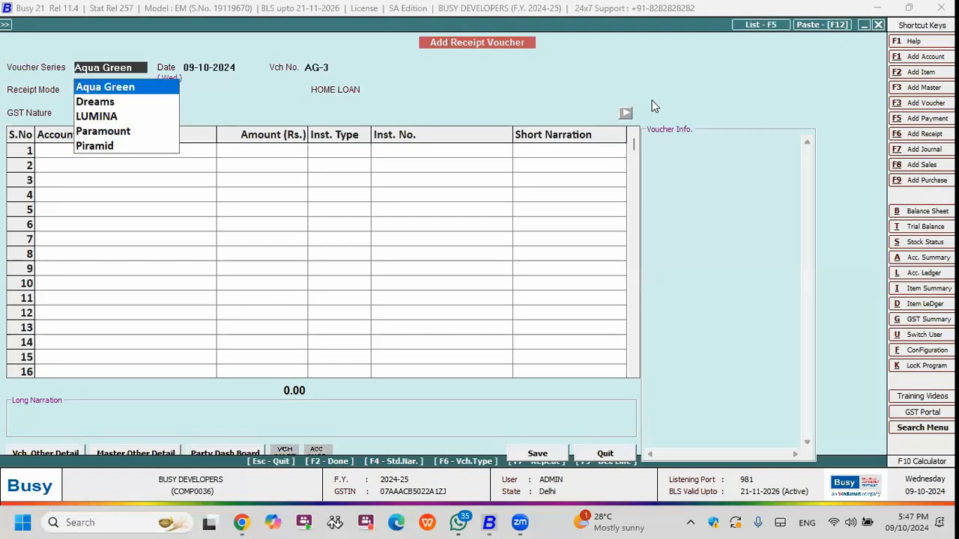
key("Return")
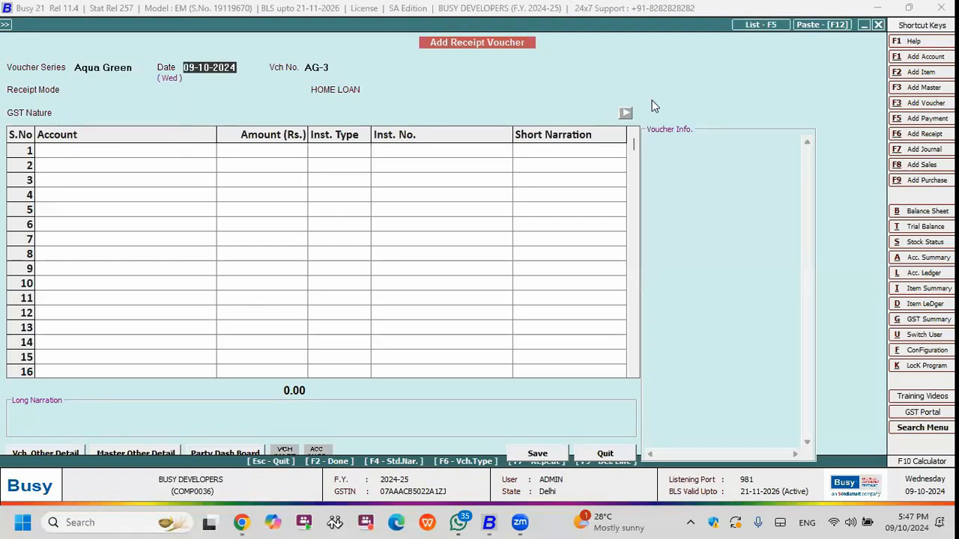
key("shift+Tab")
key("Return")
key("Return")
key("Down")
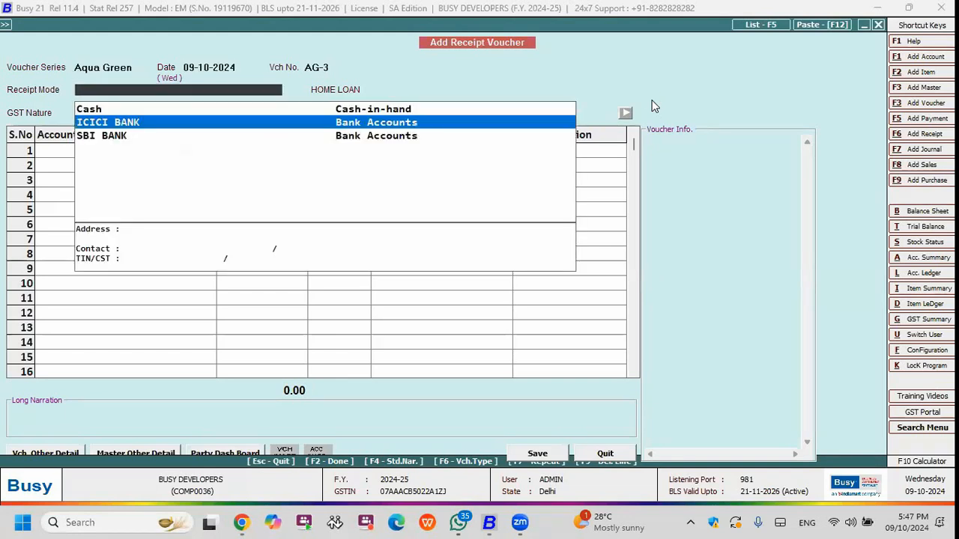
key("Return")
key("Return")
key("Return")
key("shift+Tab")
key("Return")
key("shift+Tab")
key("Down")
key("Return")
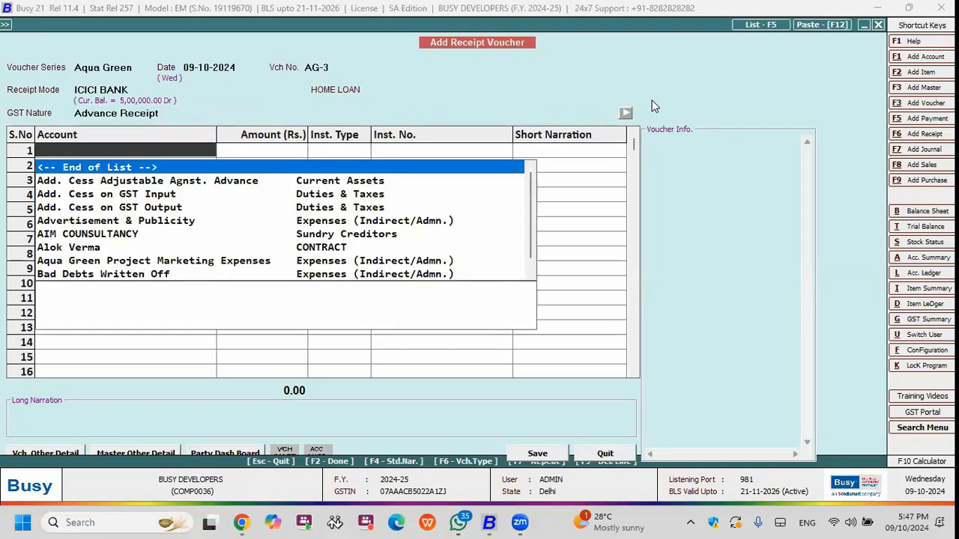
type("r")
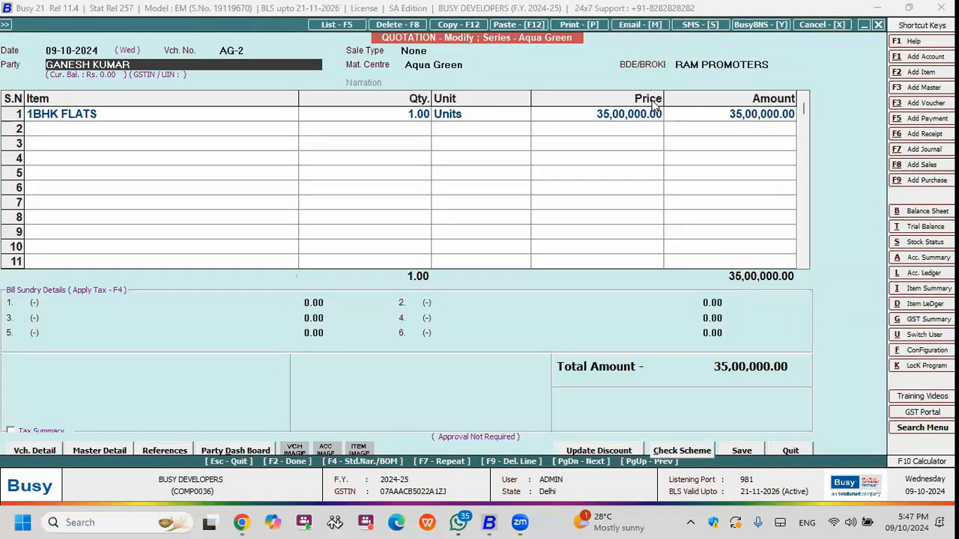
Close the quotation and start an Aqua Green receipt voucher with receipt mode ICICI BANK and GST nature Not Applicable.
key("Escape")
key("Escape")
key("Down")
key("Return")
key("F6")
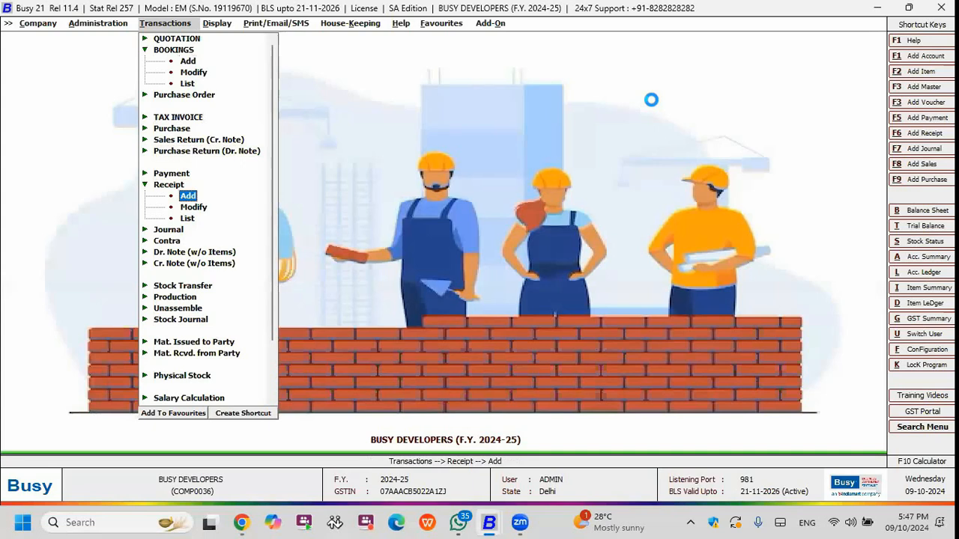
key("Return")
key("Return")
Add the client's account to the receipt with an amount of 2,00,000 and book it under the new reference Advance.
key("Return")
type("gan")
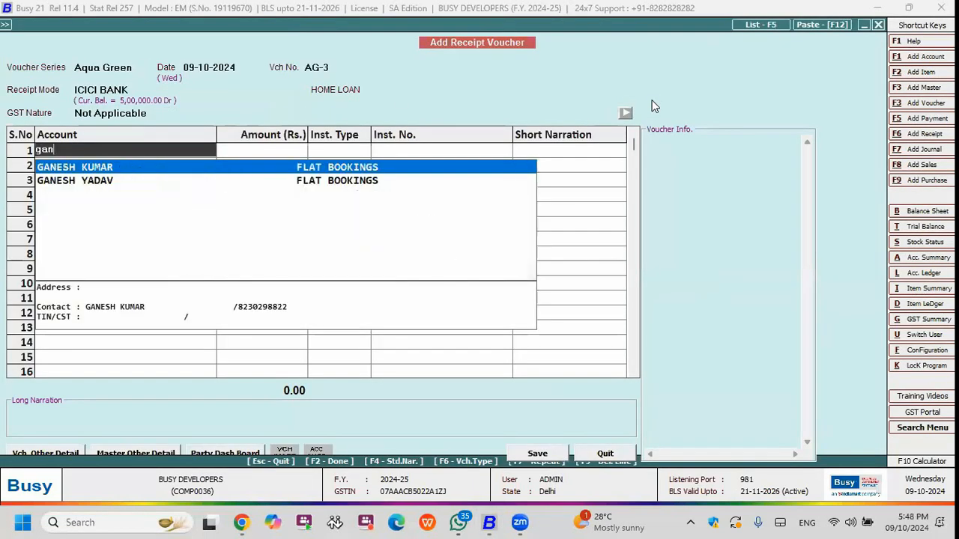
key("Return")
type("200000")
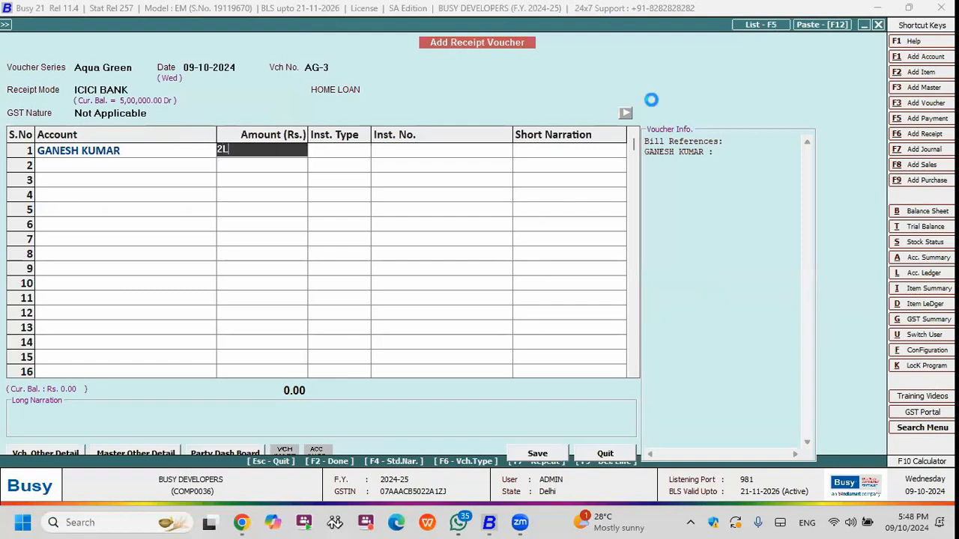
key("Return")
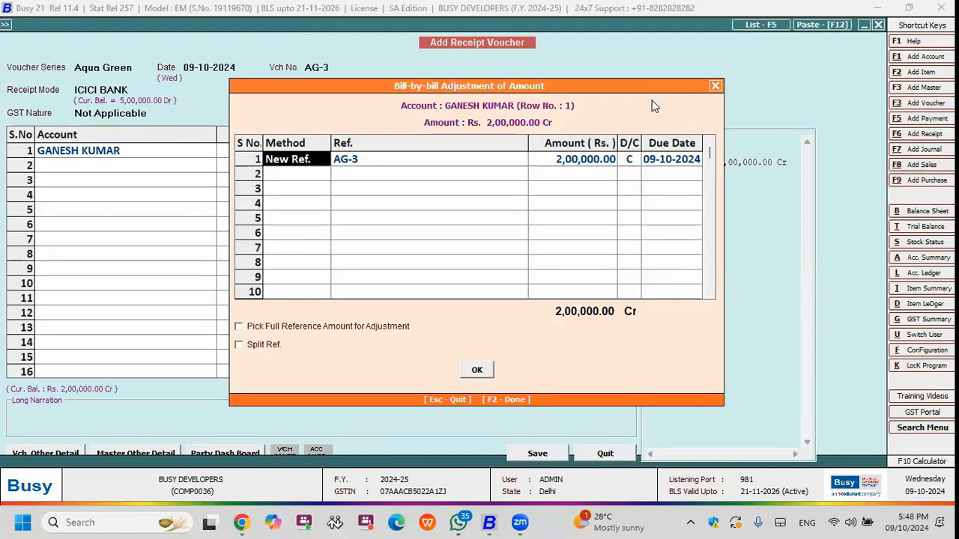
key("F2")
Set the receipt line's instrument type to D.D. and enter the demand draft's instrument number.
key("Down")
key("Down")
key("Down")
key("Down")
key("Down")
key("Return")
key("Return")
key("shift+Tab")
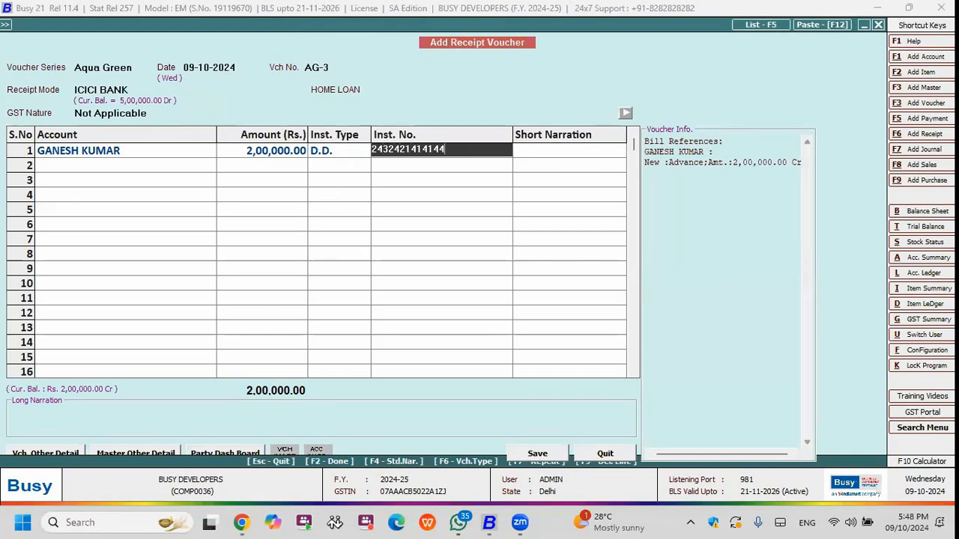
Save the receipt voucher and choose to store its voucher image on Google Drive.
key("F2")
key("Return")
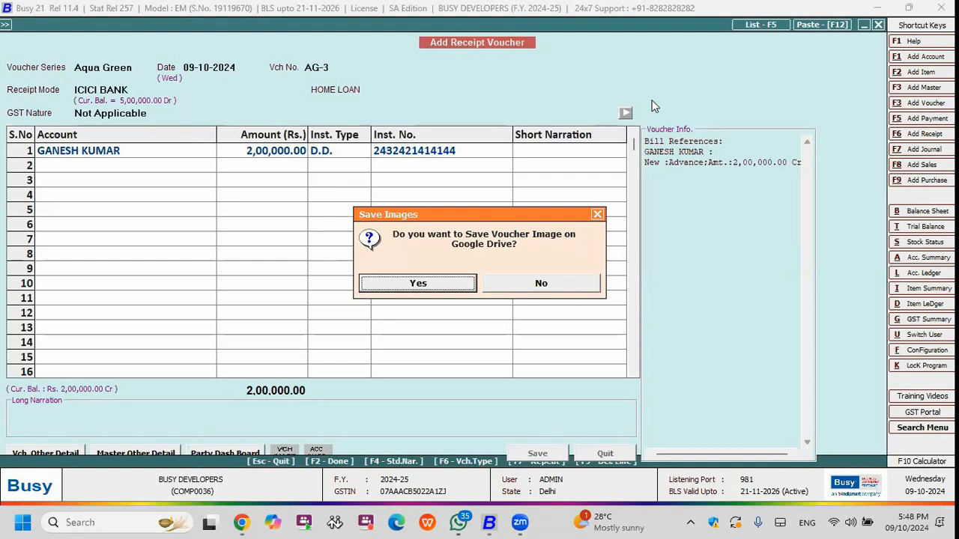
key("Right")
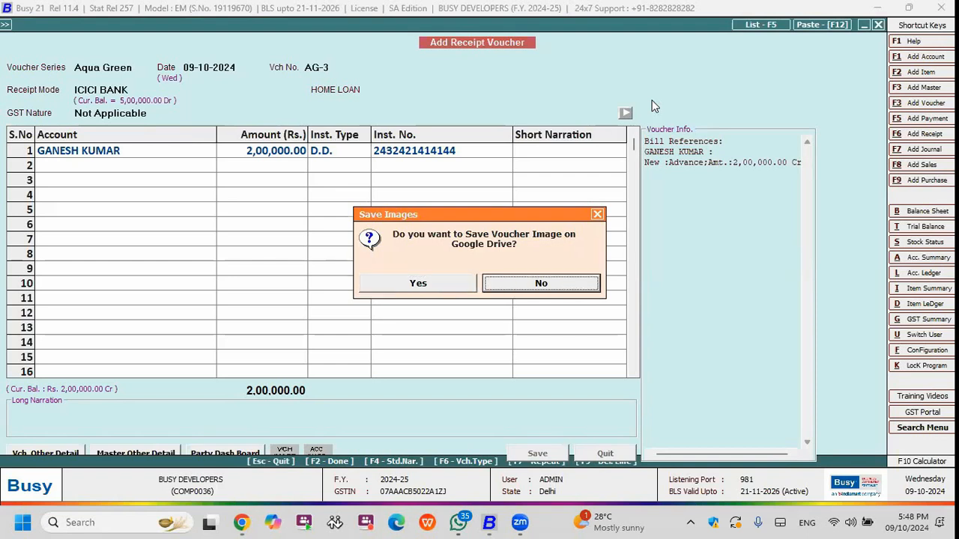
key("Left")
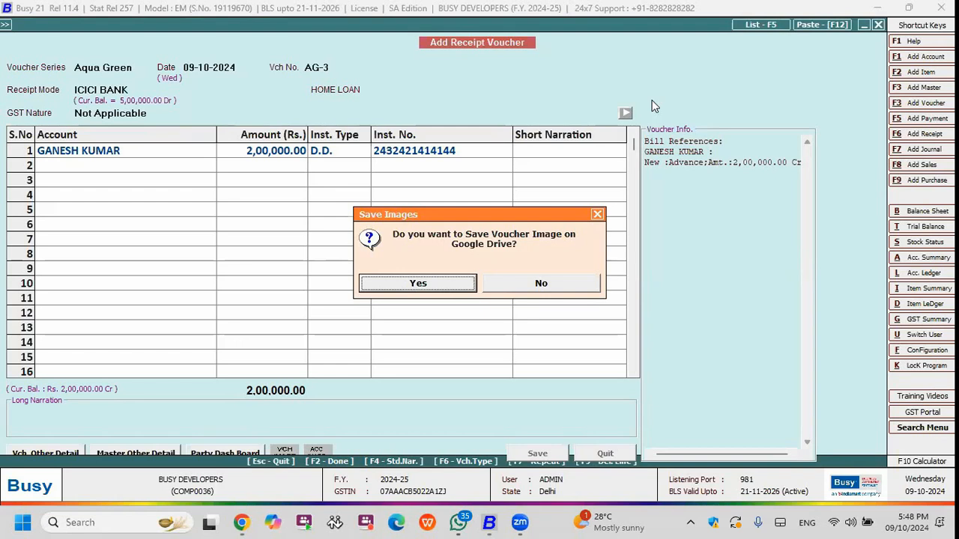
key("Return")
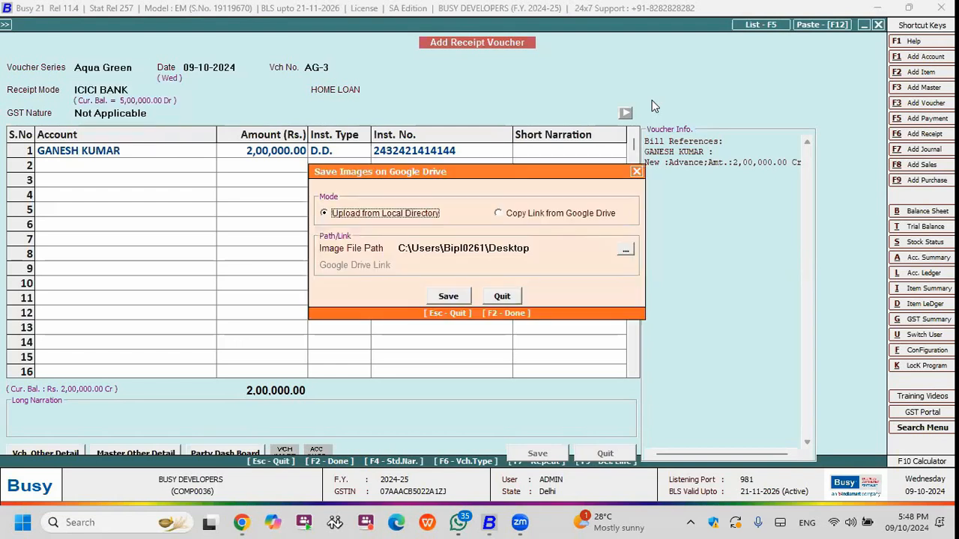
Rename the Desktop image AG-2 as AG-3 and choose it as the voucher image for the Google Drive upload.
left_click(626, 249)
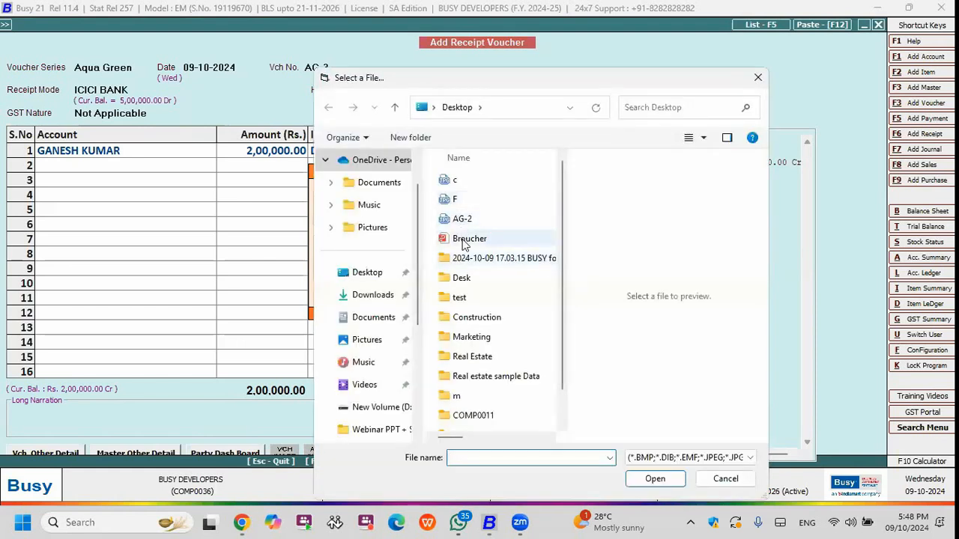
left_click(464, 220)
left_click(477, 216)
key("BackSpace")
type("3")
key("Return")
left_click(481, 216)
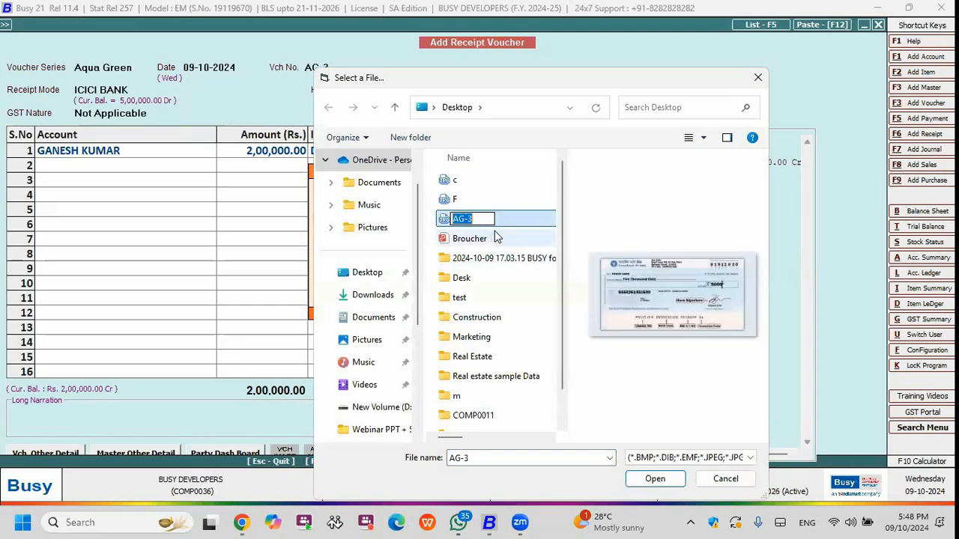
key("Return")
left_click(657, 481)
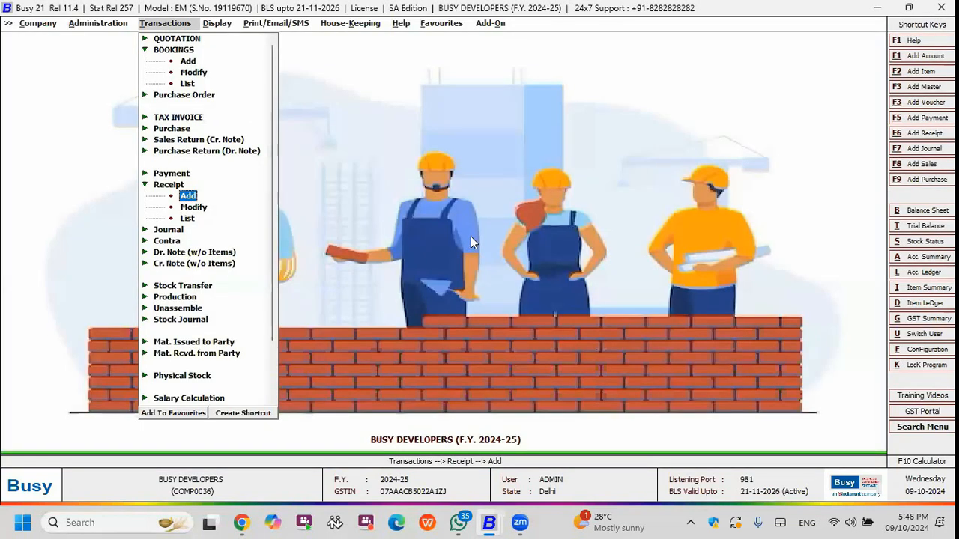
Upload the chosen AG-3 voucher image to Google Drive and view the stored image from the saved receipt.
key("Down")
key("Return")
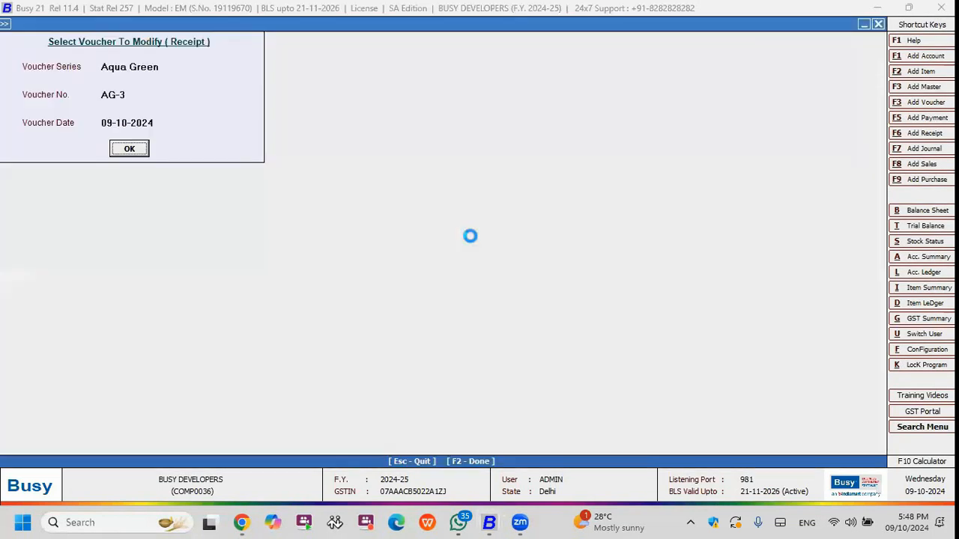
key("Return")
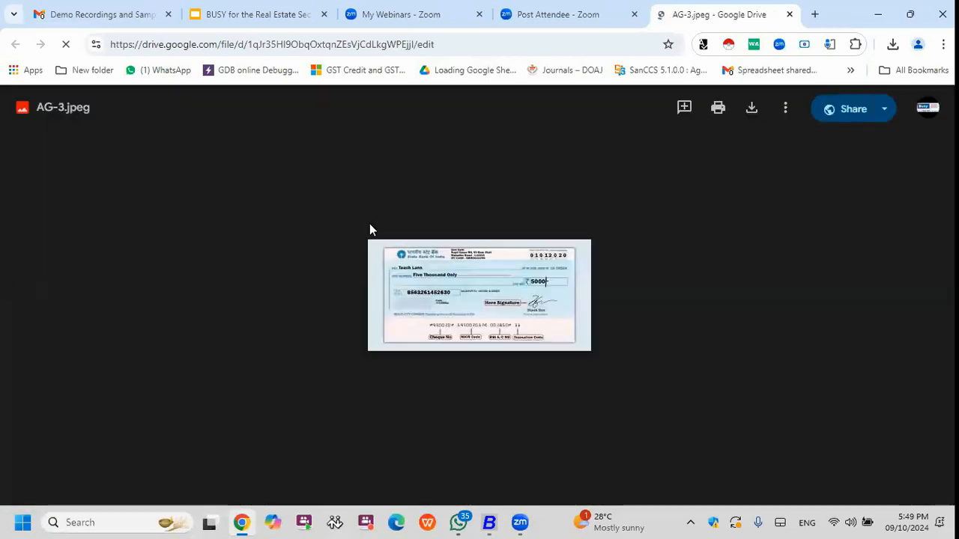
left_click(877, 15)
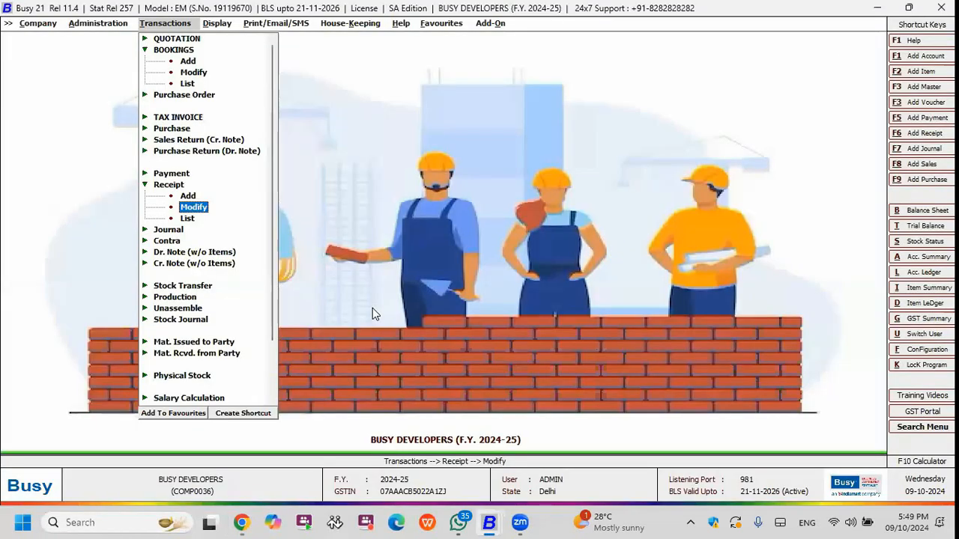
key("Escape")
Start a booking voucher in the Aqua Green series for the client with RAM PROMOTERS as broker.
key("Up")
key("a")
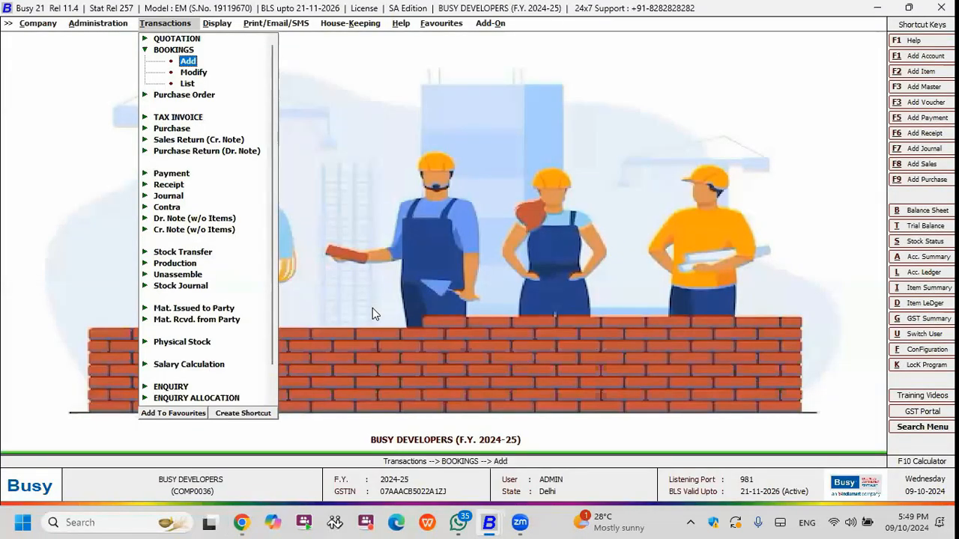
key("Return")
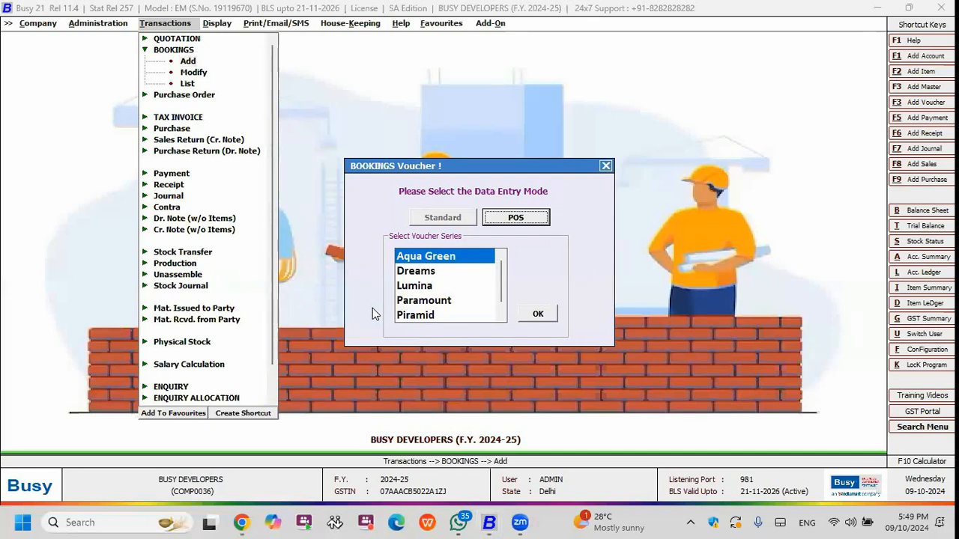
key("Return")
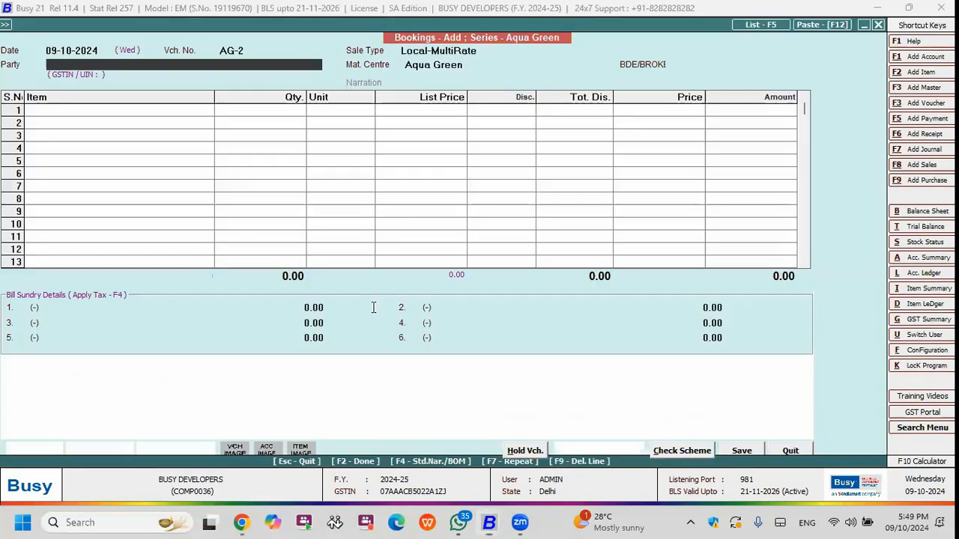
key("Return")
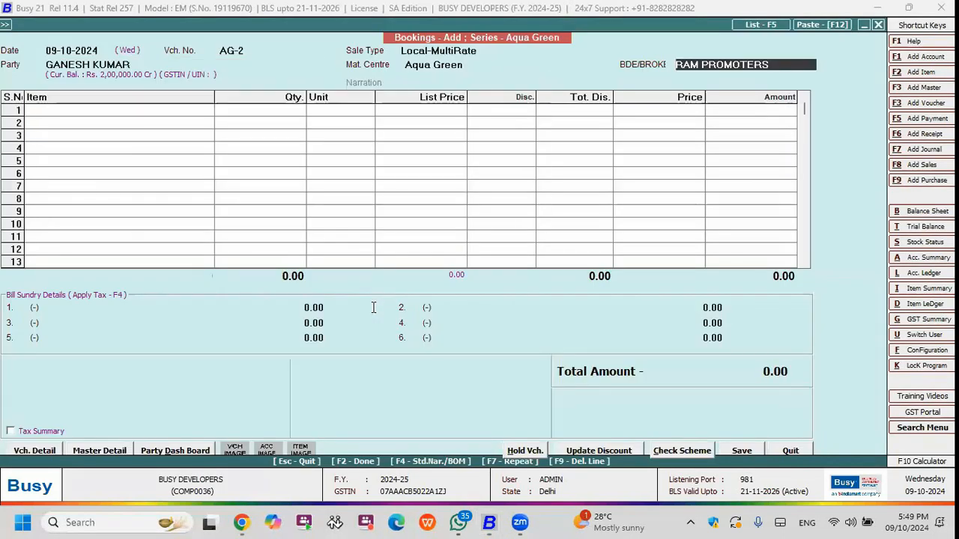
key("Return")
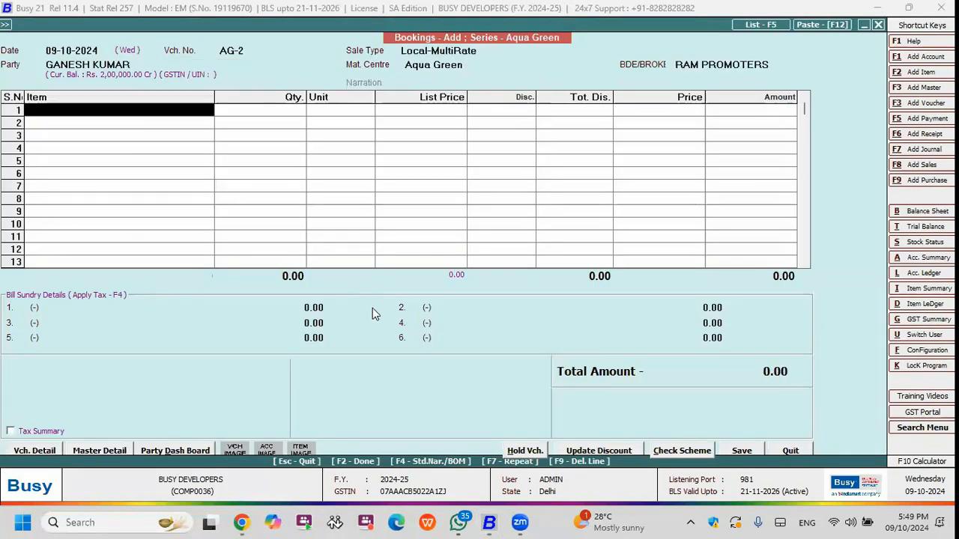
Pull the 1BHK FLATS item from pending quotation AG-2 into the booking.
key("Return")
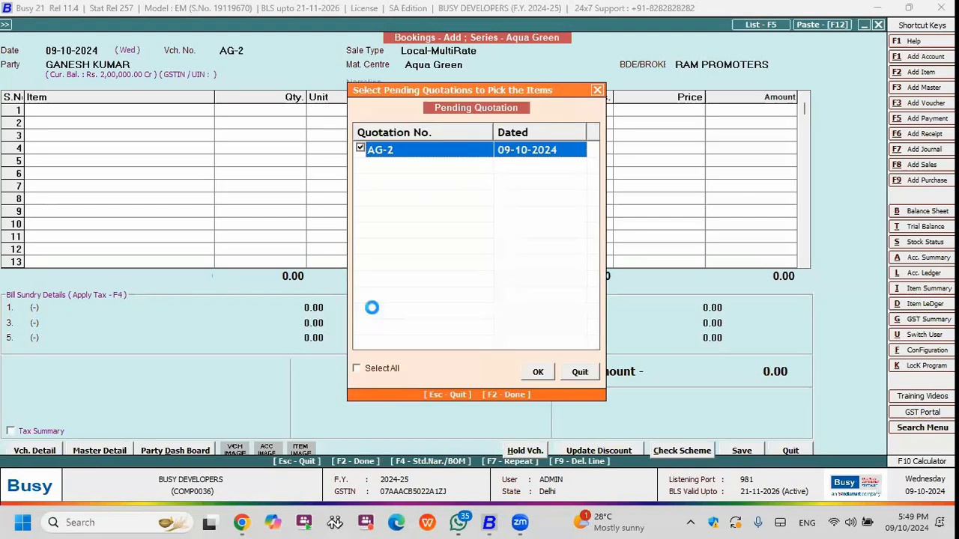
key("Escape")
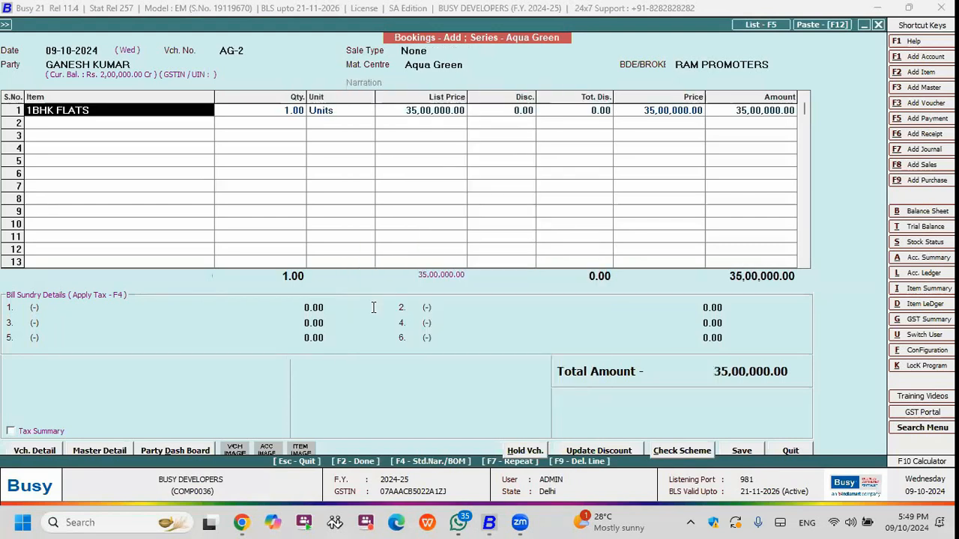
key("Return")
Confirm Aqua Green flat no. 5 with 650 sqft and quantity 1 for the booked item, and save the booking.
key("Return")
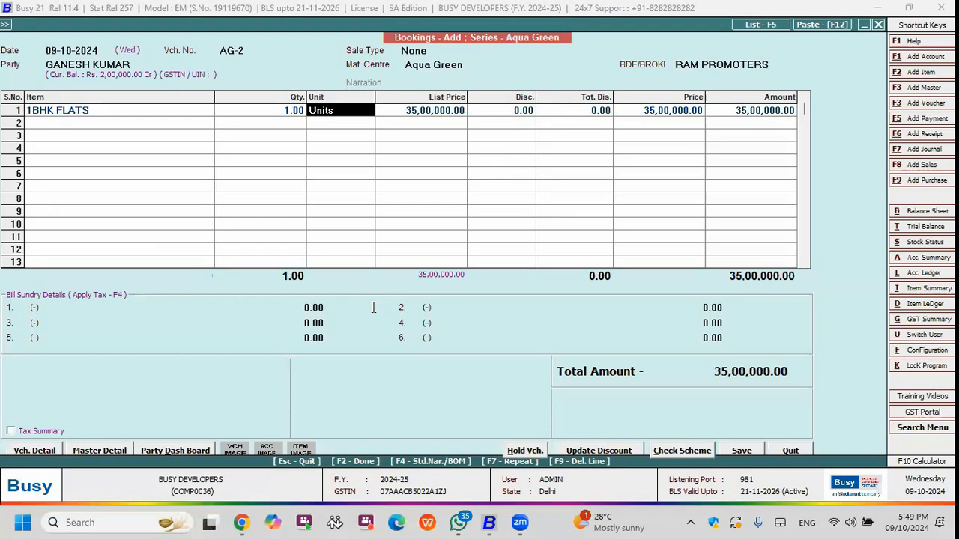
key("Return")
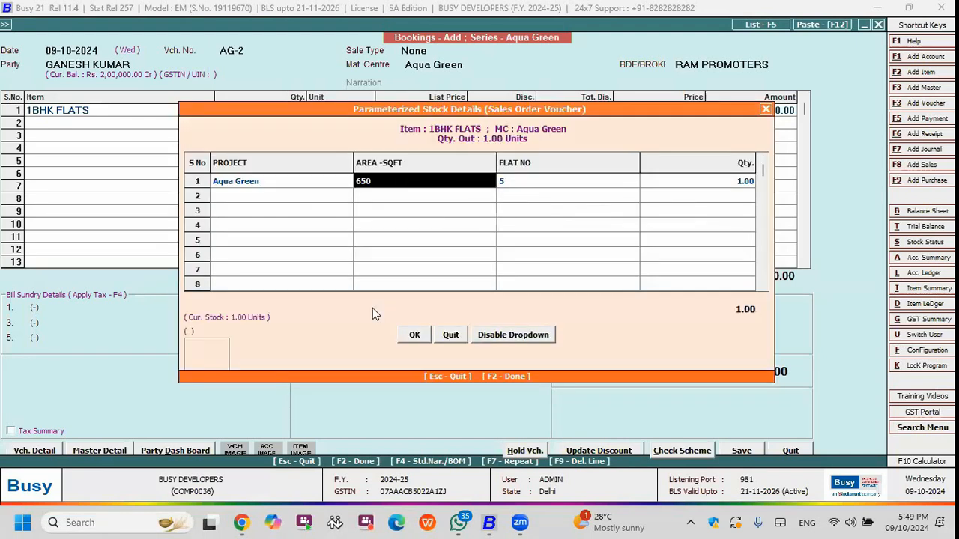
key("Return")
key("Return")
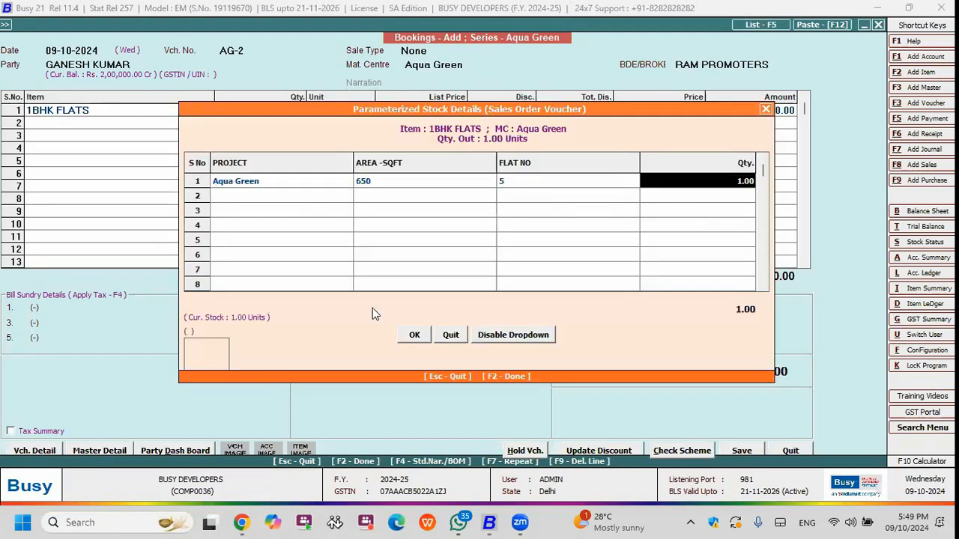
key("Return")
key("F2")
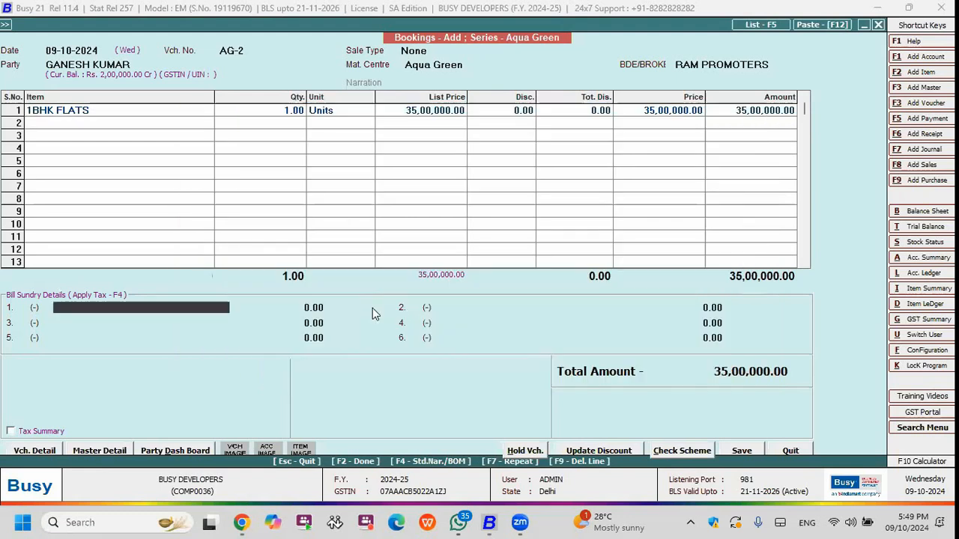
key("Escape")
key("Escape")
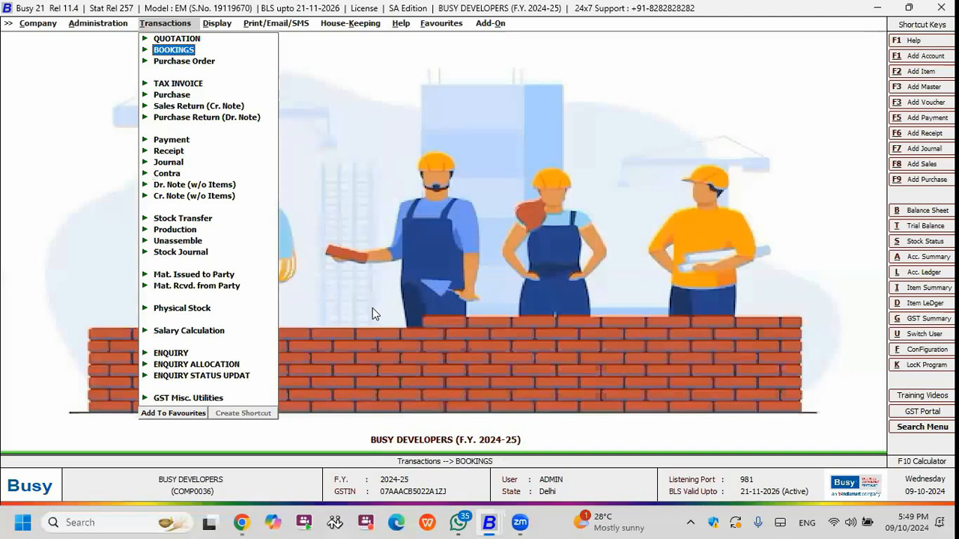
Start a receipt voucher in the Aqua Green series with ICICI BANK as the receipt mode.
key("Down")
key("Down")
key("Down")
key("Down")
key("Down")
key("Down")
key("Down")
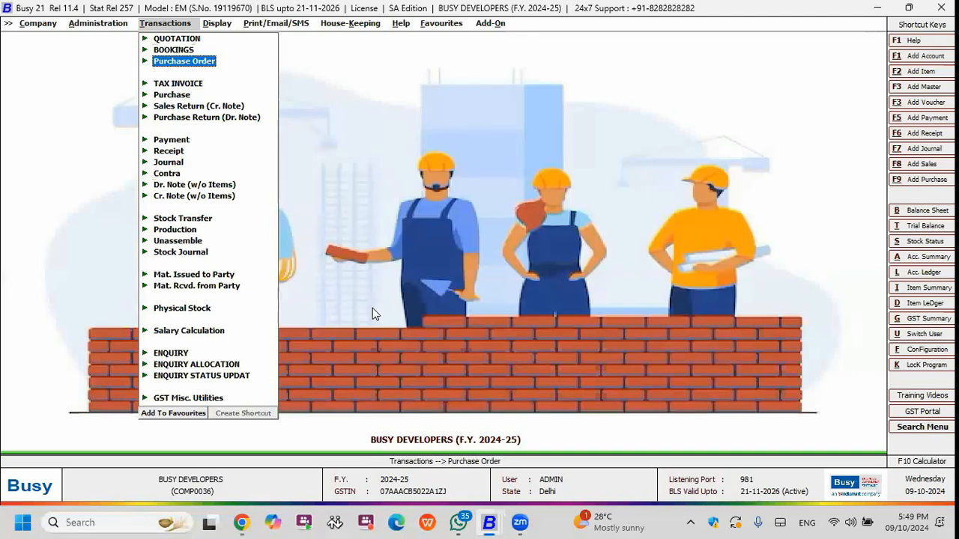
key("Return")
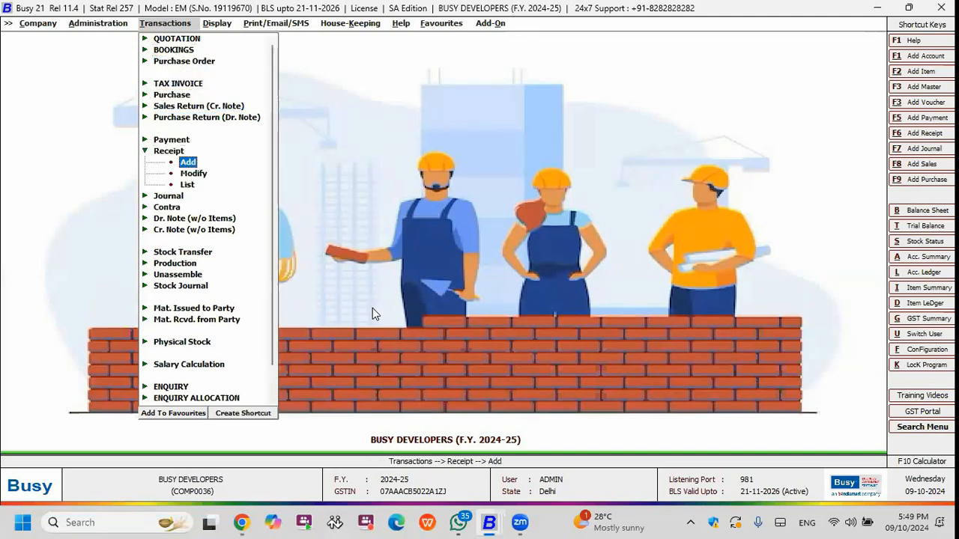
key("Return")
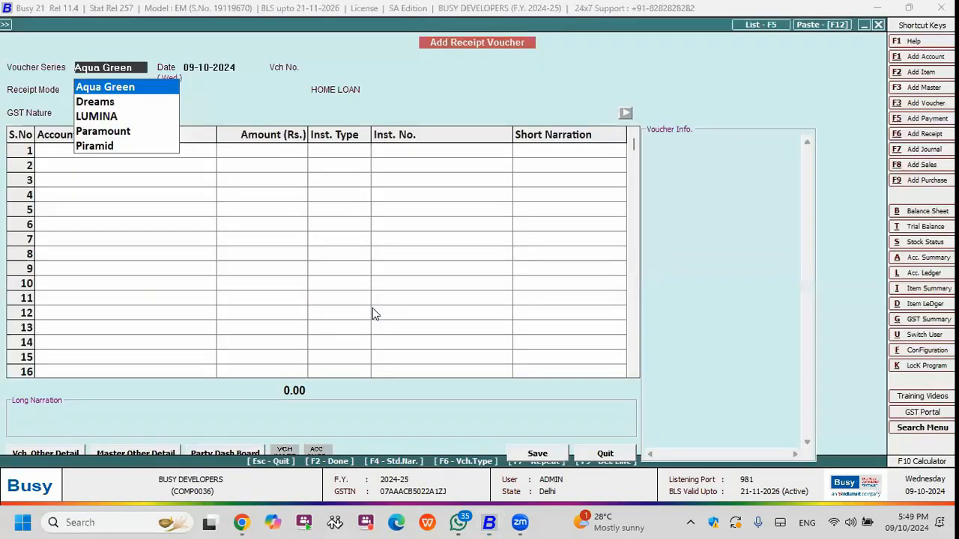
key("Return")
key("Return")
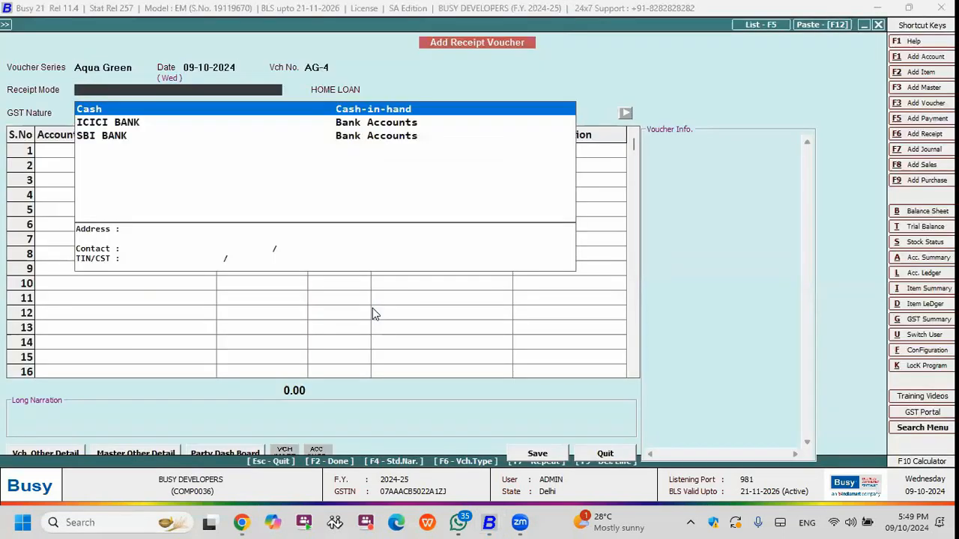
key("Down")
key("Return")
key("Escape")
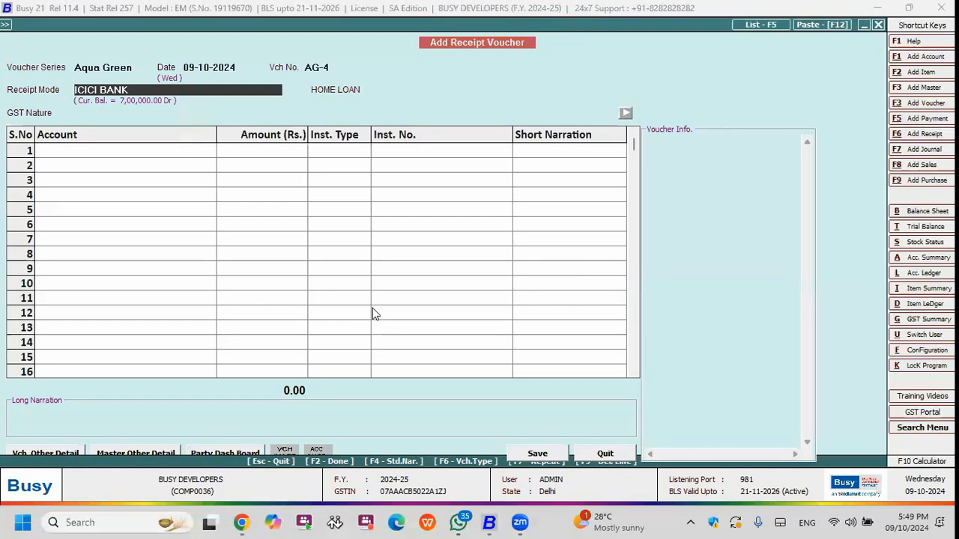
Enter SBI HOME LOAN as the receipt's home loan and set the GST nature to Not Applicable.
key("Return")
key("Return")
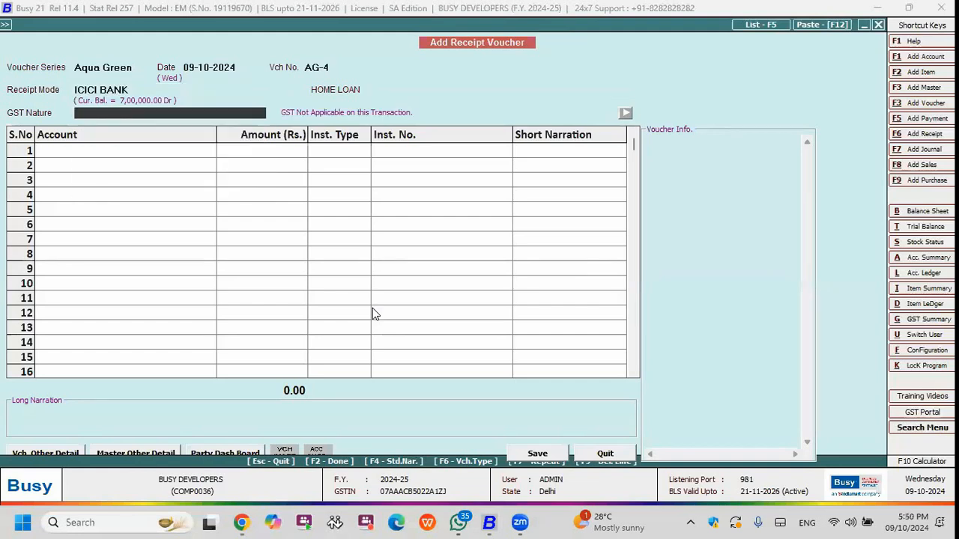
key("Escape")
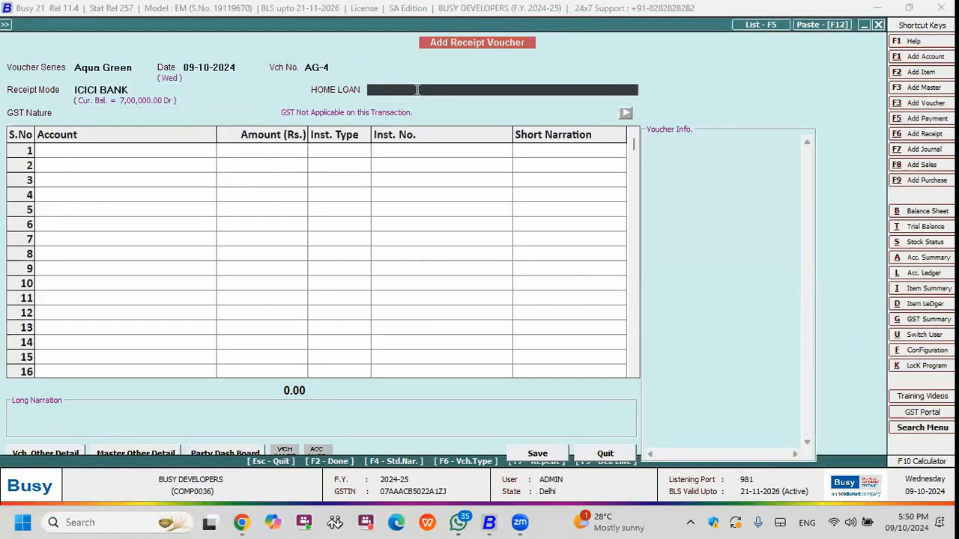
type("SBI HOME ")
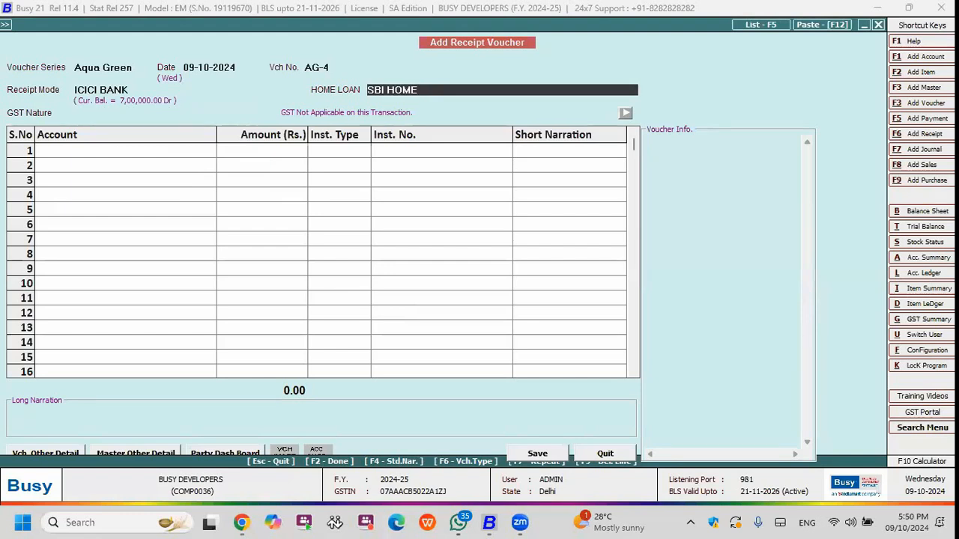
type("LOAN")
key("Return")
Add the client's account to the receipt with an amount of 33,00,000 under the new reference AG-4.
key("Return")
type("ga")
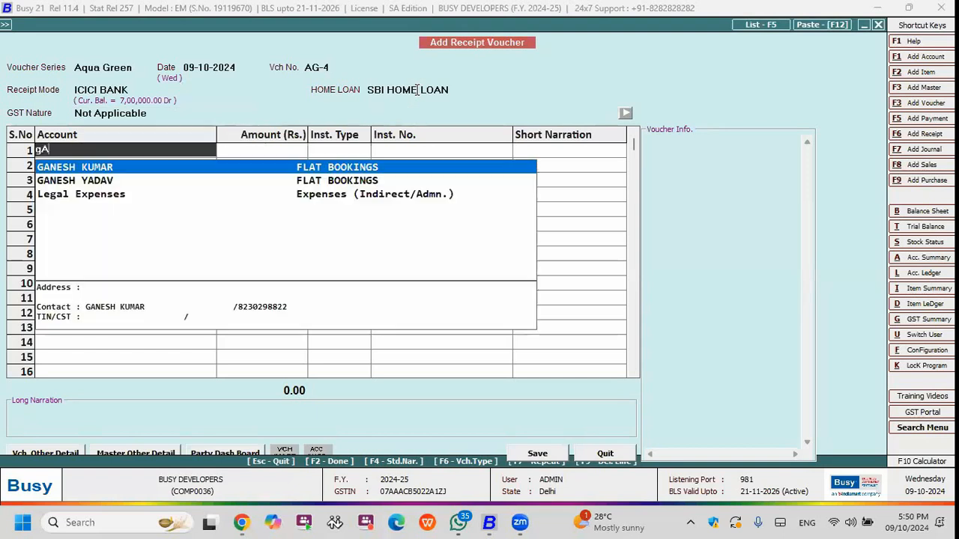
key("Return")
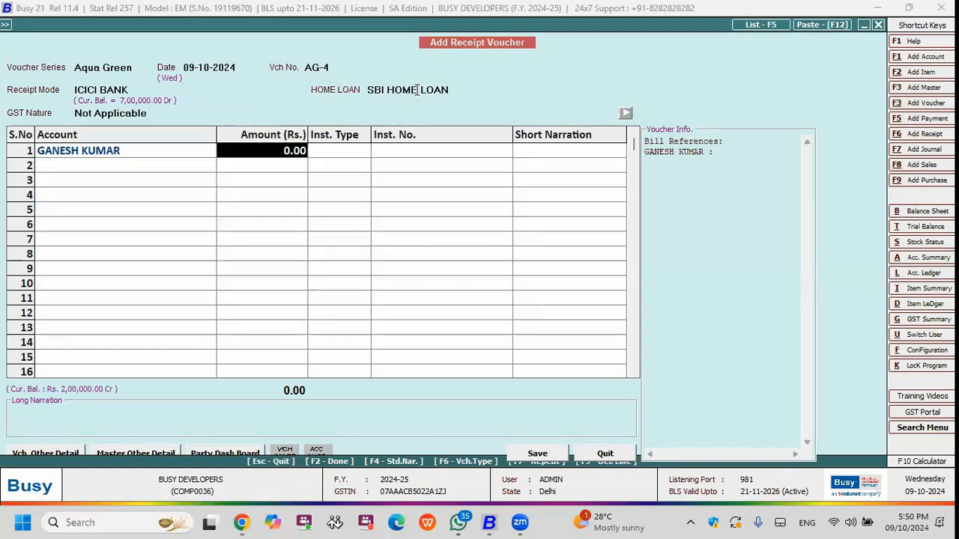
type("33L")
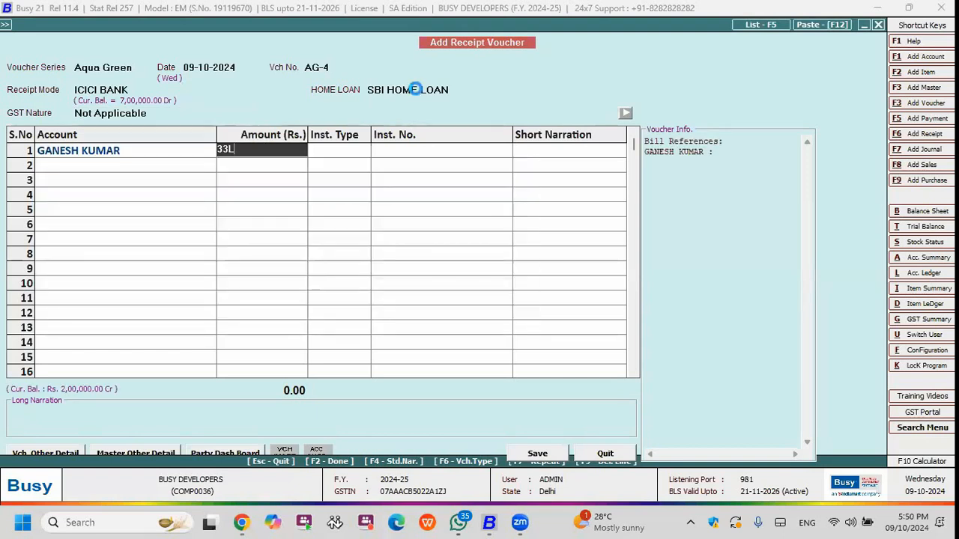
key("Return")
Set the receipt line's instrument type to NEFT, enter the instrument number and save the receipt voucher.
key("Return")
key("Up")
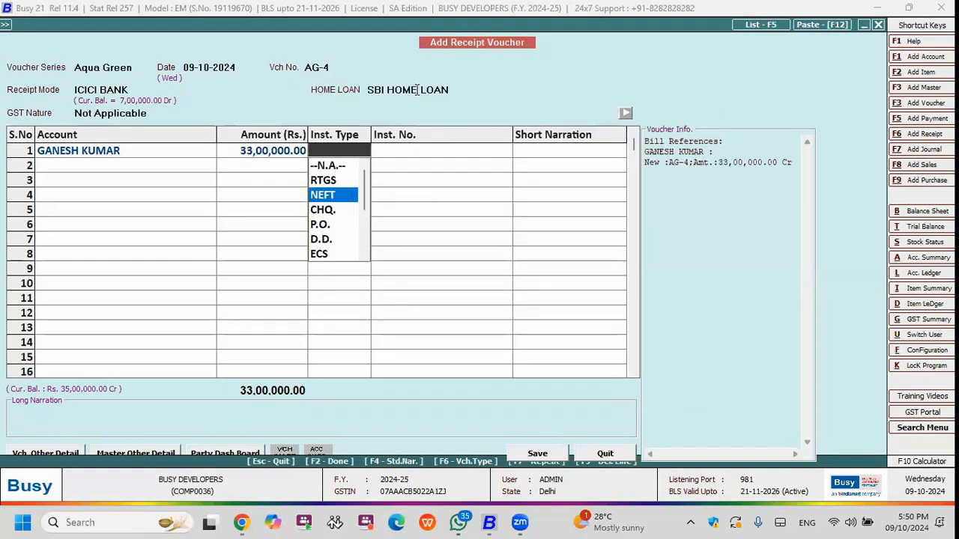
key("Return")
type("23232")
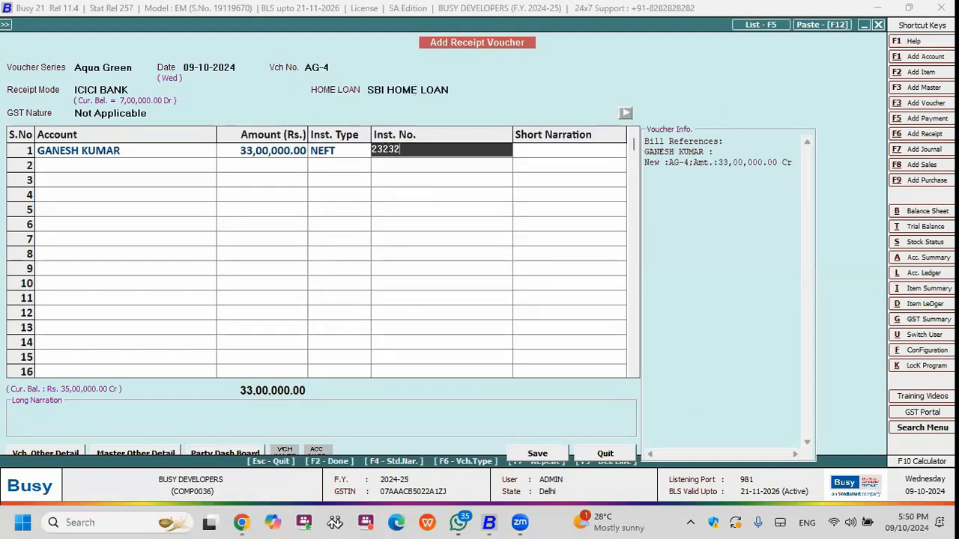
key("Return")
key("y")
key("F2")
key("Return")
key("Escape")
key("Escape")
Start a new tax invoice in the Aqua Green voucher series.
key("Up")
key("Return")
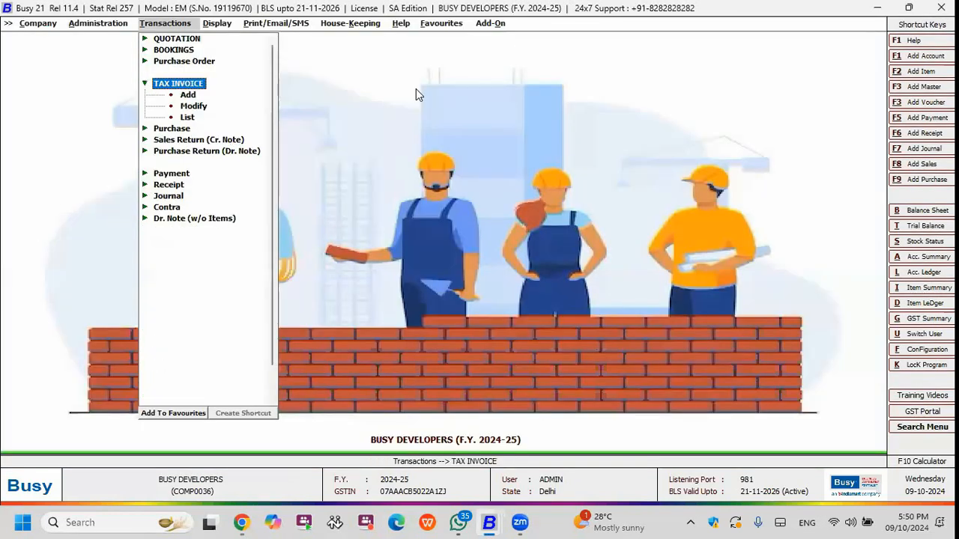
key("Return")
key("Tab")
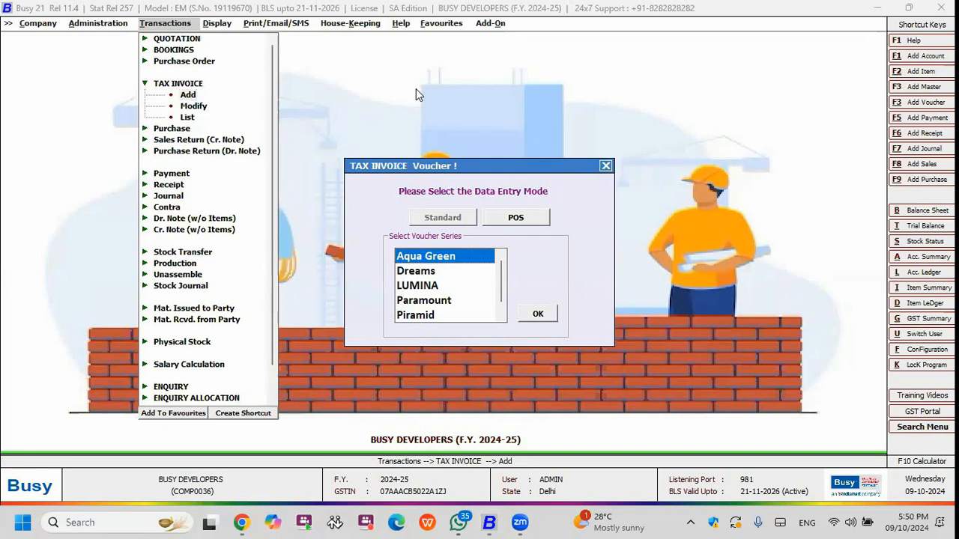
key("Escape")
key("Return")
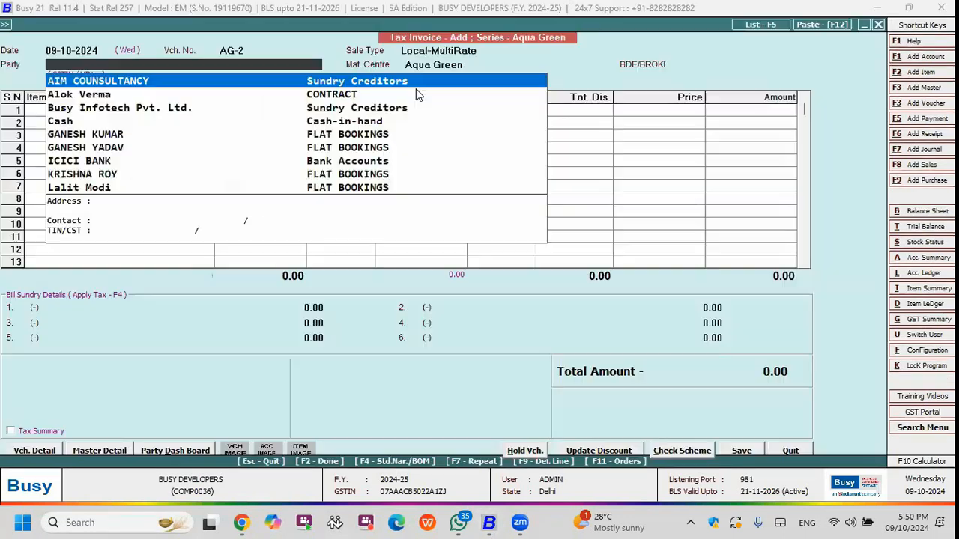
Set the client as the invoice's party and bring in the booked 1BHK FLATS item.
type("GA")
key("Return")
key("Return")
key("Return")
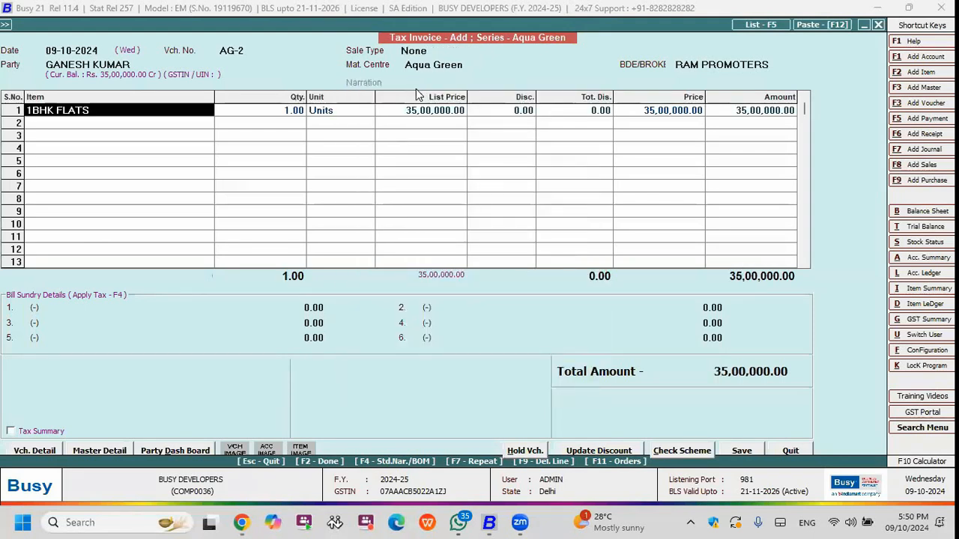
Accept the invoice's 1BHK FLATS line and proceed with saving to the client's bill-by-bill adjustment.
key("F2")
key("F2")
key("Return")
left_click(45, 111)
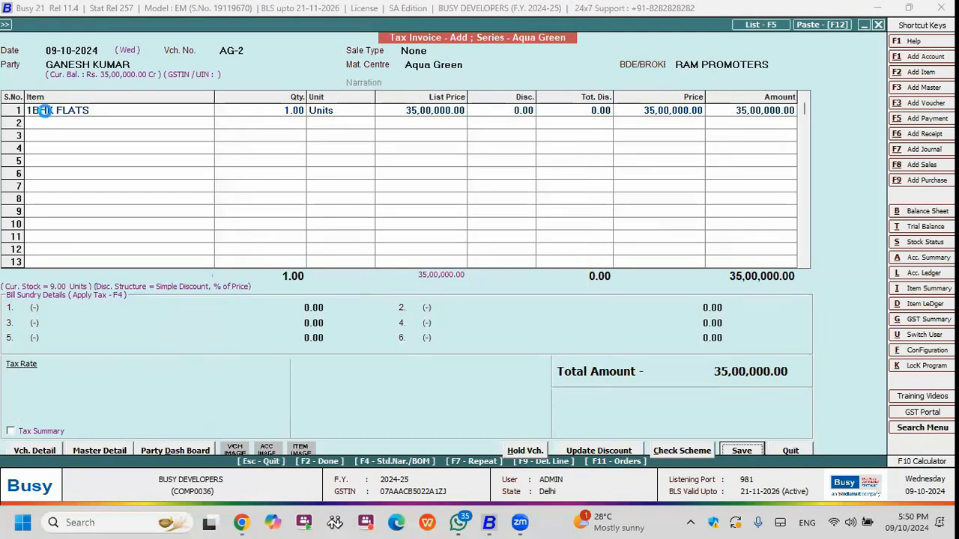
key("Return")
Adjust 2,00,000 of the invoice amount against the client's Advance reference.
key("Return")
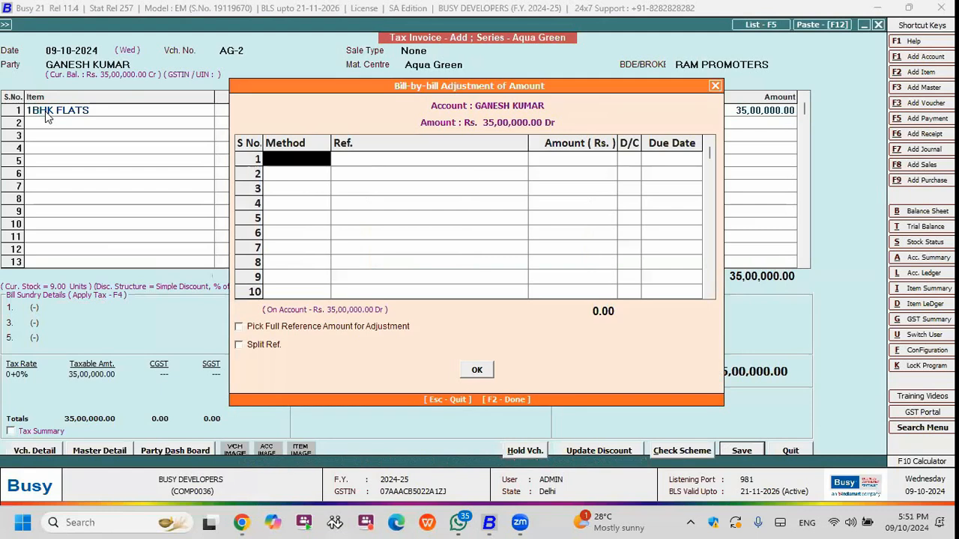
key("Return")
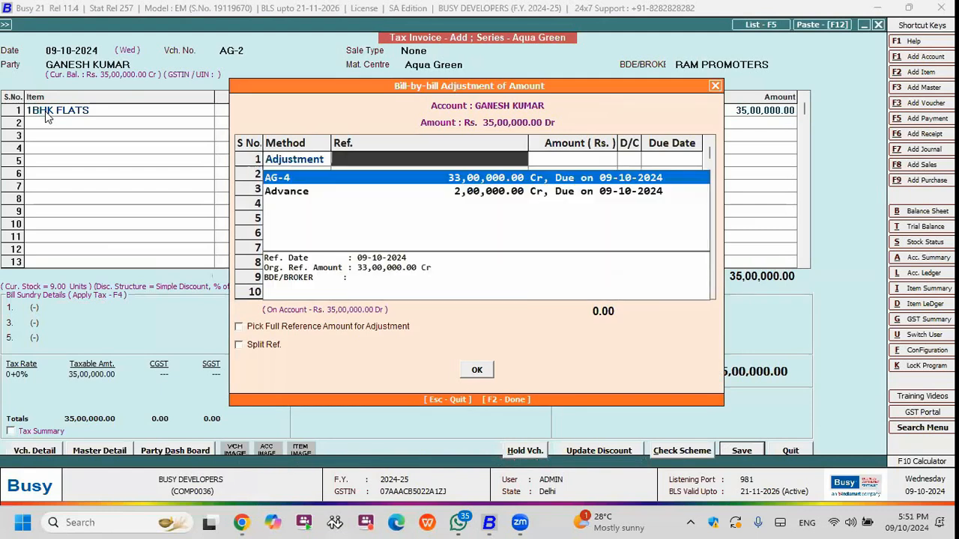
key("Down")
Adjust the remaining 33,00,000 of the invoice amount against the client's AG-4 reference and save the invoice.
key("Return")
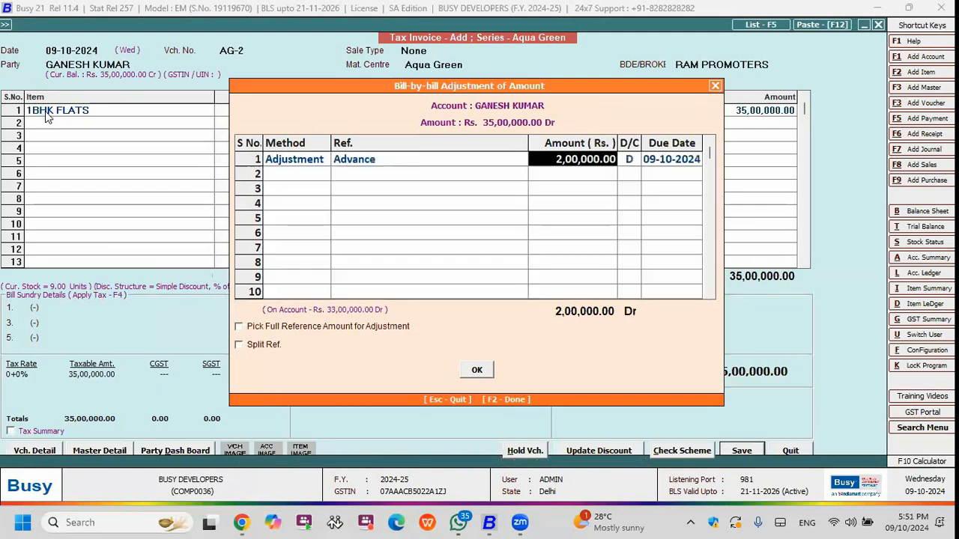
key("Return")
key("Return")
key("Return")
key("Return")
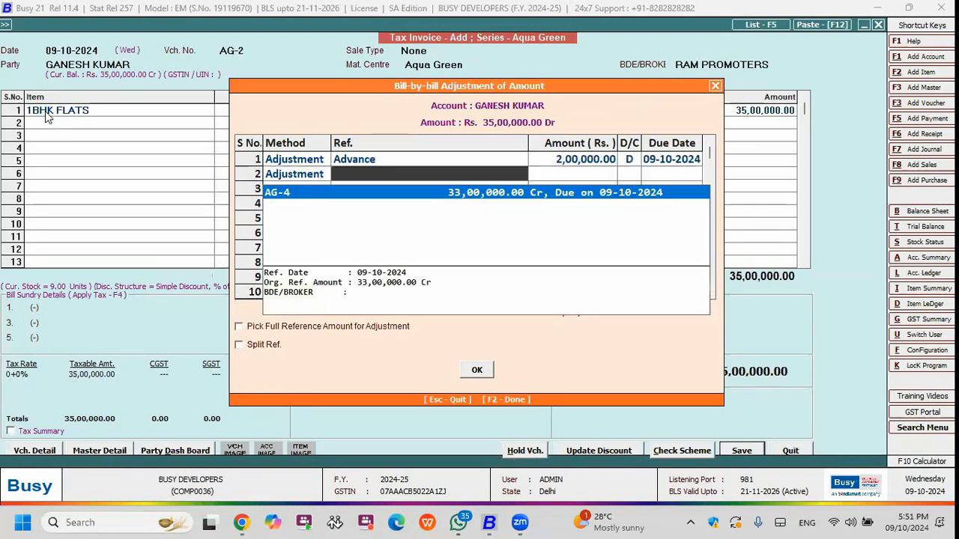
key("Return")
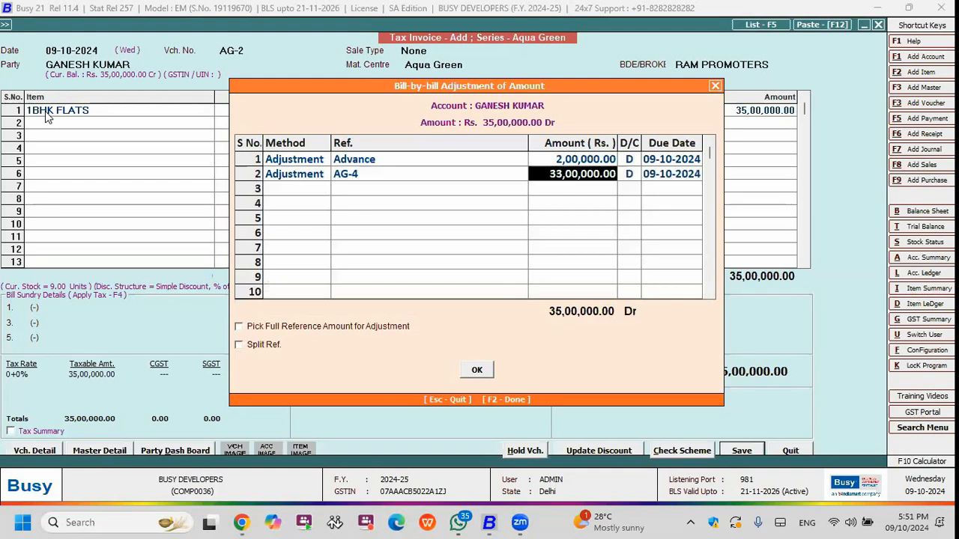
key("Return")
key("Return")
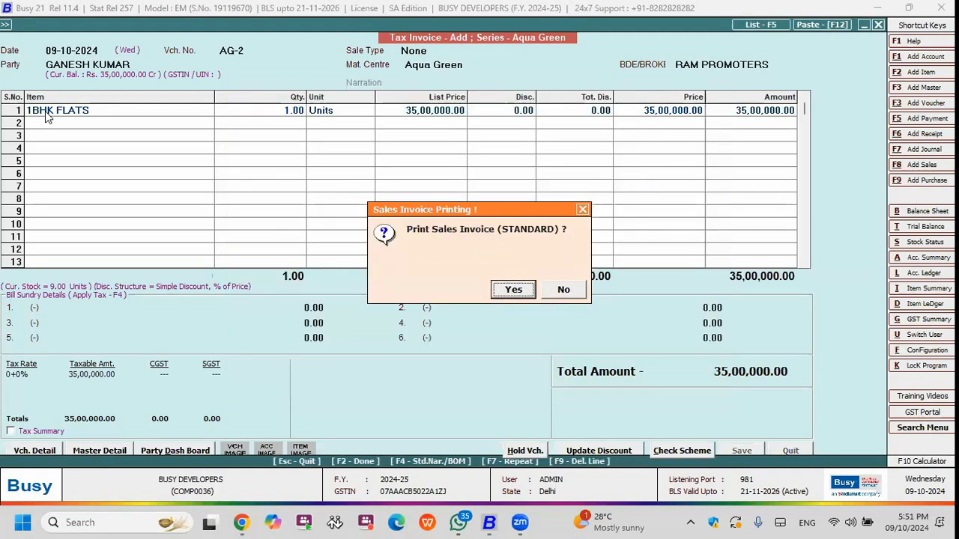
Preview the saved invoice's standard print and decline sending it by e-mail.
key("n")
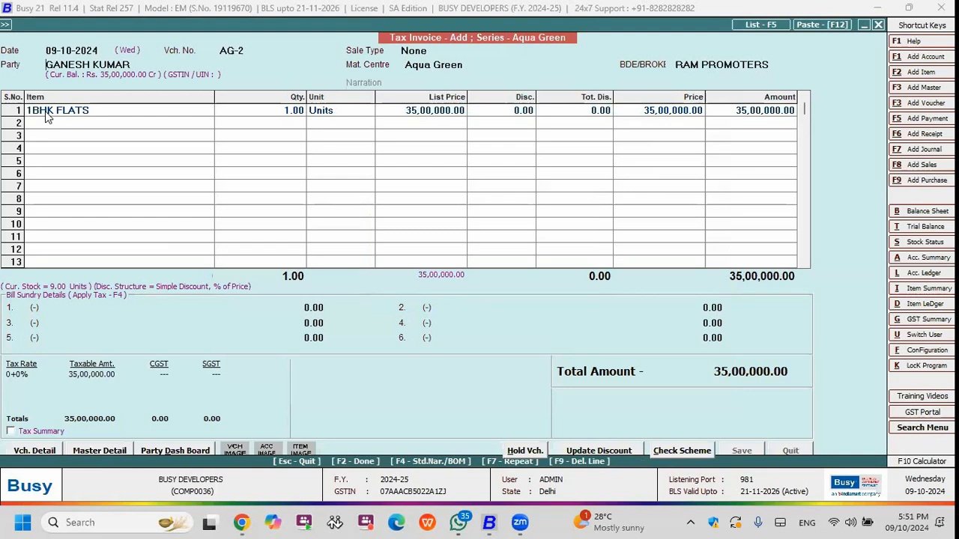
key("alt+p")
key("Return")
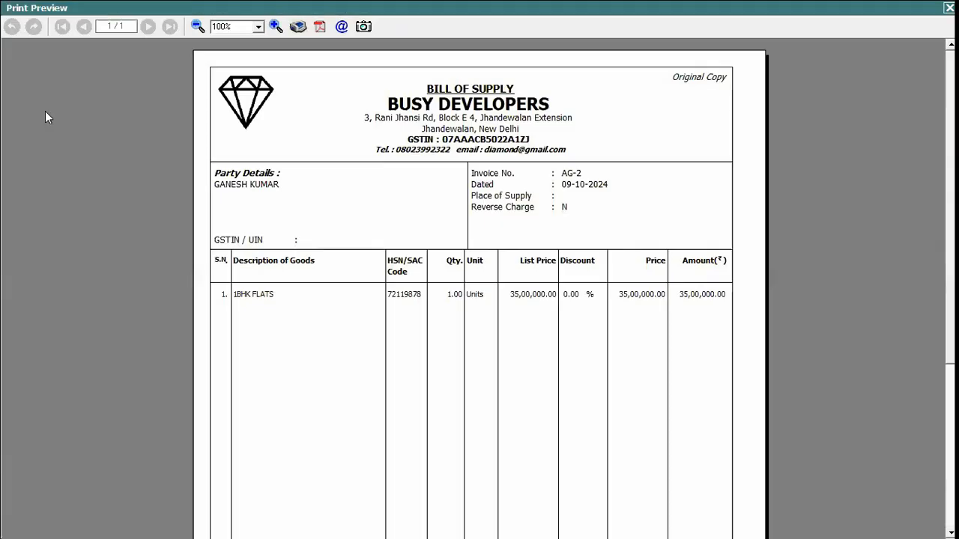
key("Escape")
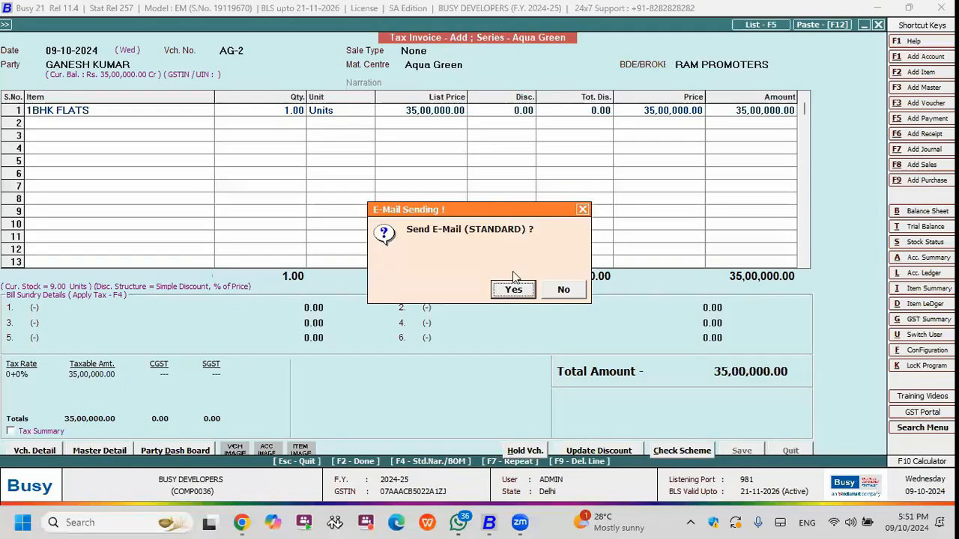
left_click(569, 292)
left_click(561, 293)
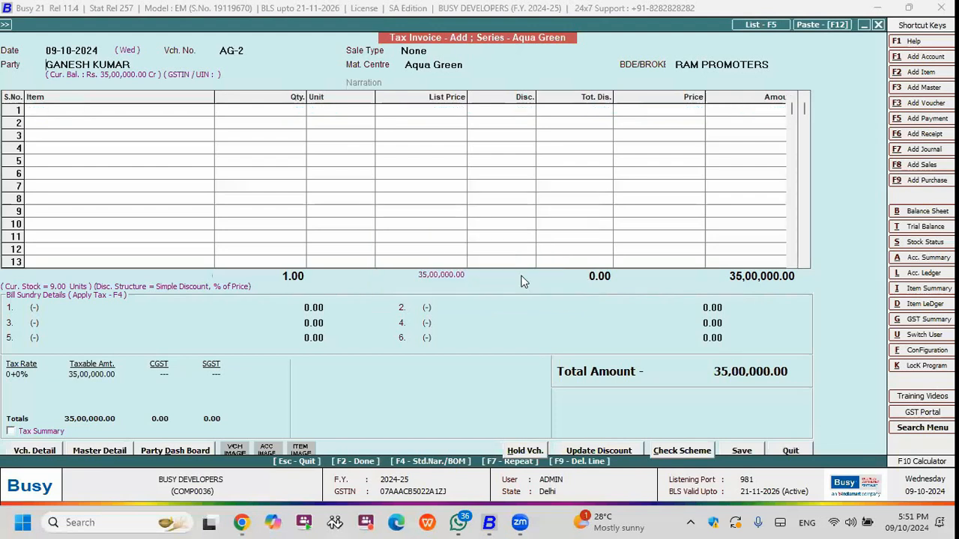
Open tax invoice AG-1 of the Aqua Green series for modification.
key("Escape")
key("Return")
key("Down")
key("Return")
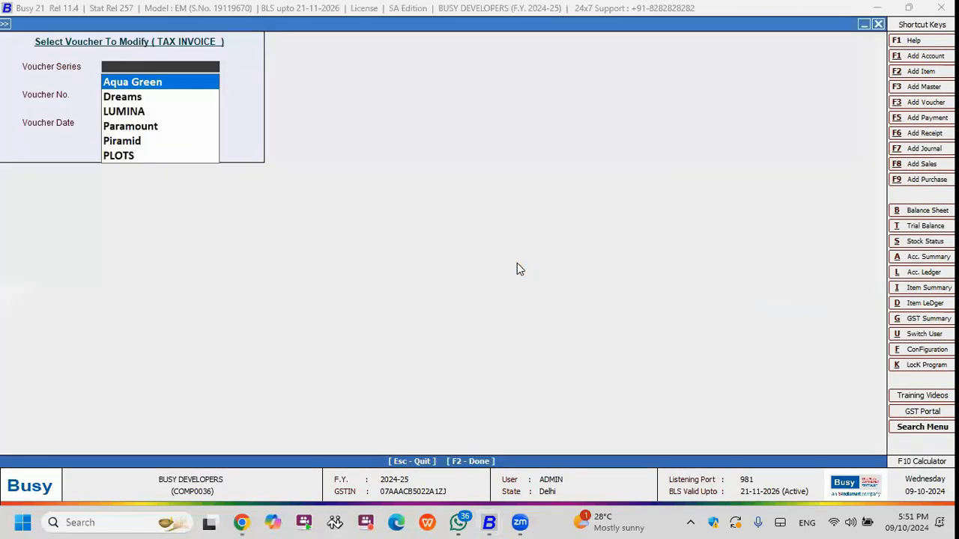
key("Return")
key("BackSpace")
type("1")
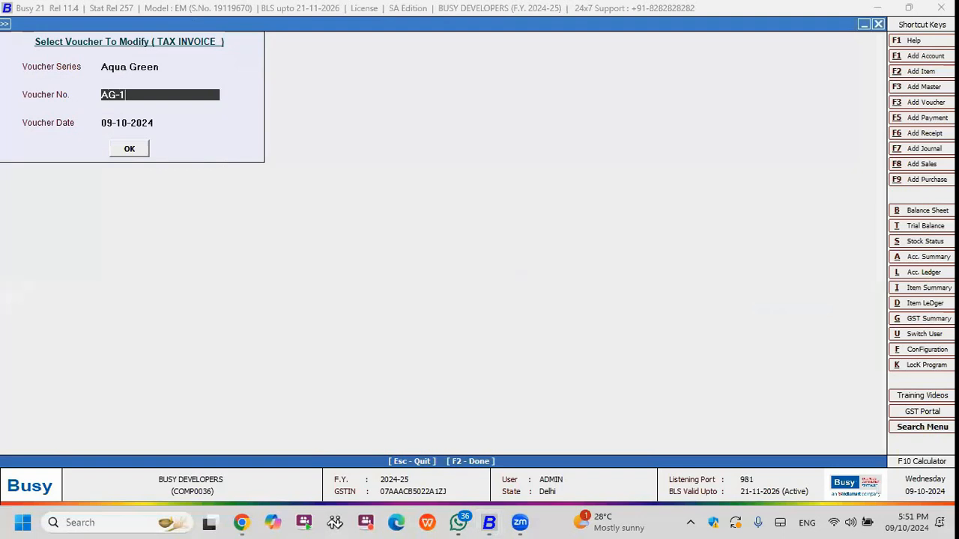
key("Return")
key("Return")
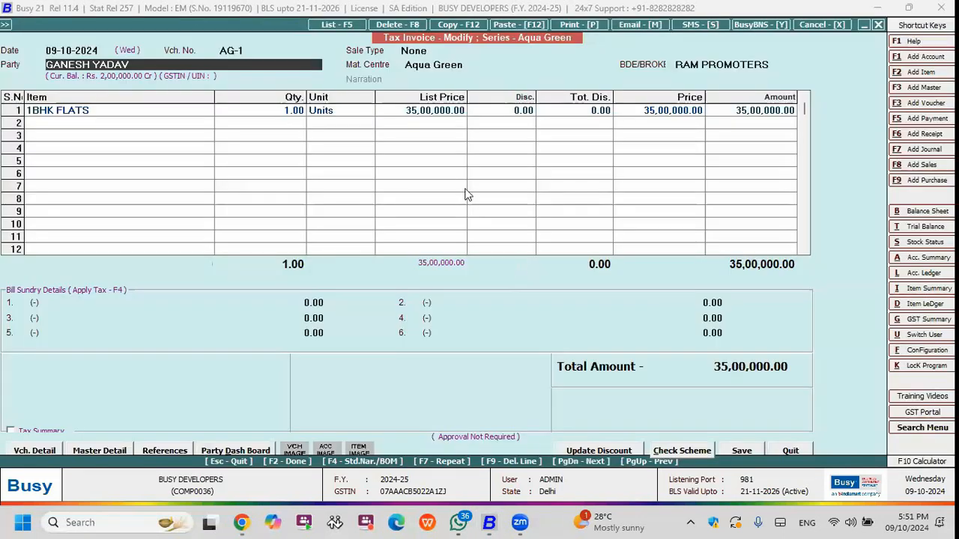
Open the 1BHK FLATS line's parameterized stock details and view the floor plan image of RERA\1234.
key("Return")
key("Return")
key("Return")
key("Return")
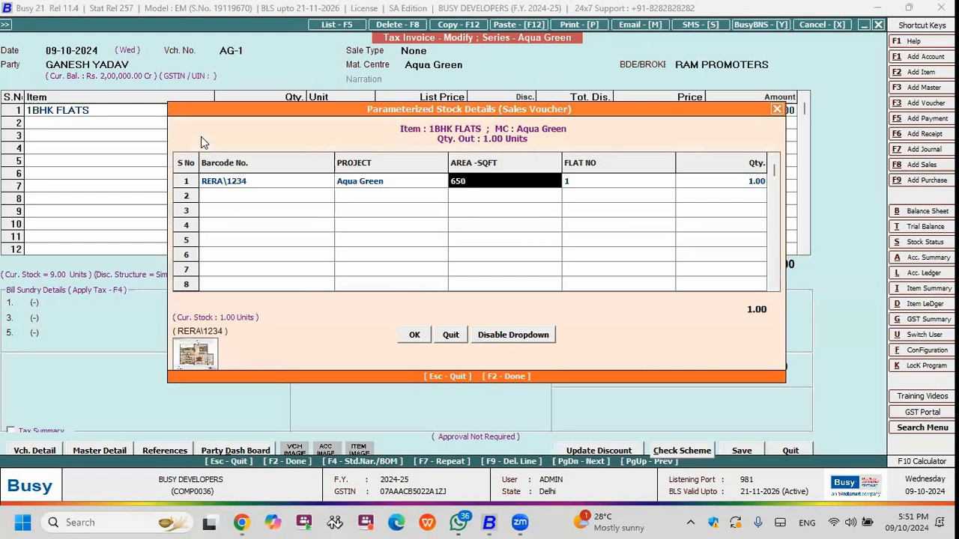
left_click(195, 353)
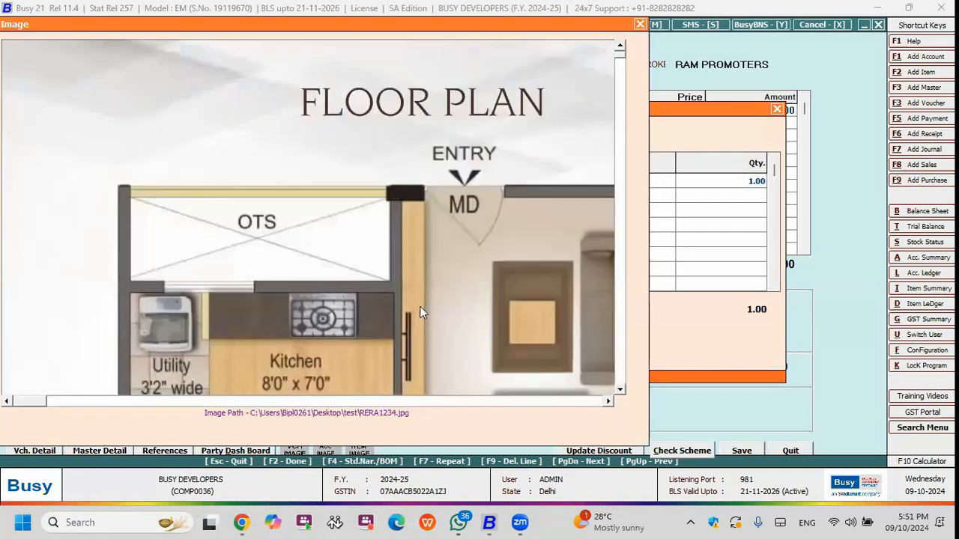
scroll(420, 313, "down", 5)
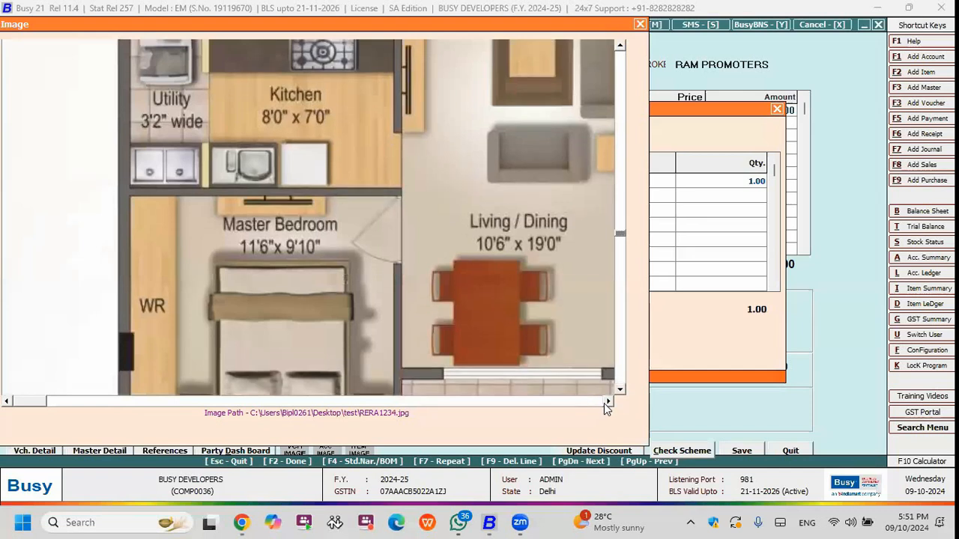
left_click(608, 402)
left_click(608, 403)
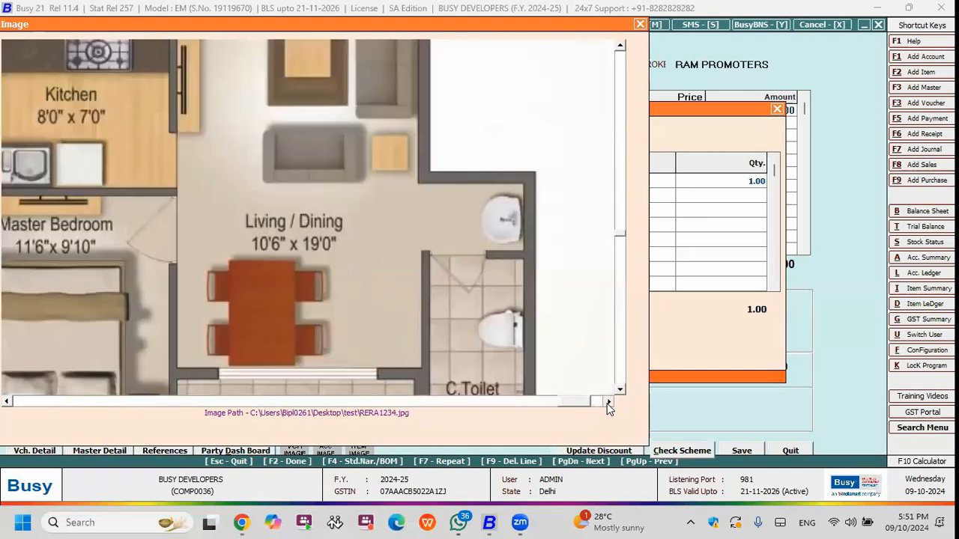
key("Escape")
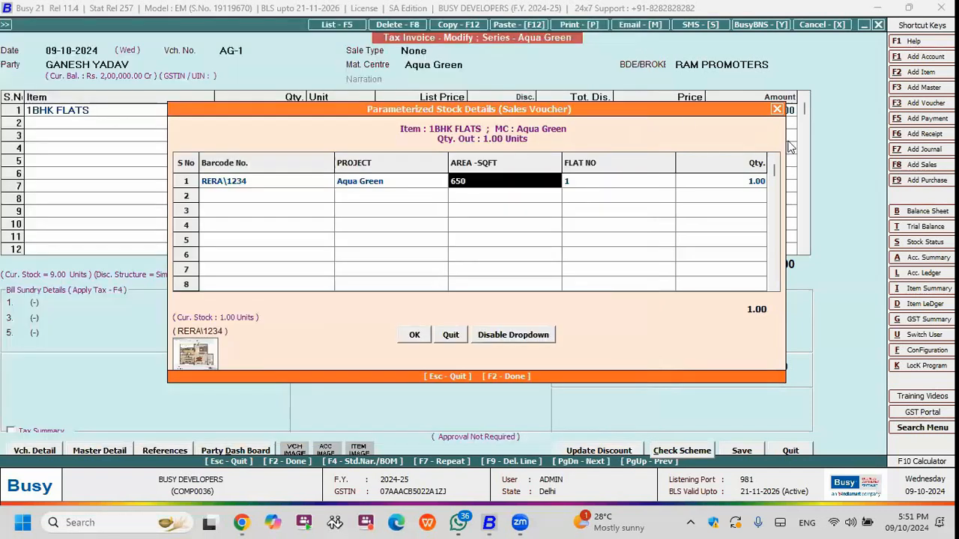
Examine the barcode, project, area, flat number and quantity recorded for the invoiced flat.
left_click(261, 181)
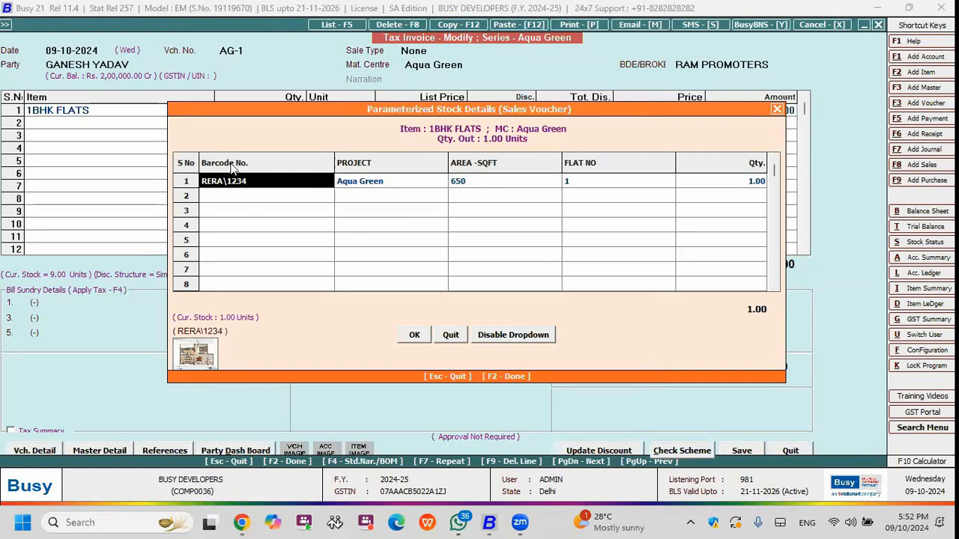
left_click(361, 181)
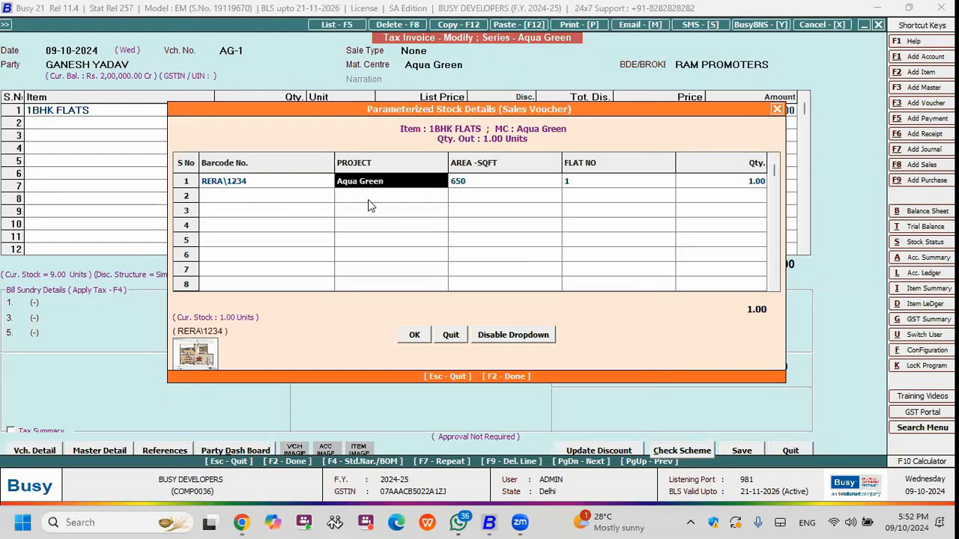
left_click(491, 185)
left_click(581, 184)
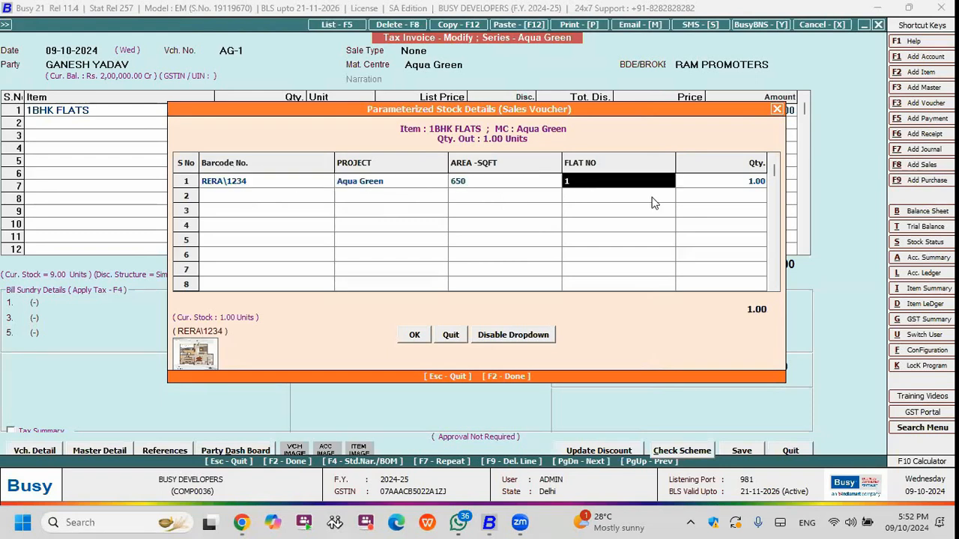
left_click(738, 183)
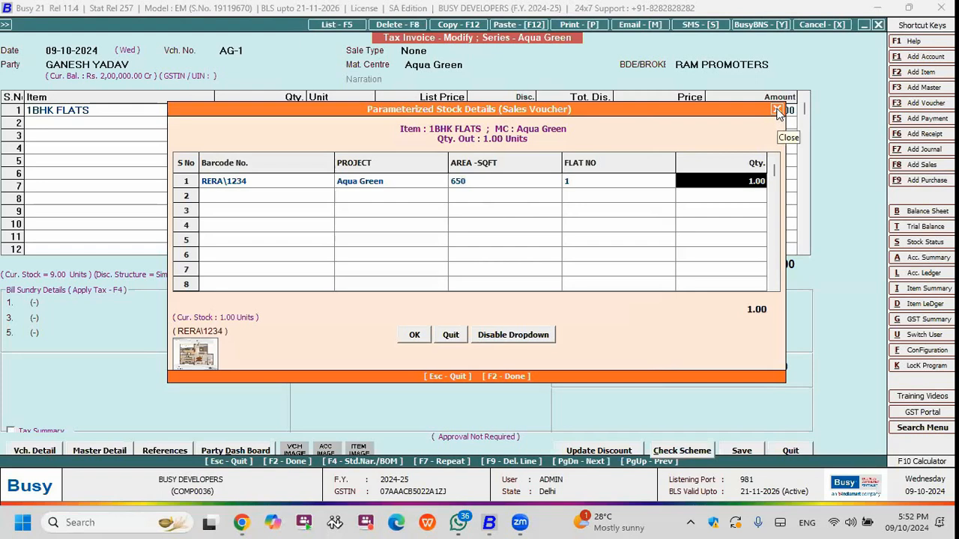
Browse the Aqua Green flats still available for a second barcode row, and leave the invoice without adding one.
left_click(306, 198)
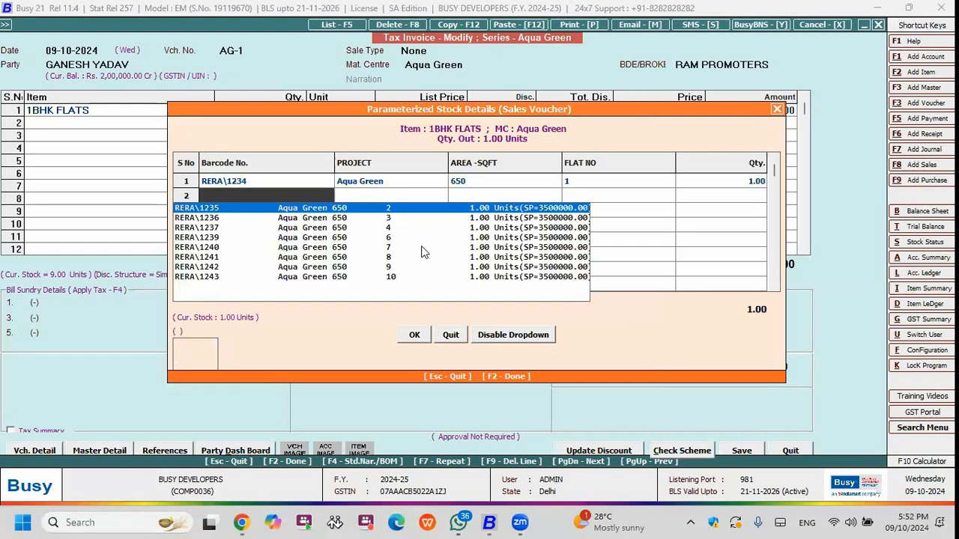
key("Down")
key("Down")
key("Down")
key("Down")
key("Down")
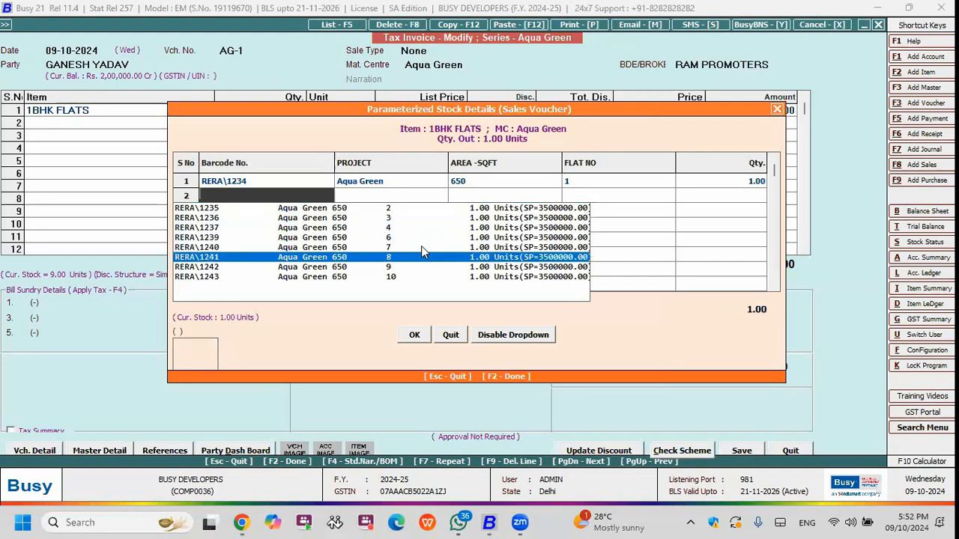
key("F2")
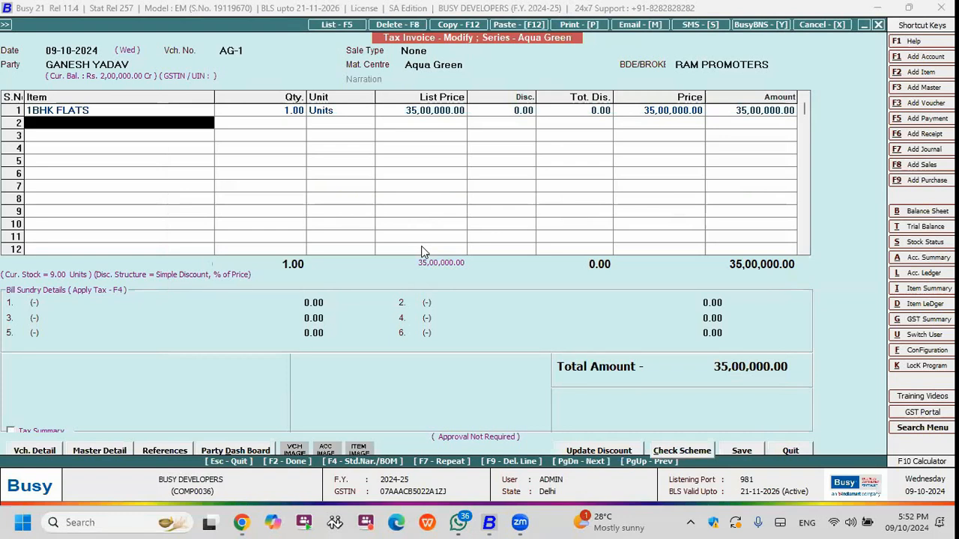
key("Escape")
key("Return")
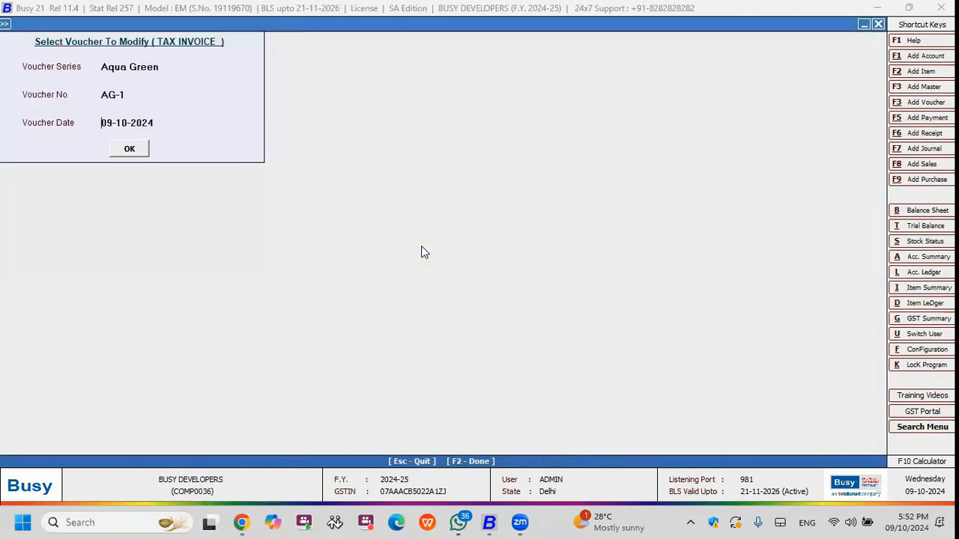
key("Escape")
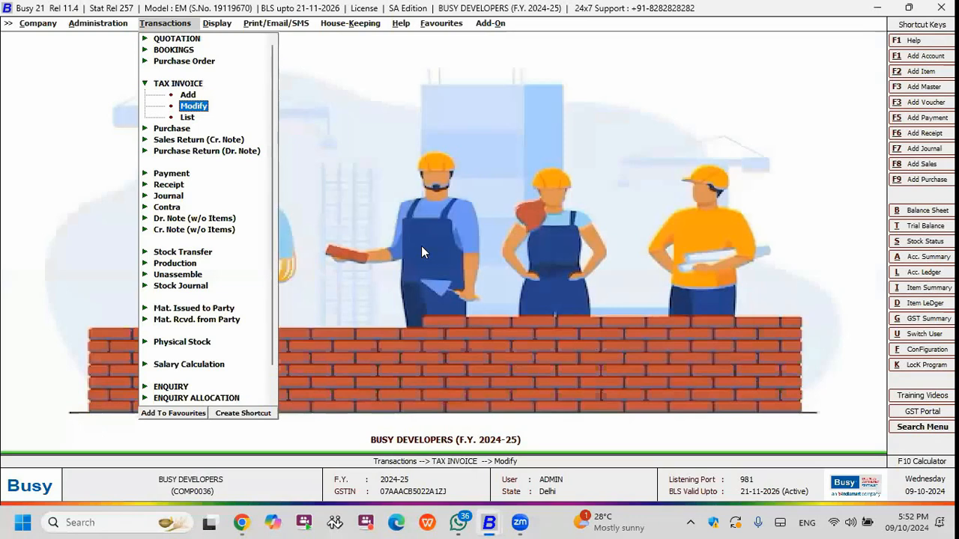
Look up the outstanding analysis reports and call up Amount Receivable.
key("Up")
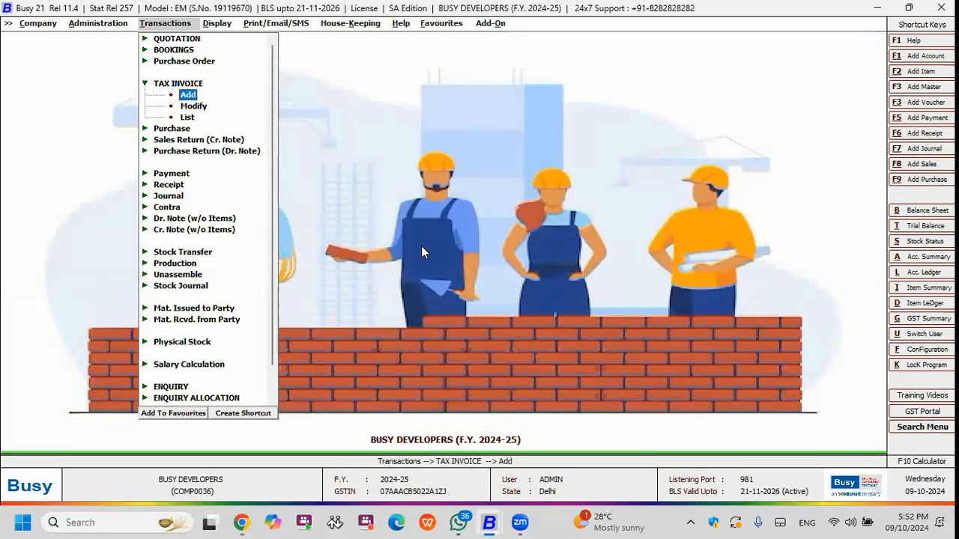
key("Escape")
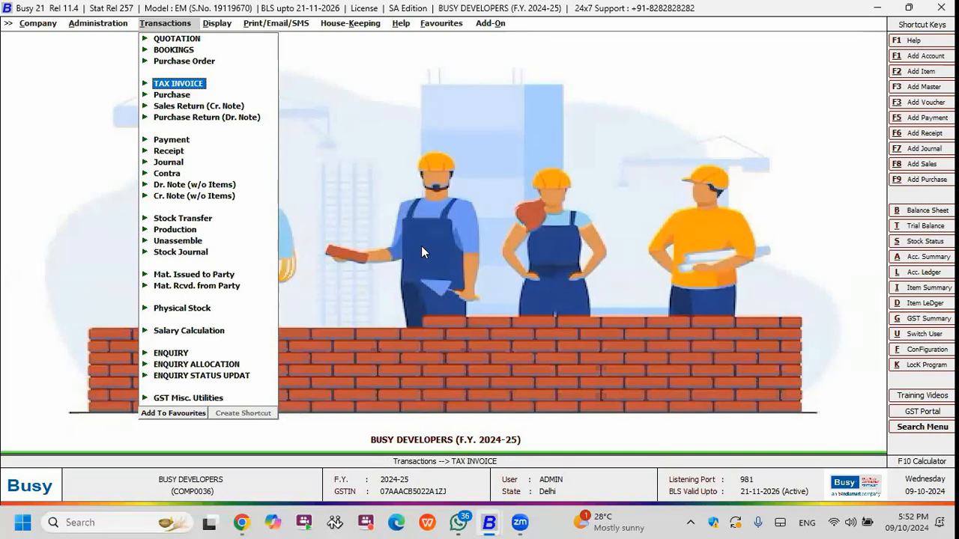
key("Down")
key("Down")
key("Down")
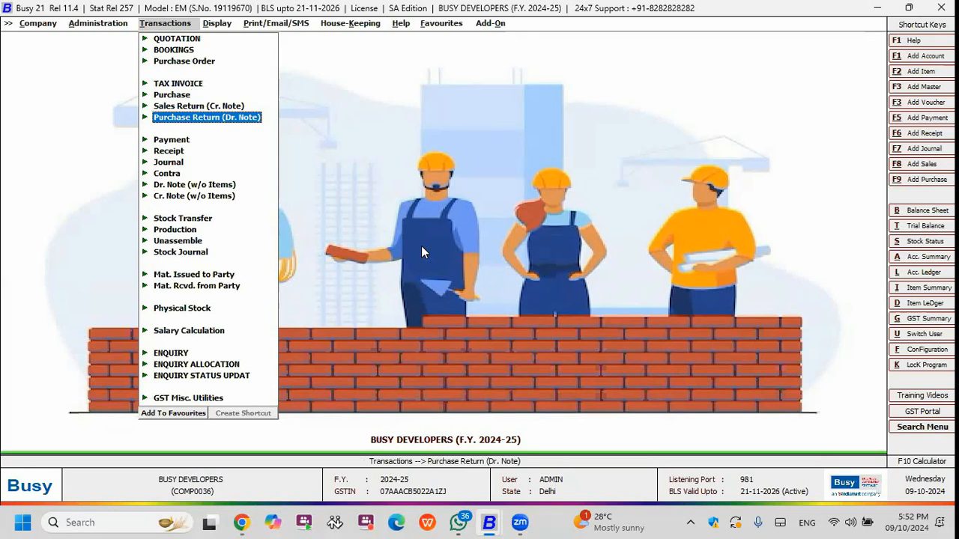
key("Right")
key("Down")
key("Down")
key("Down")
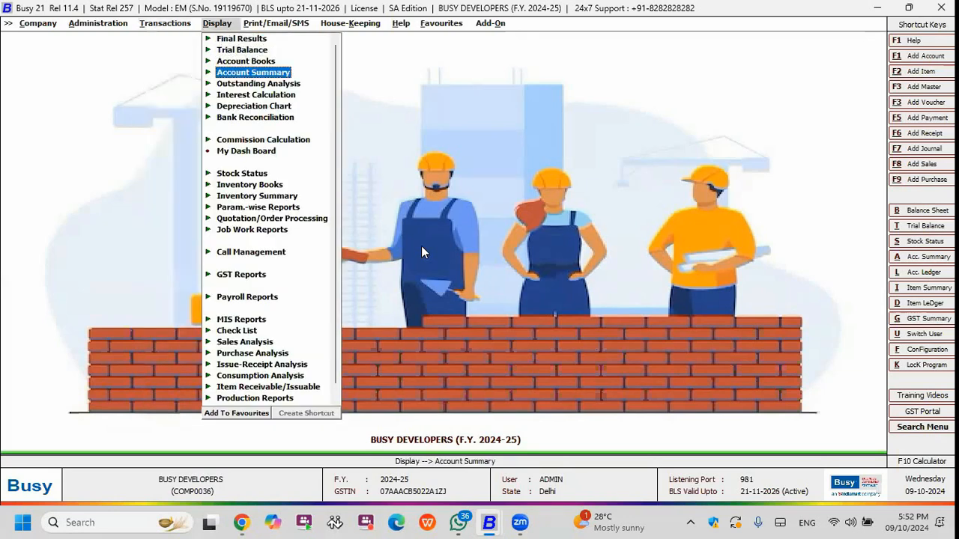
key("Down")
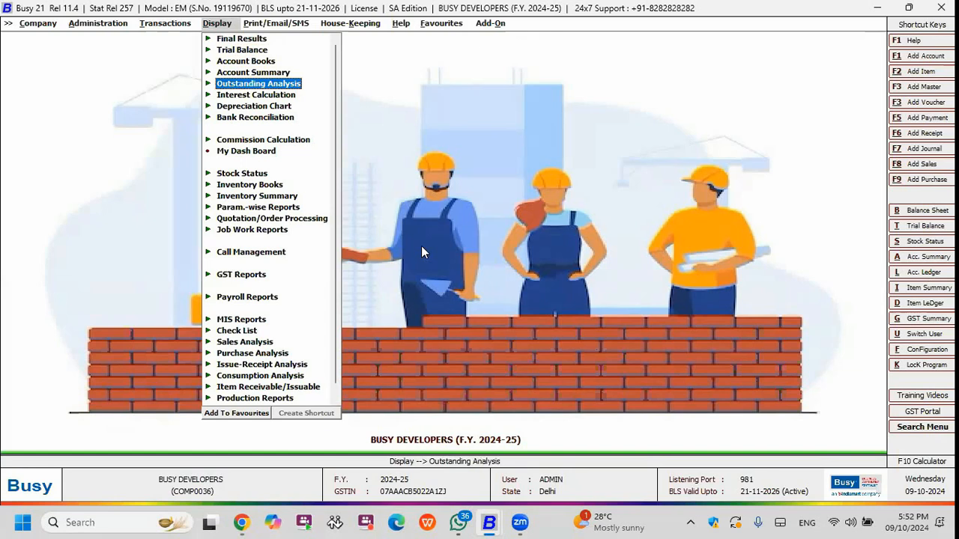
key("Return")
key("Return")
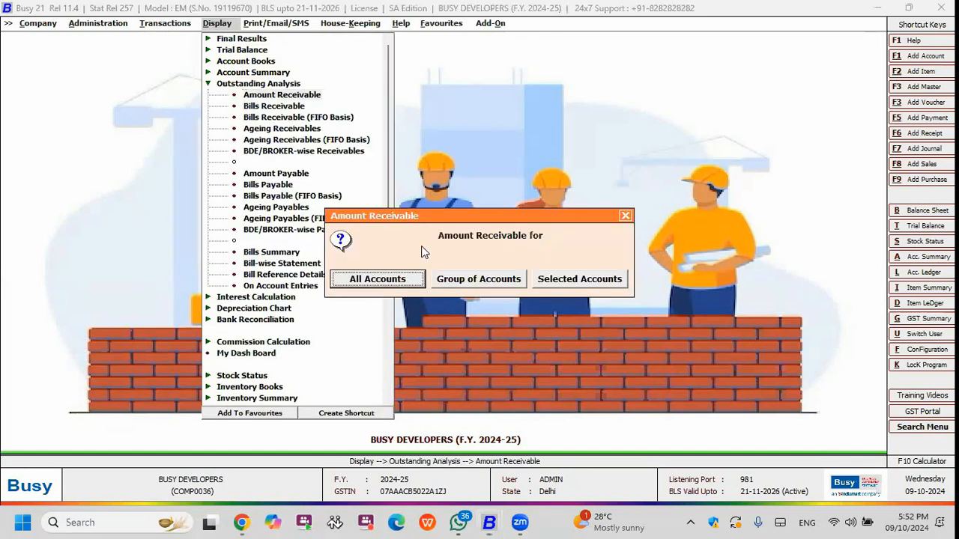
Generate the sale/purchase commission calculation for all BDE/BROKERs from 01-04-2024 to 10-10-2024.
key("Return")
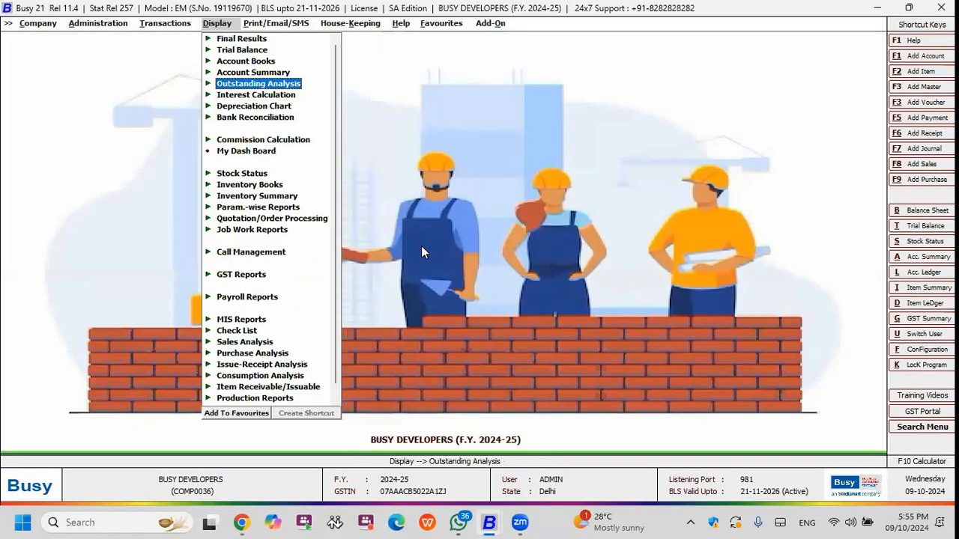
key("Down")
key("Down")
key("Down")
key("Down")
key("Return")
key("Return")
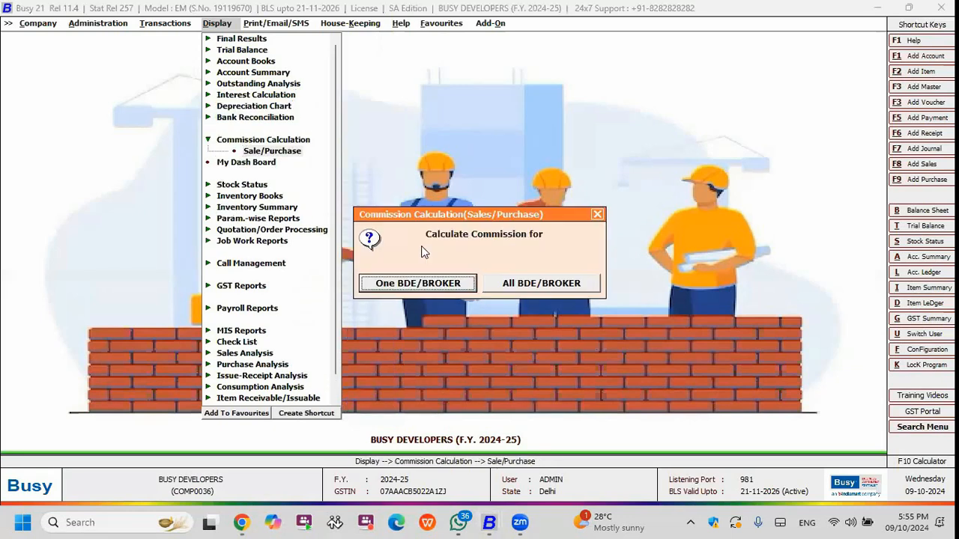
key("Return")
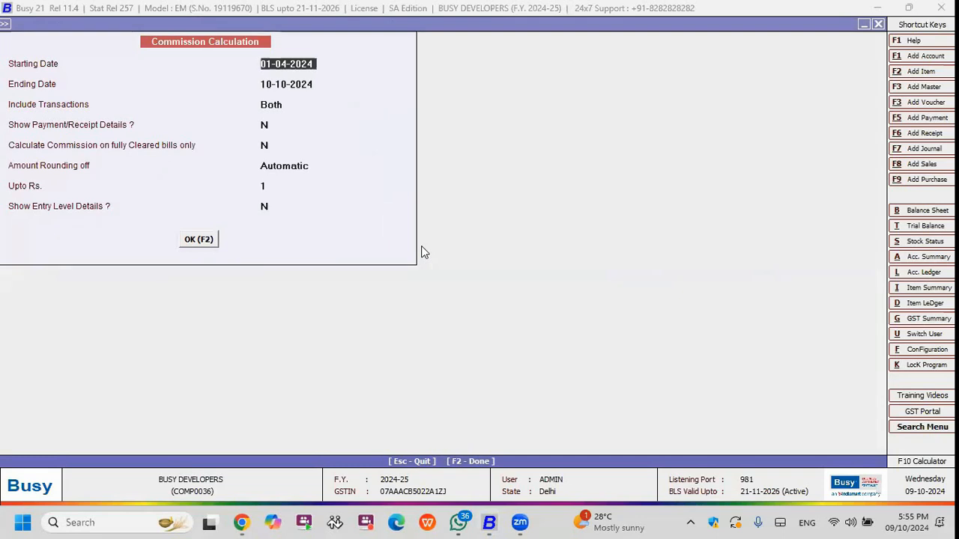
key("F2")
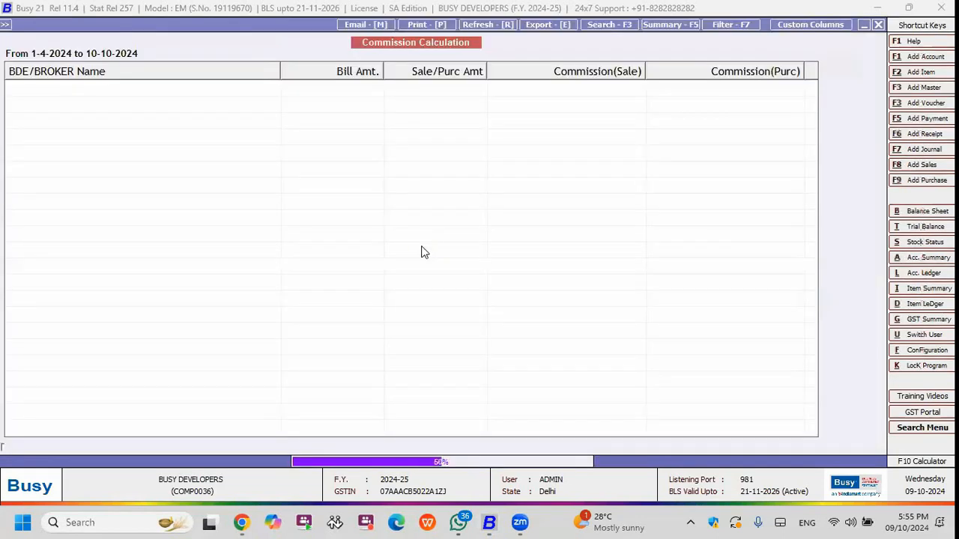
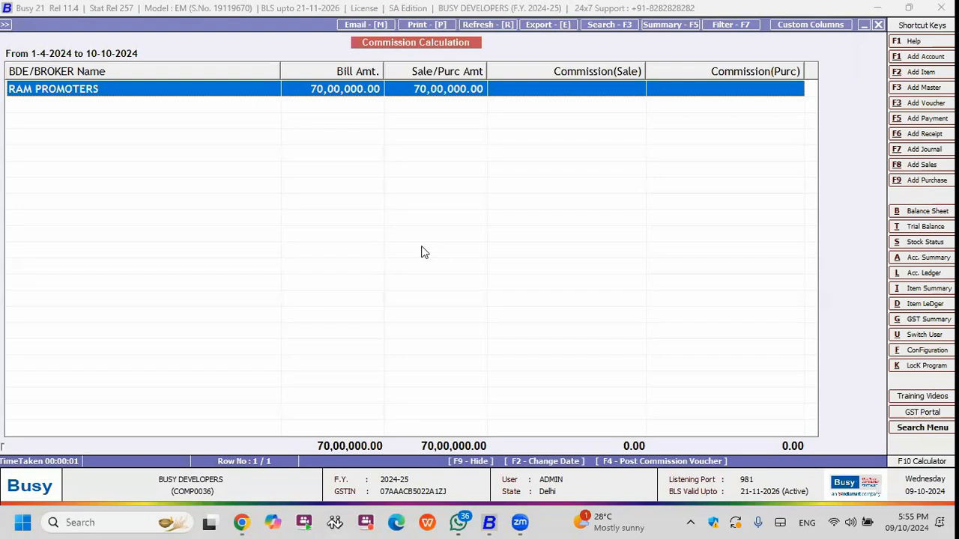
Drill into the commission details of RAM PROMOTERS and open sale invoice AG-1 from the list.
key("Return")
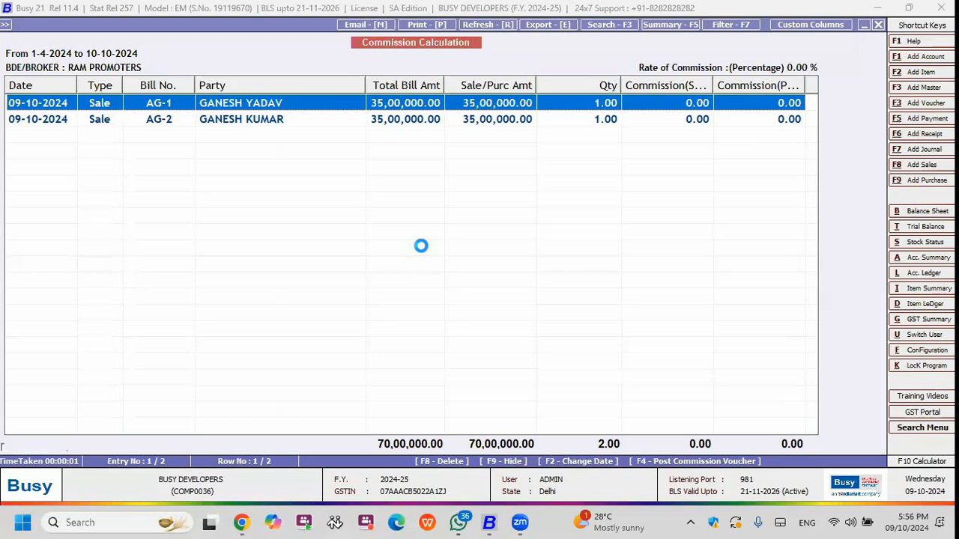
key("F2")
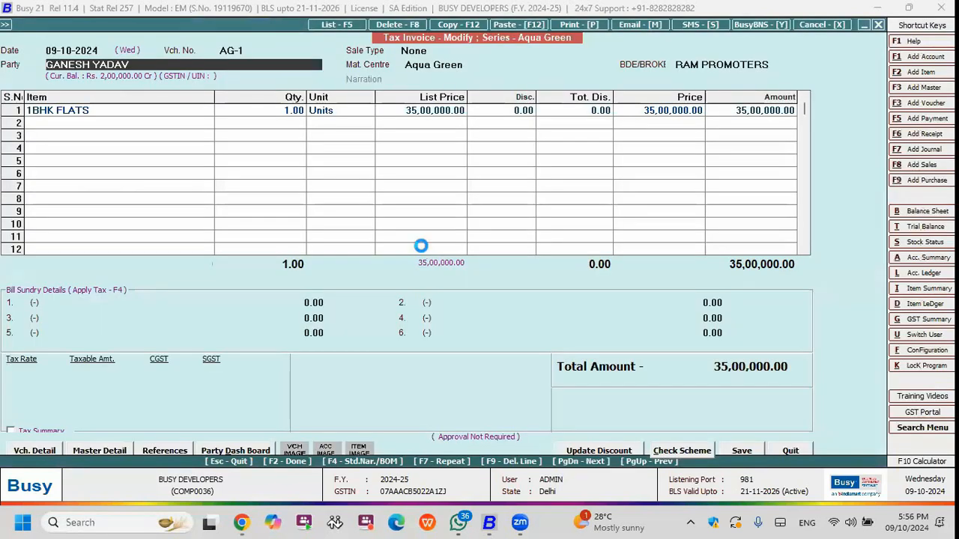
key("F2")
key("y")
key("y")
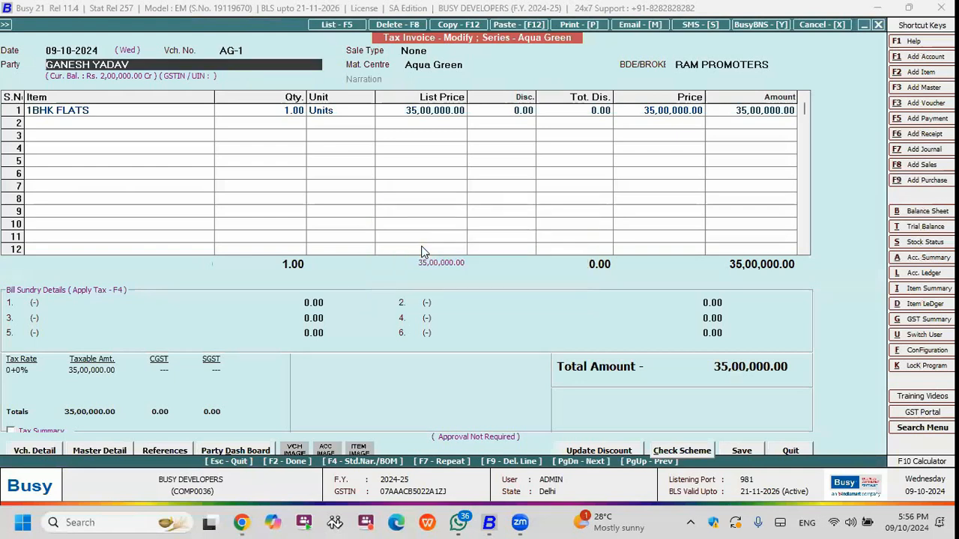
Open the AG-1 party's account master and review the master of its default BDE/broker.
key("alt+m")
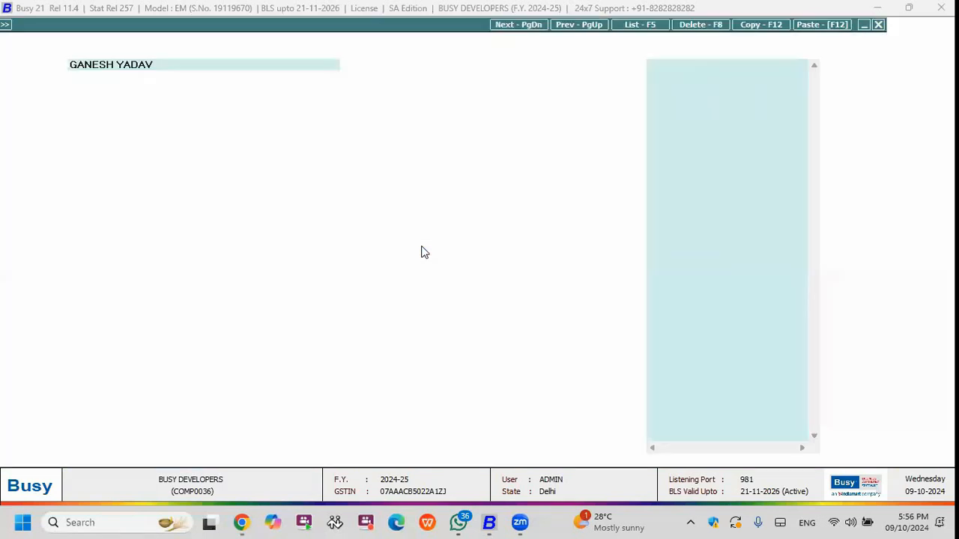
key("F2")
key("Return")
key("Return")
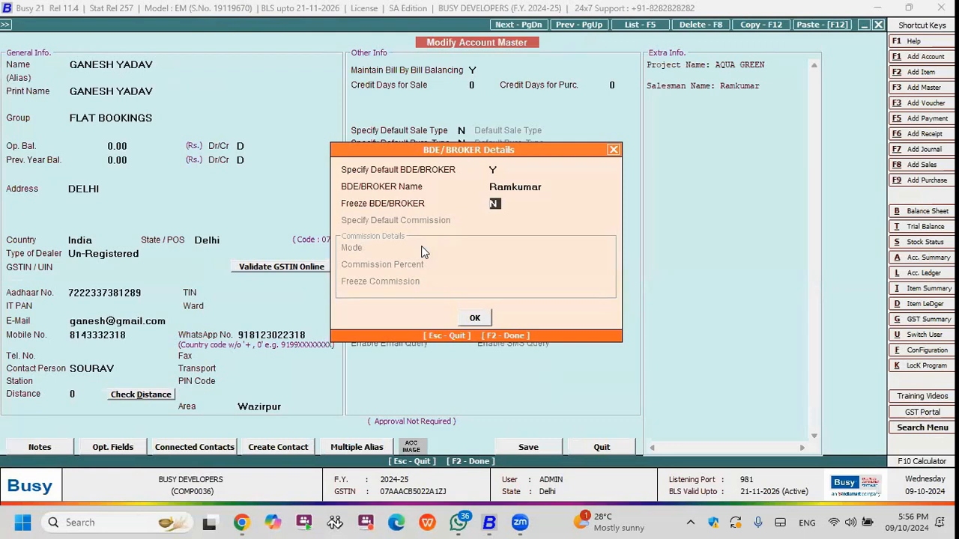
key("Up")
key("alt+m")
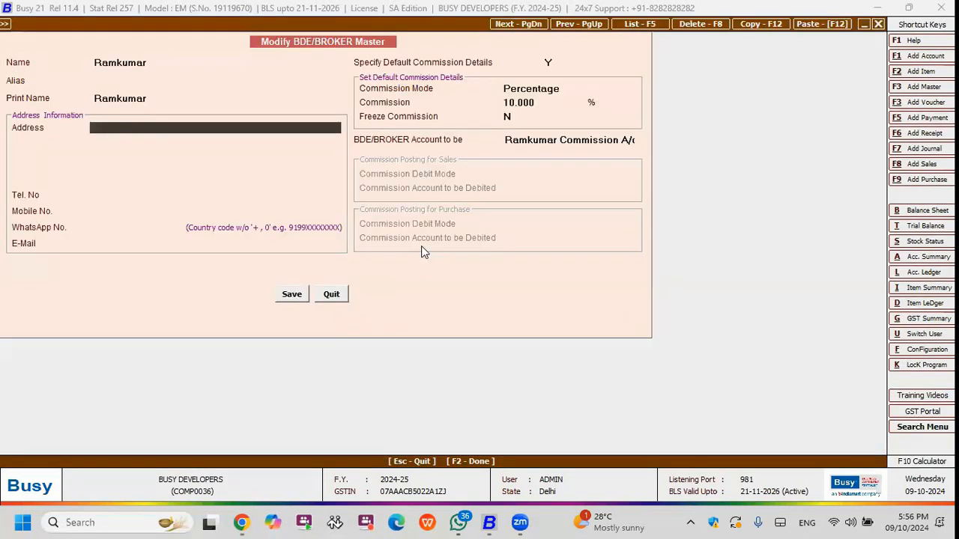
key("Escape")
key("Return")
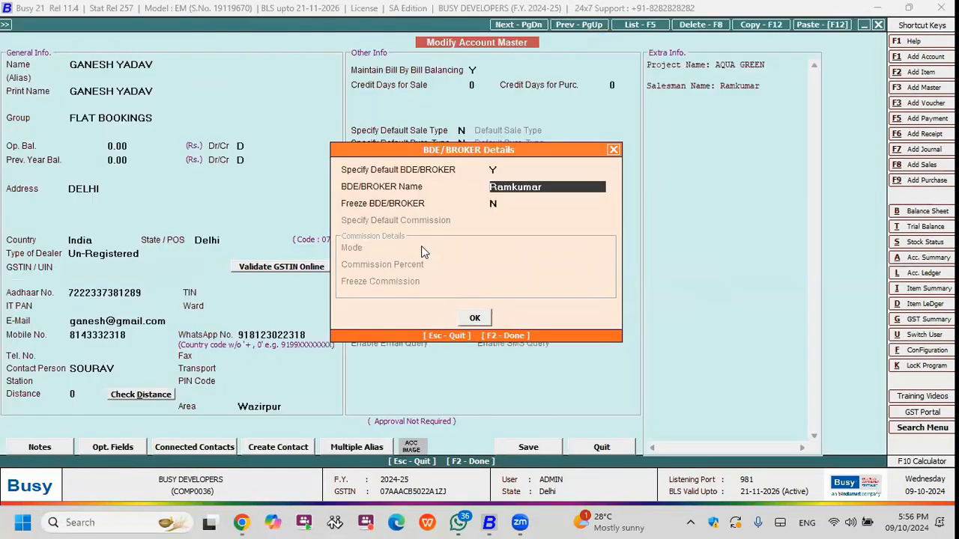
Change the party's default BDE/broker to RAM PROMOTERS, save the account master and return to the commission report.
key("BackSpace")
key("Down")
key("Down")
key("Down")
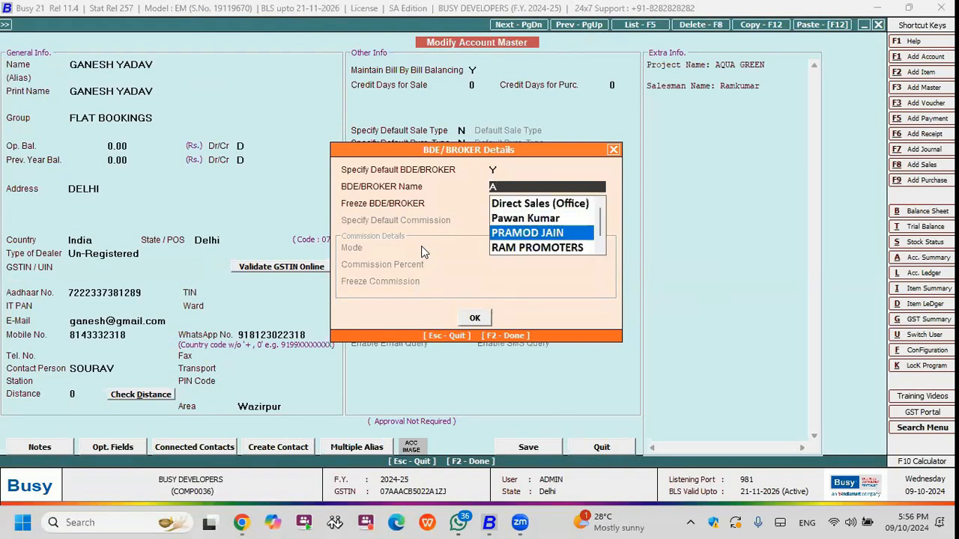
key("Return")
key("F2")
key("F2")
key("Return")
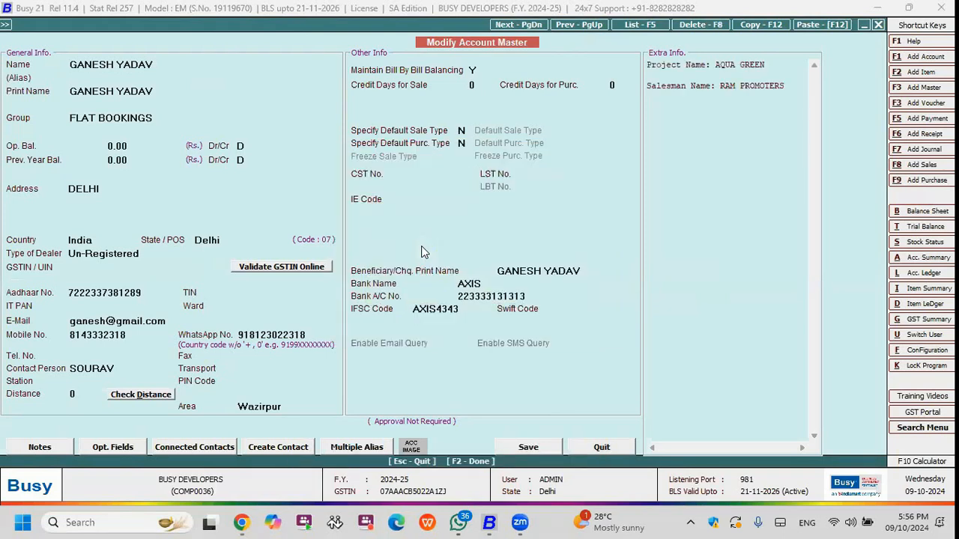
key("Return")
Open the RAM PROMOTERS broker master from invoice AG-2 and enable default commission details.
key("Down")
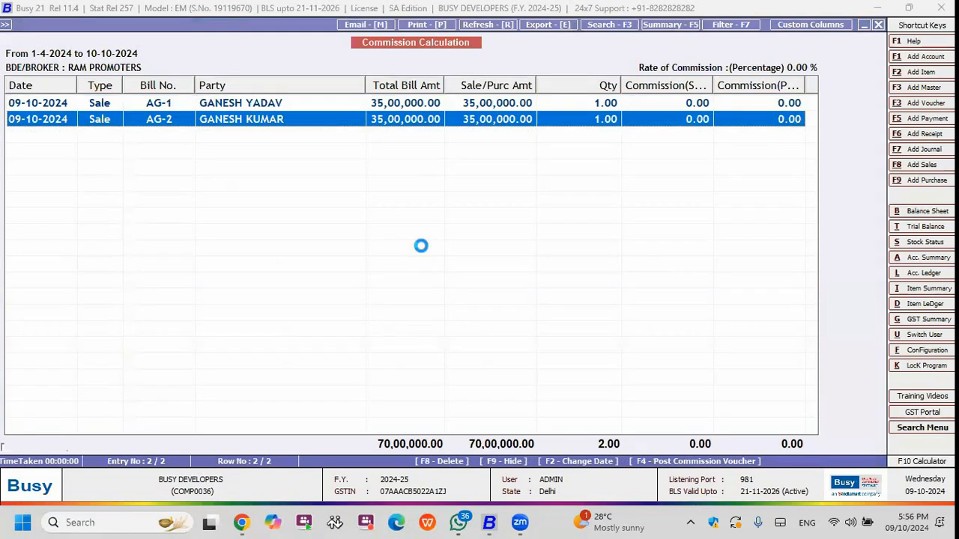
key("Return")
key("Return")
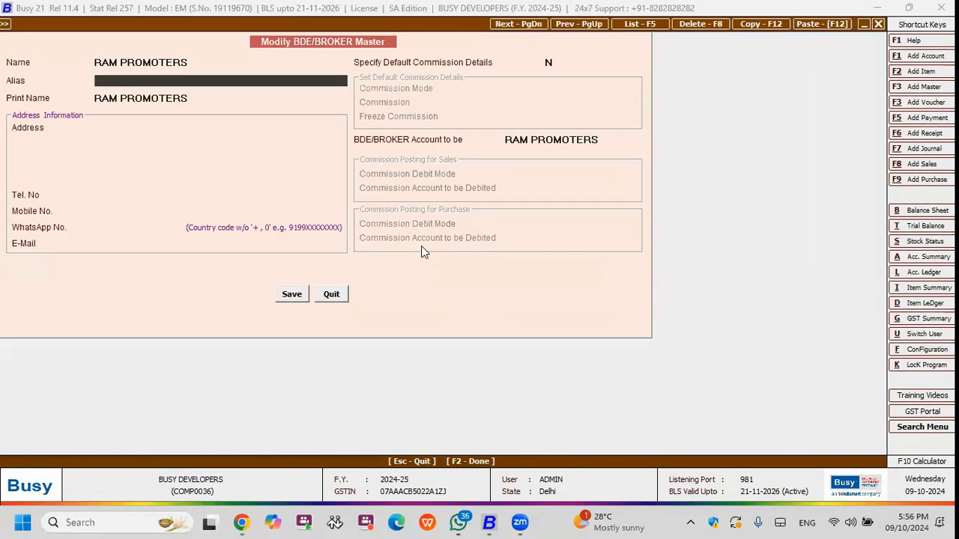
key("Return")
left_click(553, 64)
type("Y")
Set the broker's default commission to Percentage at 20, save the master and return to the commission report.
key("Return")
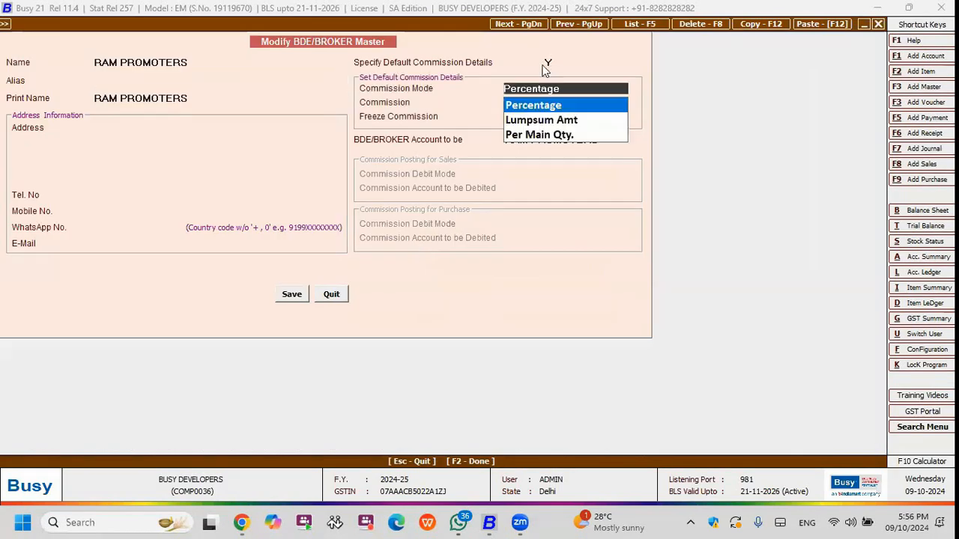
key("Return")
type("20")
key("Return")
key("Return")
key("Return")
key("Return")
key("Escape")
key("Escape")
key("Return")
key("y")
key("n")
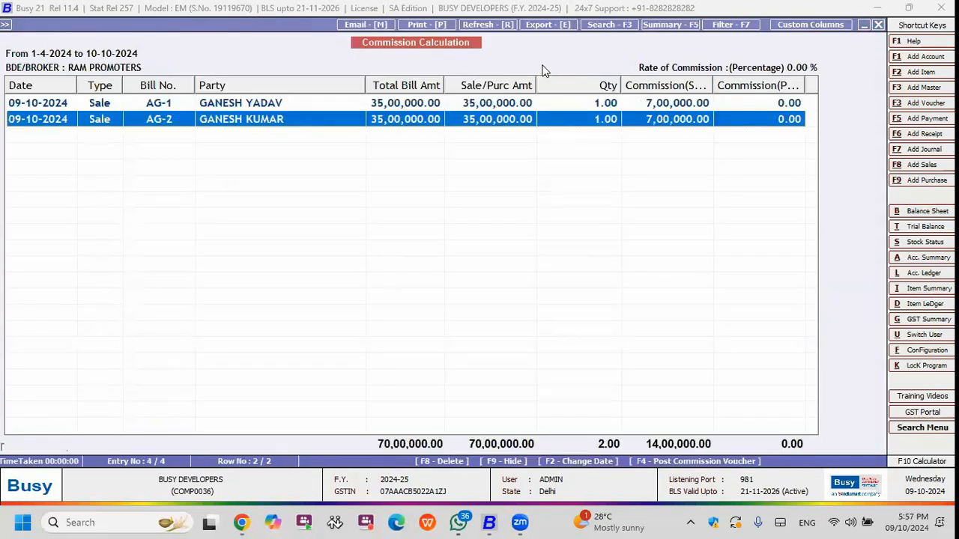
Widen the Commission(Sale) column and post the commission journal voucher in the Aqua Green series, dated 10-10-2024, without bill references.
double_click(713, 83)
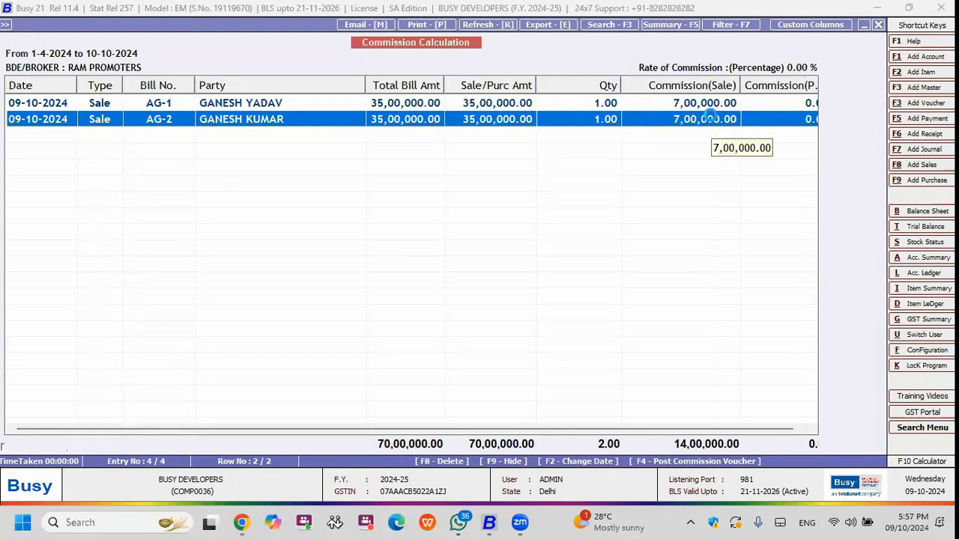
key("F4")
key("Return")
key("Return")
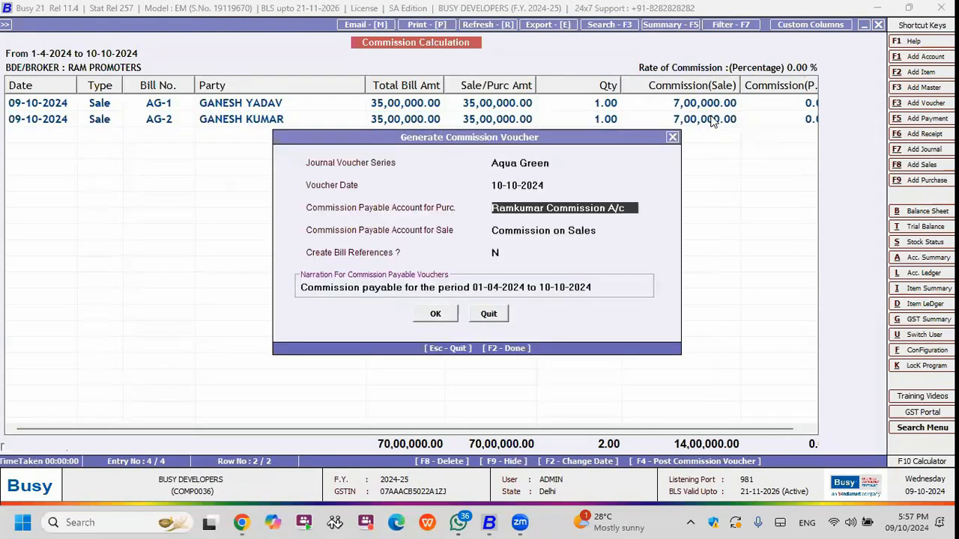
key("Return")
key("Return")
key("Return")
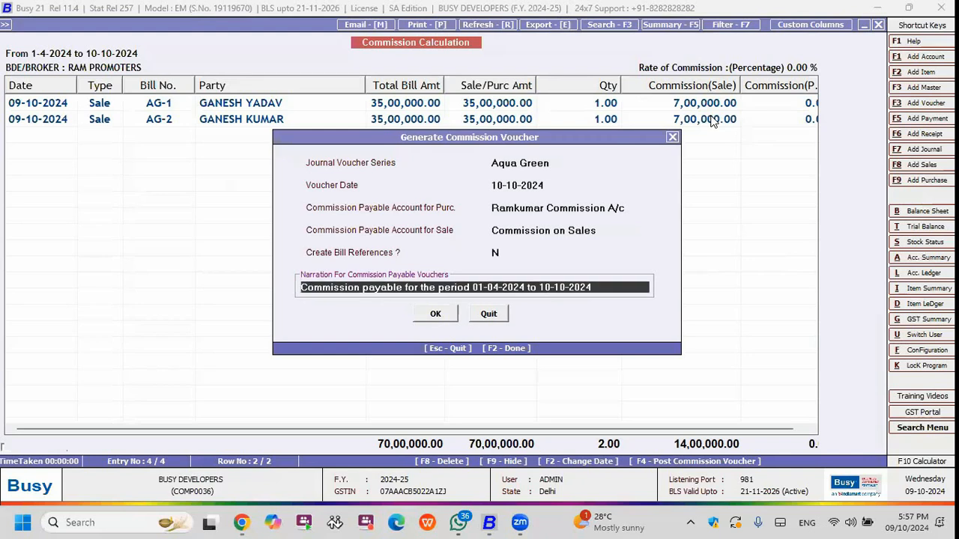
key("Return")
key("Return")
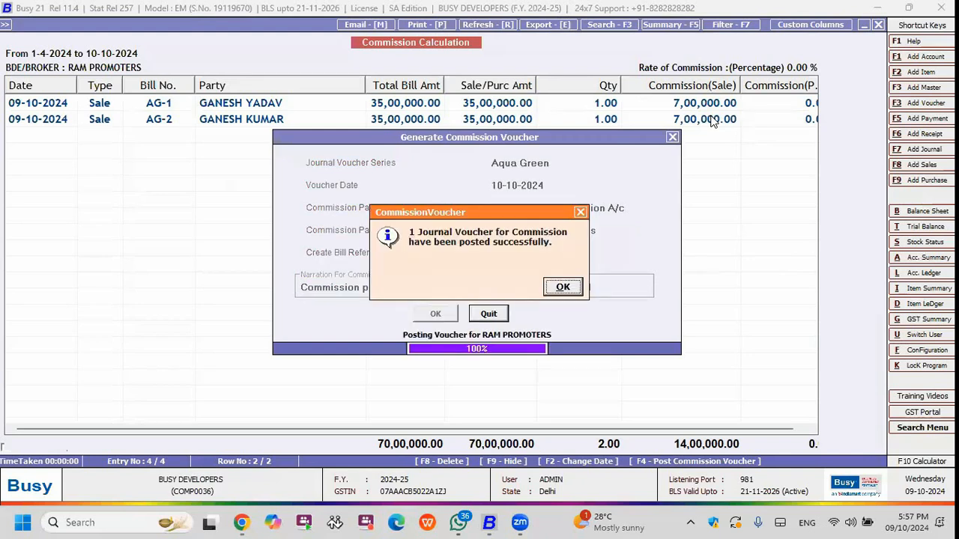
key("Return")
key("Escape")
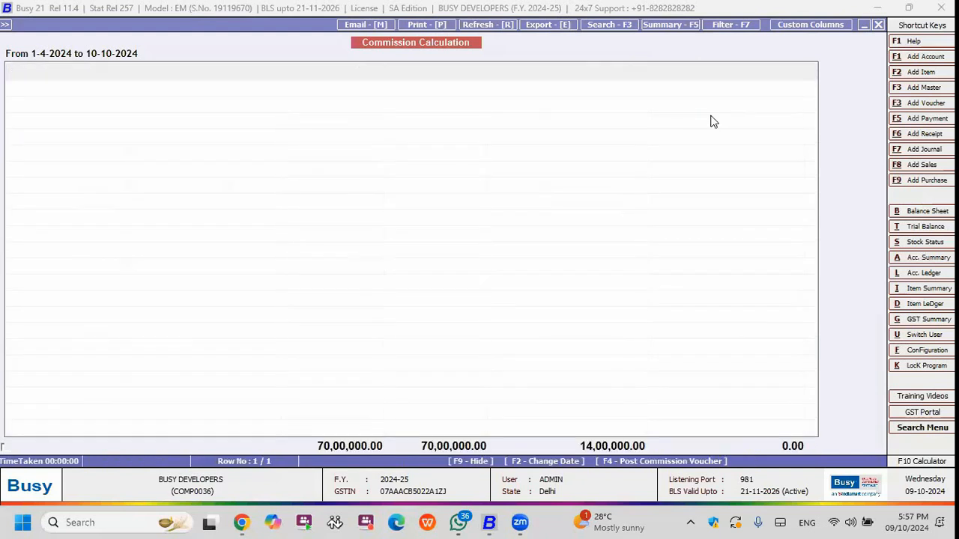
Leave the commission report and generate the standard horizontal Profit & Loss A/c for the period ending 10-10-2024.
key("Escape")
key("Up")
key("Up")
key("Up")
key("Up")
key("Up")
key("Up")
key("Up")
key("Up")
key("Up")
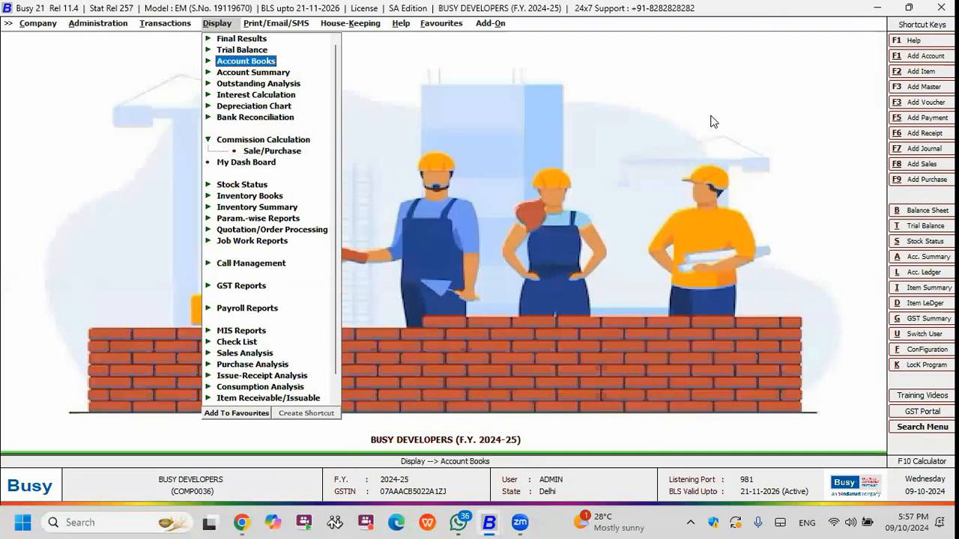
key("Return")
key("Down")
key("Down")
key("Down")
key("Down")
key("Return")
key("Return")
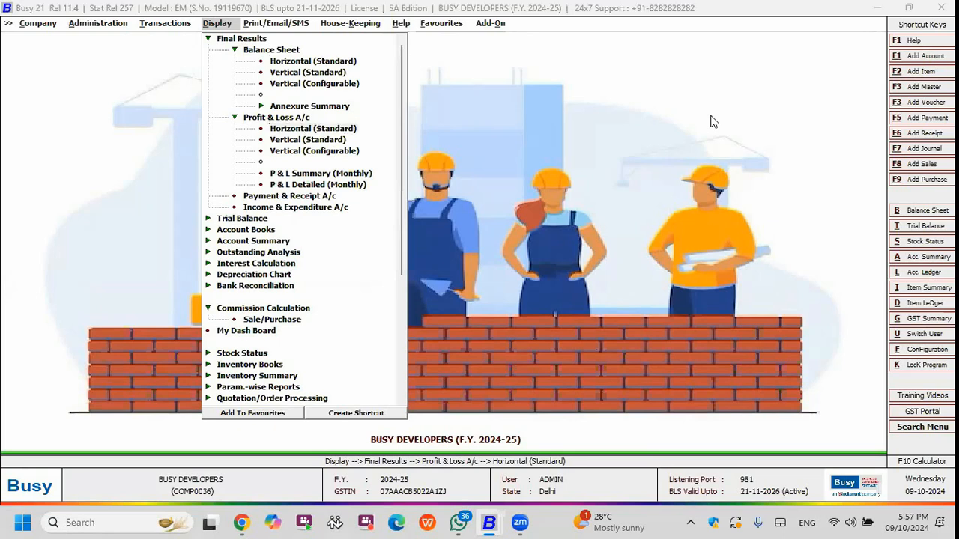
key("F2")
Go through the Profit & Loss entries and drill into the Expenses (Indirect/Admn.) group balances.
key("Down")
key("Down")
key("Down")
key("Down")
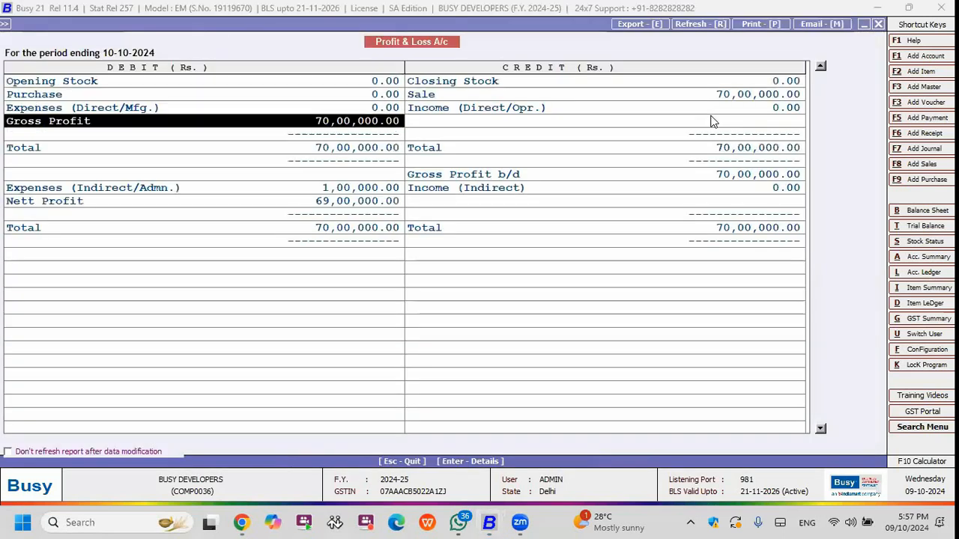
key("Up")
key("Up")
key("Up")
key("Up")
key("Up")
key("Down")
key("Down")
key("Down")
key("Down")
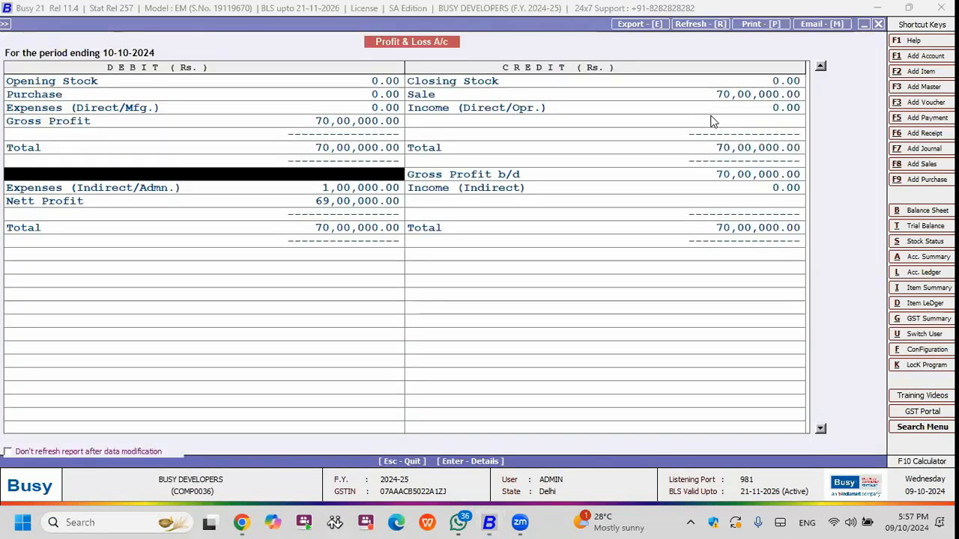
key("Down")
key("Return")
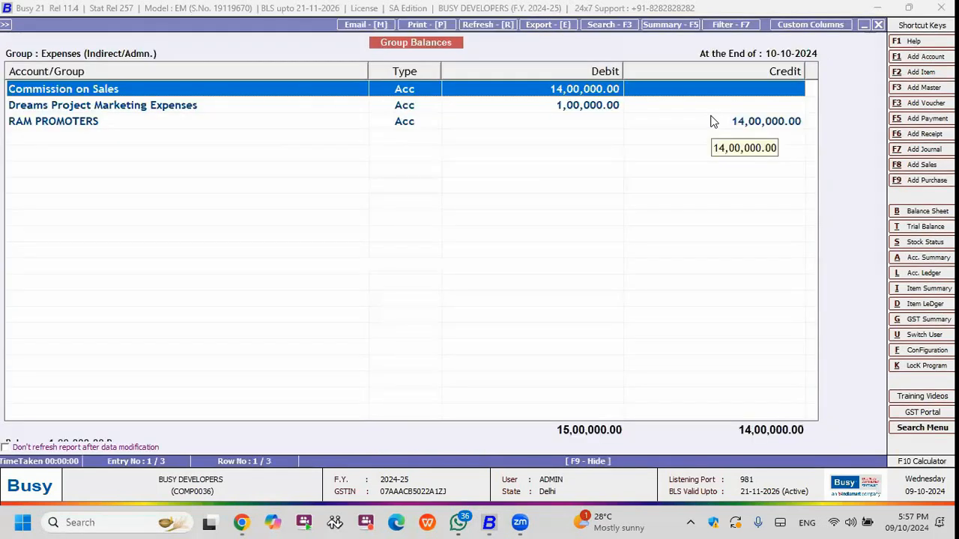
View the monthly summary chart of the Commission on Sales account and close the Profit & Loss report.
key("Return")
left_click(710, 117)
left_click(546, 378)
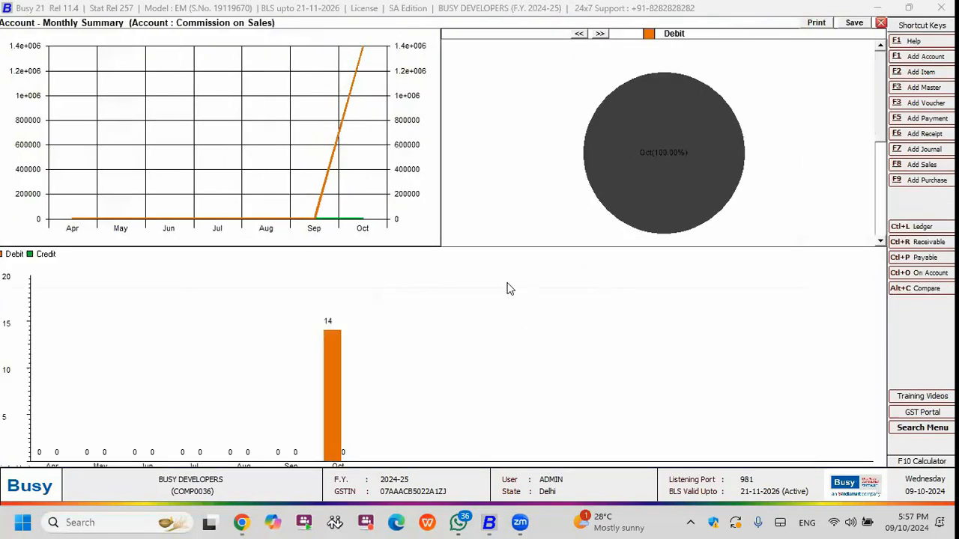
key("Escape")
key("Escape")
key("Escape")
key("Escape")
key("Escape")
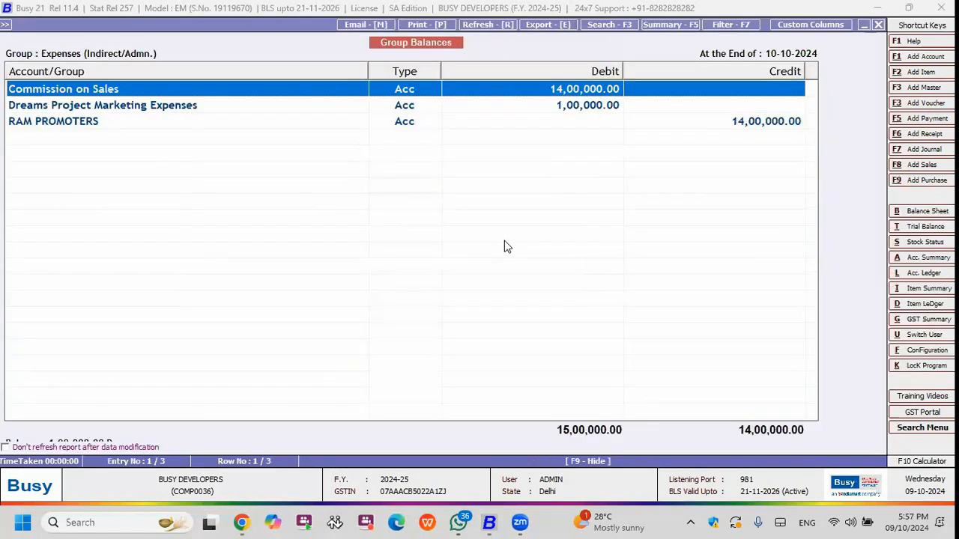
key("Escape")
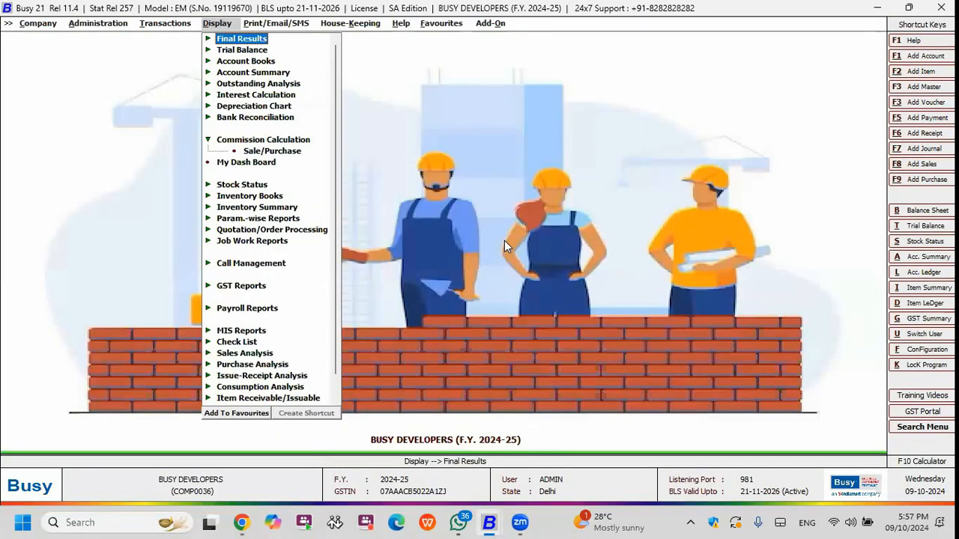
Look through the administration configuration options and open the sales target configuration.
key("Left")
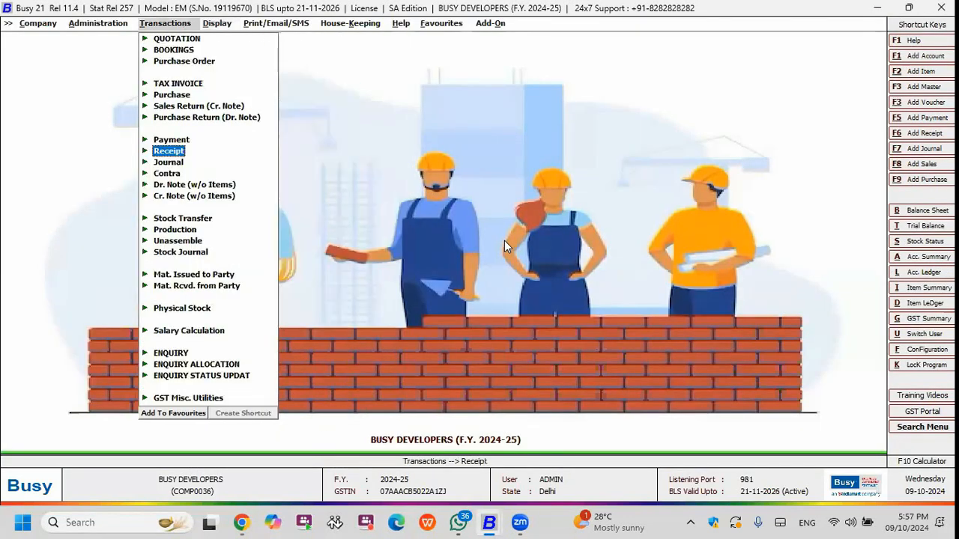
key("Left")
key("Escape")
key("Down")
key("Down")
key("Up")
key("Right")
key("Down")
key("Down")
key("Down")
key("Down")
key("Down")
key("Down")
key("Down")
key("Down")
key("Down")
key("Down")
key("Down")
key("Down")
key("Down")
key("Down")
key("Down")
key("Down")
key("Down")
key("Down")
key("Down")
key("Up")
key("Up")
key("Up")
key("Up")
key("Up")
key("Up")
key("Up")
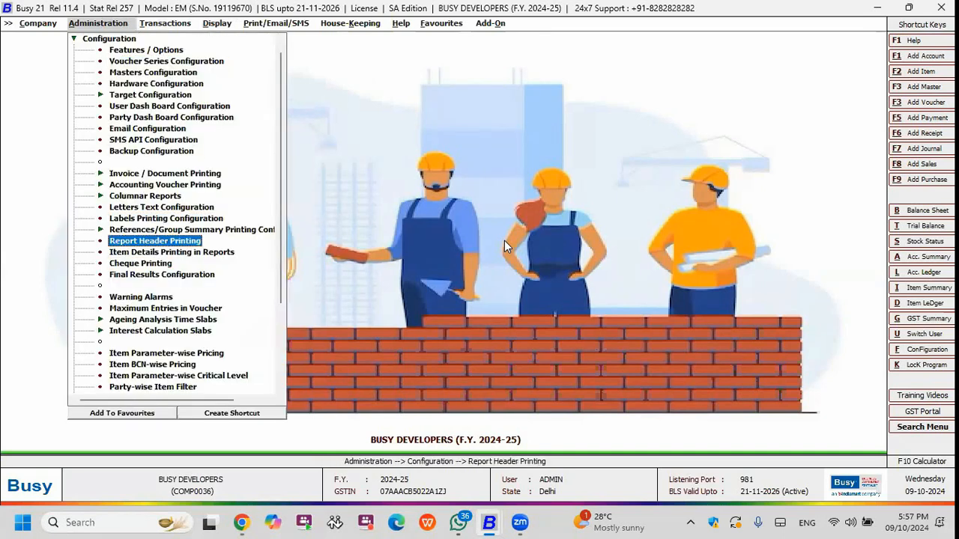
key("Up")
key("Up")
key("Up")
key("Up")
key("Up")
key("Up")
key("Up")
key("Up")
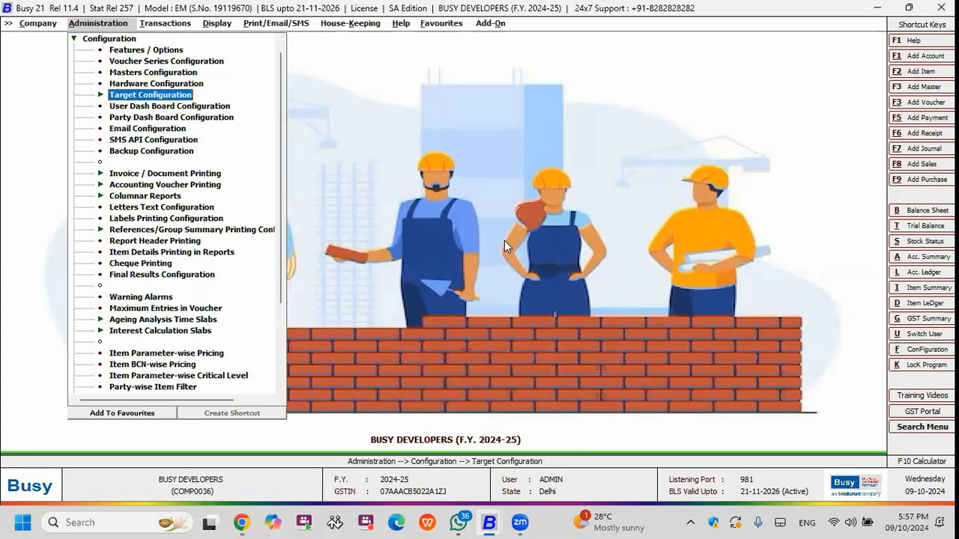
key("Right")
key("Down")
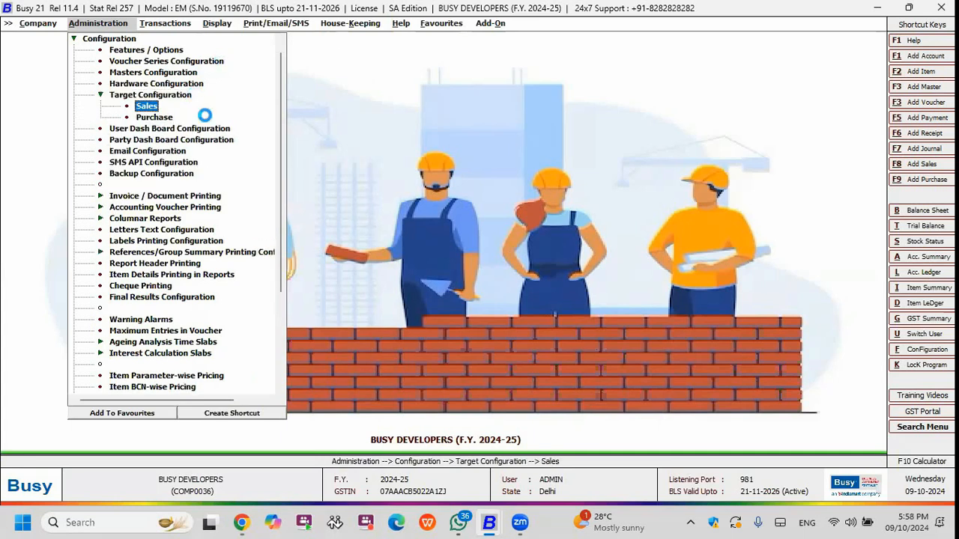
key("Return")
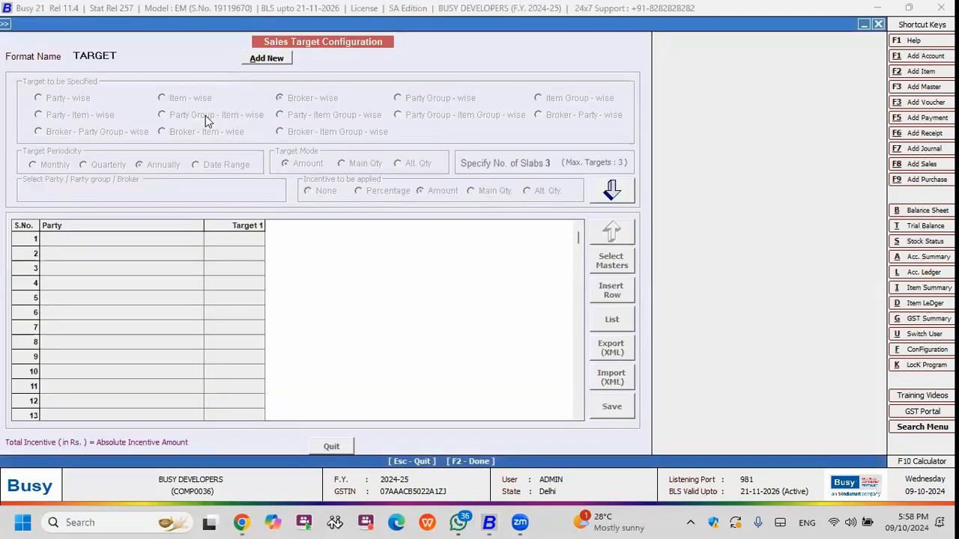
Examine the broker-wise annual target and incentive slabs defined for RAM PROMOTERS in the TARGET format.
left_click(613, 195)
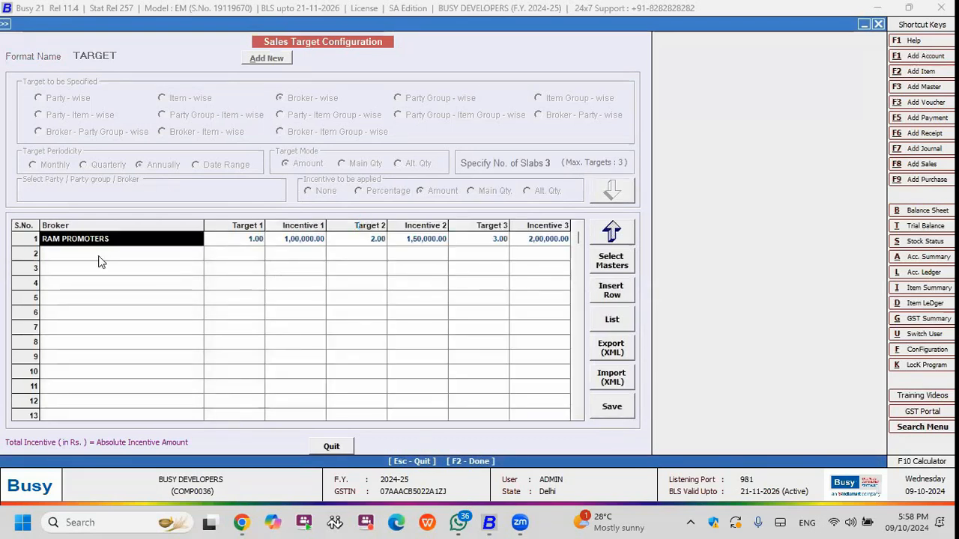
left_click(101, 260)
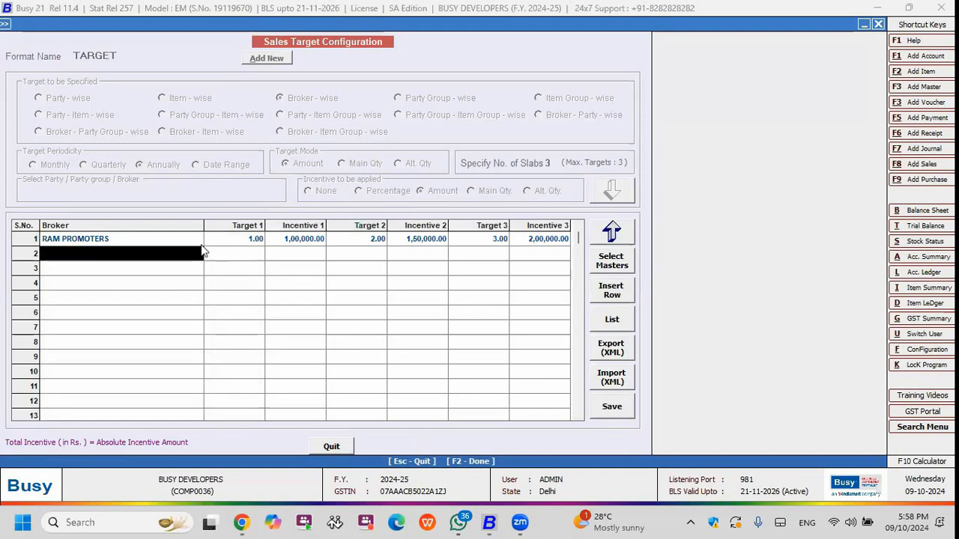
left_click(241, 241)
left_click(274, 243)
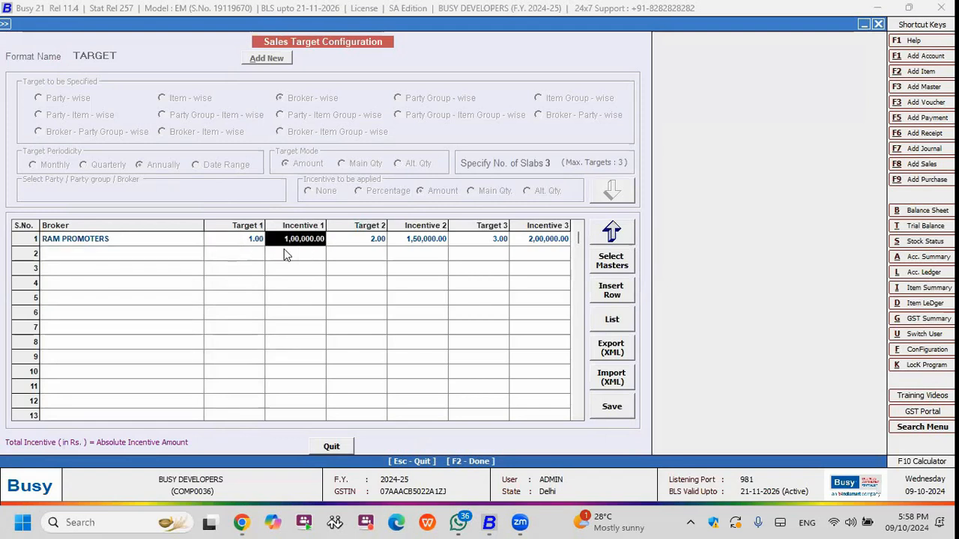
left_click(373, 242)
left_click(419, 241)
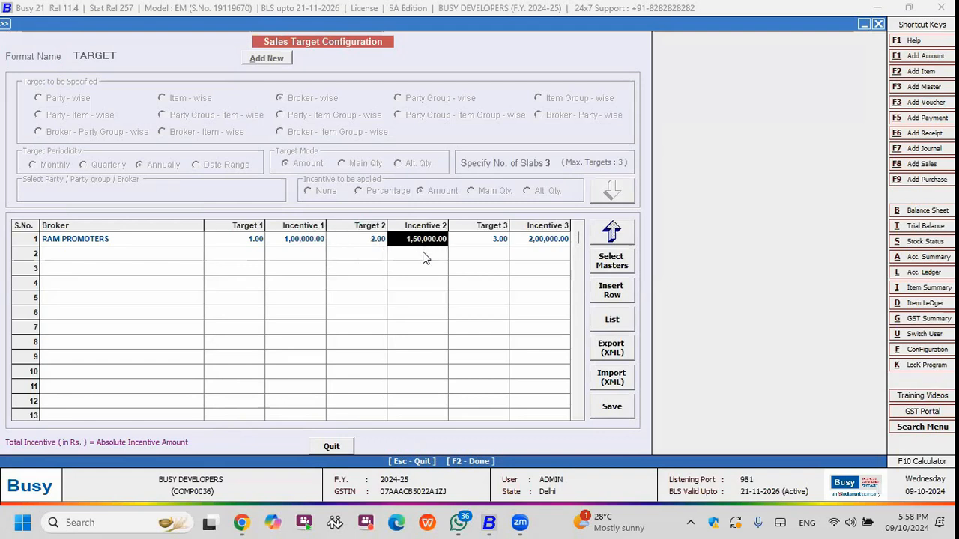
left_click(537, 239)
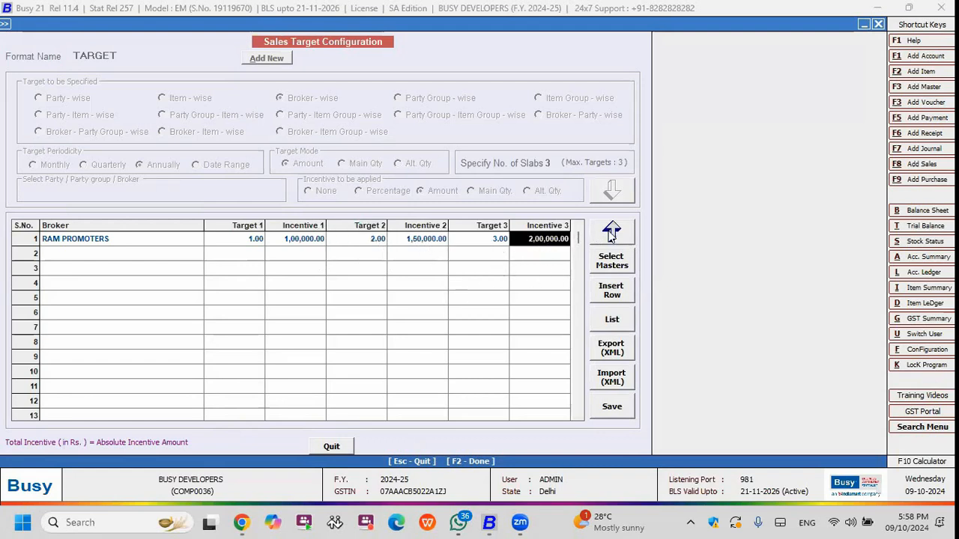
Return to the TARGET format's settings and quit the sales target configuration.
left_click(611, 233)
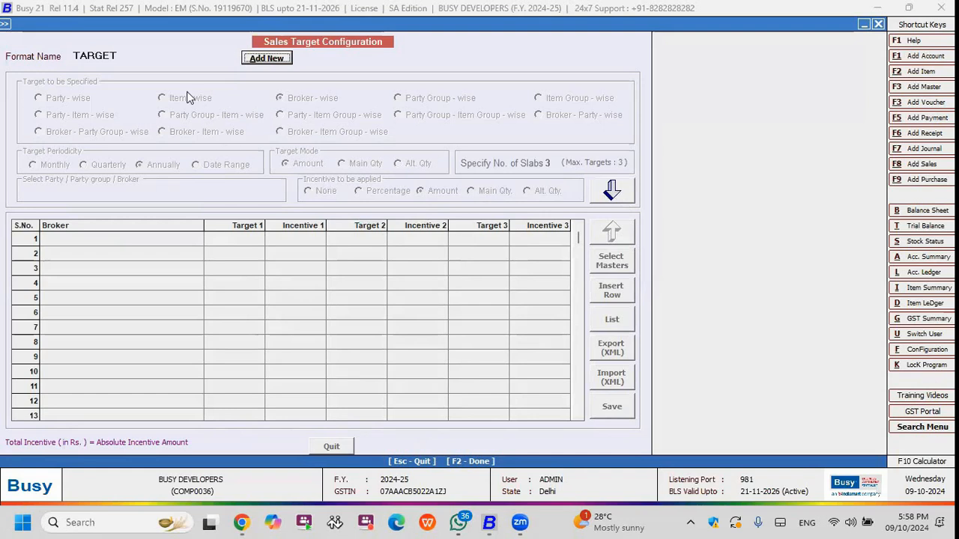
left_click(147, 57)
left_click(145, 57)
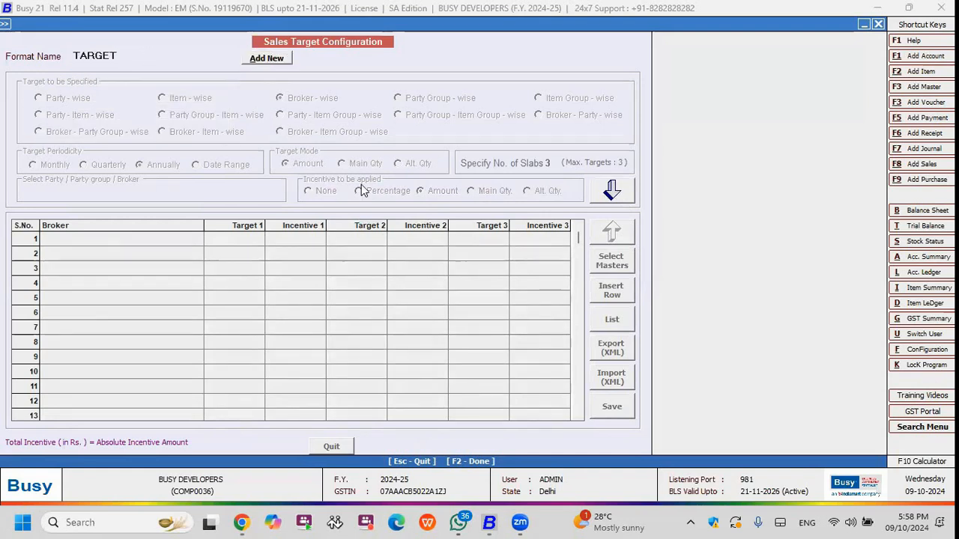
key("Escape")
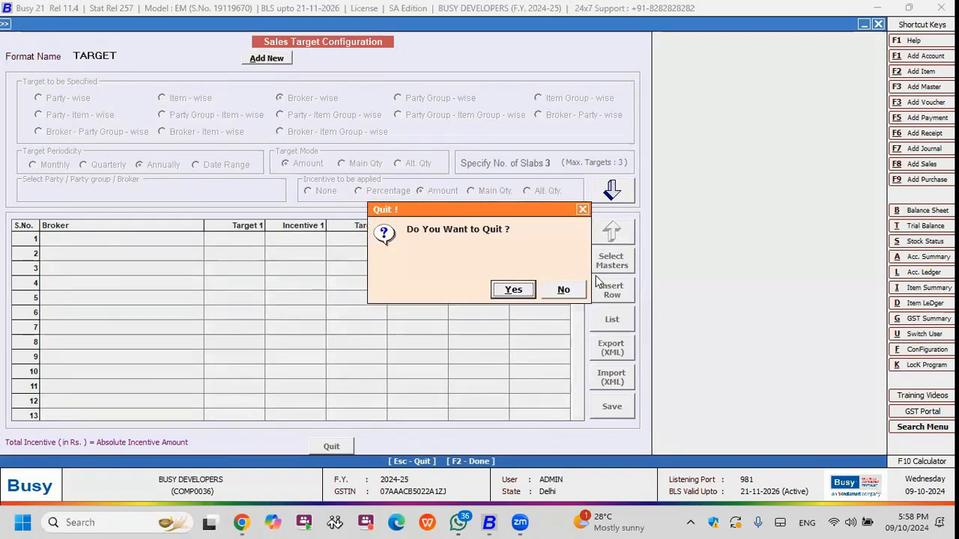
key("Return")
Expand the MIS reports among the display reports.
key("Right")
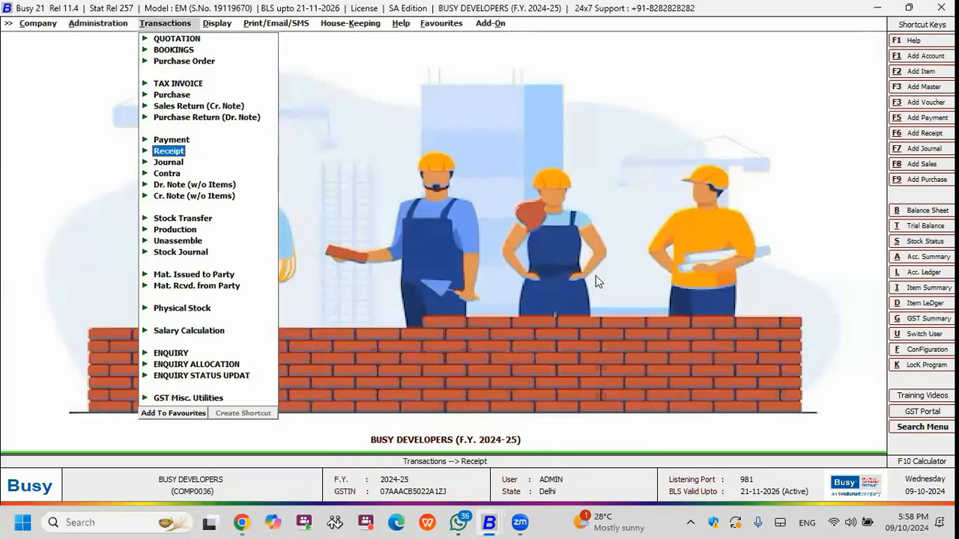
key("Right")
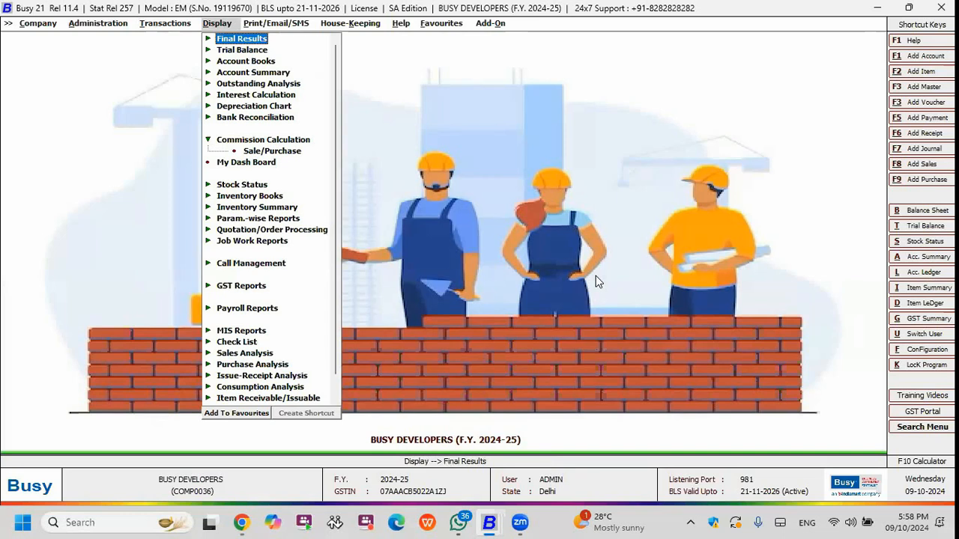
key("Down")
Generate the sales Target Variance Report on a broker-wise basis, check the incentive amount and close the report.
key("Down")
key("Down")
key("Down")
key("Down")
key("Down")
key("Down")
key("Down")
key("Down")
key("Down")
key("Down")
key("Down")
key("Down")
key("Down")
key("Down")
key("Down")
key("Down")
key("Down")
key("Down")
key("Down")
key("Up")
key("Return")
key("Down")
key("Down")
key("Down")
key("Down")
key("Down")
key("Return")
key("Return")
key("Return")
key("Right")
key("Return")
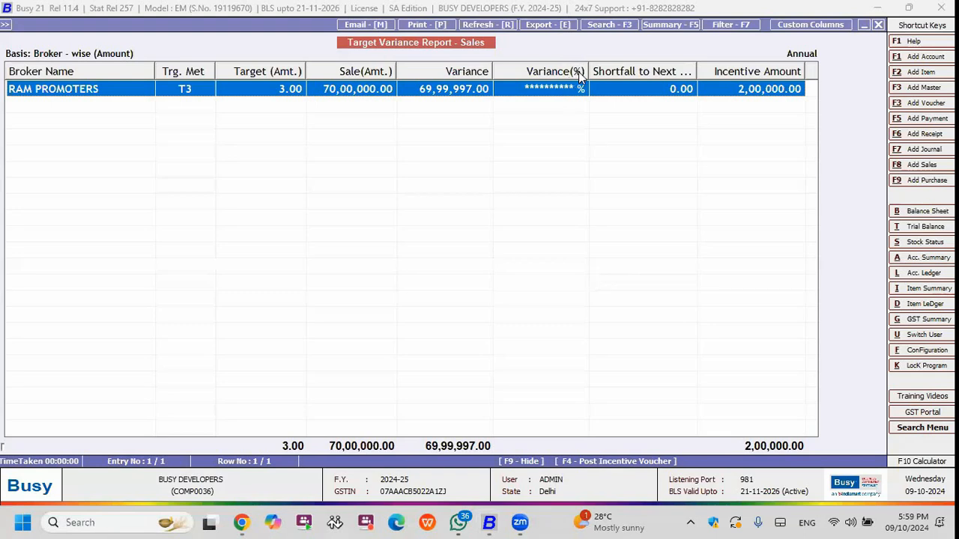
mouse_move(588, 72)
left_mouse_down()
mouse_move(613, 72)
mouse_move(590, 72)
left_mouse_up()
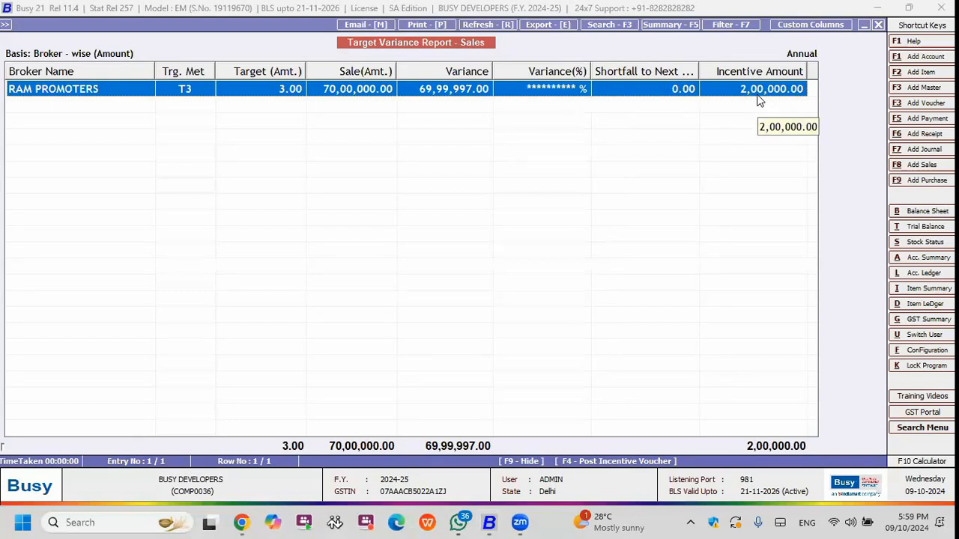
key("Escape")
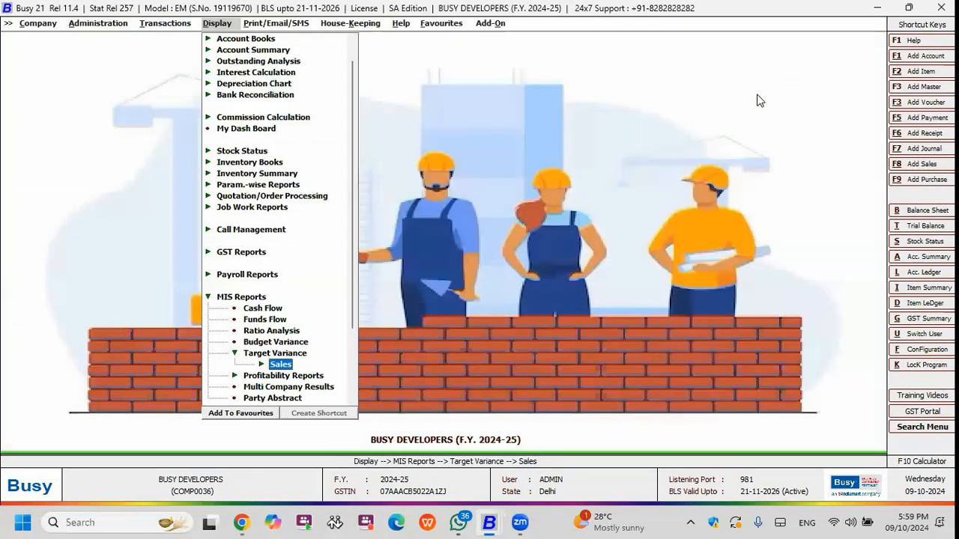
key("Left")
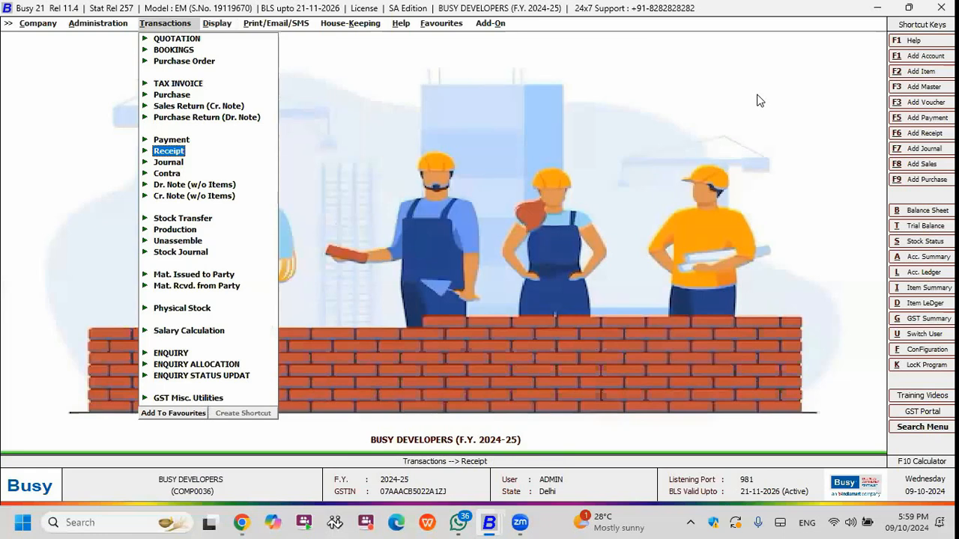
key("Left")
key("Home")
key("Down")
key("Down")
key("Down")
key("Down")
key("Down")
key("Escape")
key("Down")
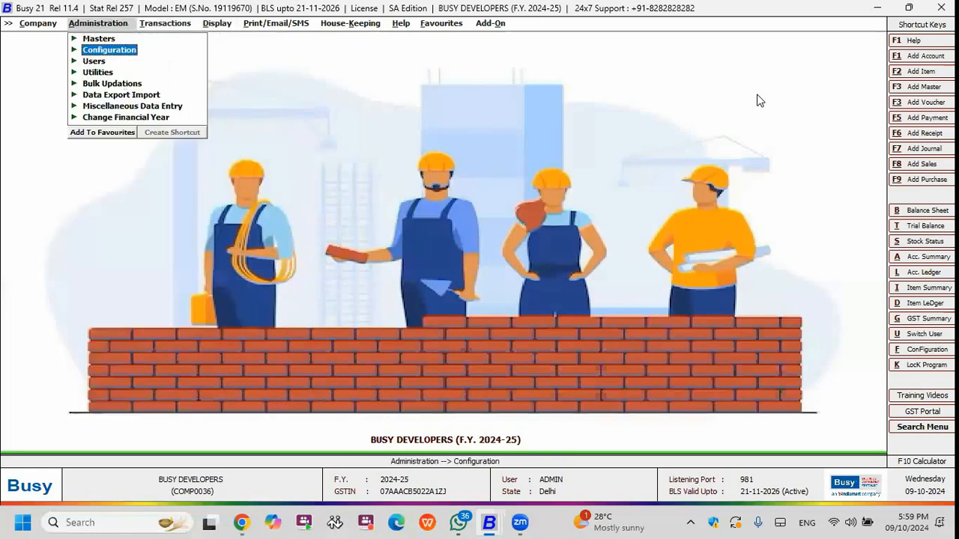
key("Up")
key("Return")
key("Down")
key("Down")
key("Down")
key("Down")
key("Down")
key("Down")
key("Down")
key("Down")
key("Down")
key("Down")
key("Down")
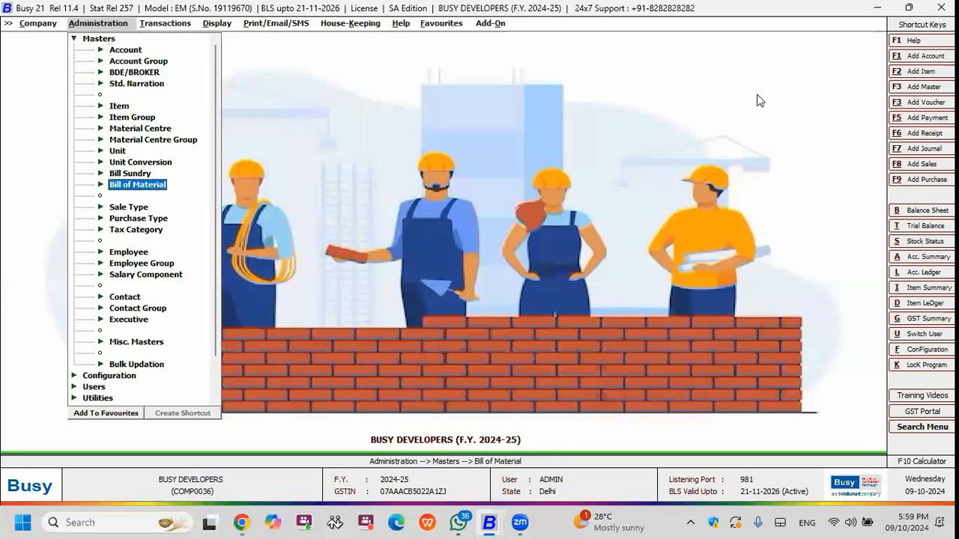
key("Escape")
key("Down")
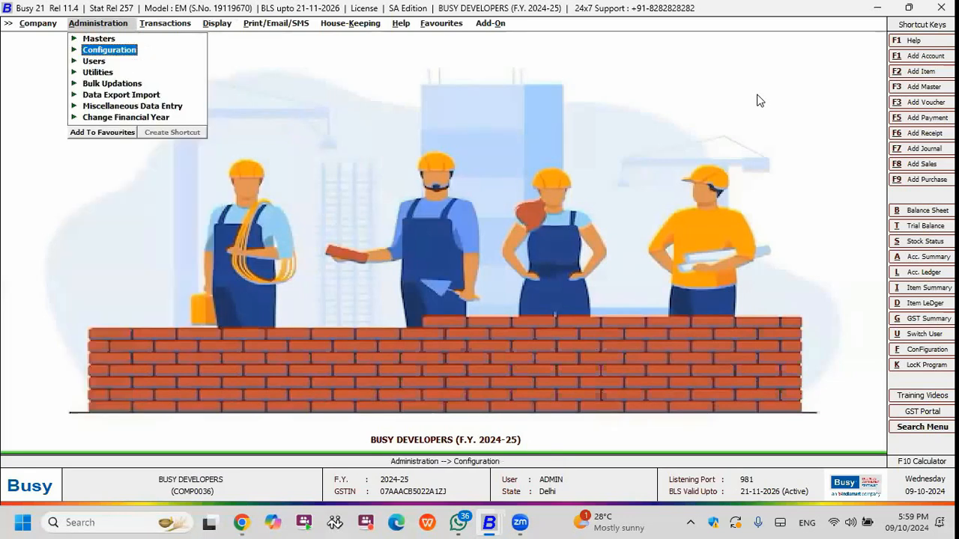
key("Up")
key("Return")
key("Return")
key("Down")
key("Return")
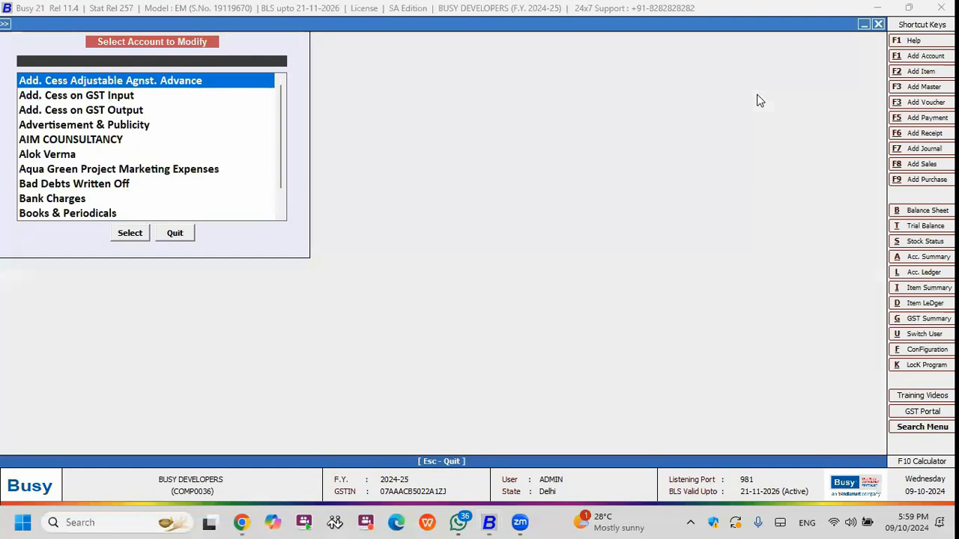
key("Escape")
key("Up")
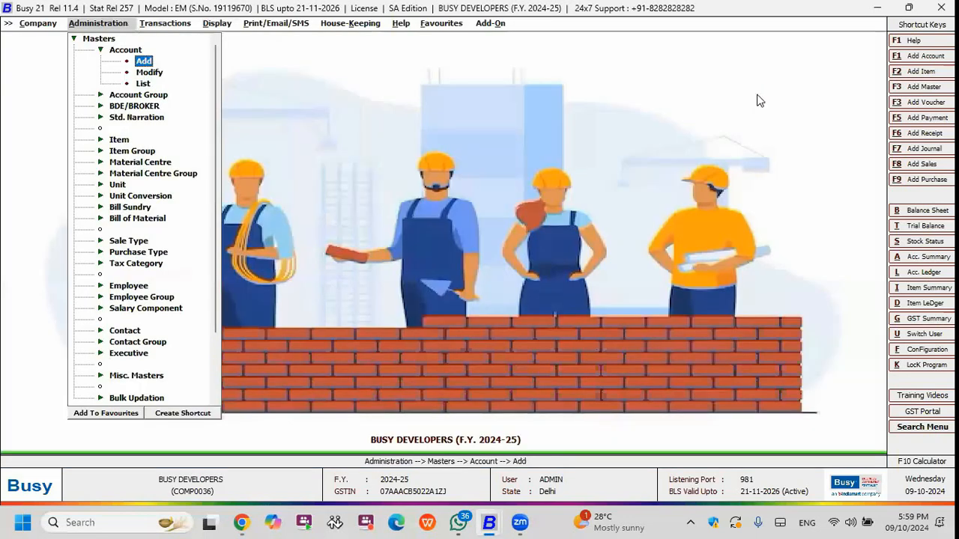
key("Return")
type("Mo")
key("BackSpace")
key("BackSpace")
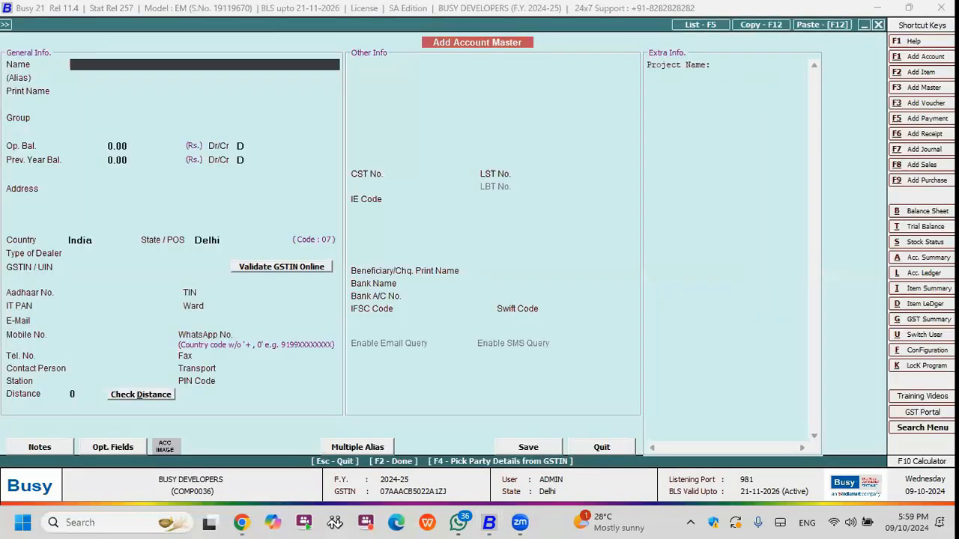
key("Escape")
key("Return")
Open the Project - Aqua Green account master for modification.
key("Down")
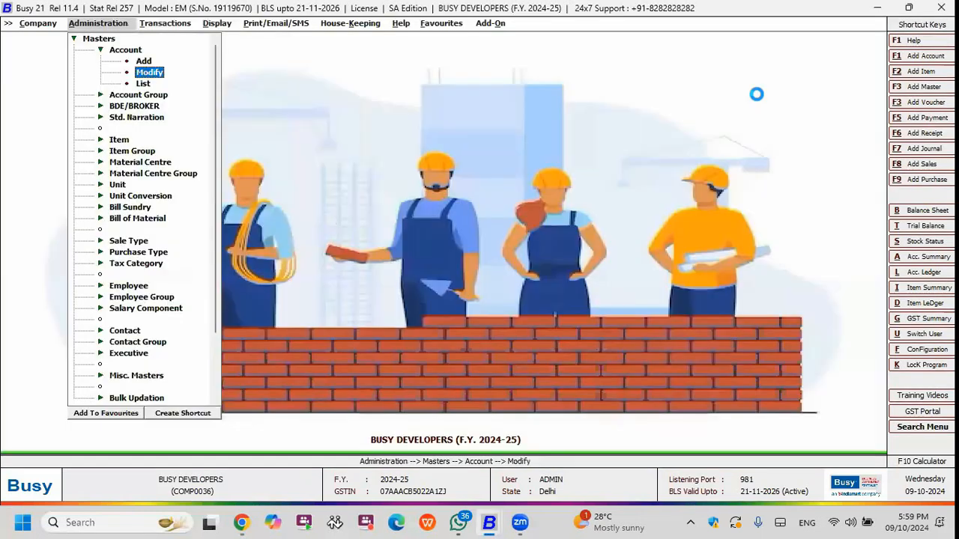
key("Return")
type("PRO")
key("Return")
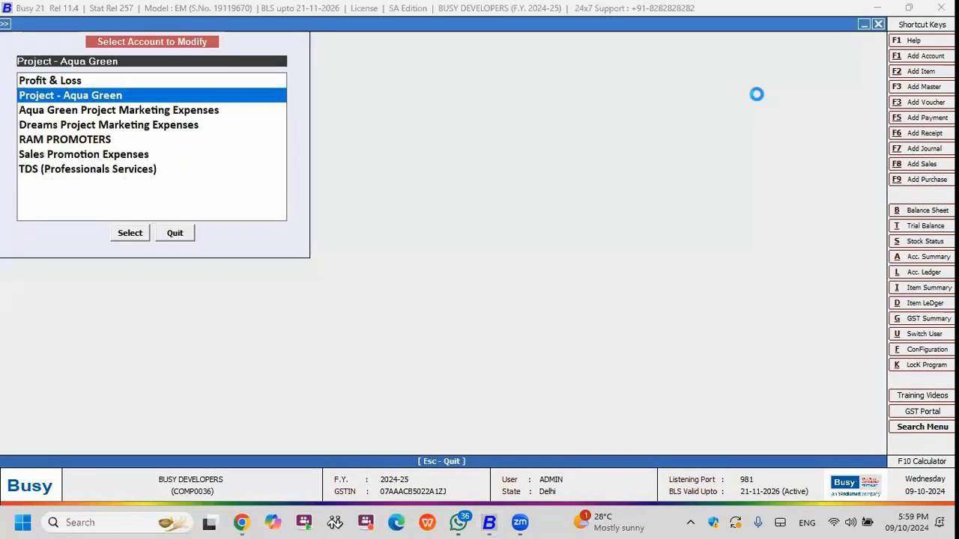
key("Return")
key("Return")
key("Return")
key("Return")
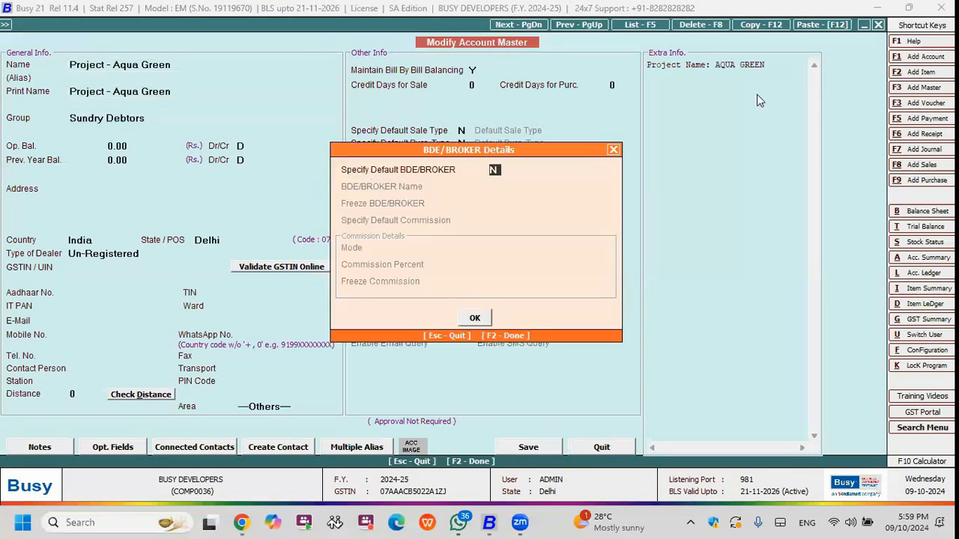
Dismiss the broker details and set the Project - Aqua Green account's group to Expenses (Indirect/Admn.).
key("Return")
key("Escape")
key("Escape")
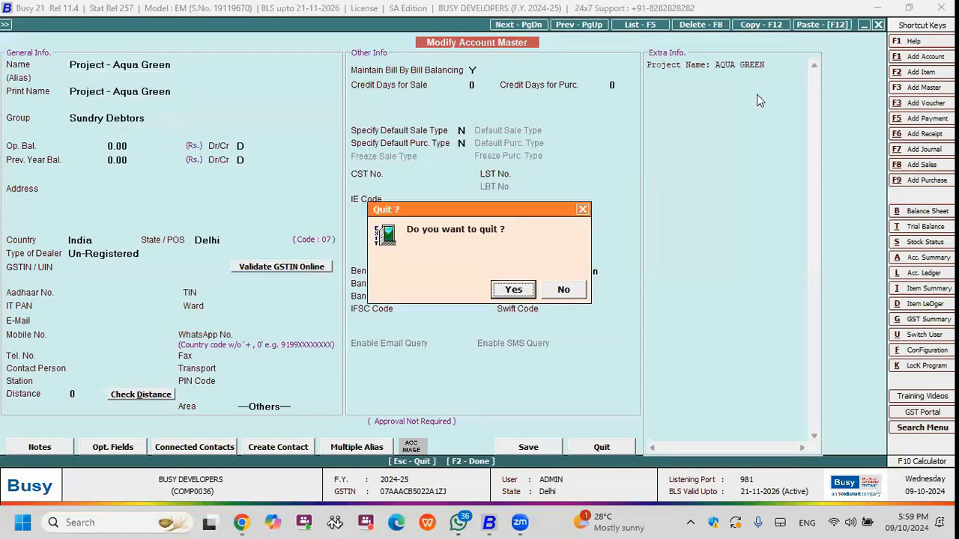
key("Right")
key("Return")
type("EX")
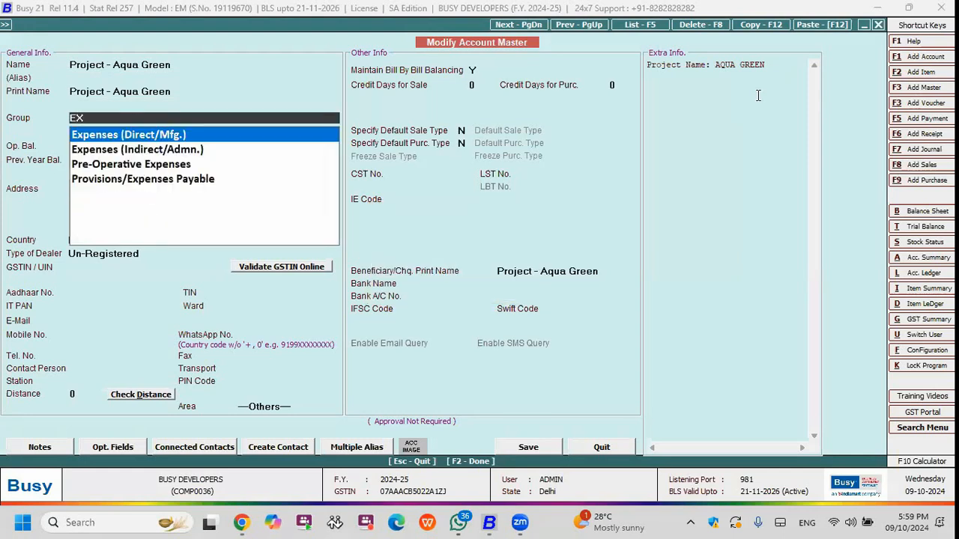
key("Down")
key("Return")
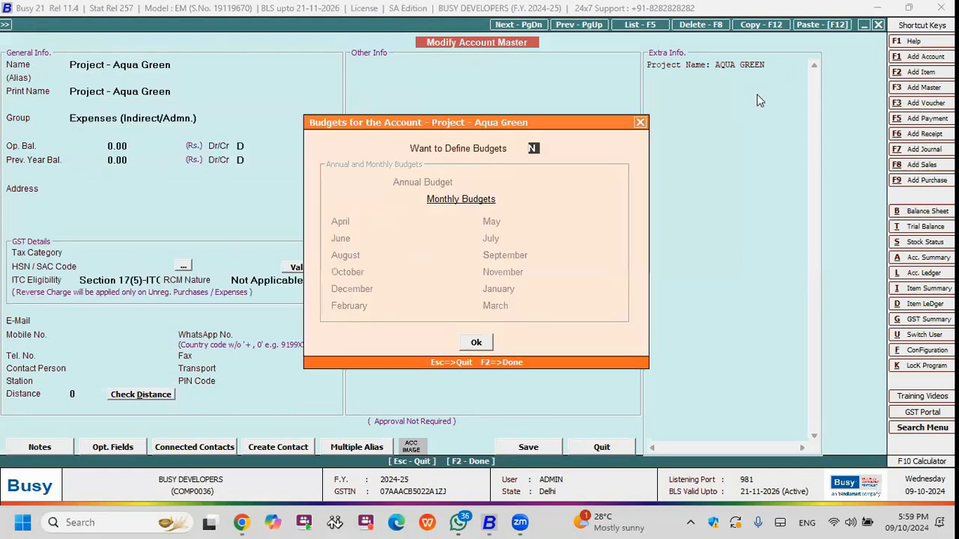
Define an annual budget of 10,00,000 for the Project - Aqua Green account, save the account and leave the account selection.
key("y")
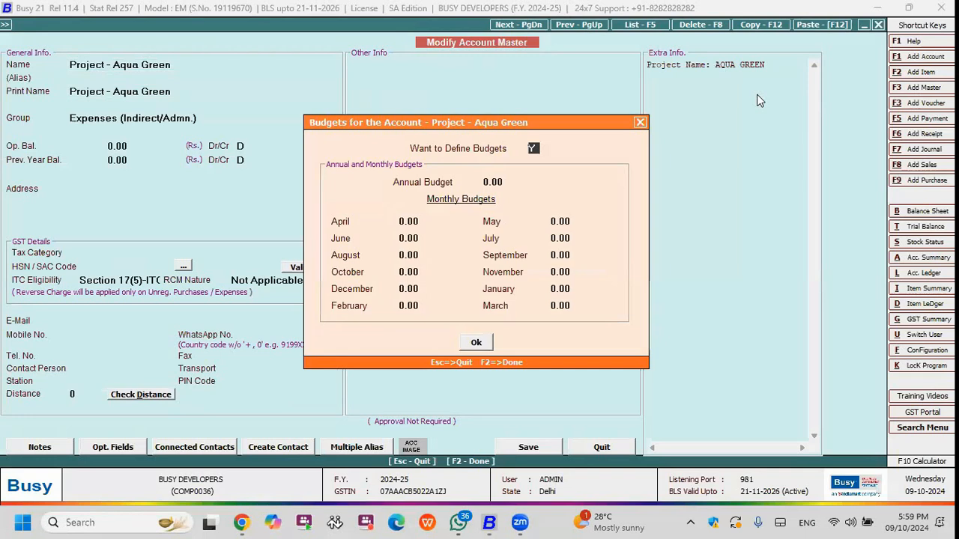
key("Return")
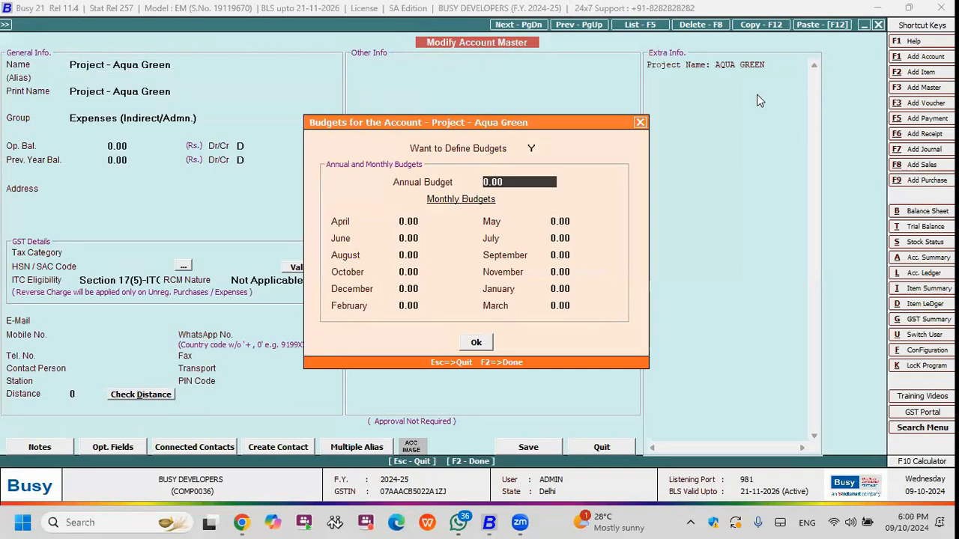
type("1000000")
key("Return")
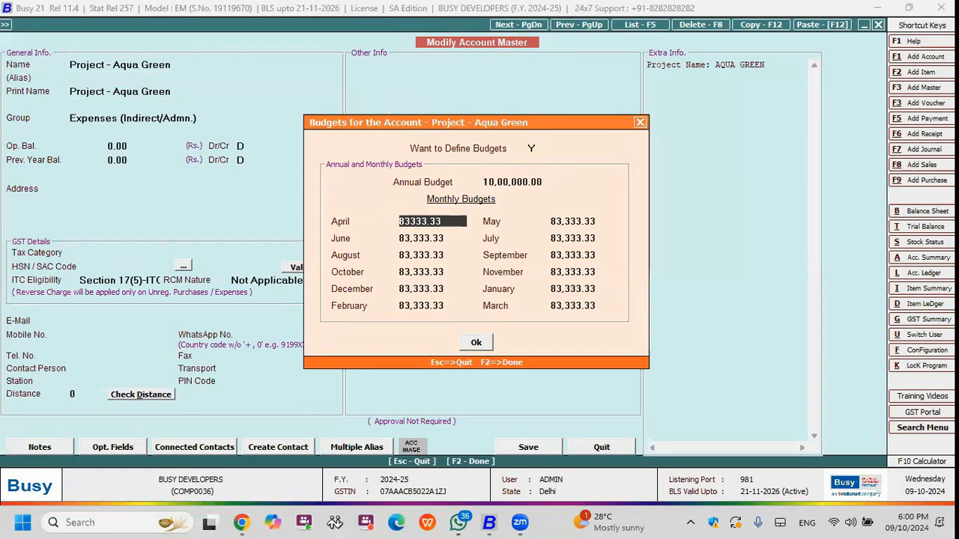
key("F2")
key("F2")
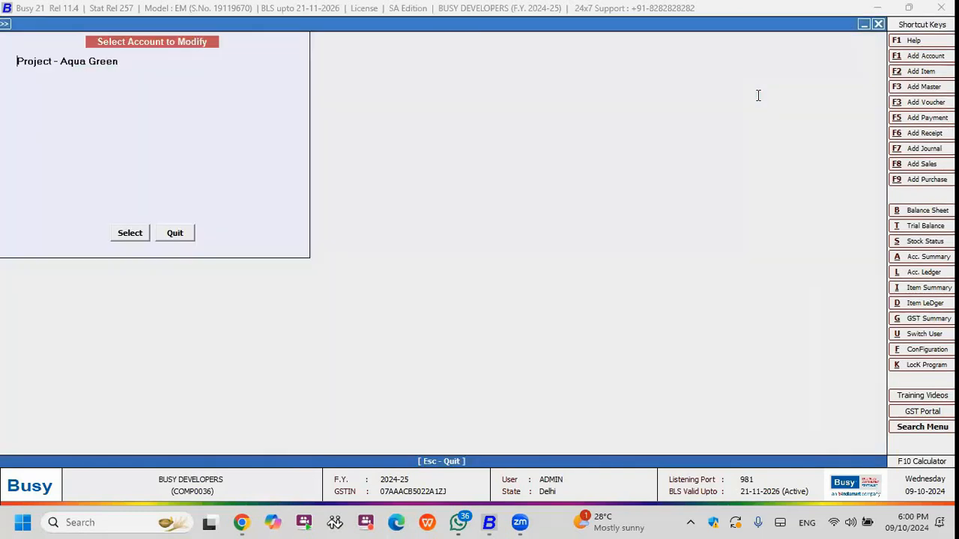
key("Escape")
Start a new payment voucher in the Aqua Green series with Cash as the payment mode.
key("Right")
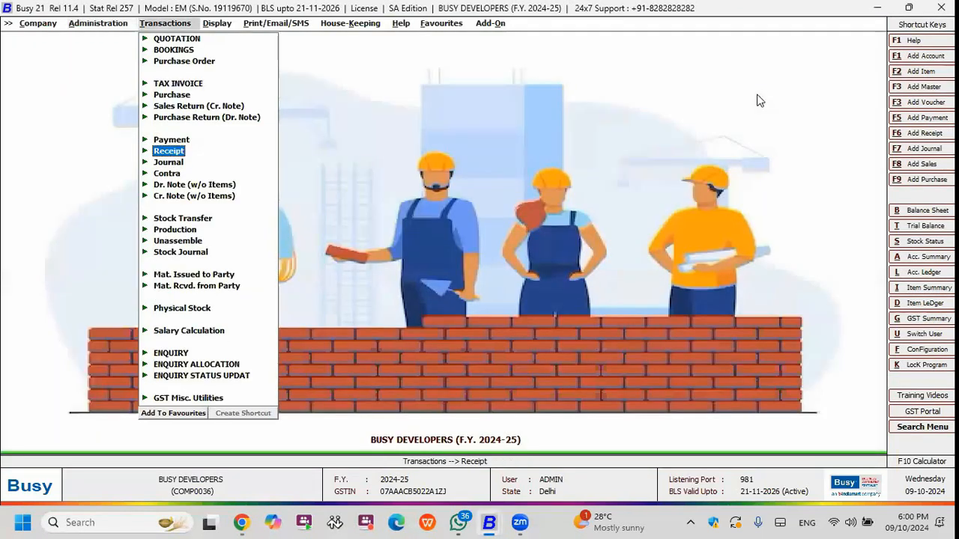
key("Up")
key("Return")
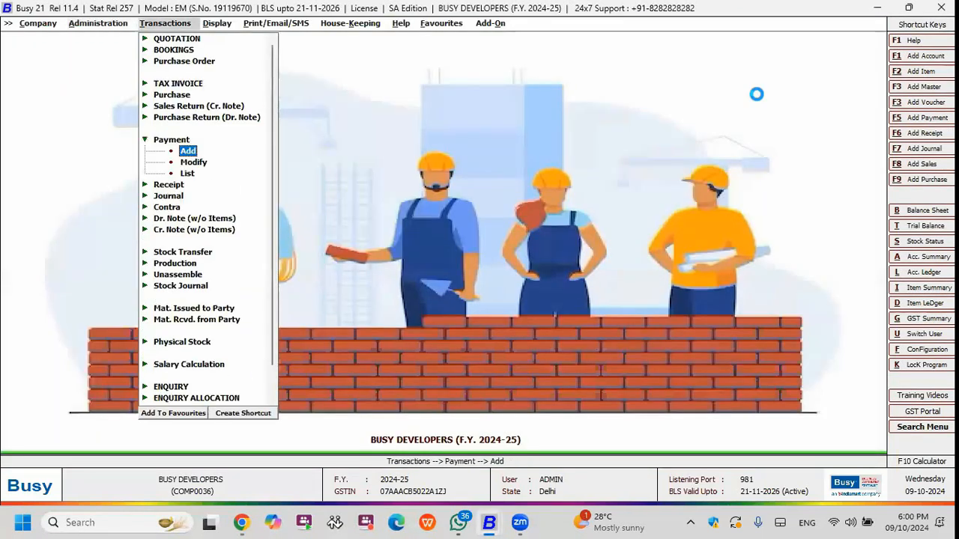
key("Return")
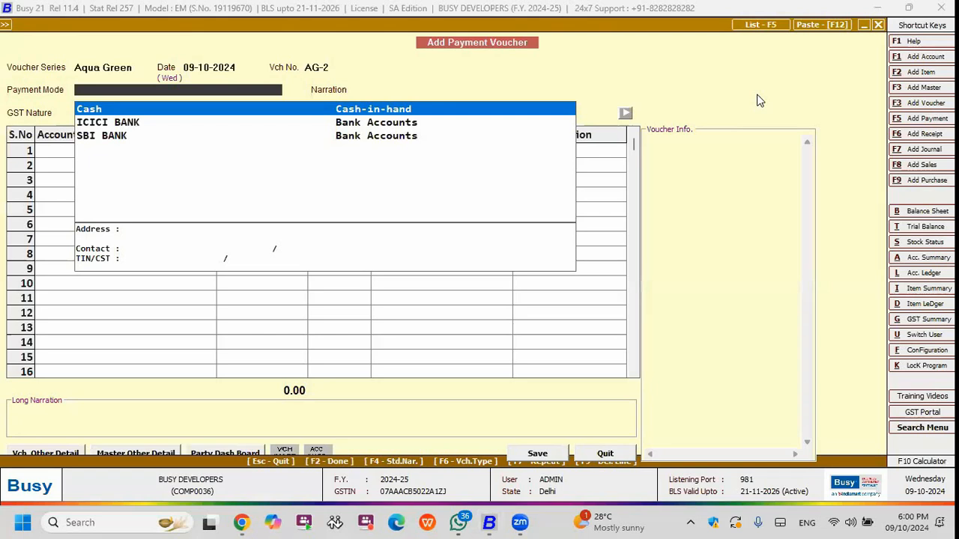
key("Return")
key("Up")
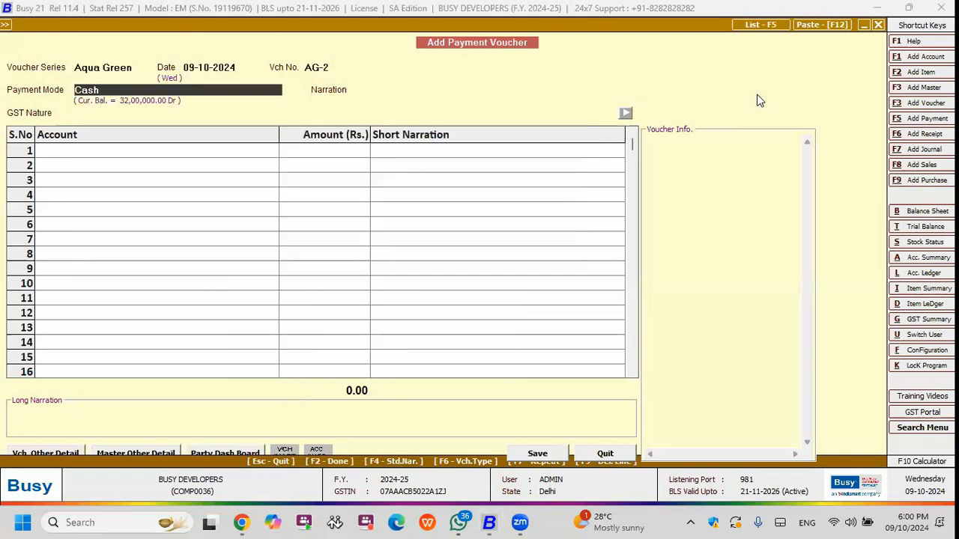
key("Return")
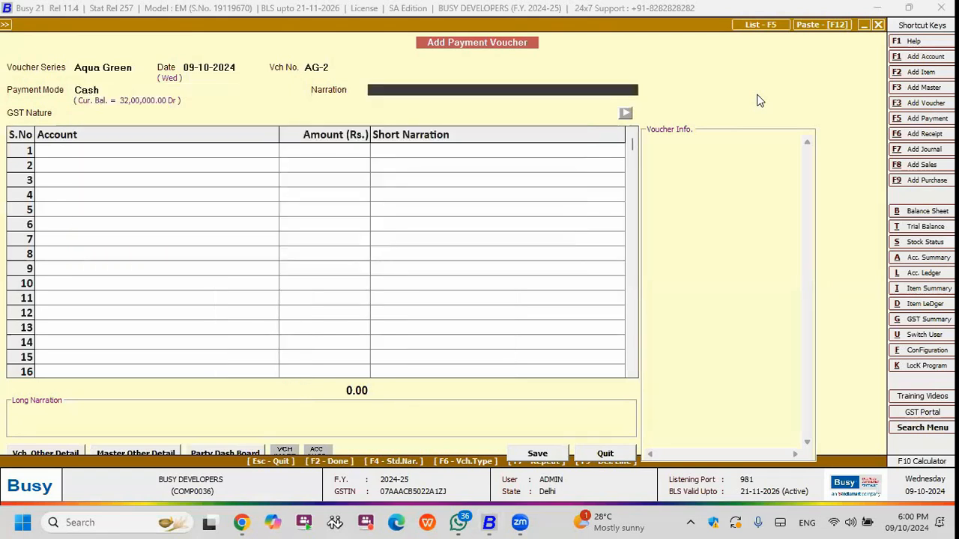
Leave the narration blank and enter a payment of 2,00,000 against the Project - Aqua Green account.
key("Return")
key("Return")
type("proj")
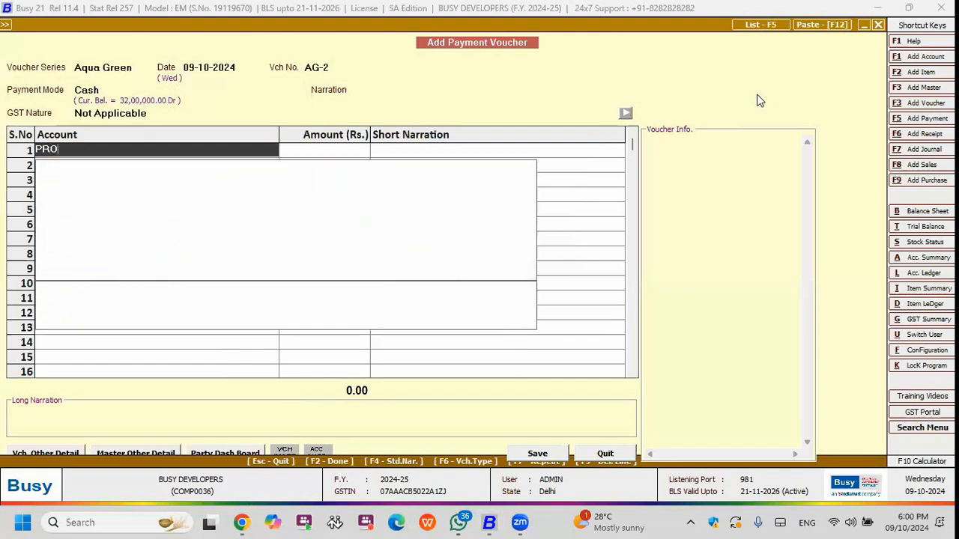
key("Return")
type("200000")
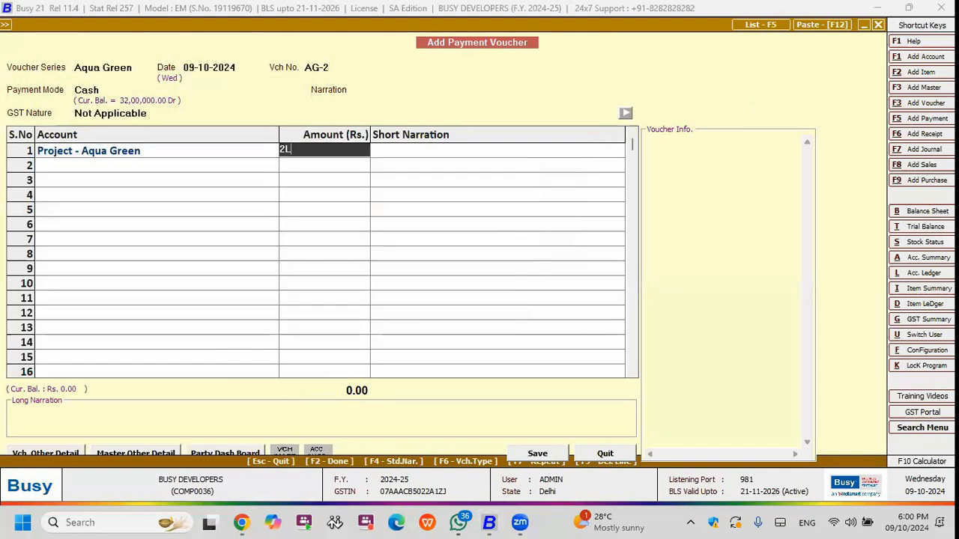
key("Return")
key("Return")
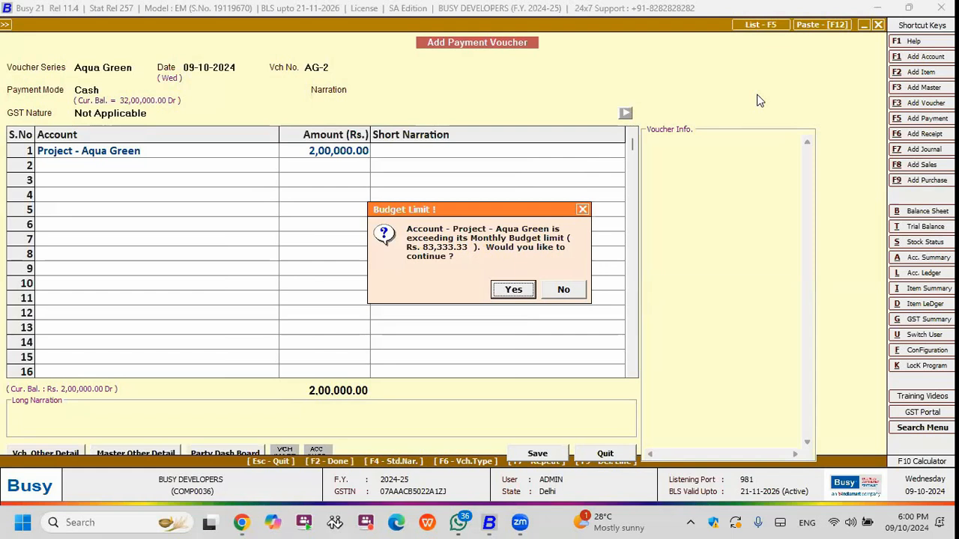
Continue despite the monthly budget limit and save the Project - Aqua Green payment voucher.
key("Return")
key("F2")
key("Left")
key("Return")
key("Return")
key("Return")
key("Right")
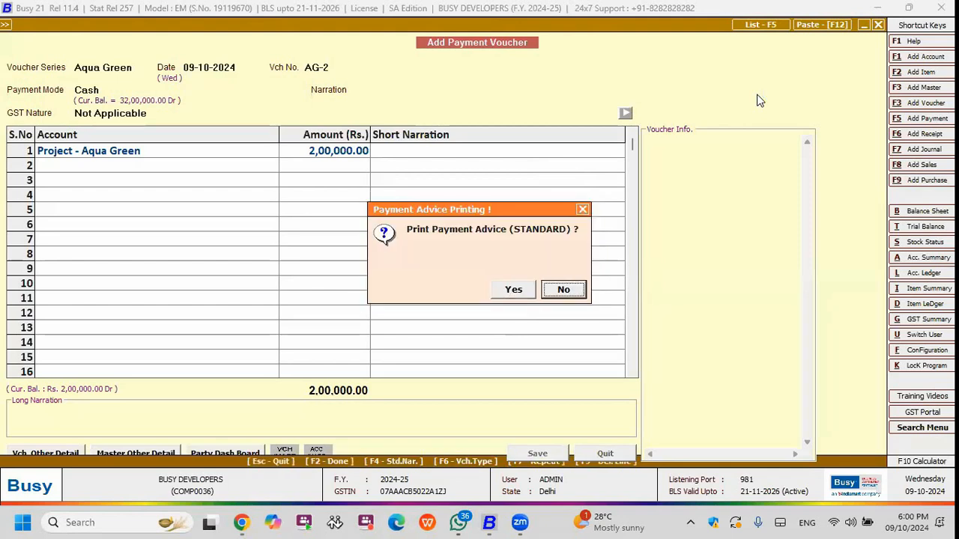
Preview the voucher's standard Payment Advice with its existing configuration, close the preview and leave payment voucher entry.
key("Left")
key("Return")
key("Return")
key("F2")
key("Return")
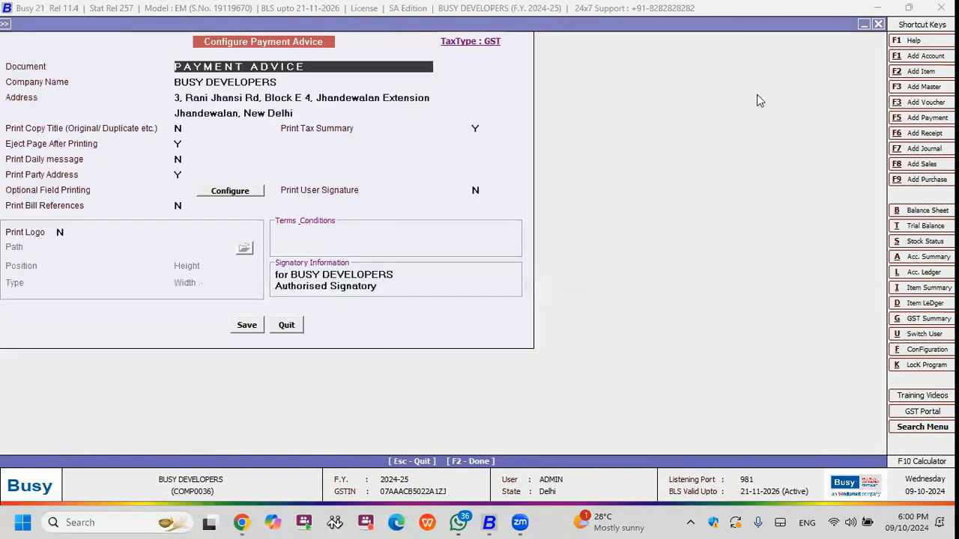
key("F2")
key("Return")
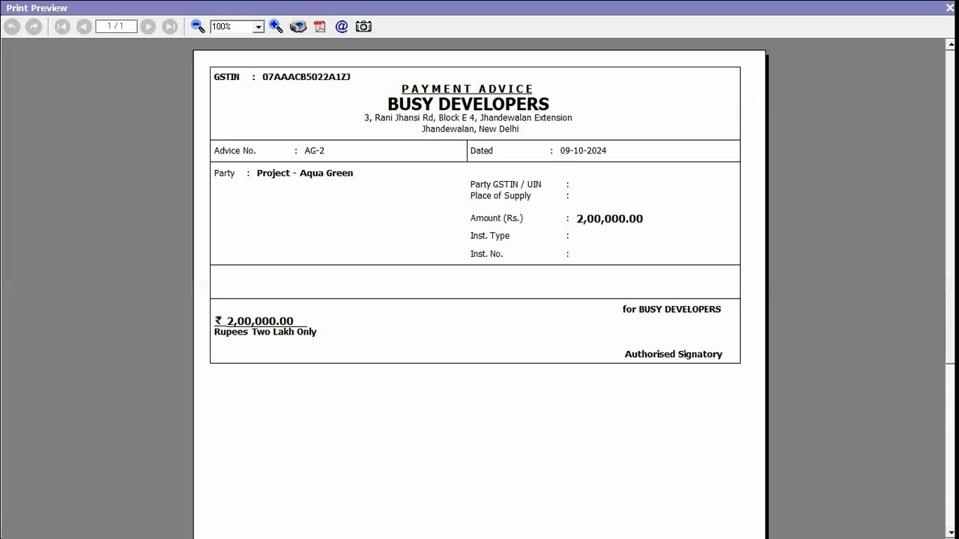
key("Escape")
key("Return")
key("Return")
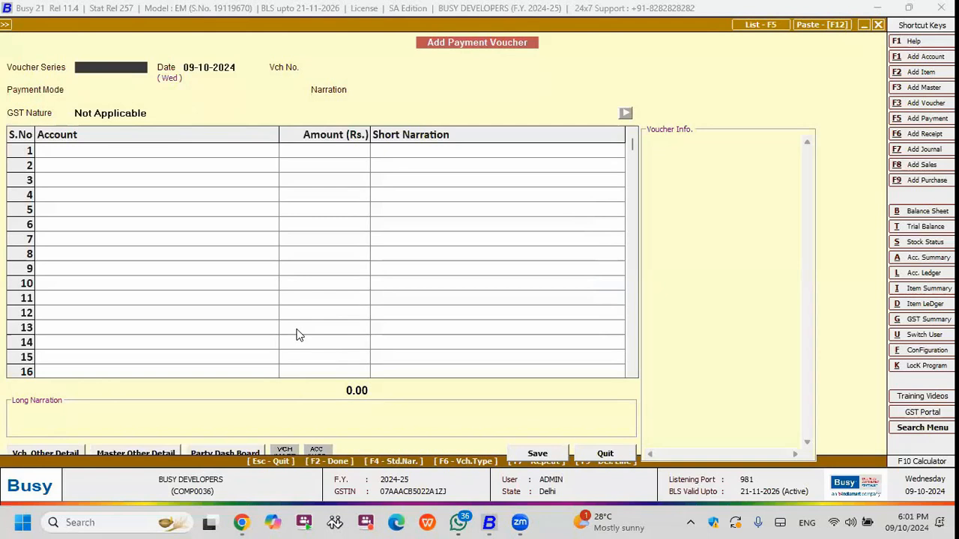
key("Escape")
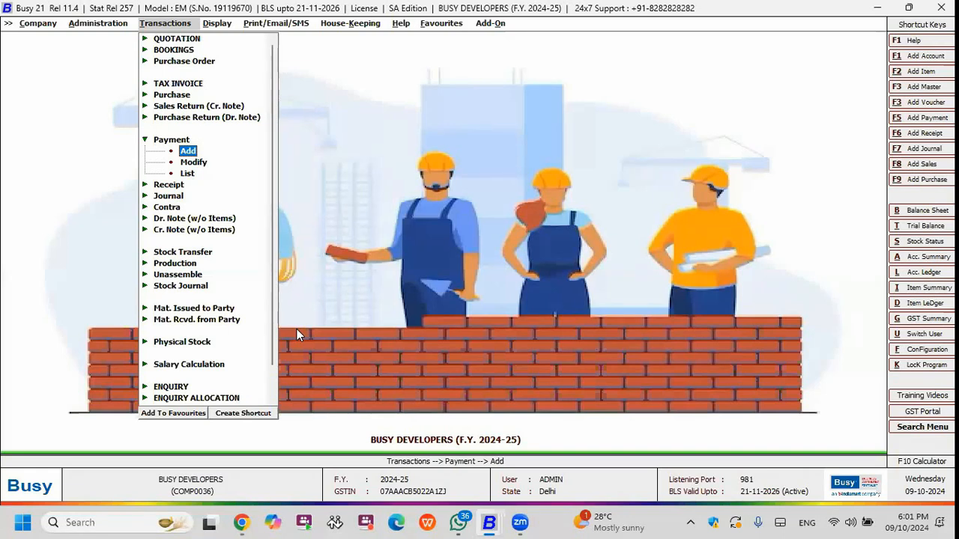
Generate the Budget Variance Report for all accounts, showing all heads.
key("Right")
key("Up")
key("Up")
key("Return")
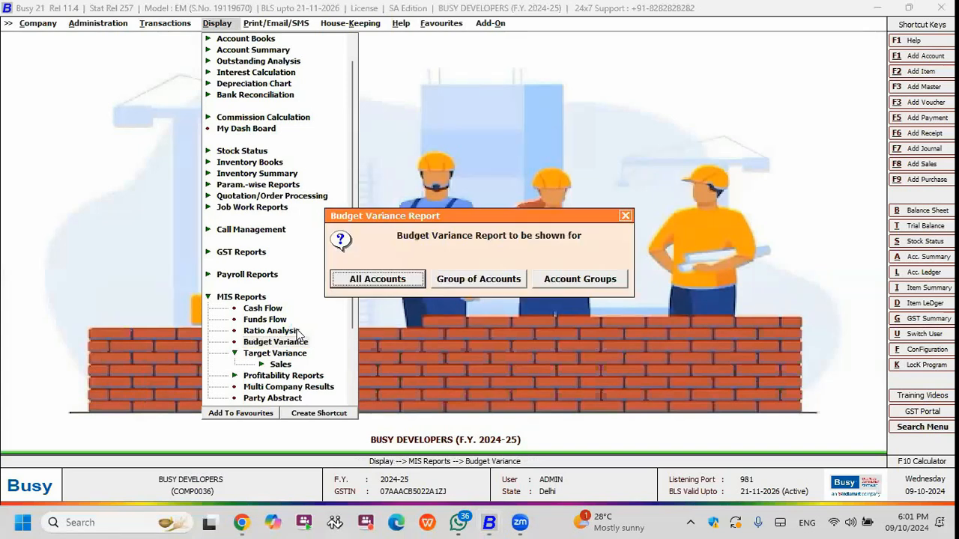
key("Return")
key("Right")
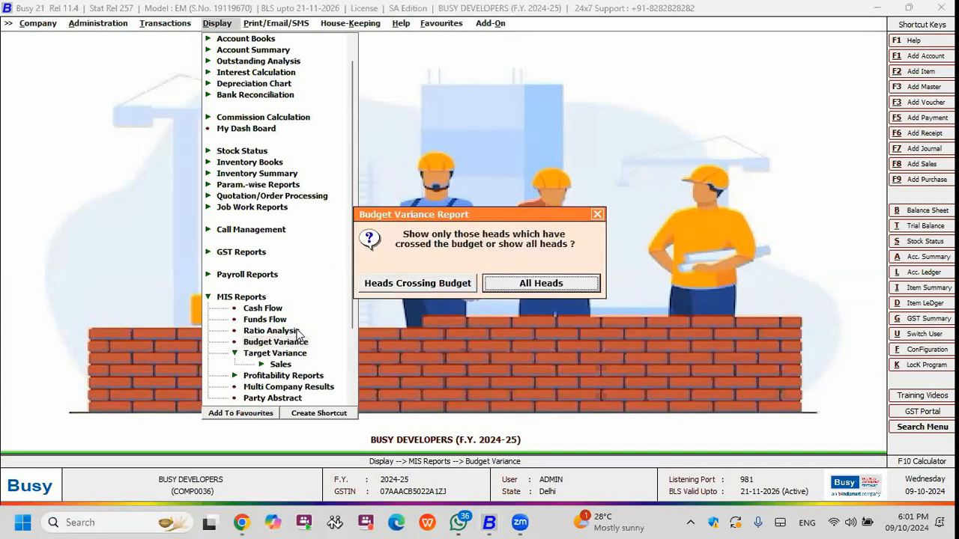
key("Return")
key("Return")
key("Return")
key("Return")
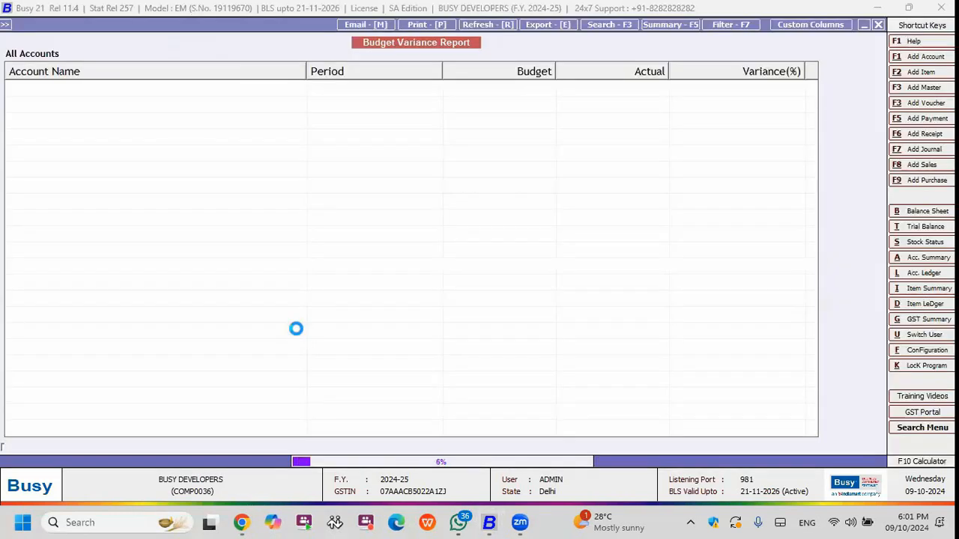
Examine each account's annual and monthly budget, actual and variance figures in the Budget Variance Report and close the report.
key("Down")
key("Up")
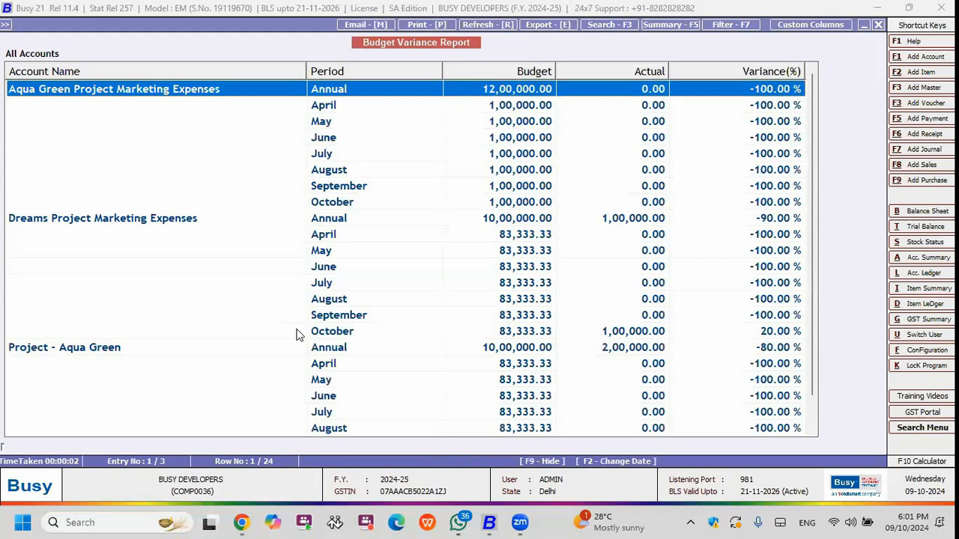
key("Down")
key("Up")
key("Down")
key("Down")
key("Down")
key("Down")
key("Down")
key("Down")
key("Down")
key("Down")
key("Down")
key("Up")
key("Down")
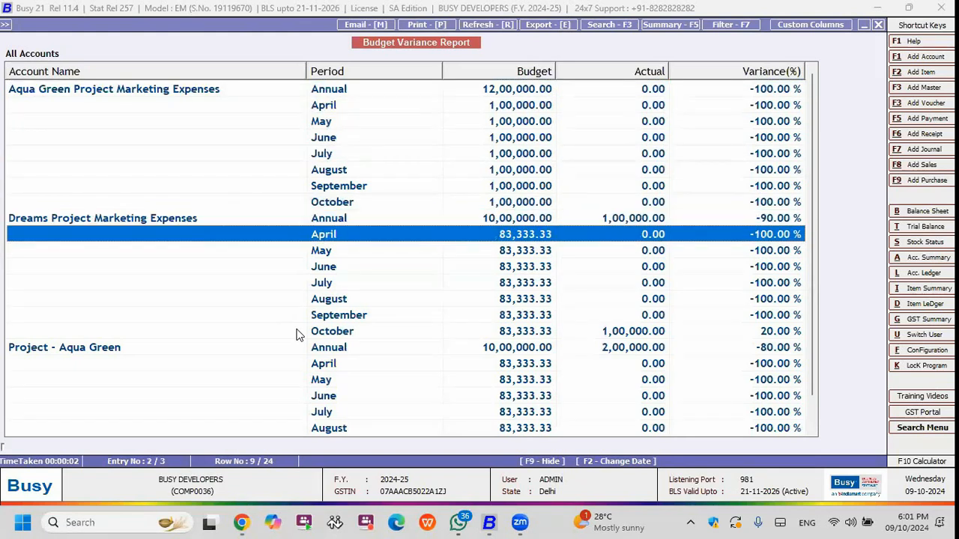
key("Down")
key("Down")
key("Down")
key("Down")
key("Down")
key("Down")
key("Down")
key("Down")
key("Down")
key("Down")
key("Up")
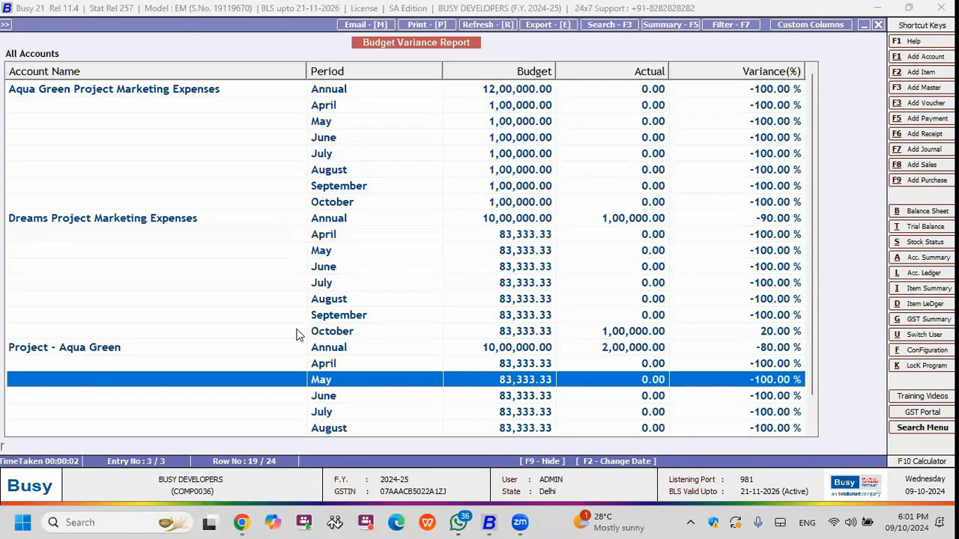
key("Up")
key("Up")
key("Up")
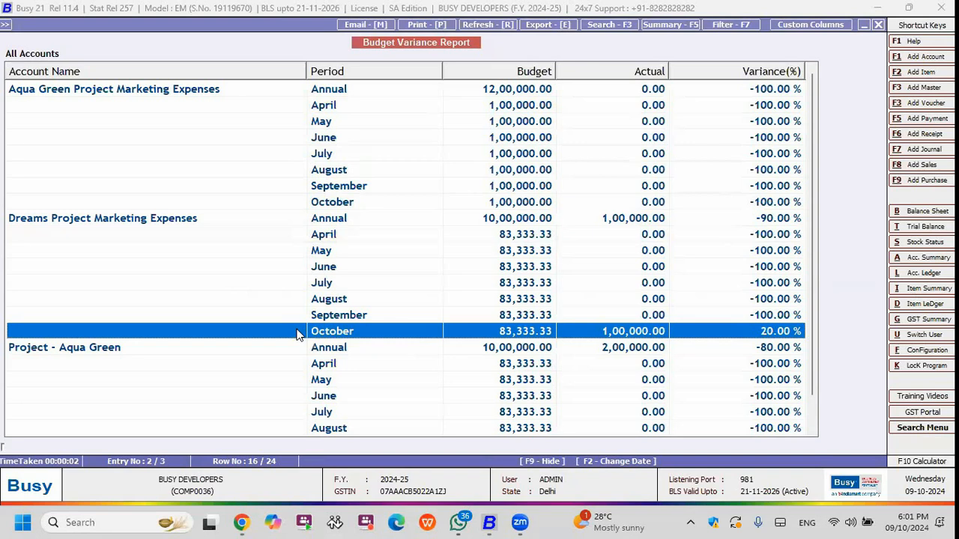
key("Escape")
key("Escape")
key("Escape")
key("Escape")
key("Escape")
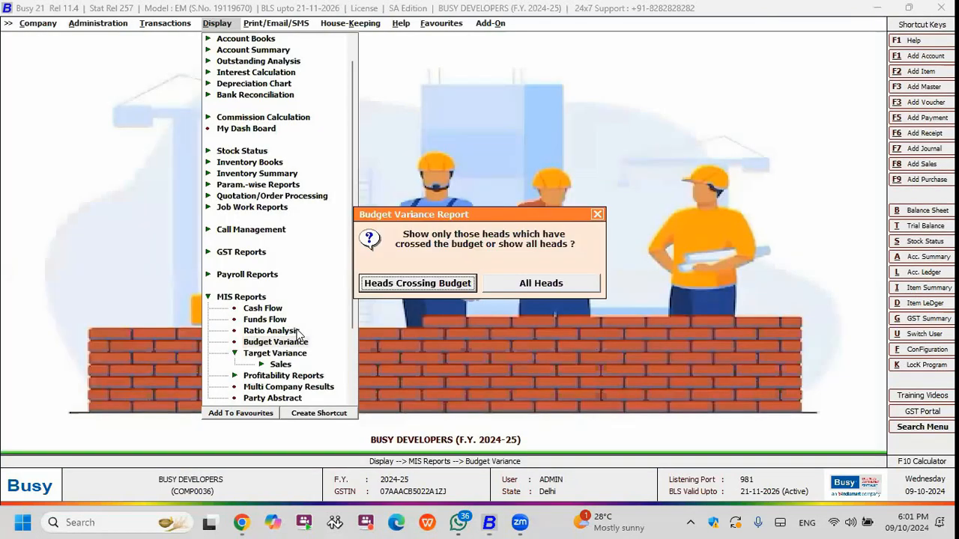
key("Up")
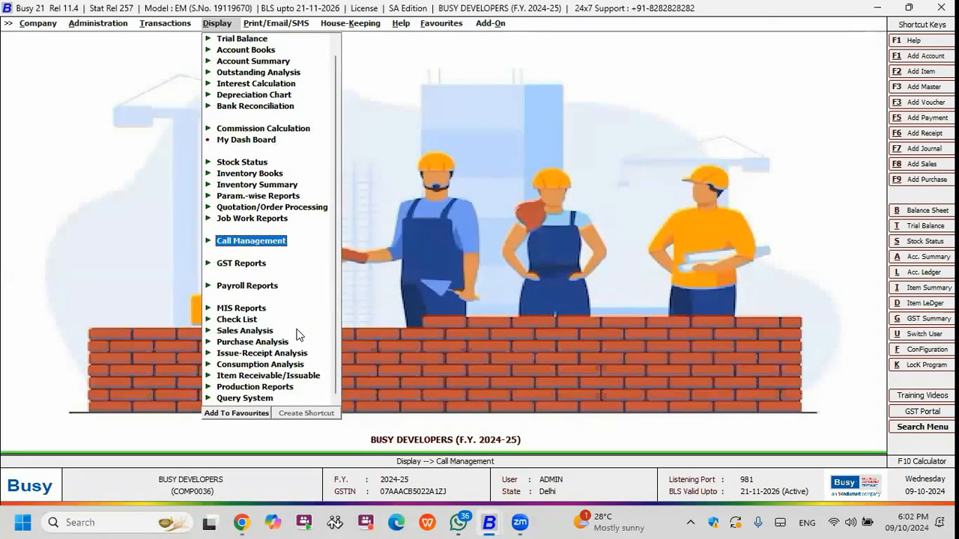
key("Return")
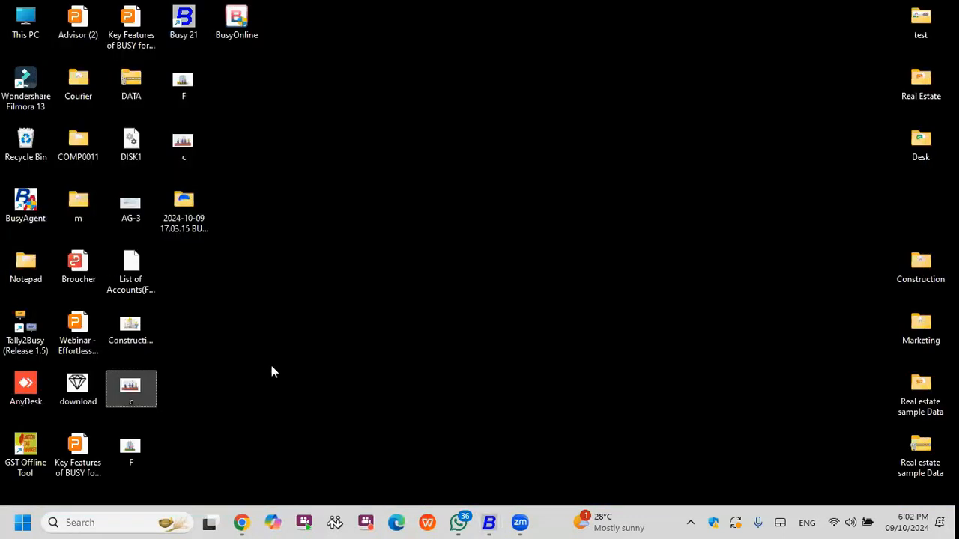
Switch to Chrome, open the BUSY for the Real Estate Sector presentation and start the slideshow from slide 7 on Flat/Plot Sales and Marketing.
left_click(241, 522)
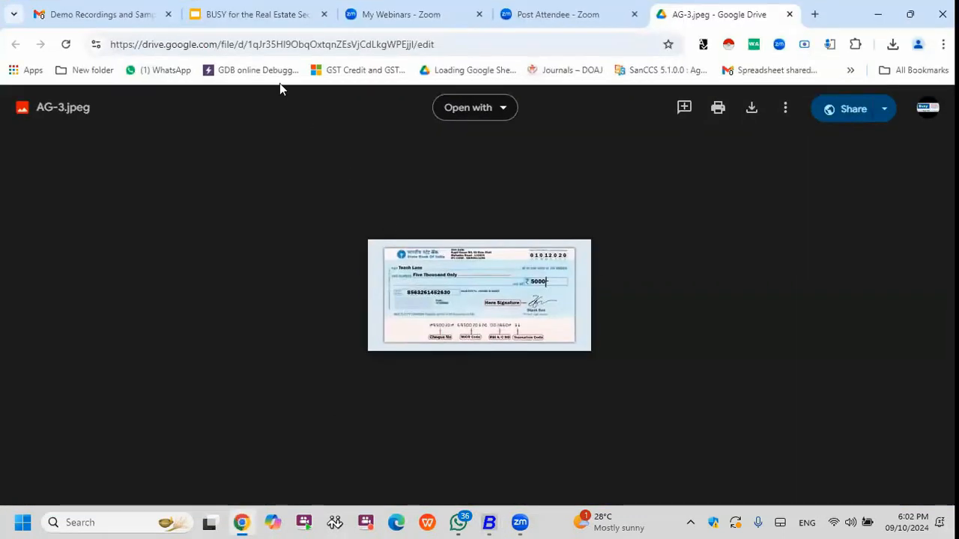
left_click(270, 15)
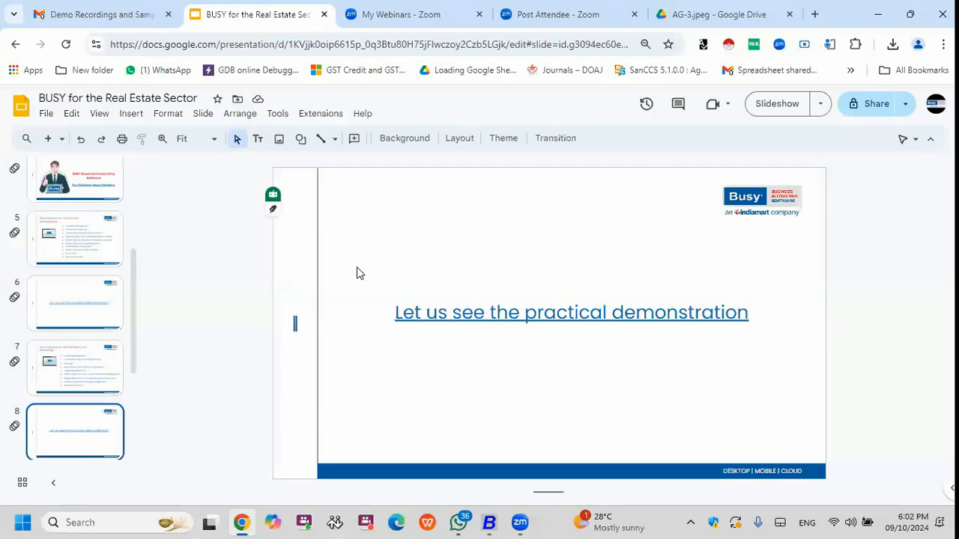
scroll(74, 364, "down", 2)
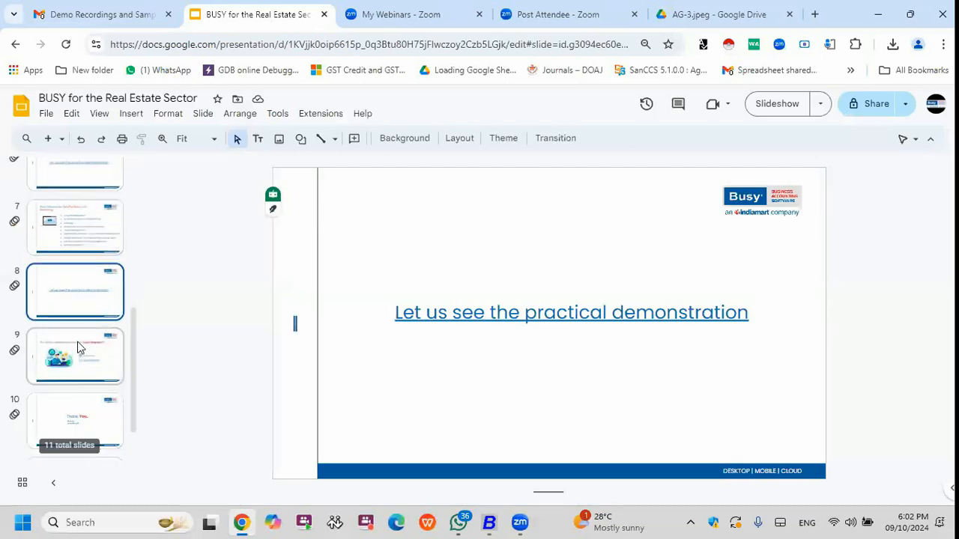
left_click(72, 222)
left_click(770, 109)
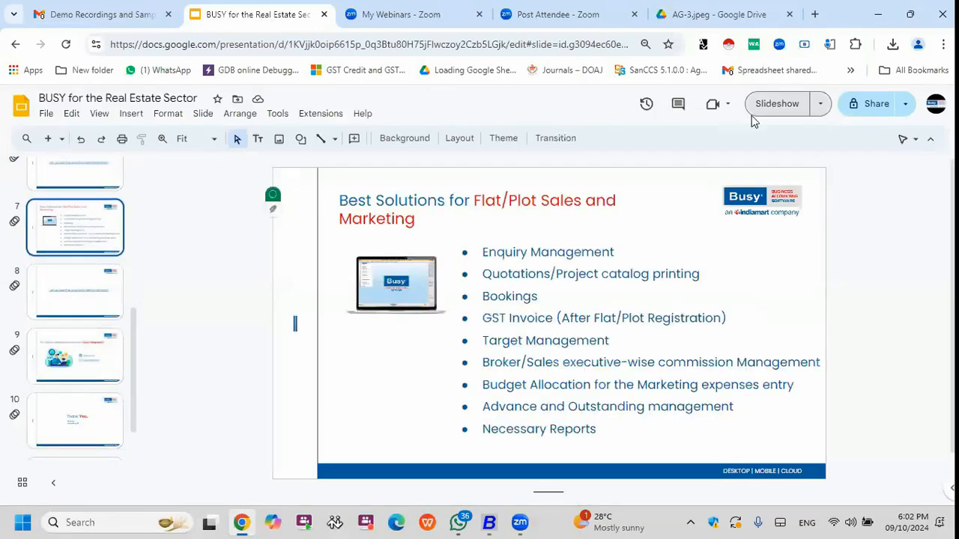